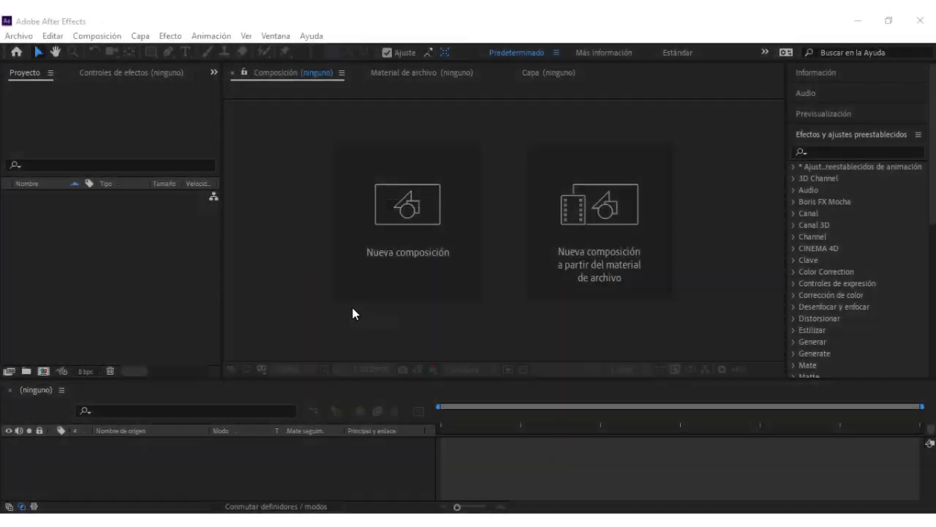
# - Import PLANO TUTORIAL PRUEBA 3.ai as a composition and open it in the viewer
pyautogui.click(20, 37)
pyautogui.moveTo(114, 208)
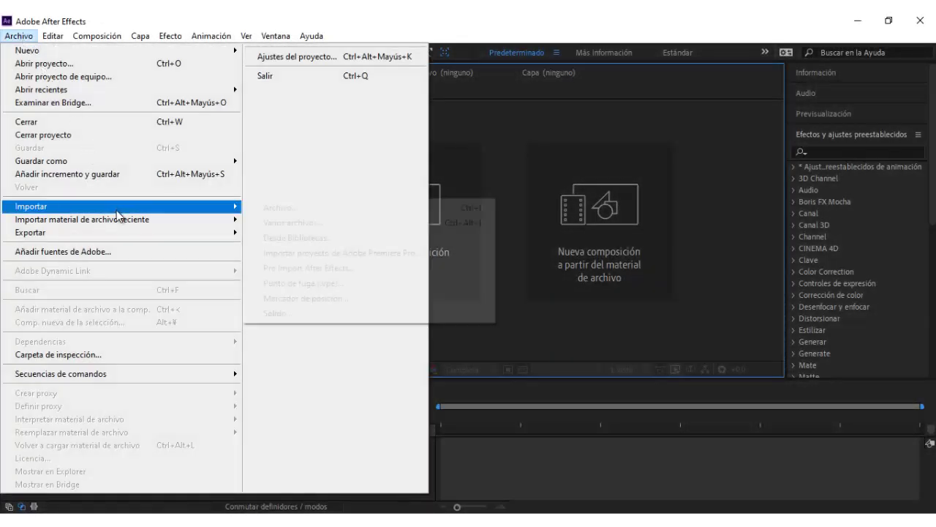
pyautogui.click(280, 209)
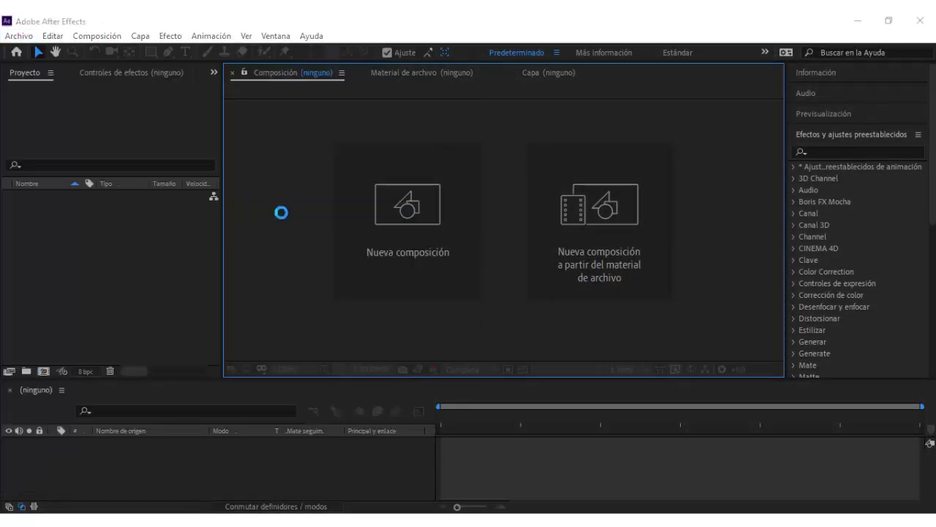
pyautogui.write('pl')
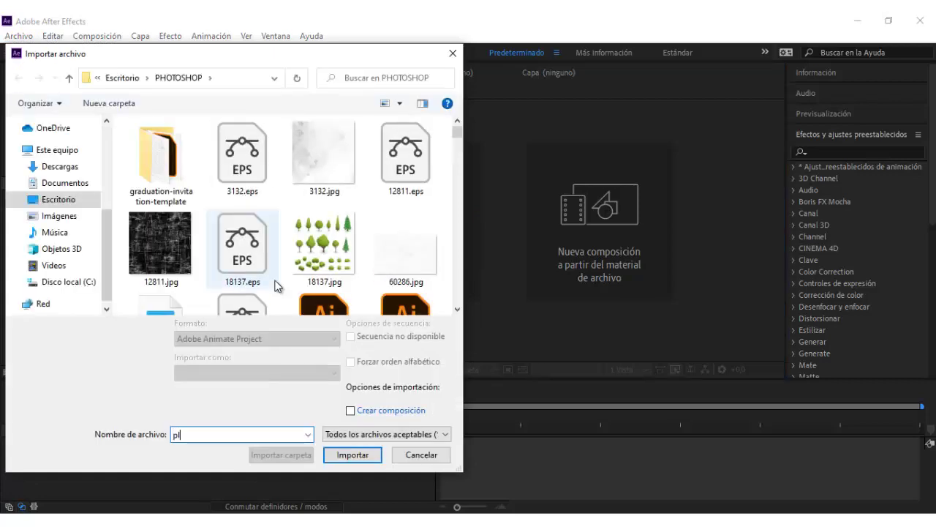
pyautogui.write('a')
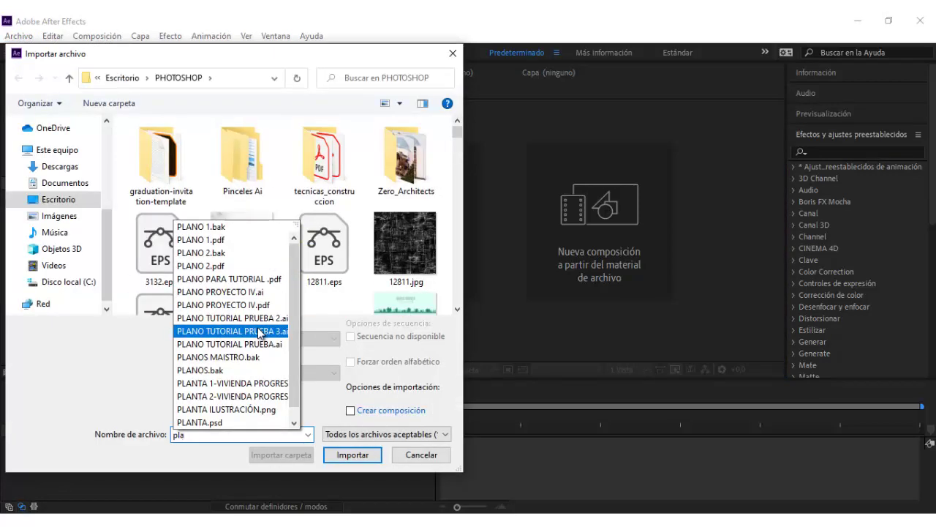
pyautogui.click(260, 332)
pyautogui.click(356, 456)
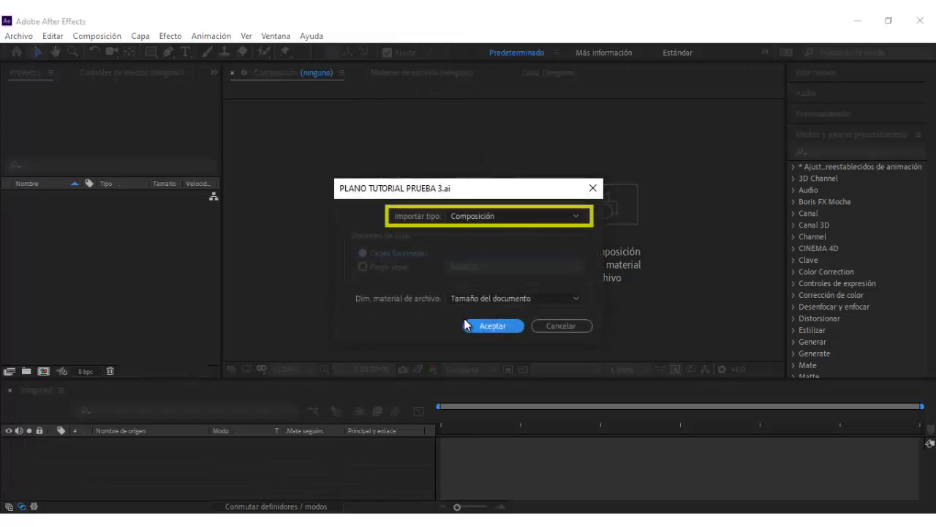
pyautogui.click(488, 328)
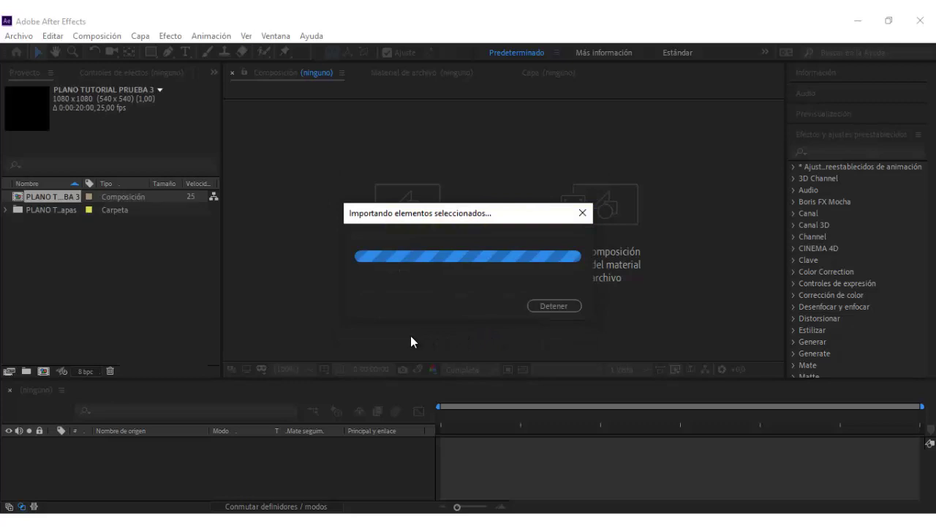
pyautogui.doubleClick(57, 196)
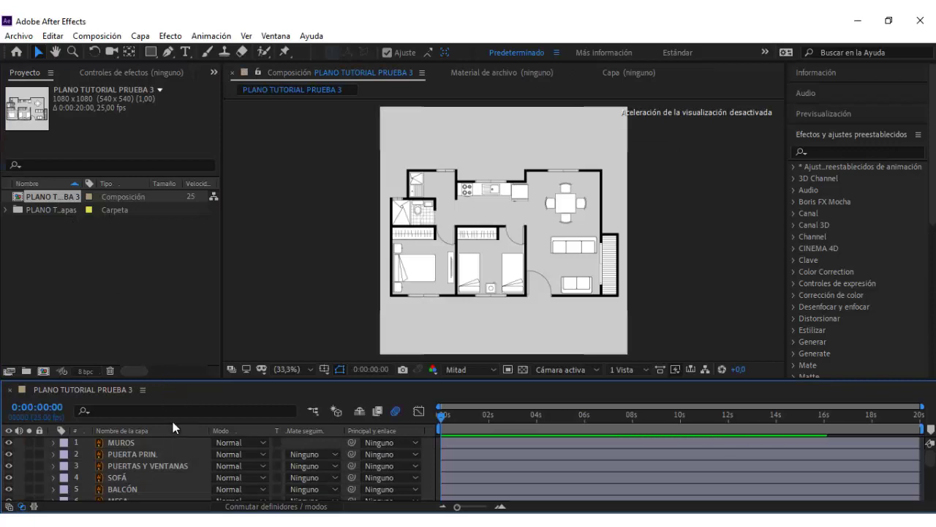
# - In Composition Settings, change the background colour to FFFFFF white
pyautogui.click(95, 36)
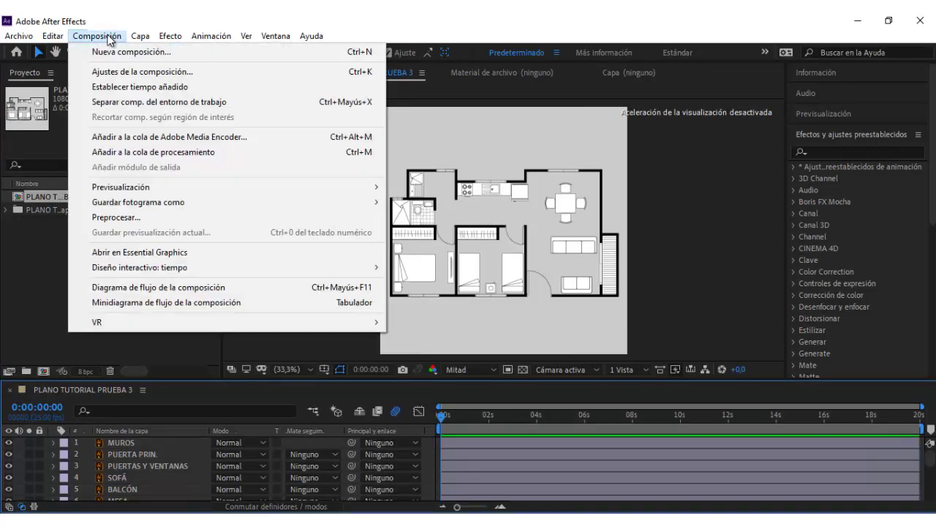
pyautogui.click(126, 72)
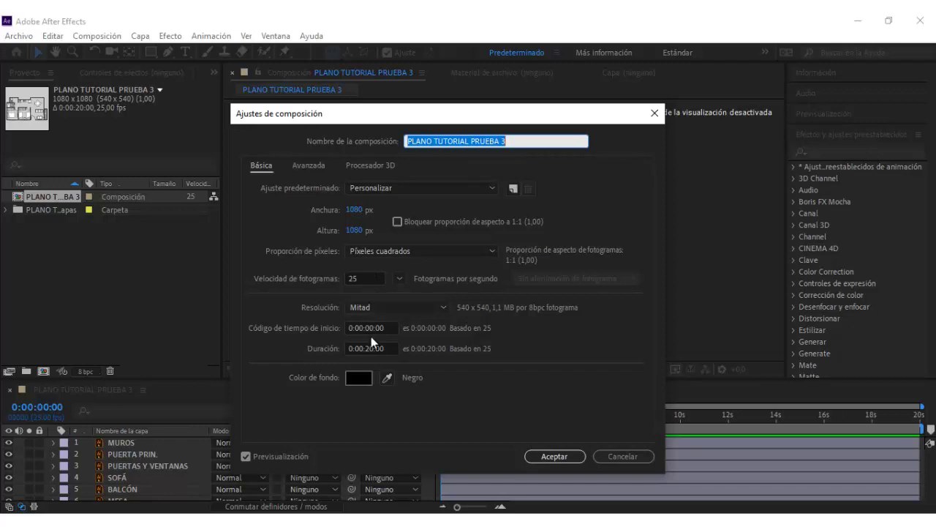
pyautogui.click(362, 372)
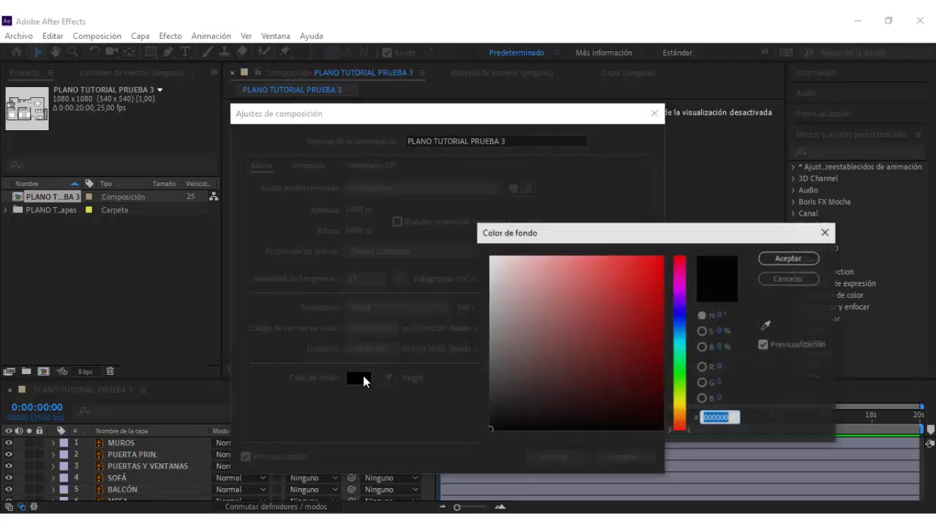
pyautogui.moveTo(494, 282); pyautogui.dragTo(490, 256)
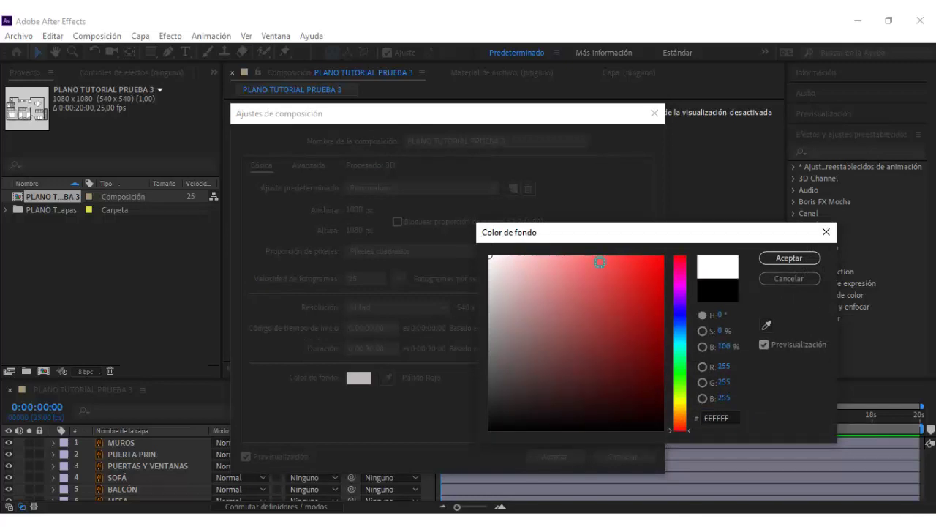
pyautogui.click(780, 262)
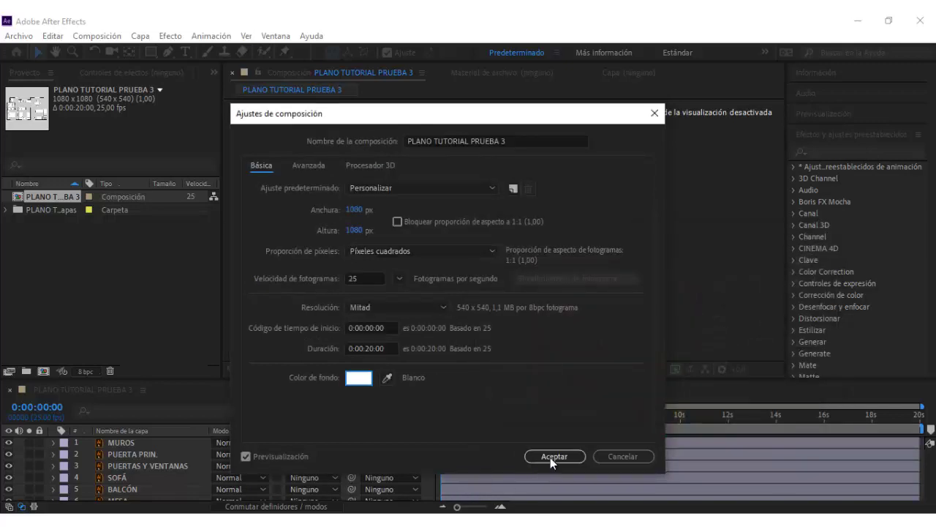
pyautogui.click(554, 457)
pyautogui.scroll(-5, 165, 453)
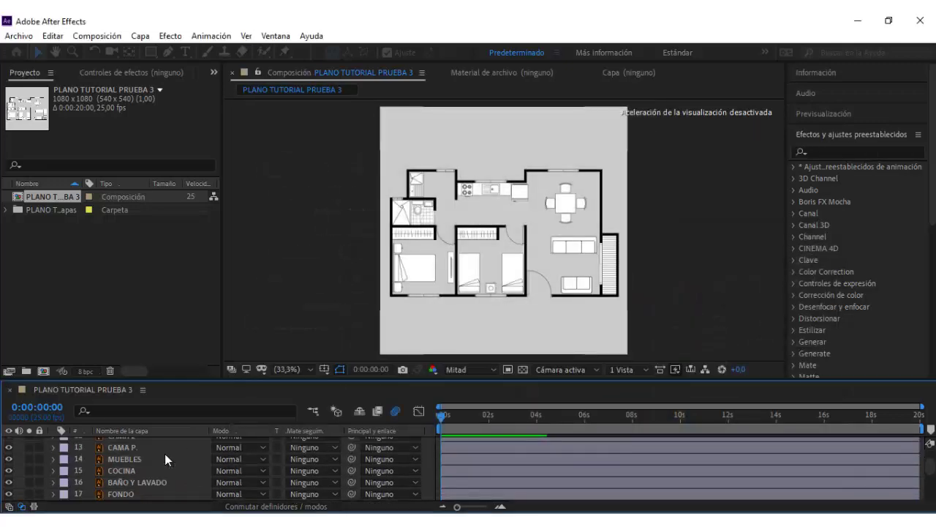
# - Lock the FONDO layer and create shapes from the MUROS vector layer
pyautogui.click(39, 495)
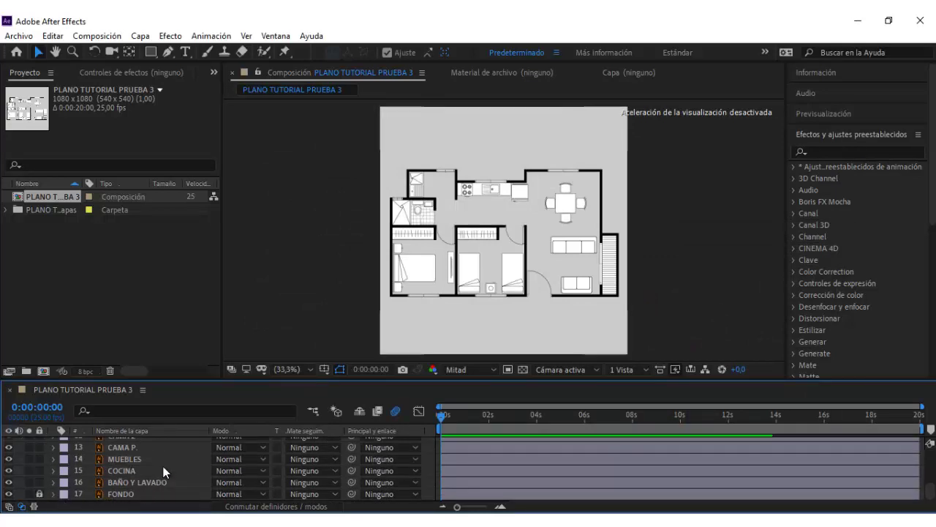
pyautogui.scroll(5, 163, 472)
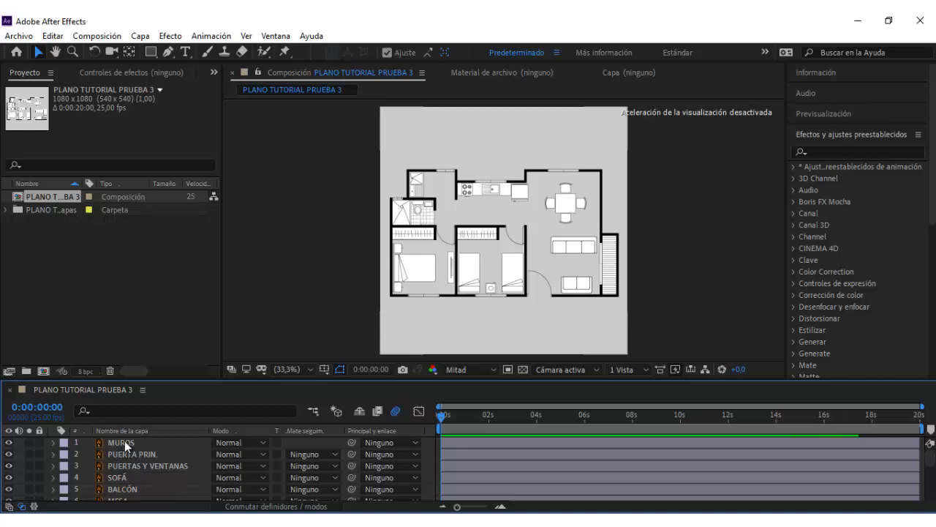
pyautogui.click(125, 442)
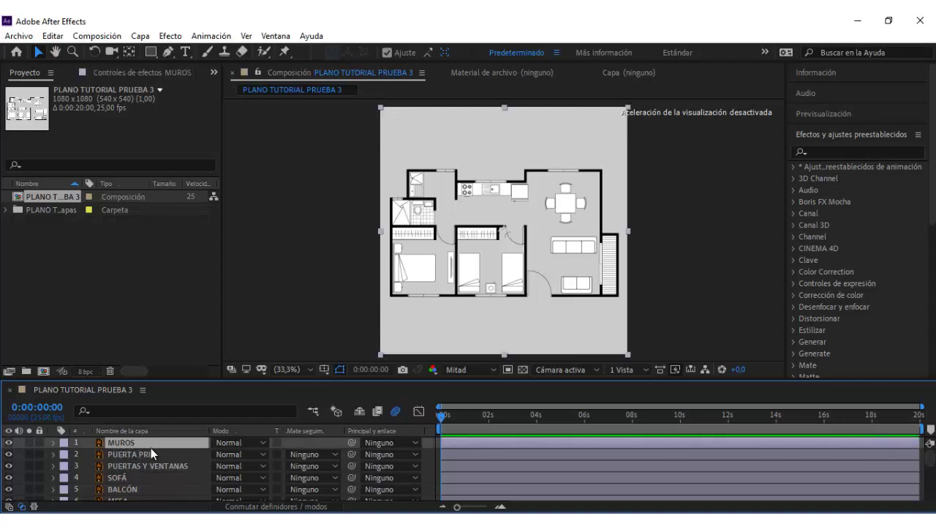
pyautogui.rightClick(151, 448)
pyautogui.moveTo(236, 355)
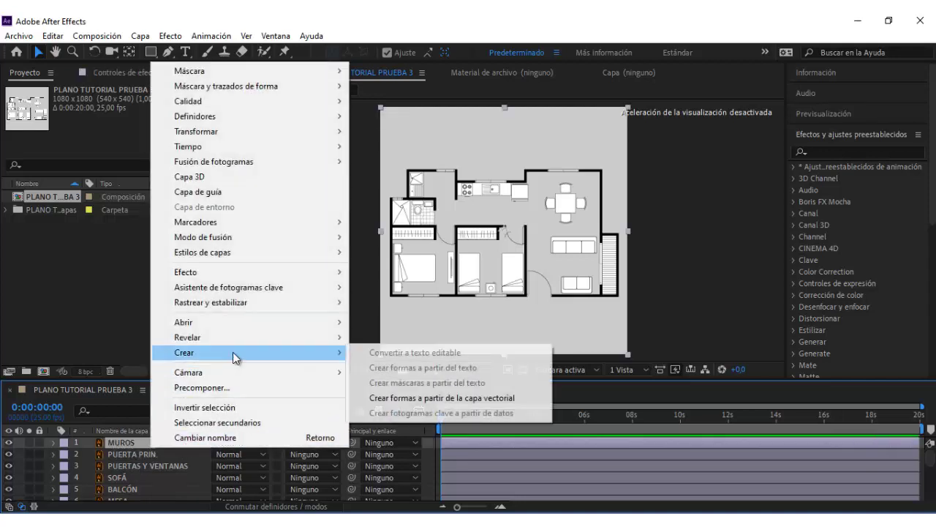
pyautogui.click(382, 396)
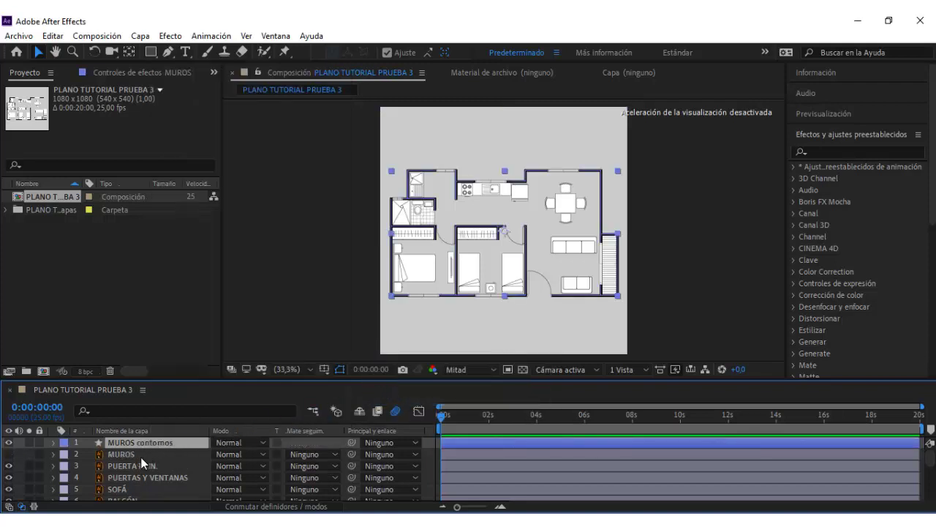
# - Delete the original MUROS layer and hide every layer except the walls
pyautogui.click(141, 454)
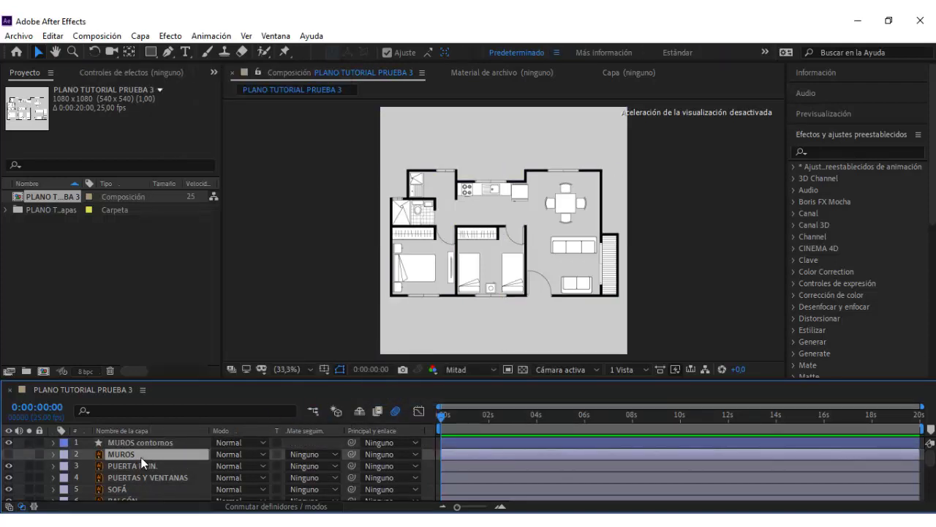
pyautogui.press('Delete')
pyautogui.moveTo(9, 454)
pyautogui.mouseDown()
pyautogui.moveTo(11, 491)
pyautogui.moveTo(8, 472)
pyautogui.mouseUp()
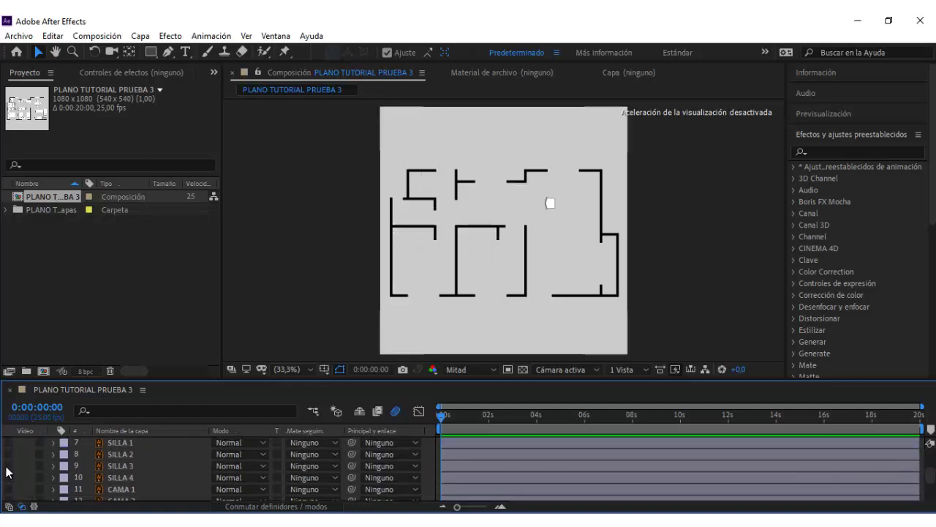
# - Add a Trim Paths operator to wall groups Grupo 1 through Grupo 14 of MUROS contornos
pyautogui.scroll(2, 73, 468)
pyautogui.click(131, 444)
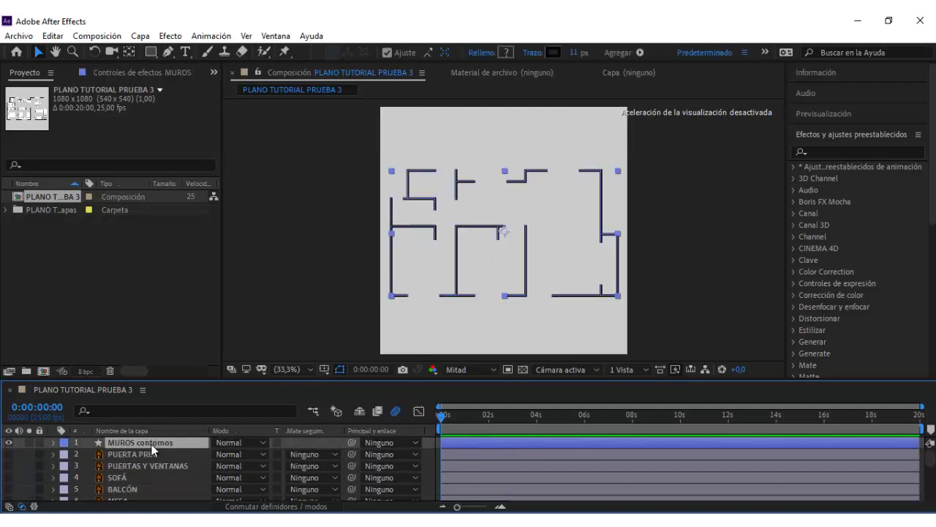
pyautogui.click(53, 442)
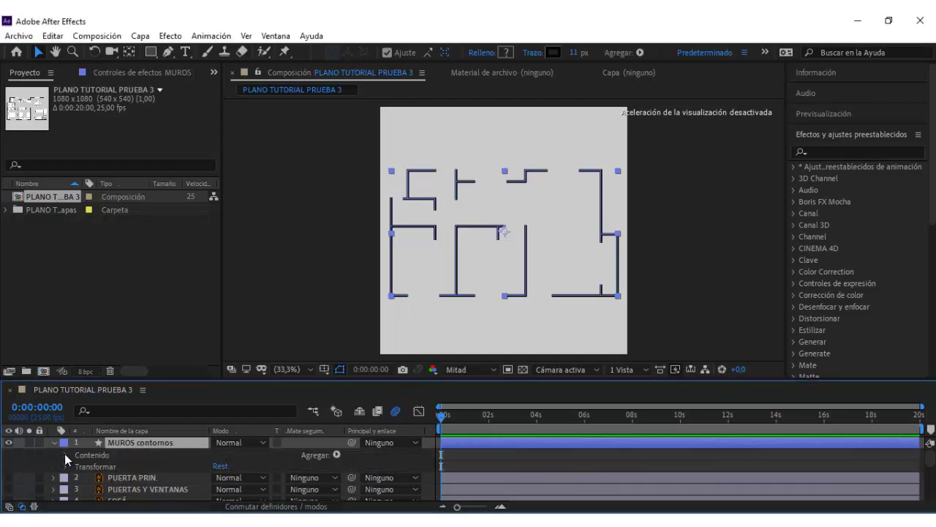
pyautogui.click(65, 454)
pyautogui.click(104, 458)
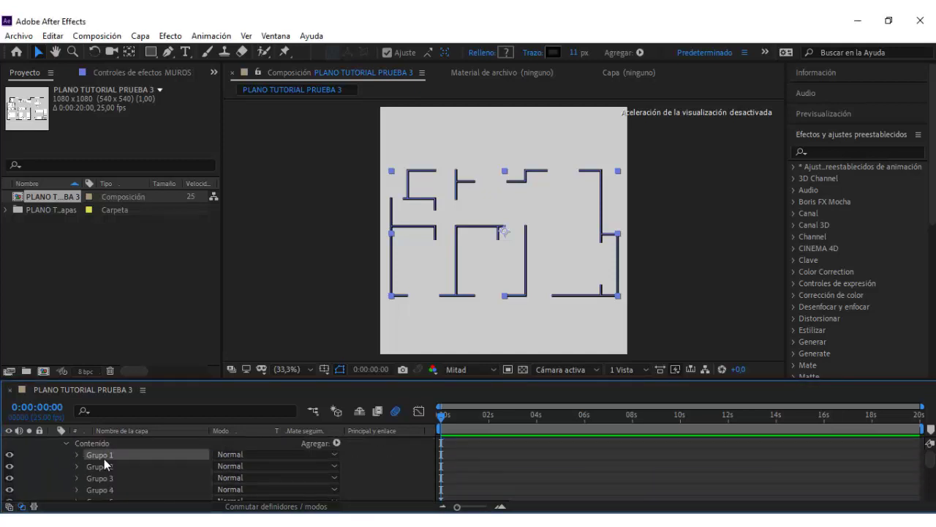
pyautogui.click(109, 467)
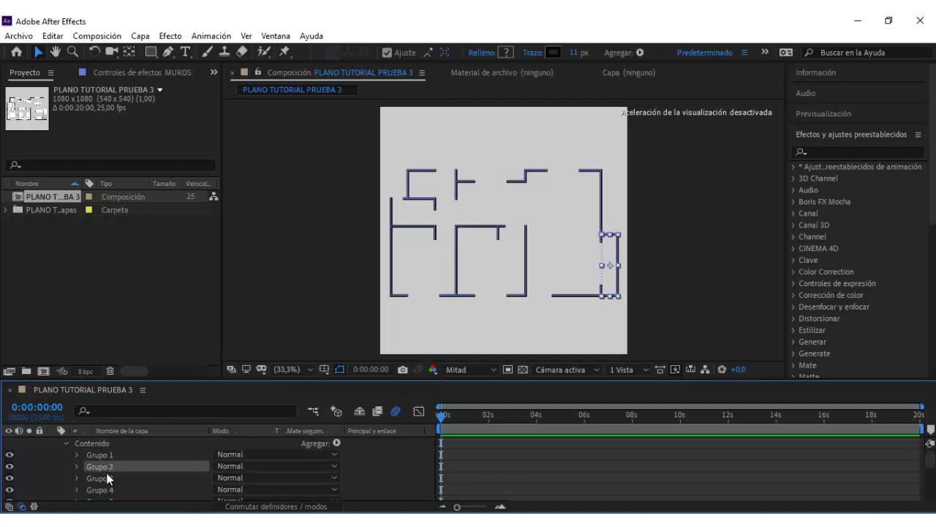
pyautogui.click(115, 458)
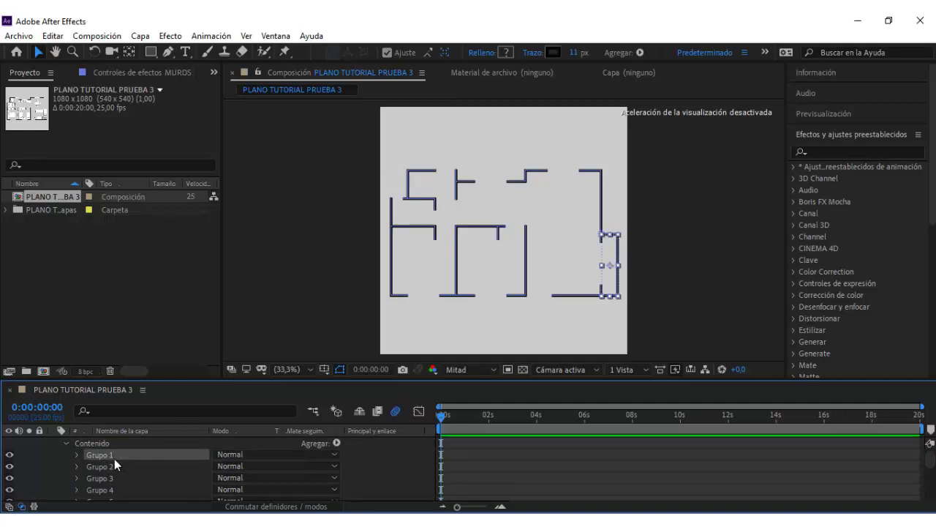
pyautogui.scroll(-5, 114, 459)
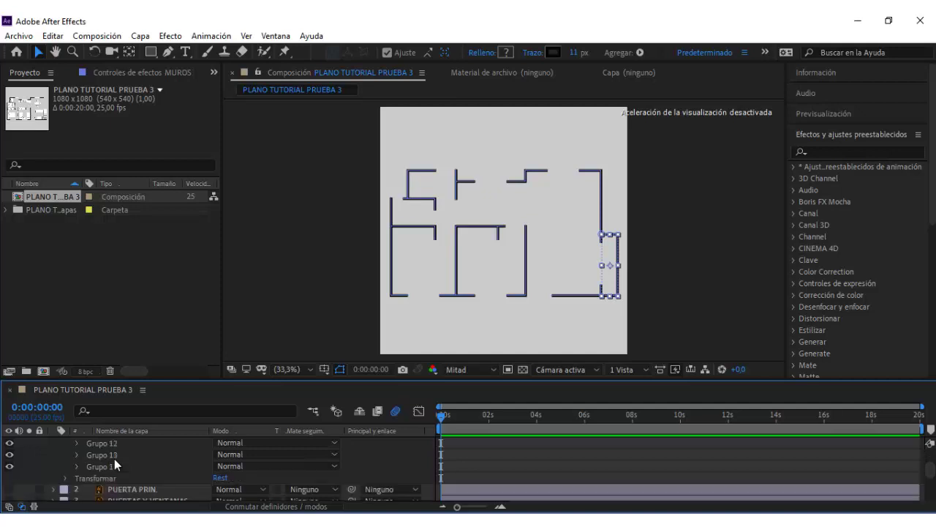
pyautogui.keyDown('shift'); pyautogui.click(110, 466); pyautogui.keyUp('shift')
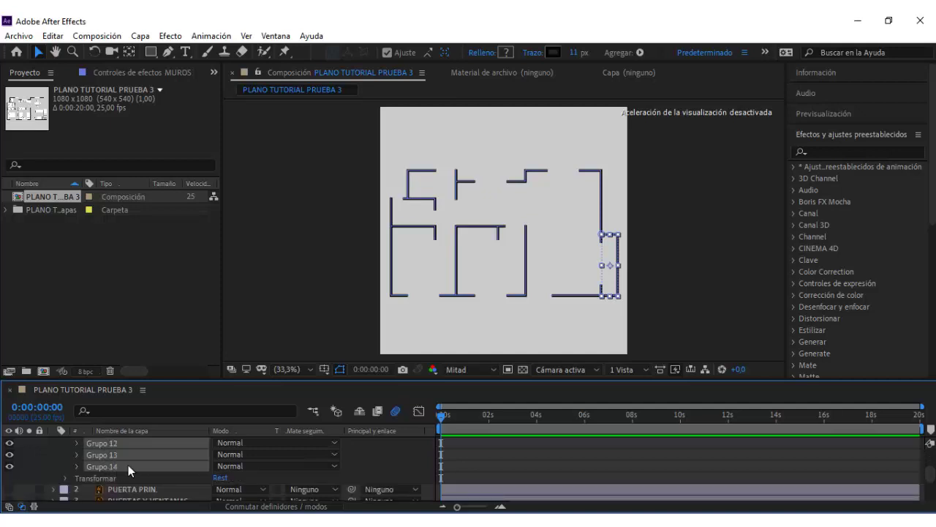
pyautogui.scroll(1, 129, 464)
pyautogui.scroll(3, 128, 464)
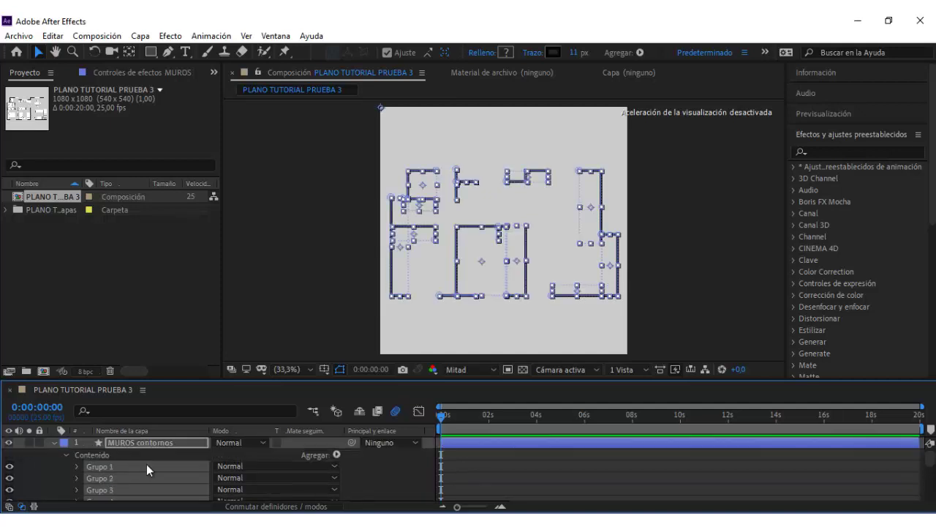
pyautogui.click(336, 454)
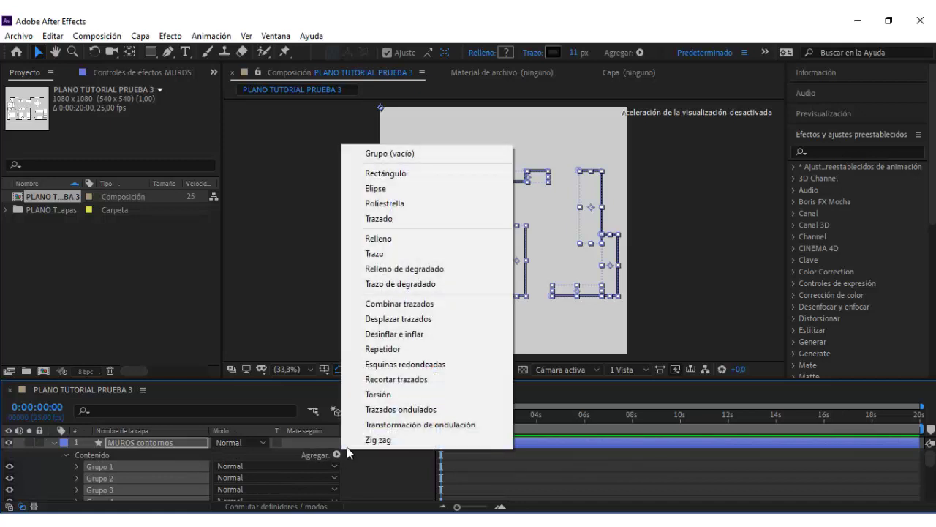
pyautogui.click(398, 379)
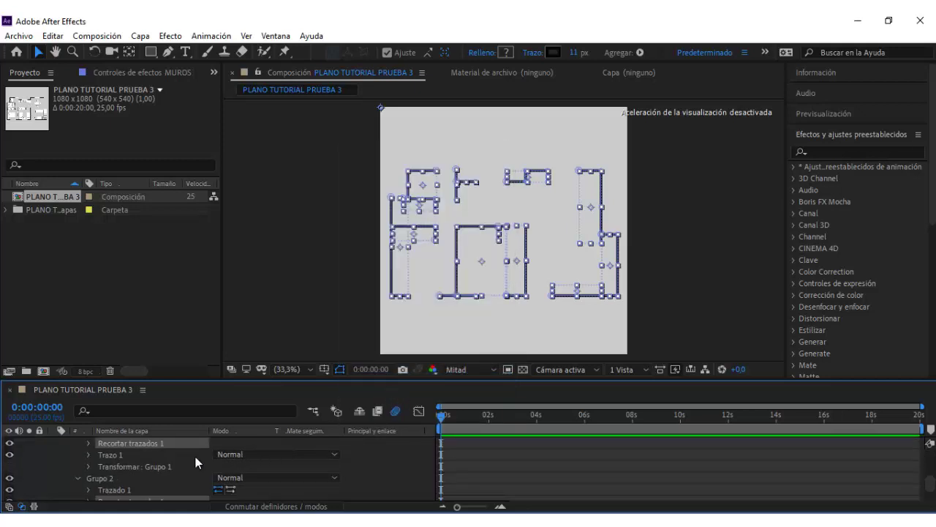
# - Keyframe the trim End from 0% at 0s to 100% at 2s
pyautogui.click(87, 445)
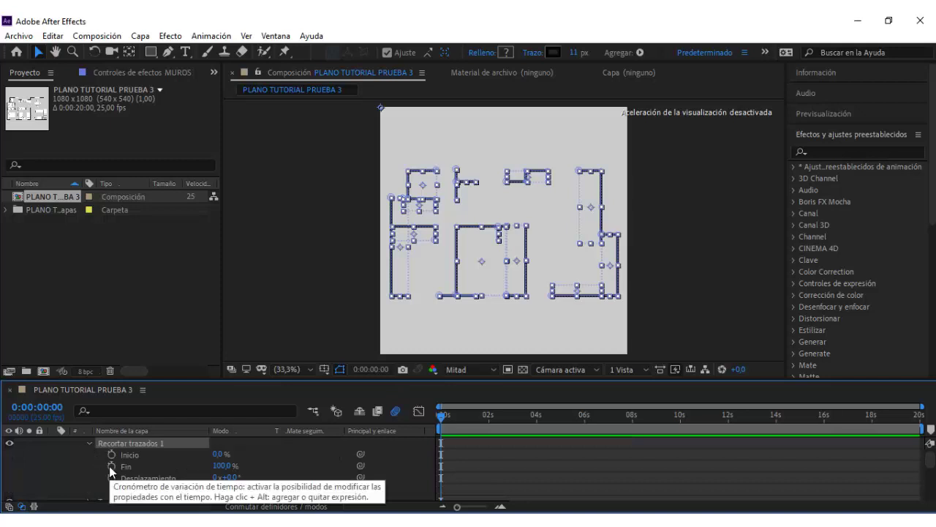
pyautogui.click(110, 466)
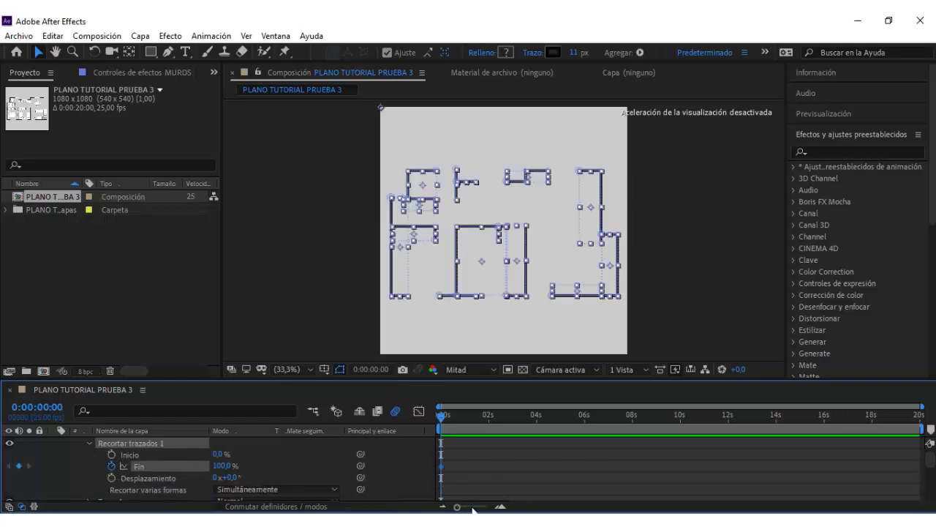
pyautogui.click(473, 507)
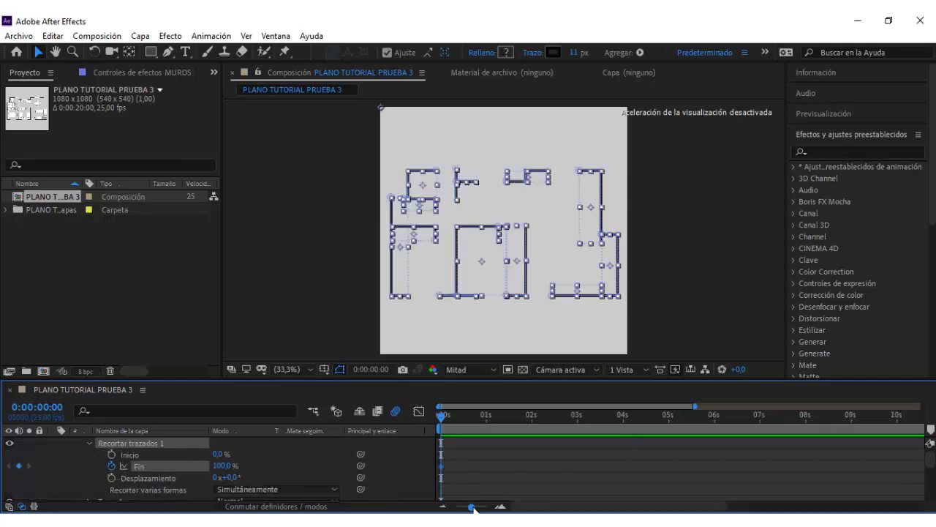
pyautogui.click(532, 418)
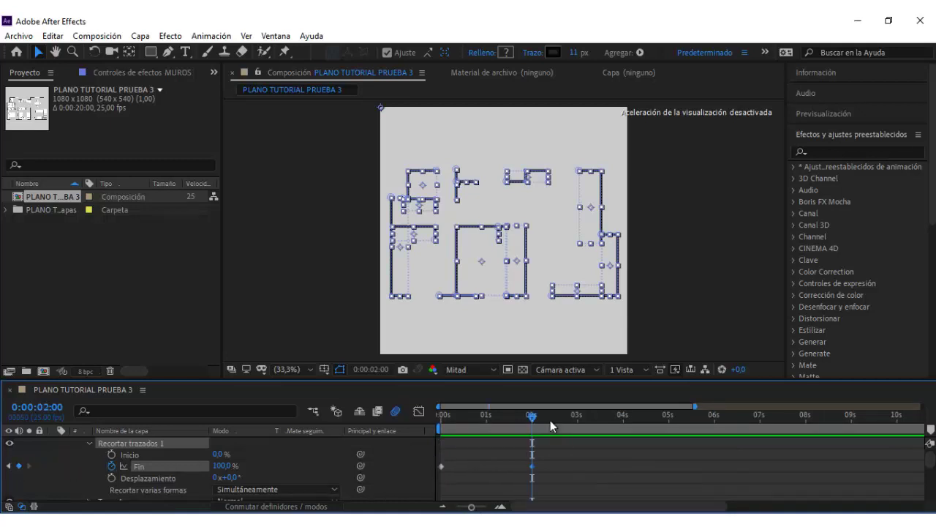
pyautogui.click(443, 418)
pyautogui.click(217, 466)
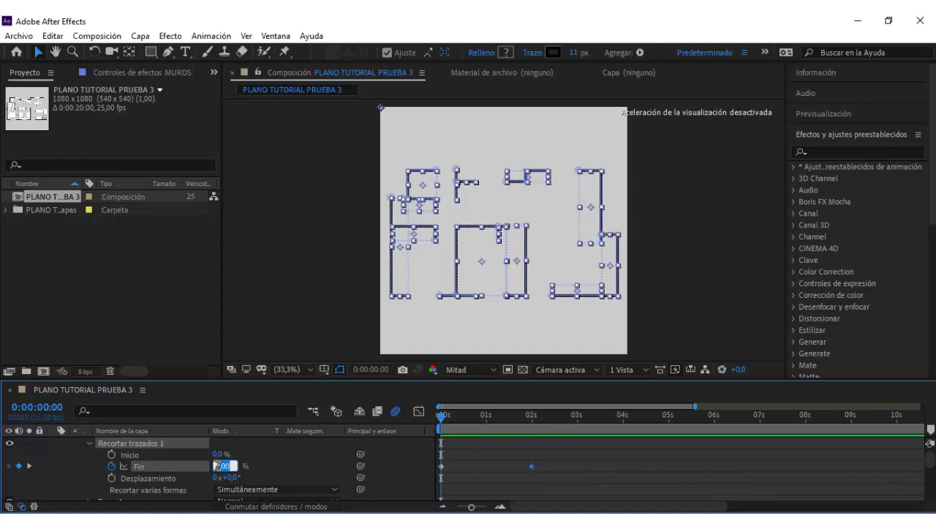
pyautogui.write('0')
pyautogui.press('Return')
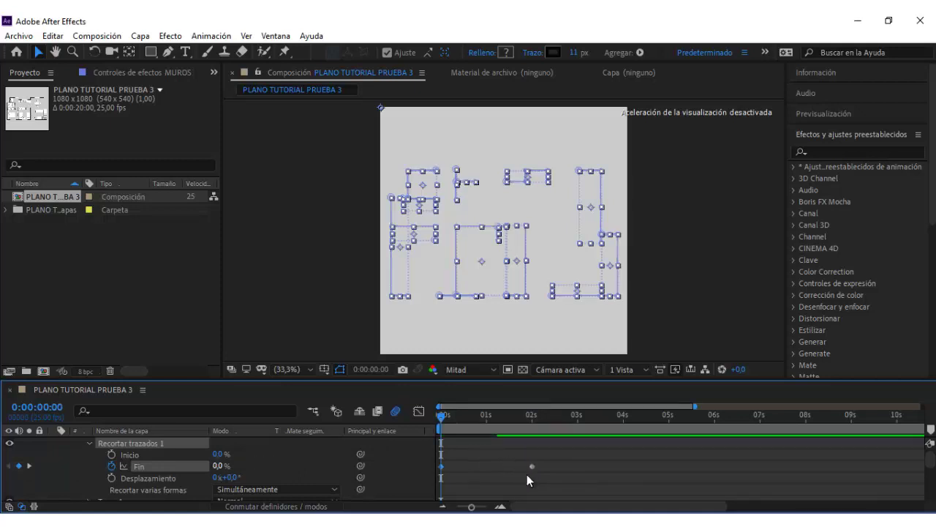
pyautogui.scroll(2, 184, 440)
pyautogui.click(155, 437)
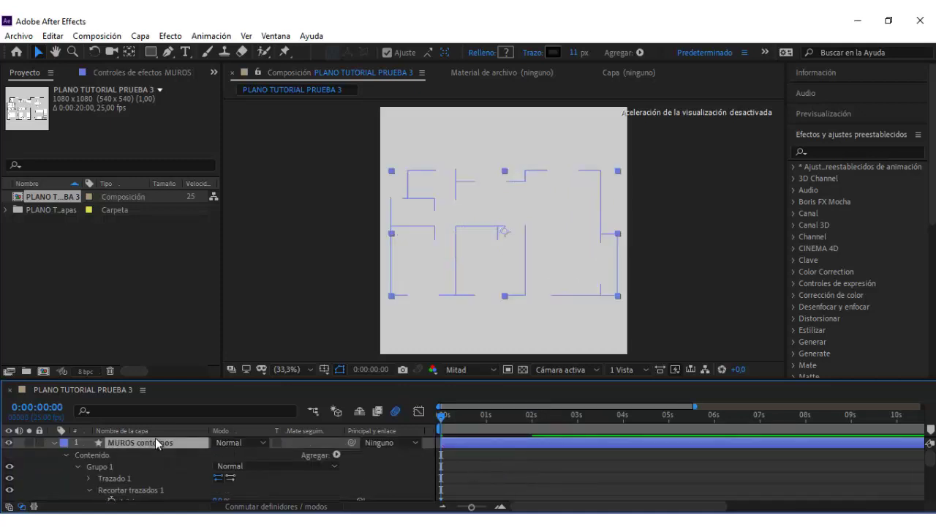
# - Apply Easy Ease to all the walls' Fin keyframes
pyautogui.press('u')
pyautogui.press('u')
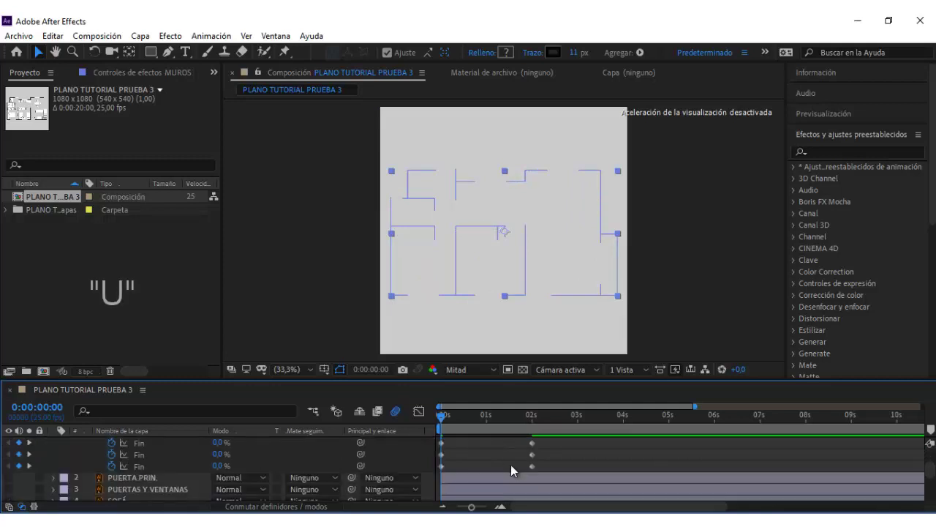
pyautogui.scroll(2, 541, 462)
pyautogui.moveTo(538, 498); pyautogui.dragTo(437, 458)
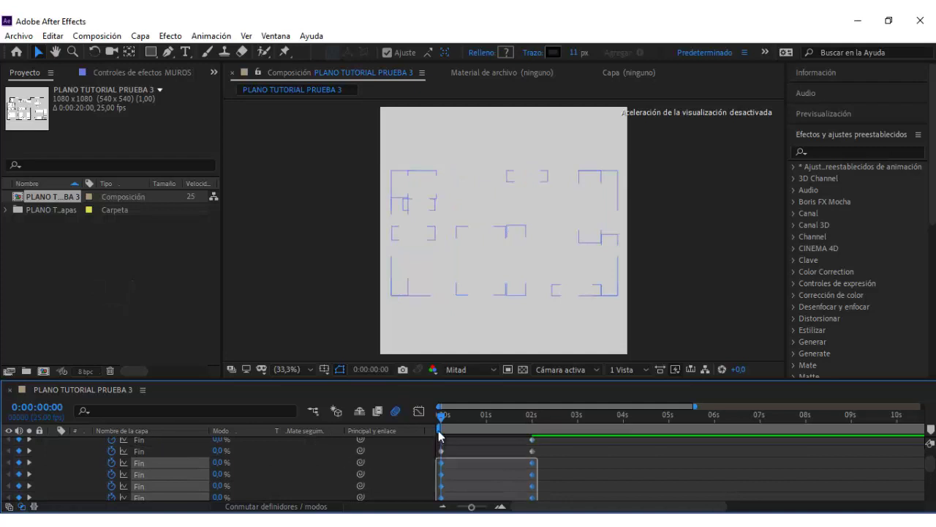
pyautogui.moveTo(437, 462)
pyautogui.mouseDown()
pyautogui.moveTo(439, 437)
pyautogui.moveTo(441, 453)
pyautogui.mouseUp()
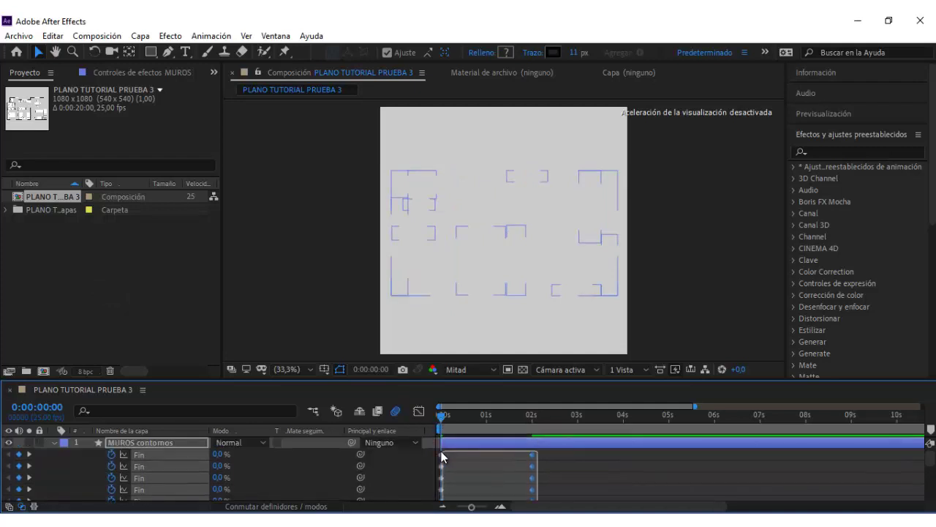
pyautogui.rightClick(531, 455)
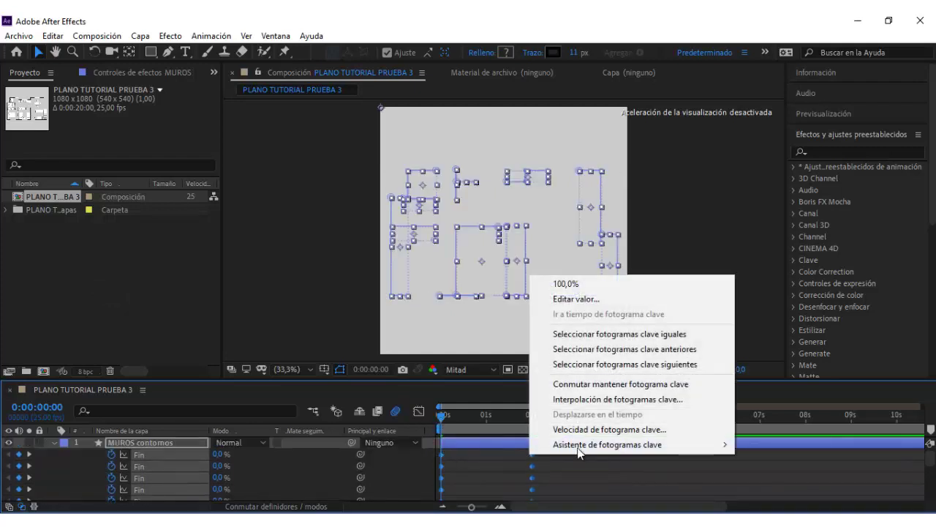
pyautogui.moveTo(542, 444)
pyautogui.click(497, 383)
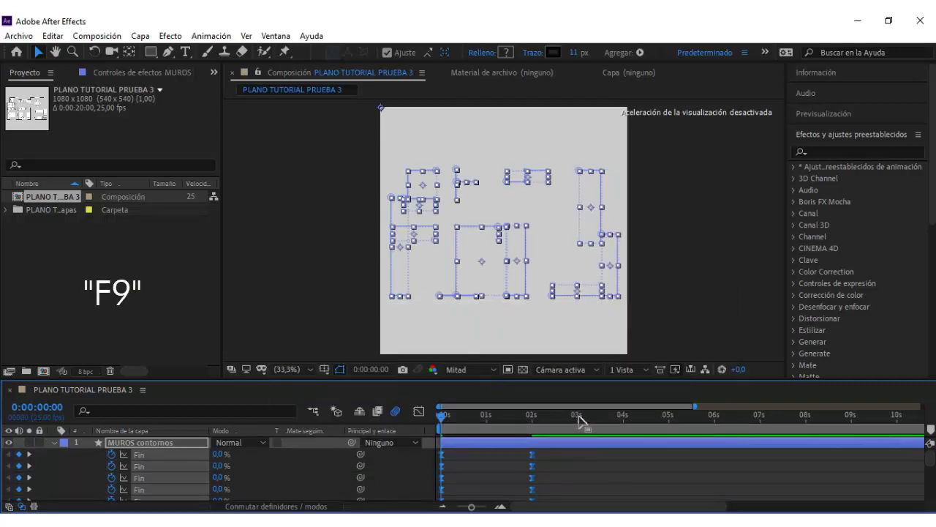
# - End the work area at 3:15 and preview the wall draw-in
pyautogui.click(605, 419)
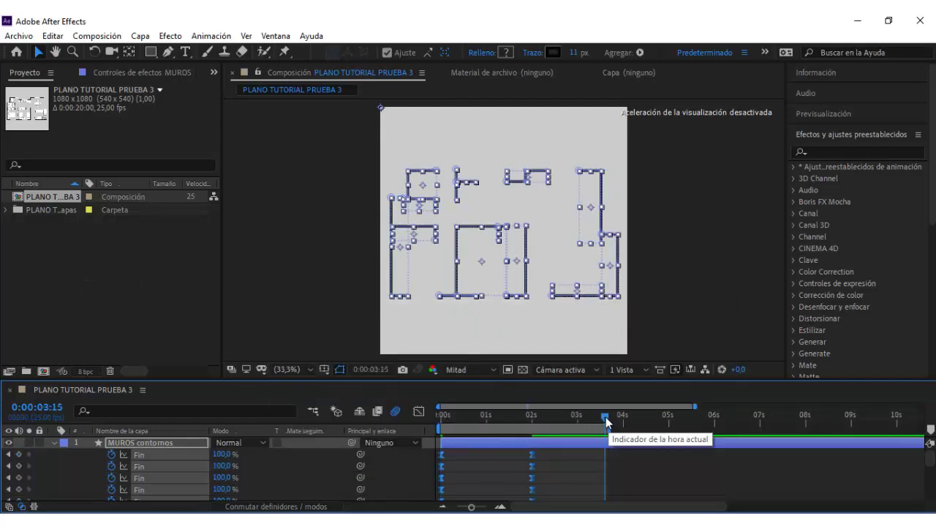
pyautogui.press('n')
pyautogui.moveTo(606, 416); pyautogui.dragTo(435, 421)
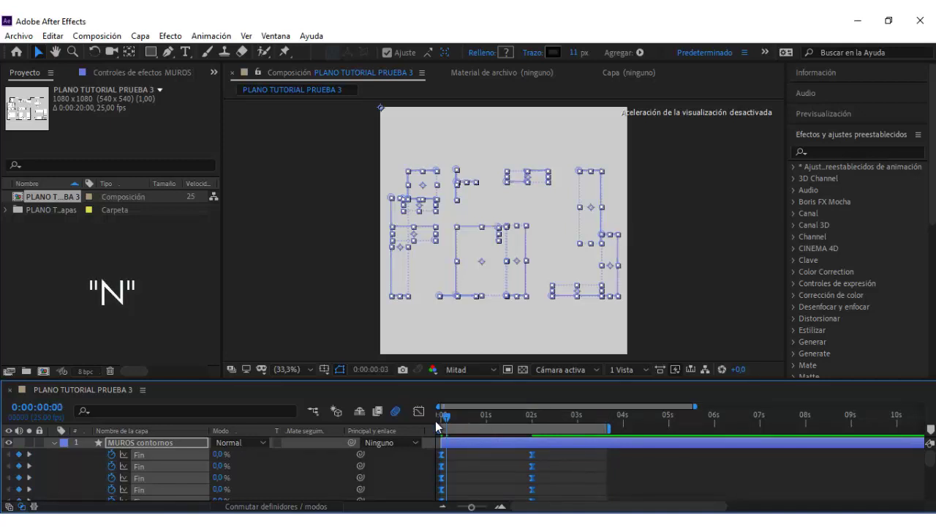
pyautogui.press('space')
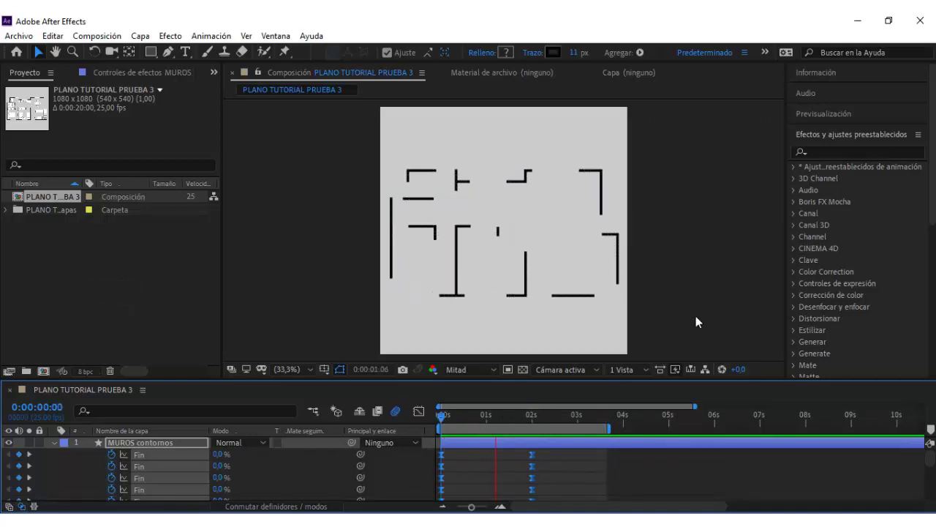
pyautogui.press('space')
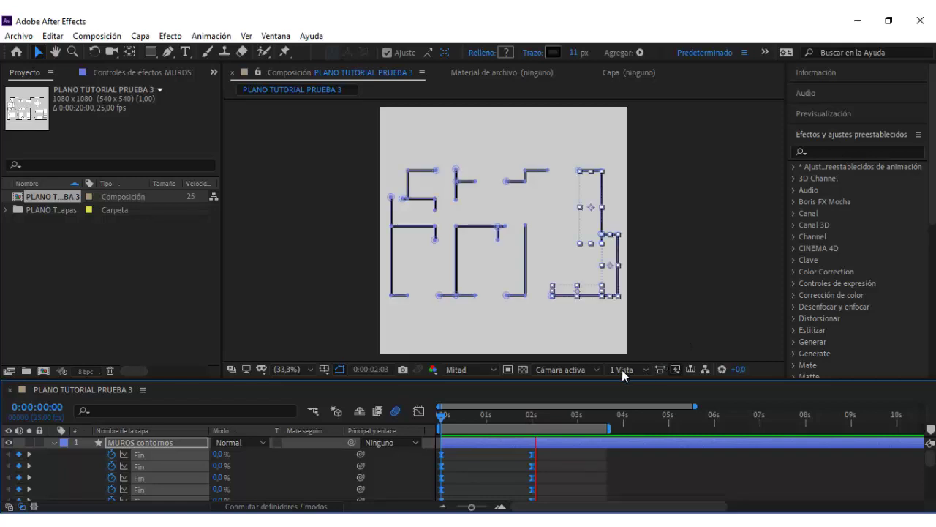
# - Move the first wall group's Fin keyframes to start at 1s
pyautogui.click(679, 323)
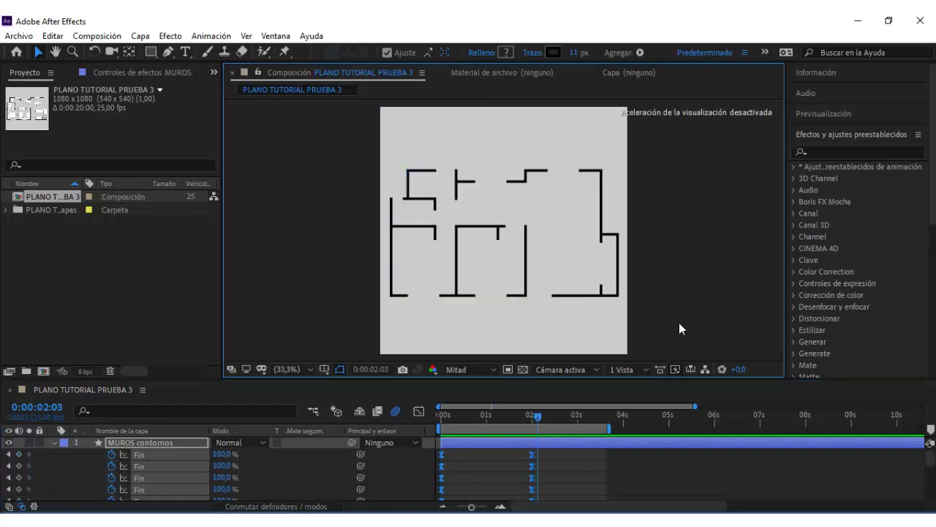
pyautogui.moveTo(532, 417); pyautogui.dragTo(485, 424)
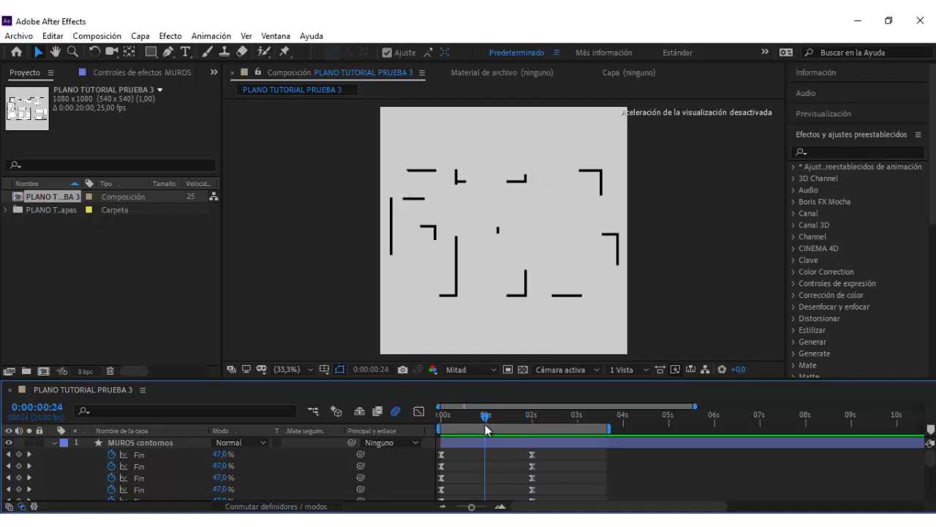
pyautogui.click(141, 456)
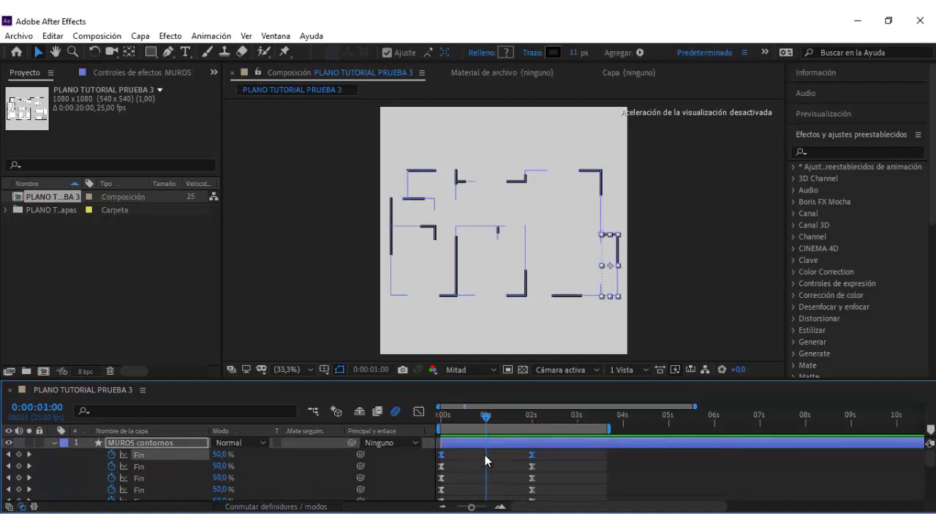
pyautogui.moveTo(441, 455); pyautogui.dragTo(485, 454)
# - Shift two more walls' Fin keyframes right to start at about 1s
pyautogui.click(141, 465)
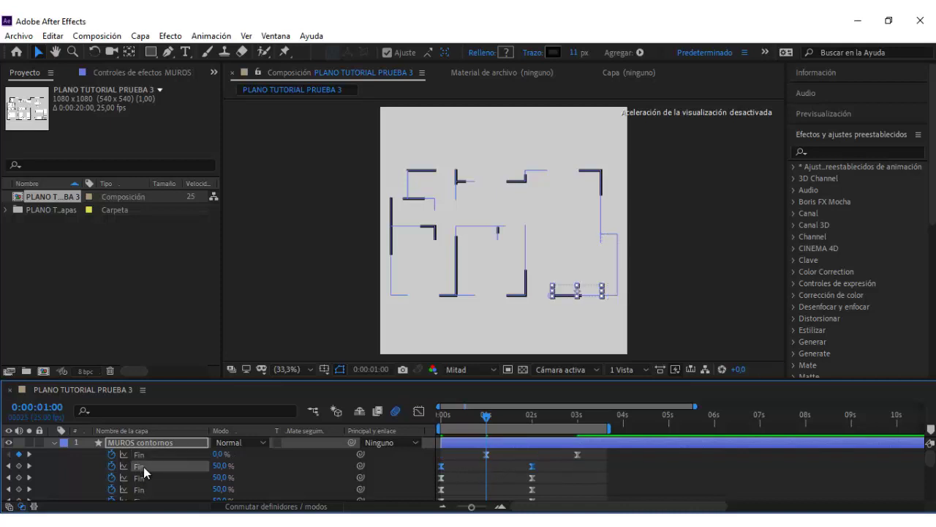
pyautogui.click(142, 477)
pyautogui.click(146, 489)
pyautogui.scroll(-1, 152, 483)
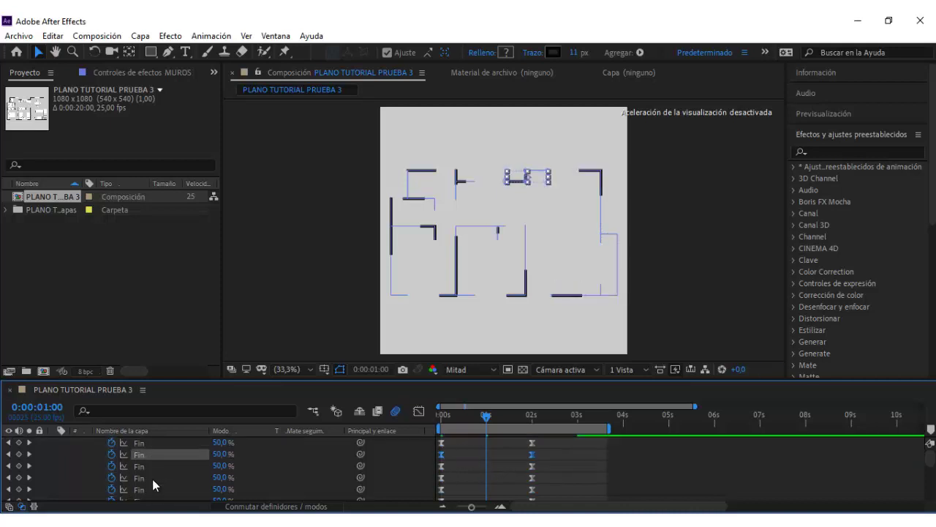
pyautogui.click(145, 455)
pyautogui.click(154, 466)
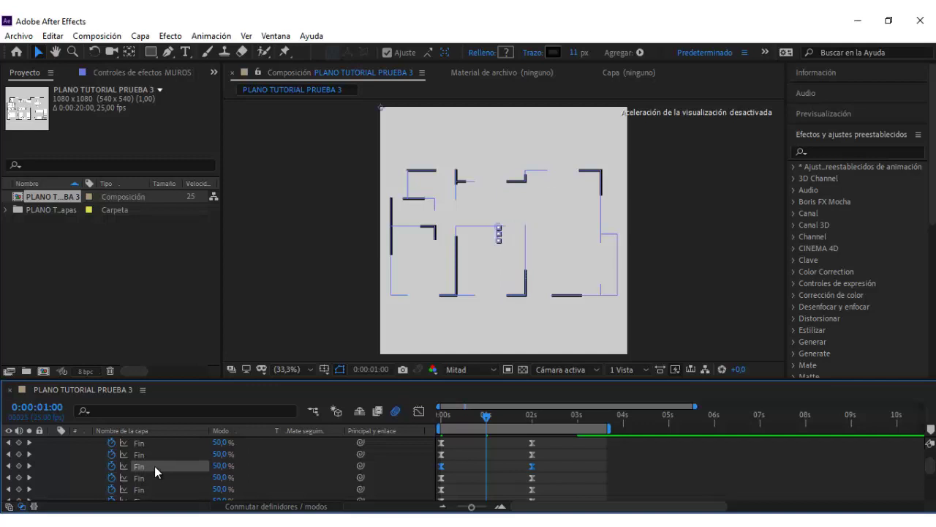
pyautogui.moveTo(442, 466); pyautogui.dragTo(476, 466)
pyautogui.click(152, 477)
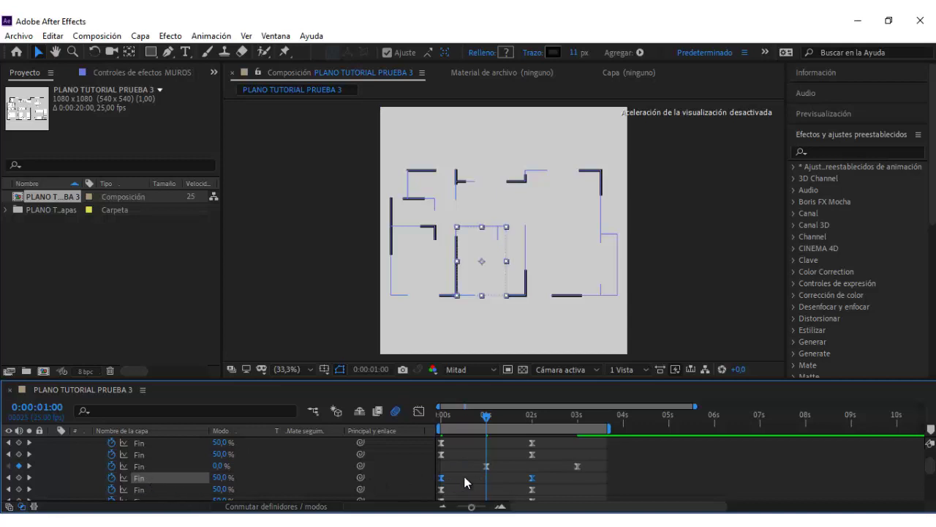
pyautogui.moveTo(442, 477); pyautogui.dragTo(487, 477)
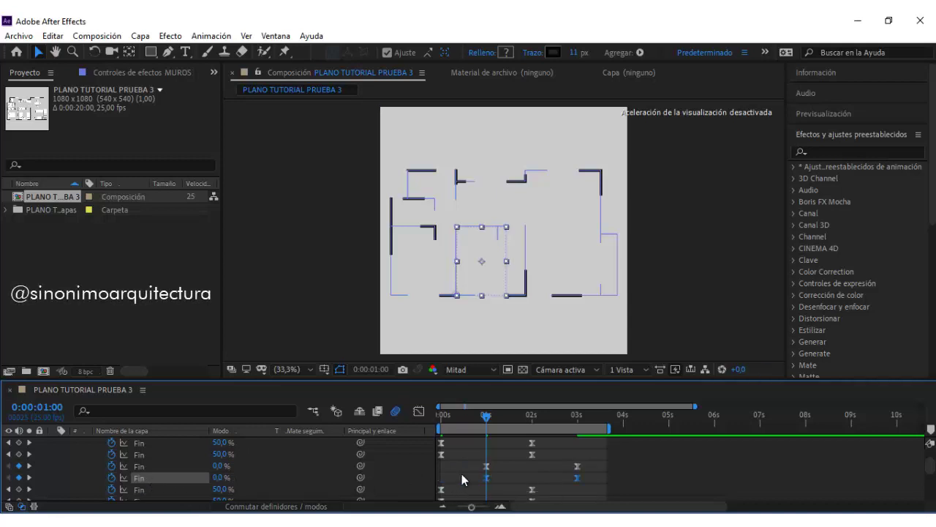
# - Delay one more wall's Fin keyframes to 1s and scrub to check the stagger
pyautogui.scroll(-1, 150, 489)
pyautogui.click(142, 467)
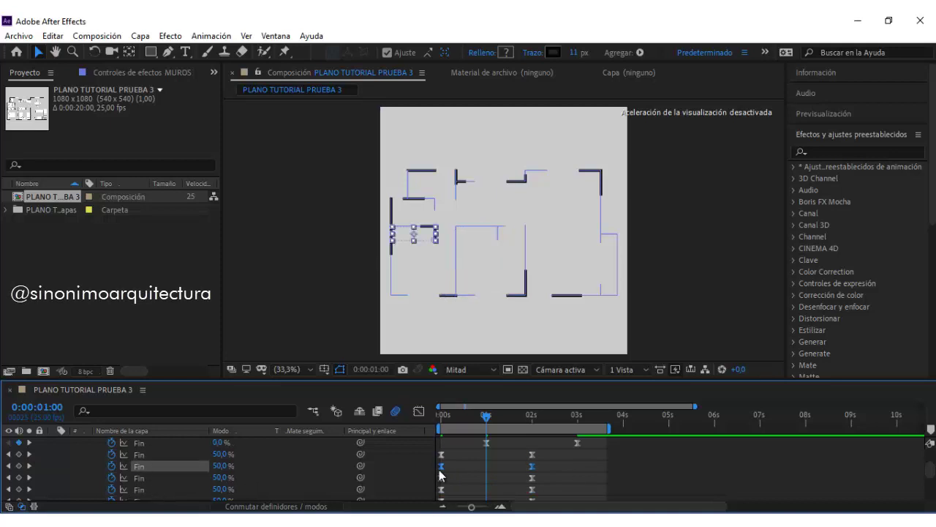
pyautogui.click(157, 477)
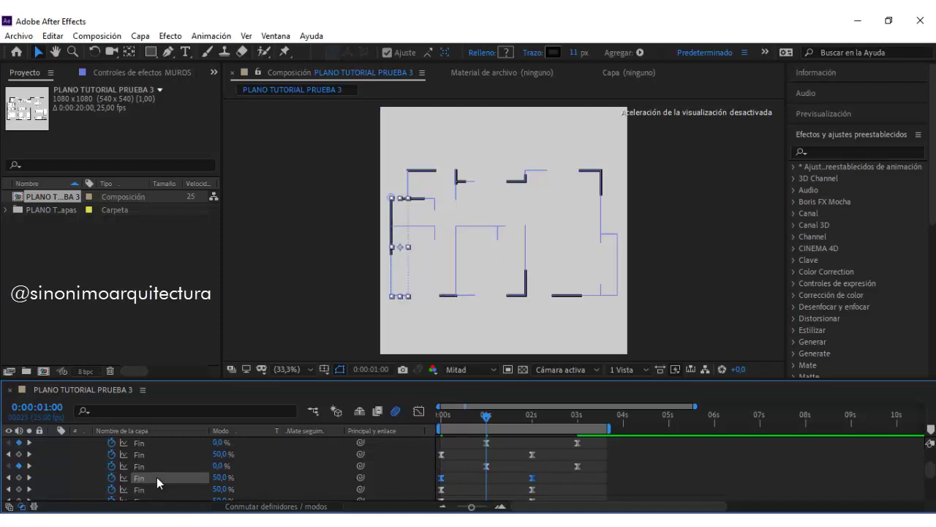
pyautogui.click(152, 488)
pyautogui.moveTo(441, 488); pyautogui.dragTo(483, 490)
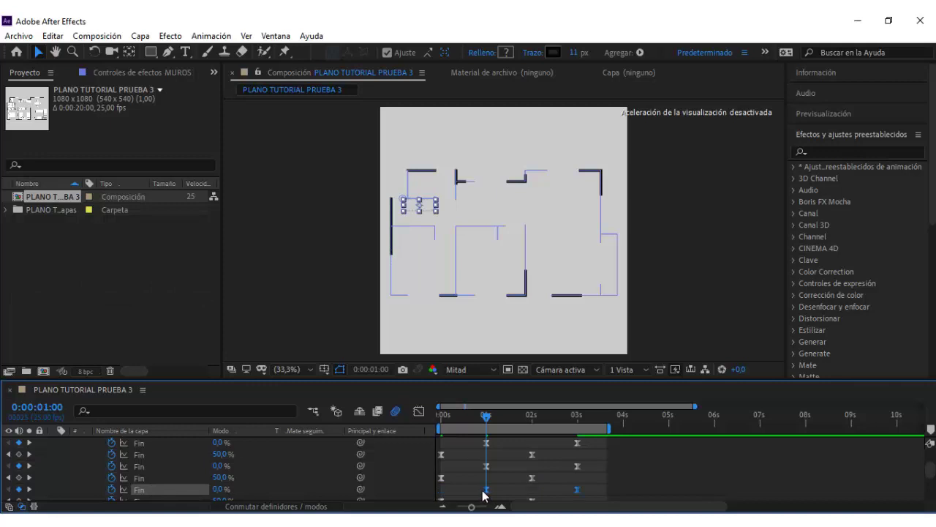
pyautogui.moveTo(436, 417); pyautogui.dragTo(543, 423)
pyautogui.scroll(1, 512, 438)
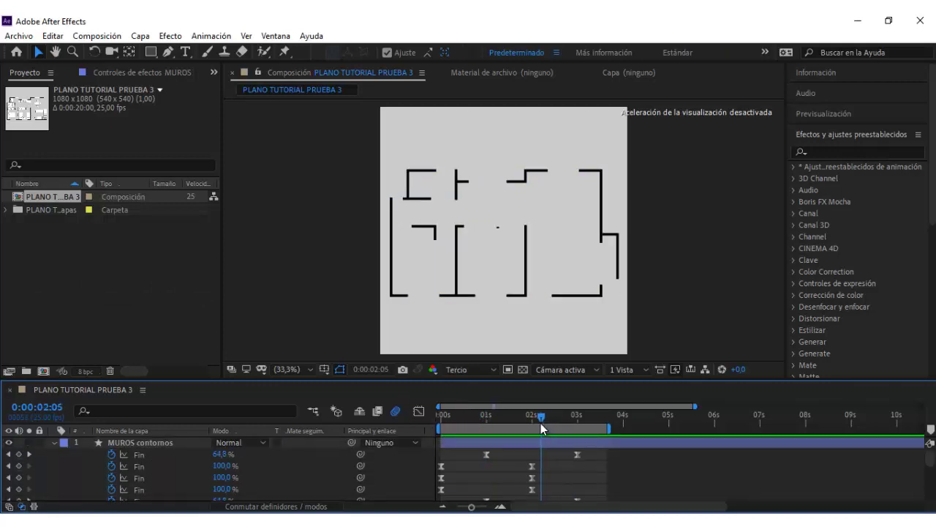
# - Reverse the path direction of Grupo 11 so its wall draws the other way
pyautogui.press('/')
pyautogui.moveTo(294, 238); pyautogui.dragTo(519, 213)
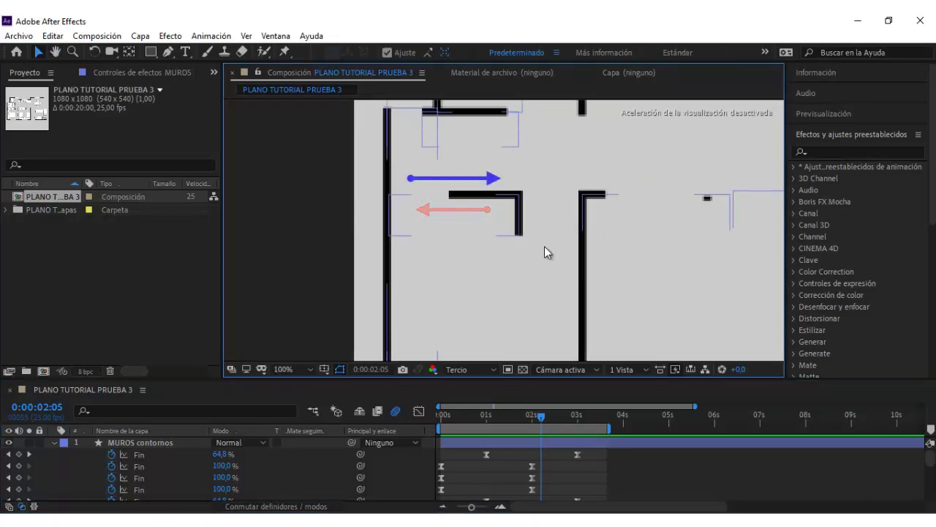
pyautogui.press('u')
pyautogui.click(153, 444)
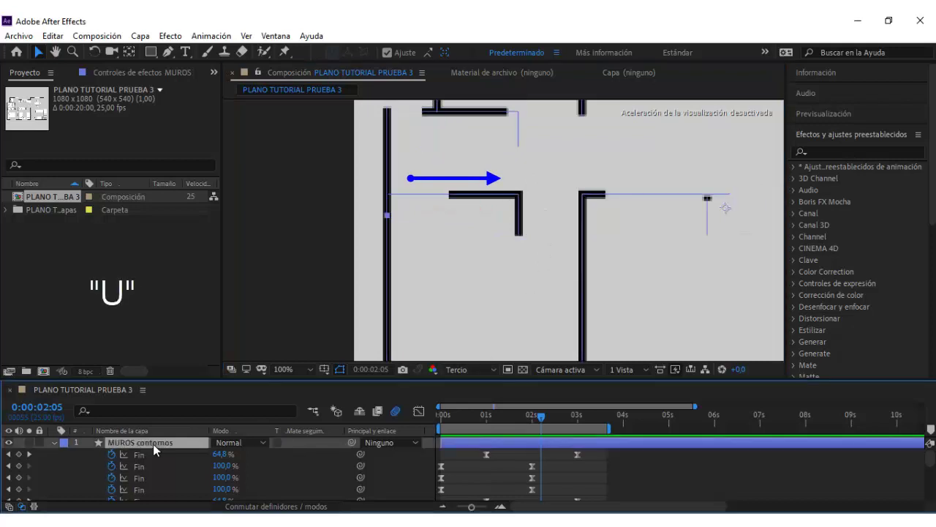
pyautogui.click(54, 442)
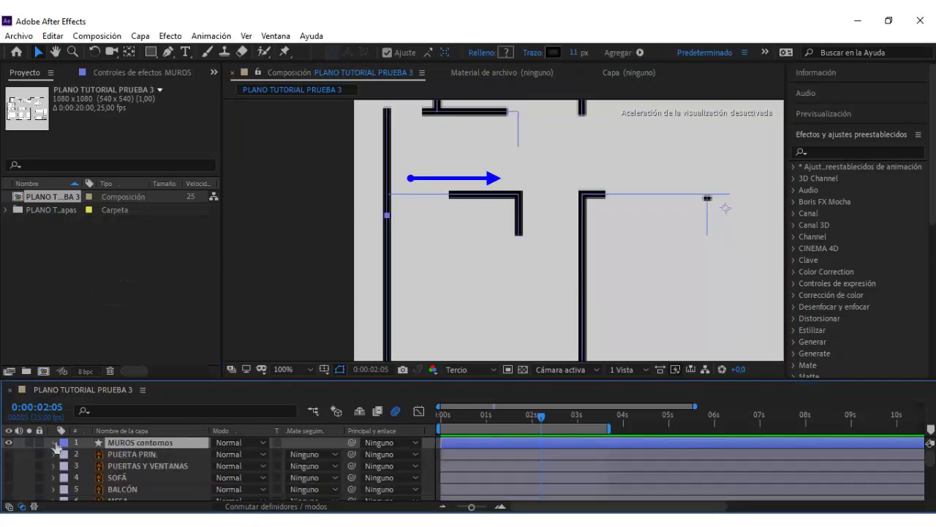
pyautogui.click(55, 442)
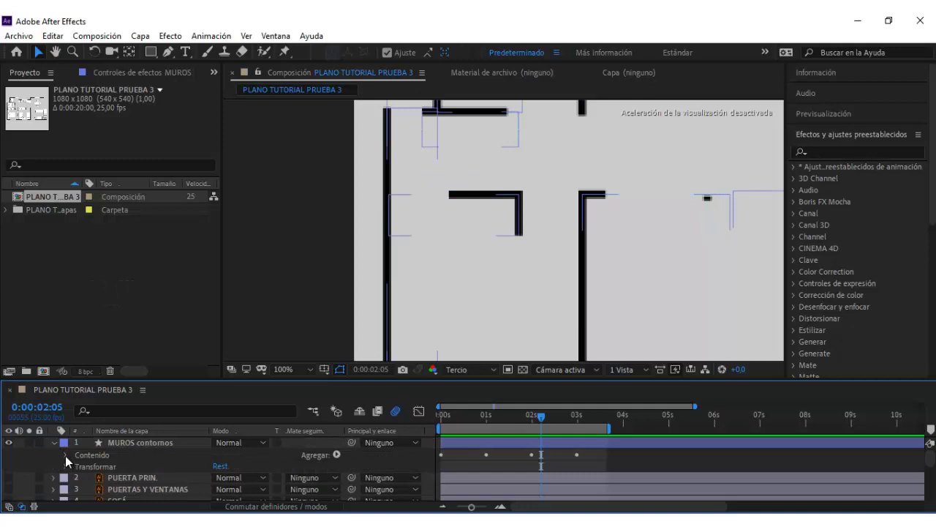
pyautogui.click(65, 455)
pyautogui.scroll(-1, 118, 473)
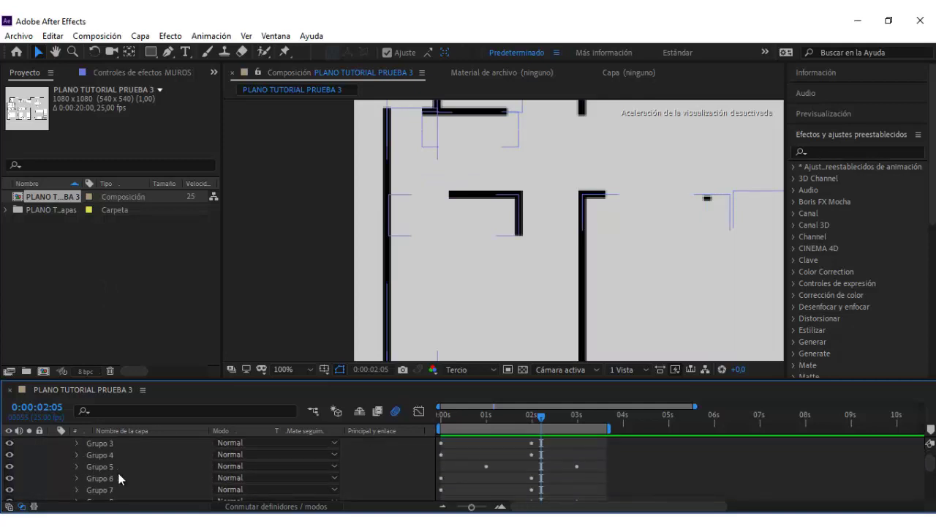
pyautogui.scroll(-1, 118, 473)
pyautogui.click(107, 468)
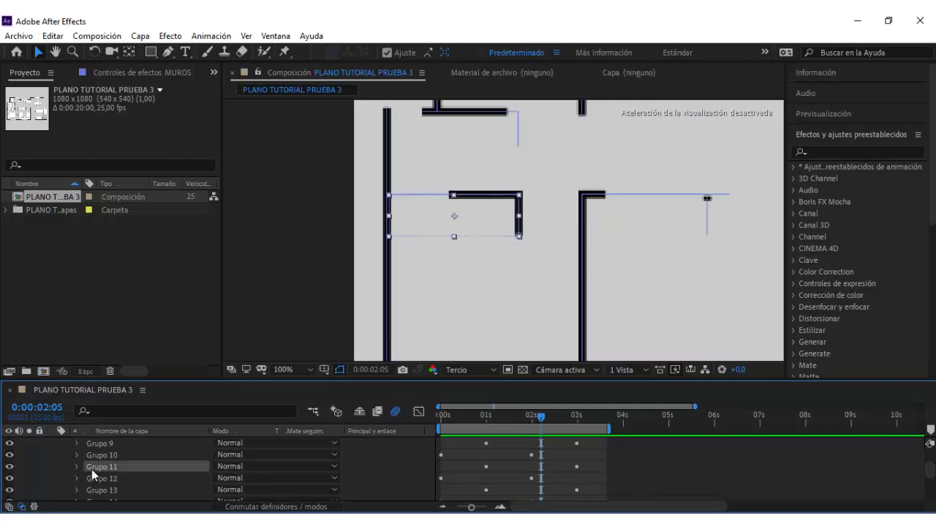
pyautogui.click(76, 466)
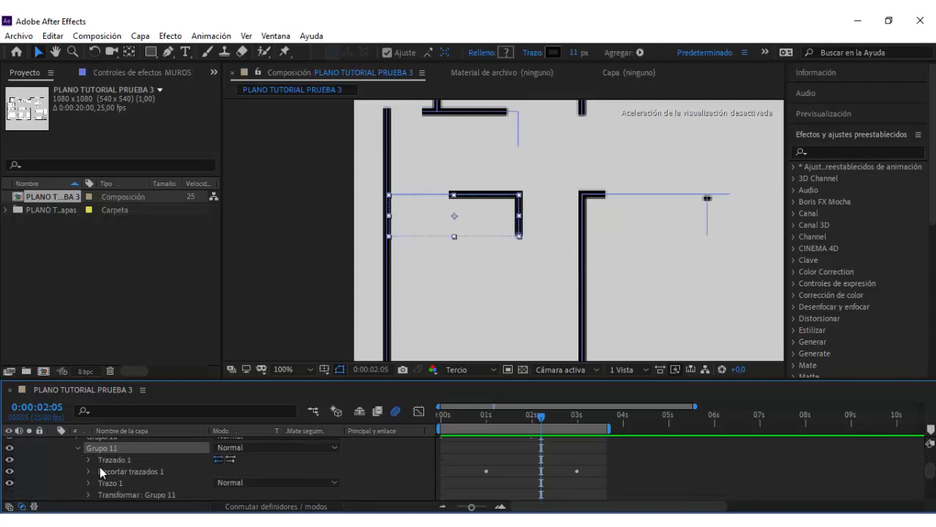
pyautogui.click(226, 458)
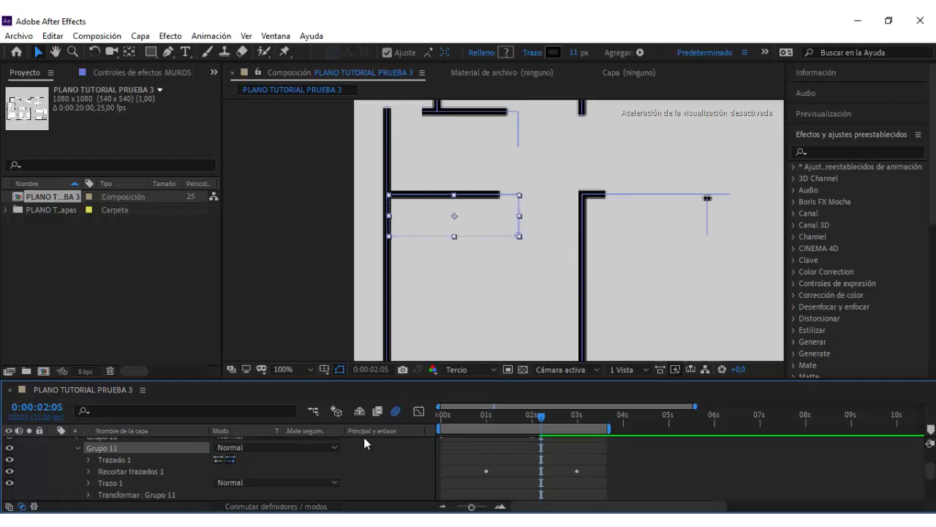
# - Preview the walls, fit the viewer, and extend the work area to about 6 seconds
pyautogui.click(486, 422)
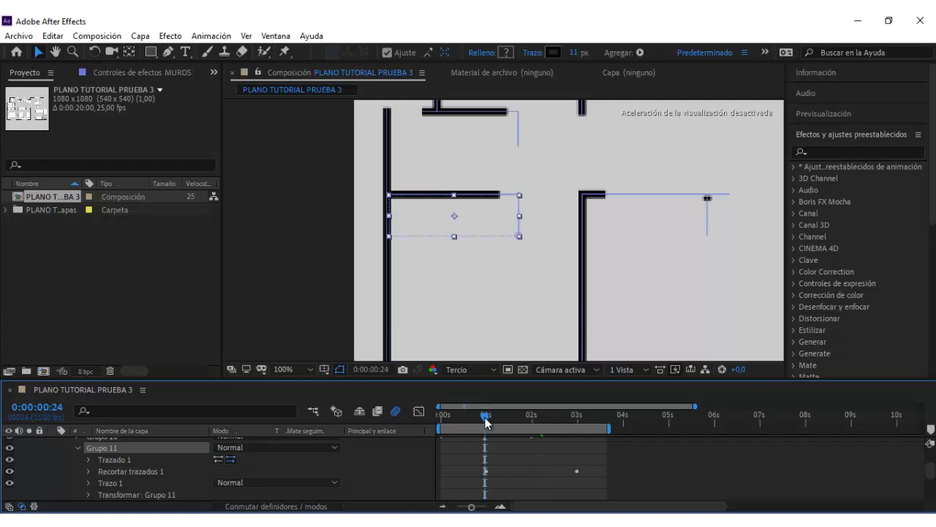
pyautogui.press('space')
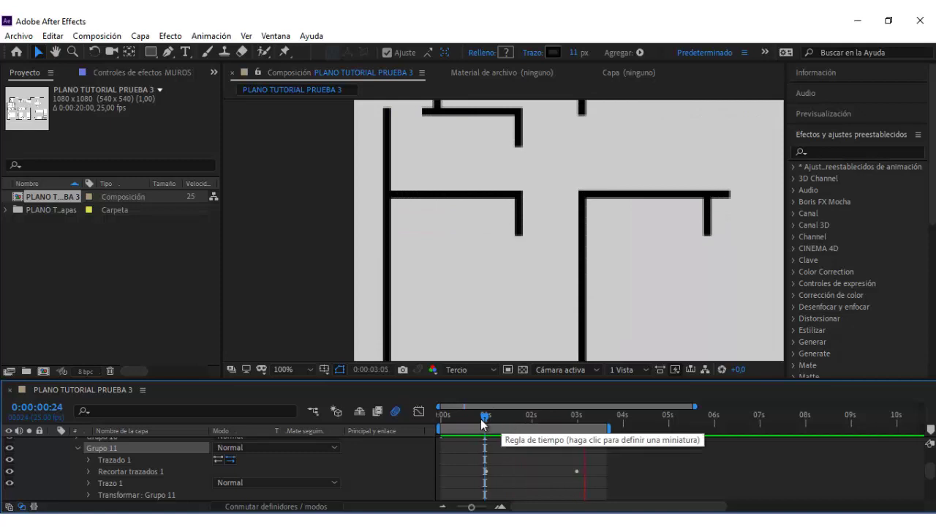
pyautogui.press('space')
pyautogui.click(293, 370)
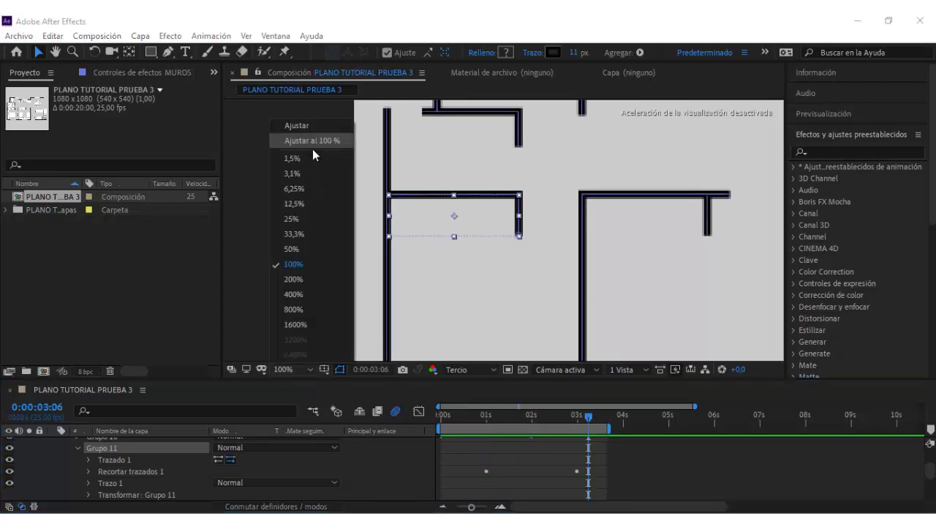
pyautogui.click(311, 142)
pyautogui.click(684, 303)
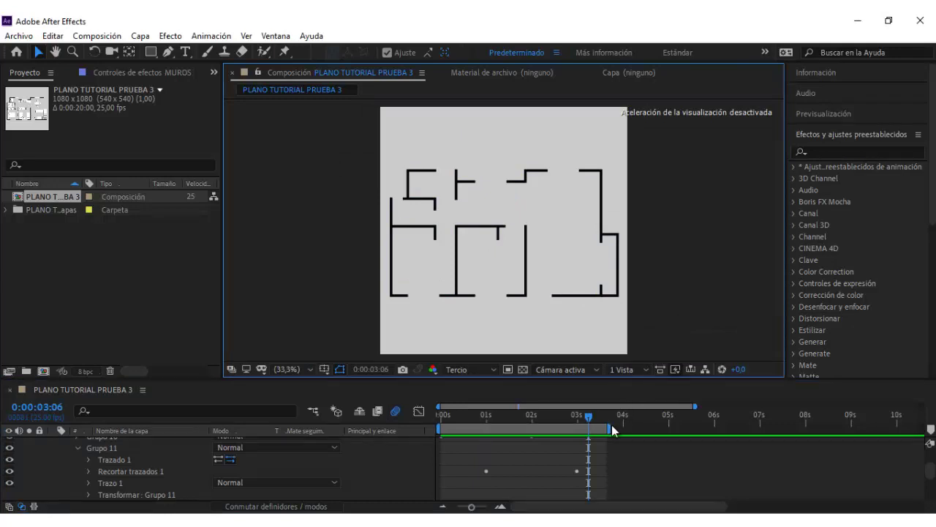
pyautogui.moveTo(606, 428); pyautogui.dragTo(701, 428)
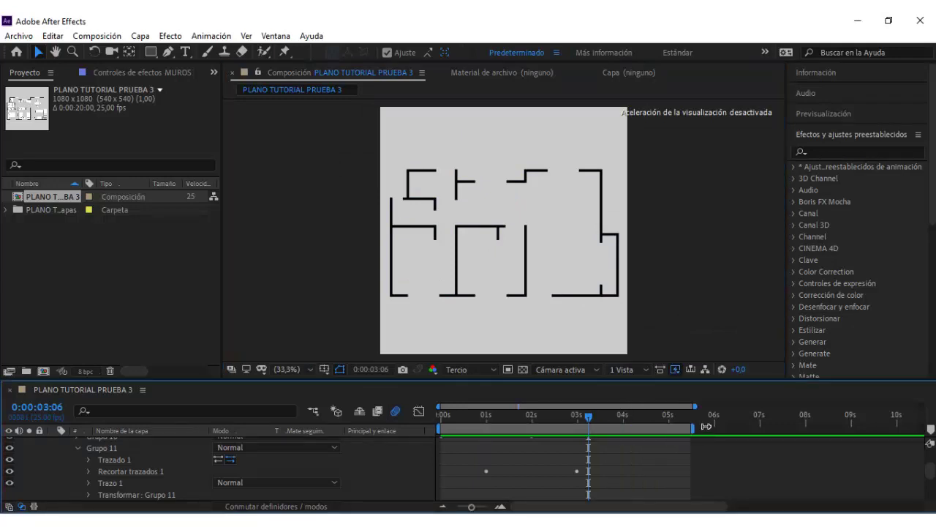
# - Make the PUERTA PRIN. door layer visible and create shapes from its vector artwork
pyautogui.scroll(5, 155, 464)
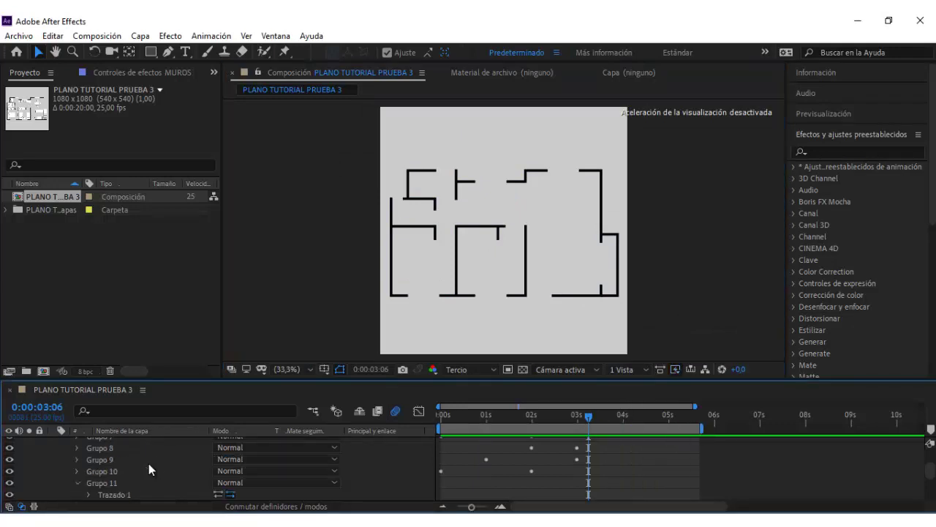
pyautogui.scroll(5, 149, 463)
pyautogui.click(142, 459)
pyautogui.click(133, 441)
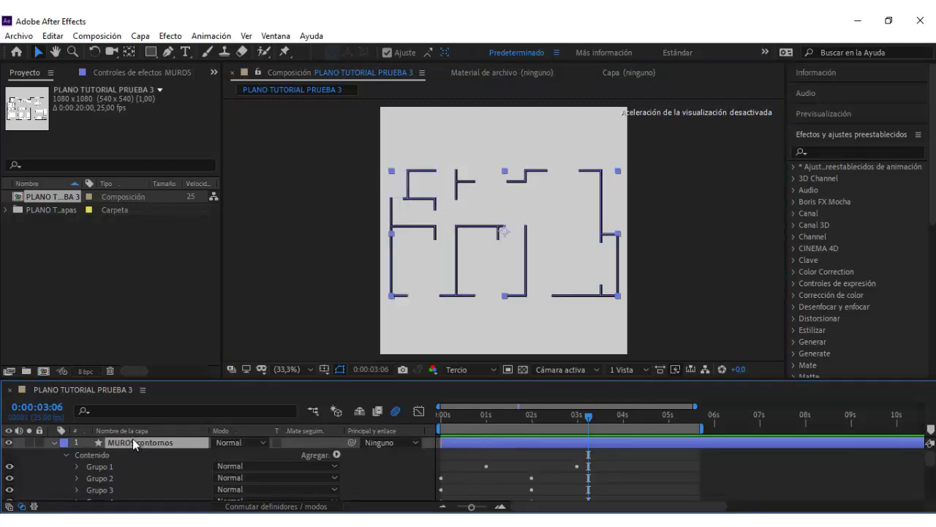
pyautogui.press('u')
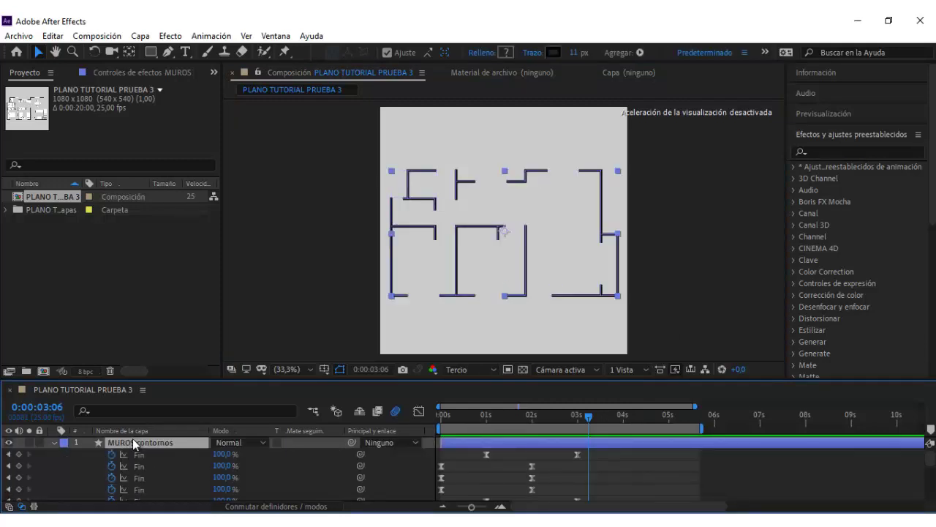
pyautogui.press('u')
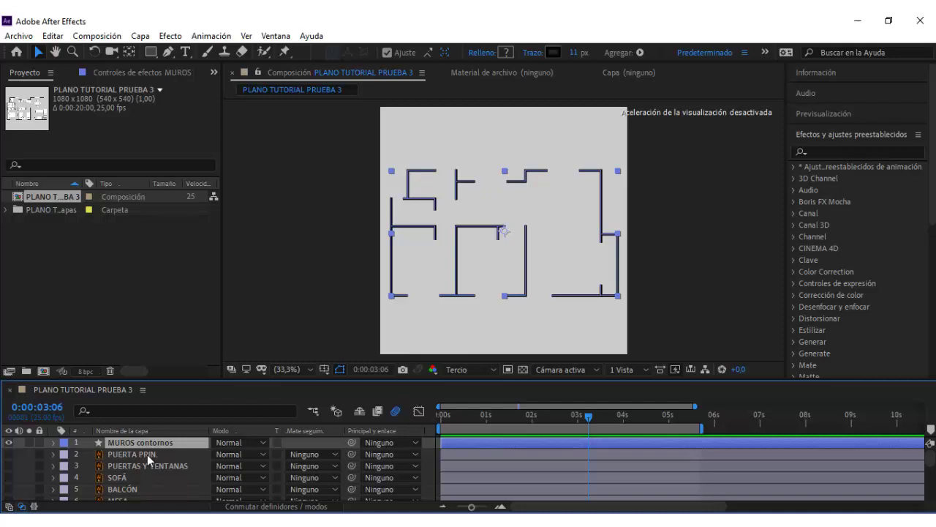
pyautogui.click(147, 454)
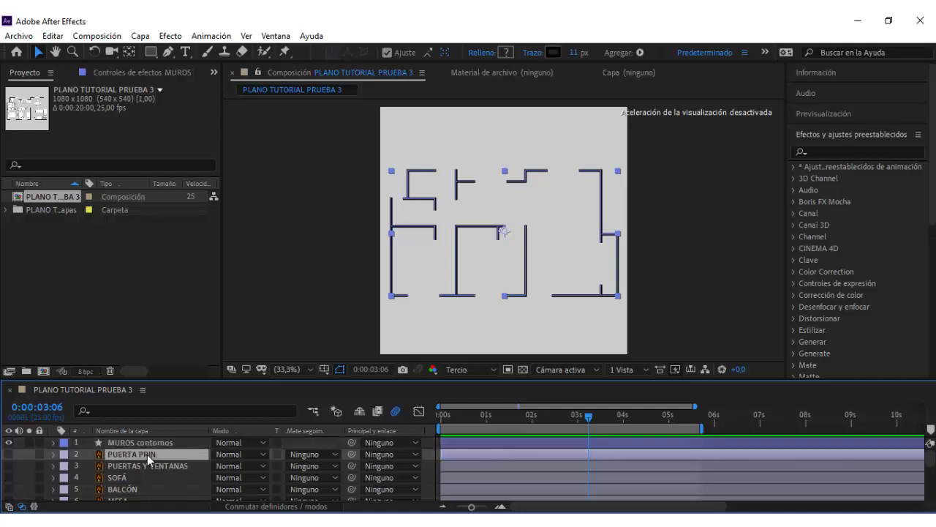
pyautogui.click(8, 455)
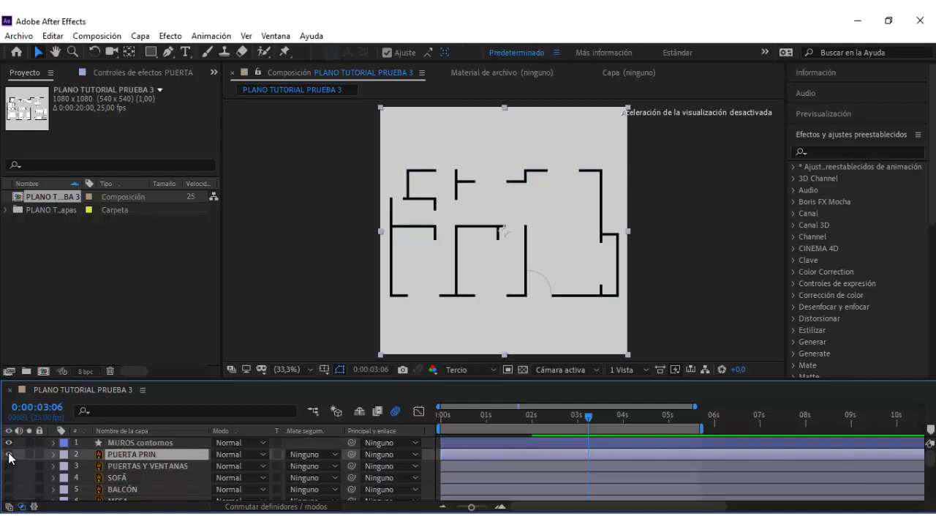
pyautogui.rightClick(130, 456)
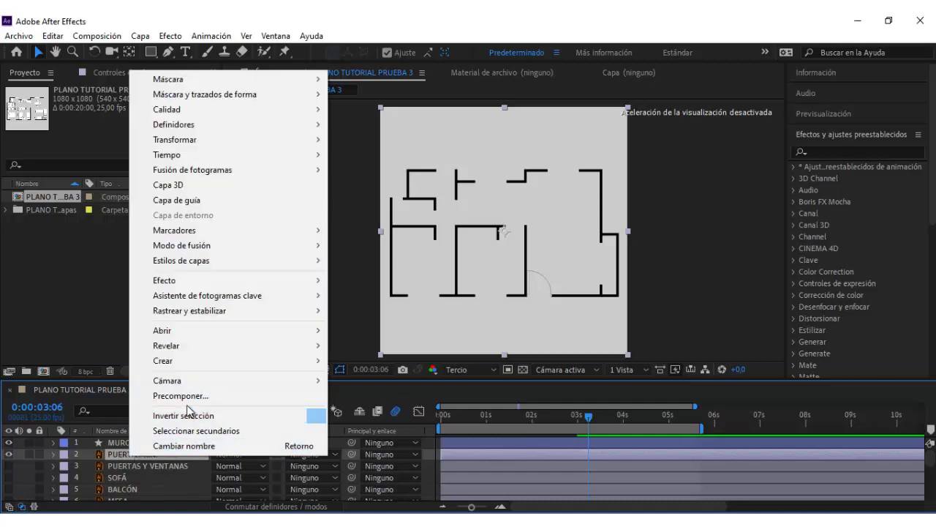
pyautogui.moveTo(181, 361)
pyautogui.click(369, 406)
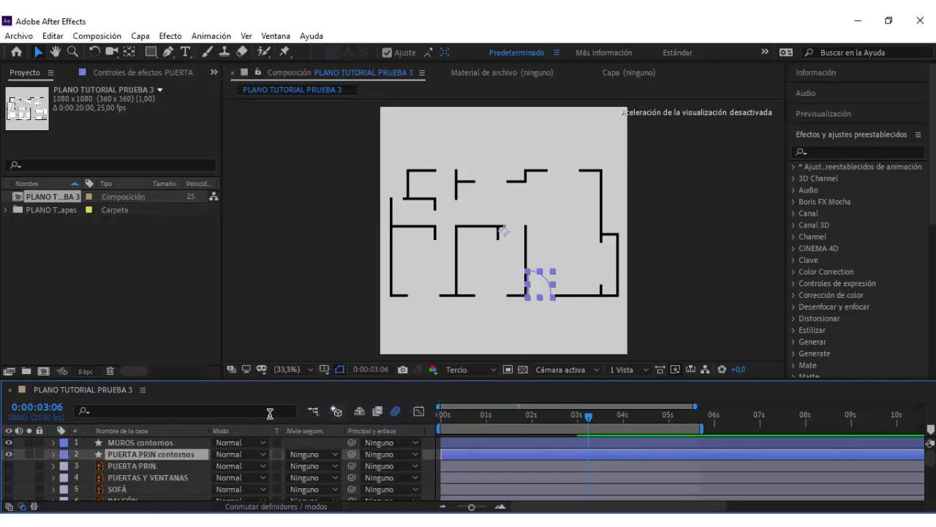
# - Delete the original PUERTA PRIN. layer and set the time to 0:00:03:00
pyautogui.click(129, 467)
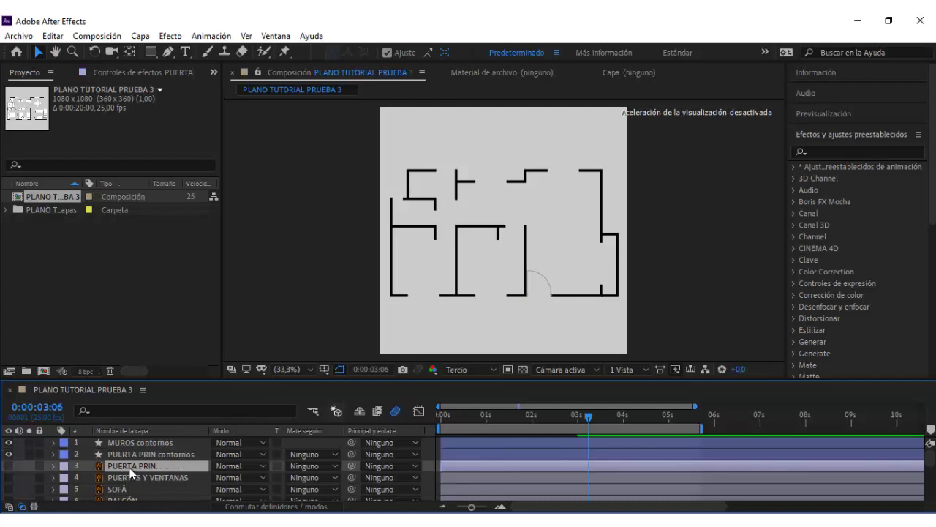
pyautogui.press('Delete')
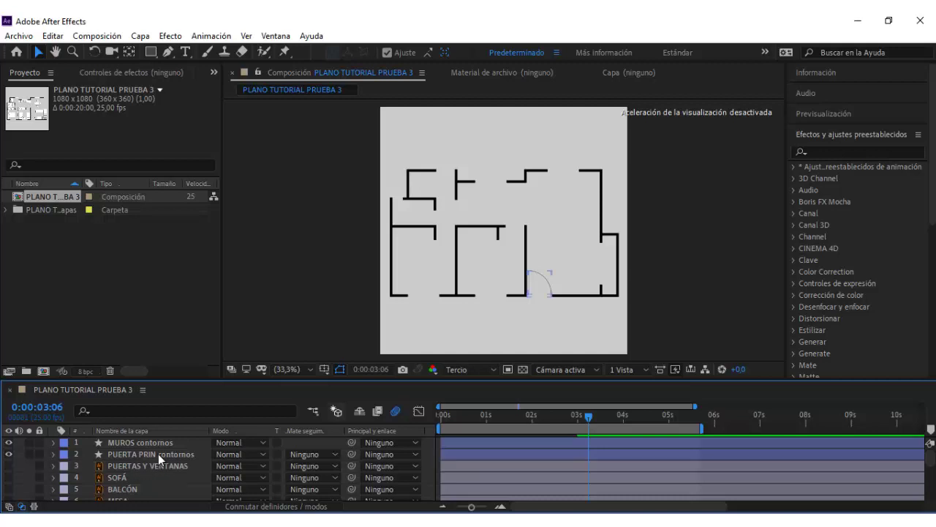
pyautogui.click(158, 454)
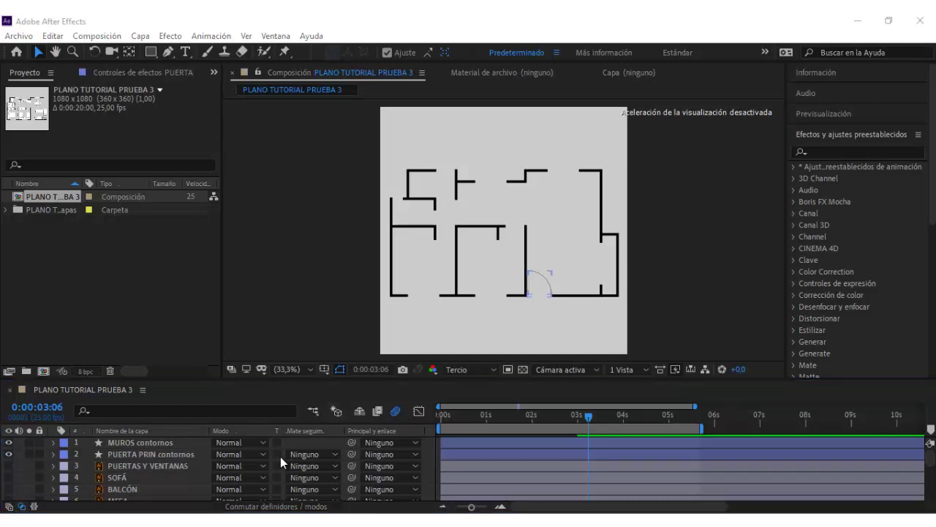
pyautogui.click(577, 413)
# - Expand PUERTA PRIN contornos and select the door groups down to Grupo 3, the leaf
pyautogui.click(114, 454)
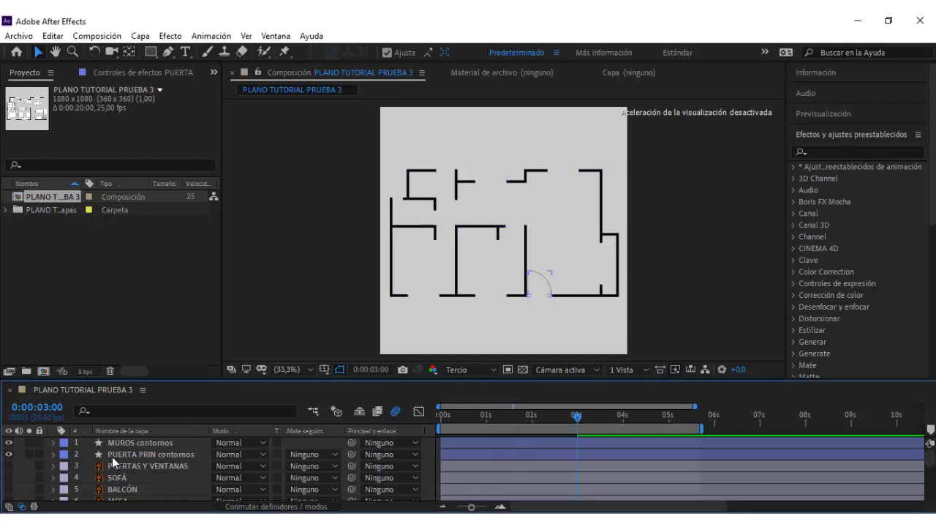
pyautogui.click(54, 455)
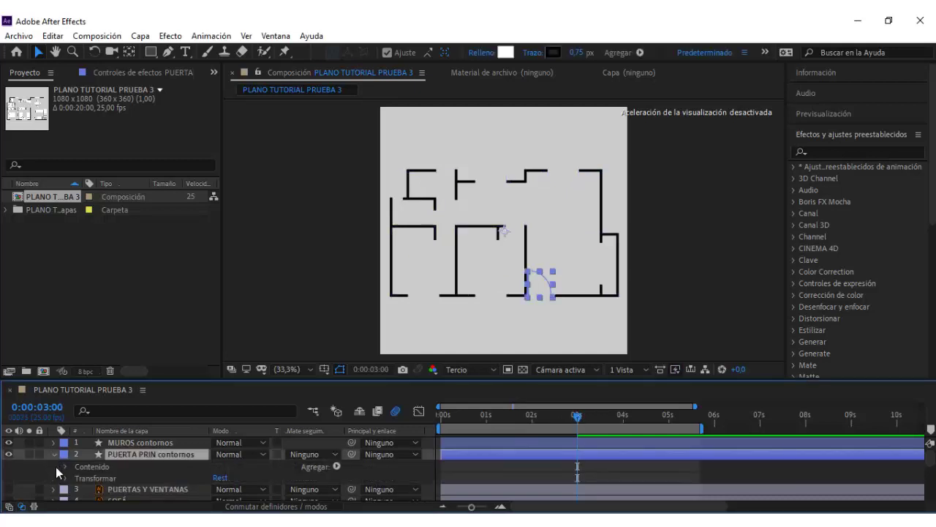
pyautogui.click(65, 466)
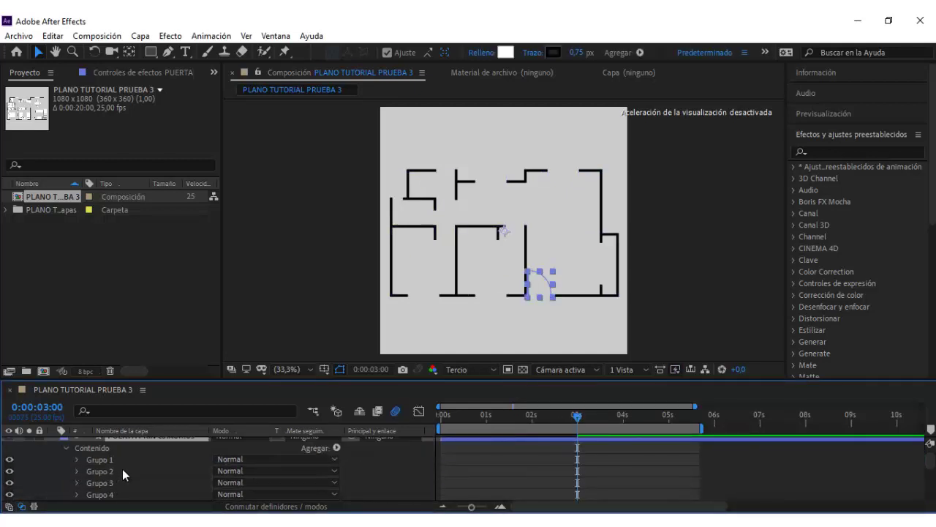
pyautogui.click(110, 461)
pyautogui.click(110, 472)
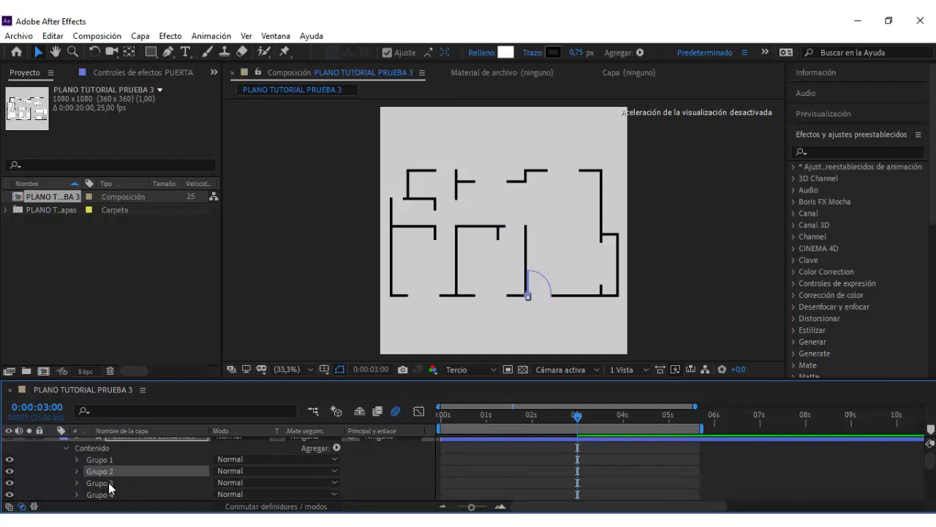
pyautogui.click(110, 483)
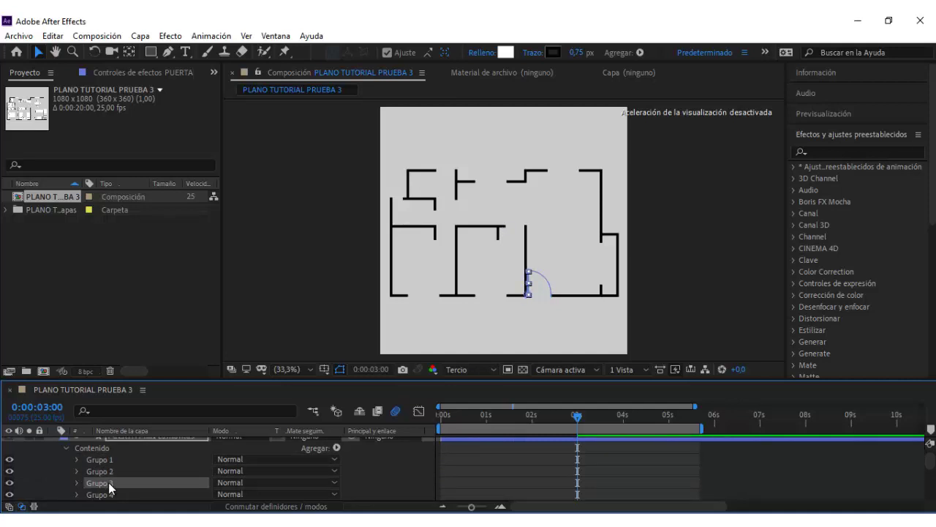
# - Zoom the viewer to 100% on the door at full preview resolution
pyautogui.press('/')
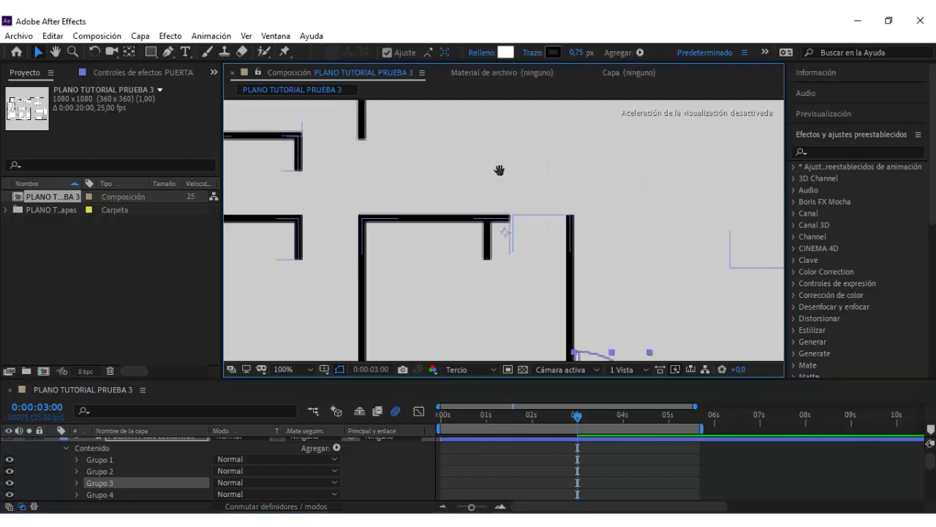
pyautogui.scroll(-3, 549, 241)
pyautogui.scroll(3, 541, 227)
pyautogui.scroll(-1, 531, 220)
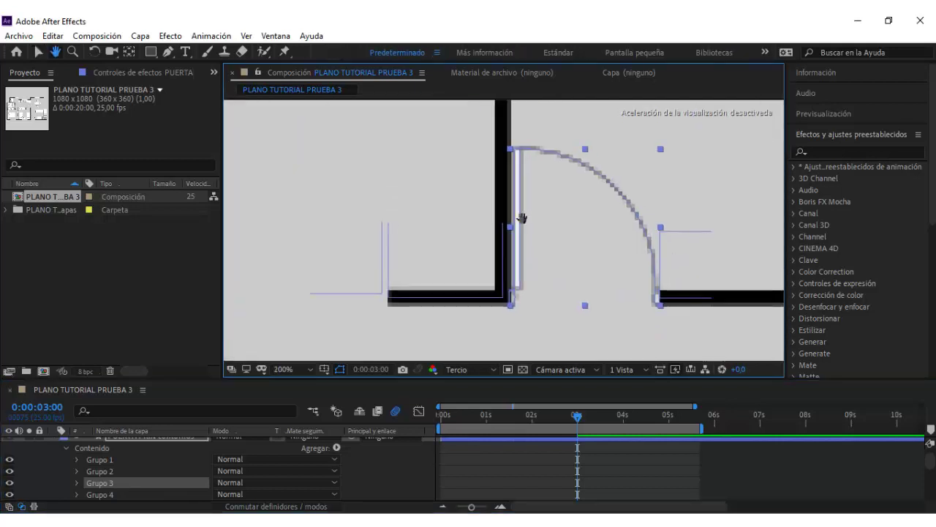
pyautogui.moveTo(522, 218); pyautogui.dragTo(519, 233)
pyautogui.click(456, 369)
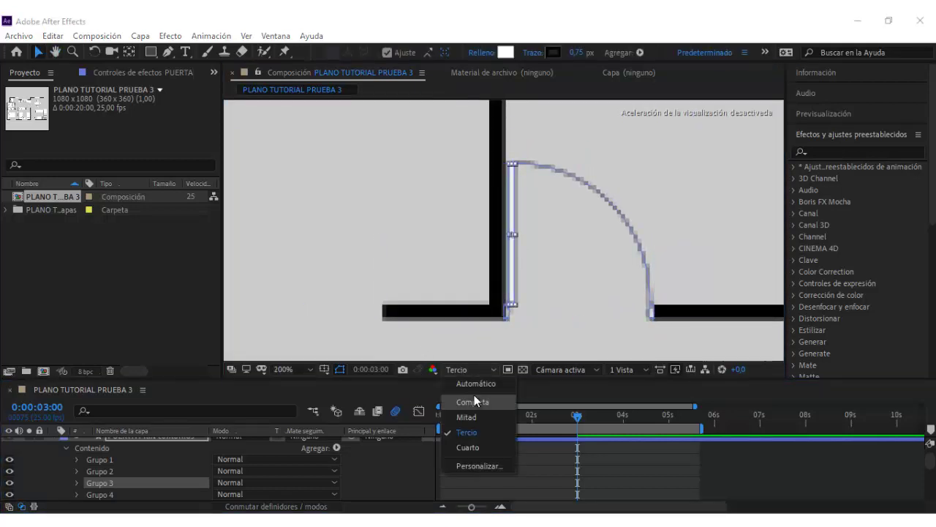
pyautogui.click(474, 401)
pyautogui.press('capslock')
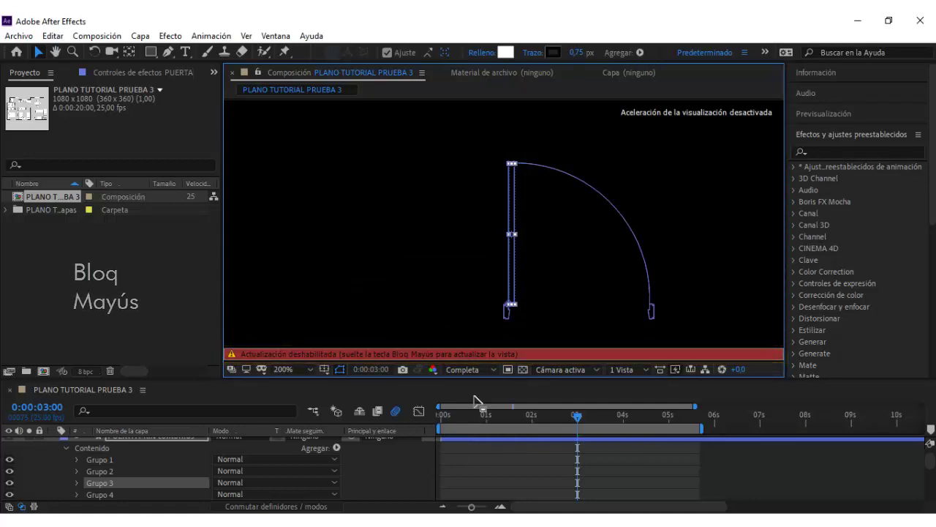
pyautogui.press('capslock')
# - With the Pan Behind tool, move the door leaf's anchor point to its hinge
pyautogui.click(134, 51)
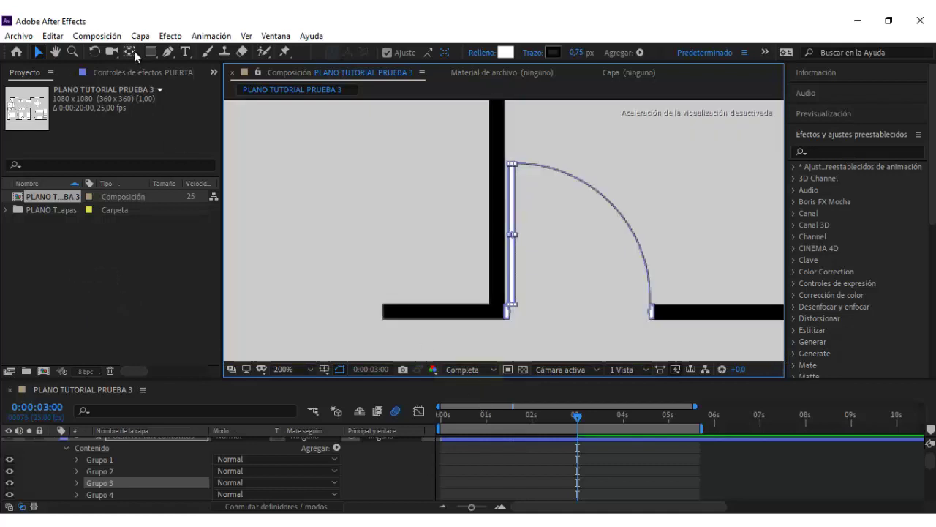
pyautogui.scroll(2, 503, 233)
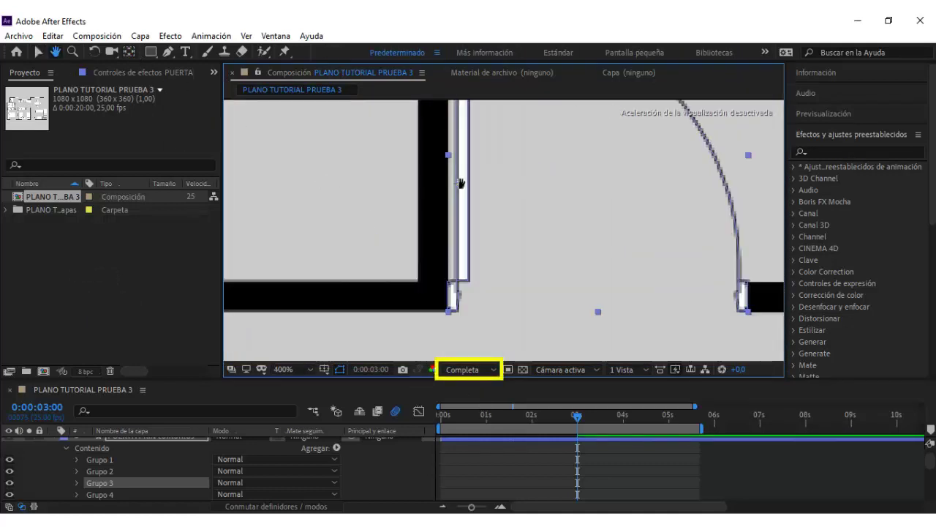
pyautogui.scroll(-3, 468, 204)
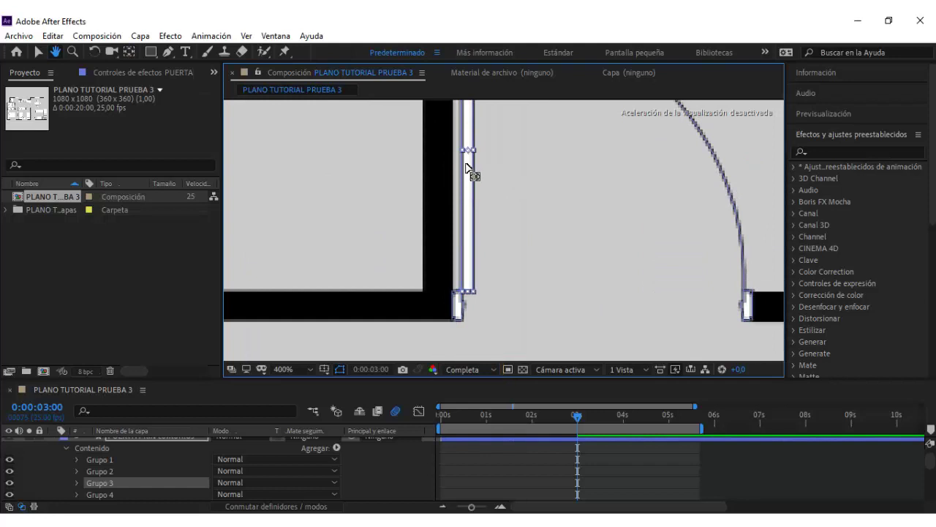
pyautogui.press('y')
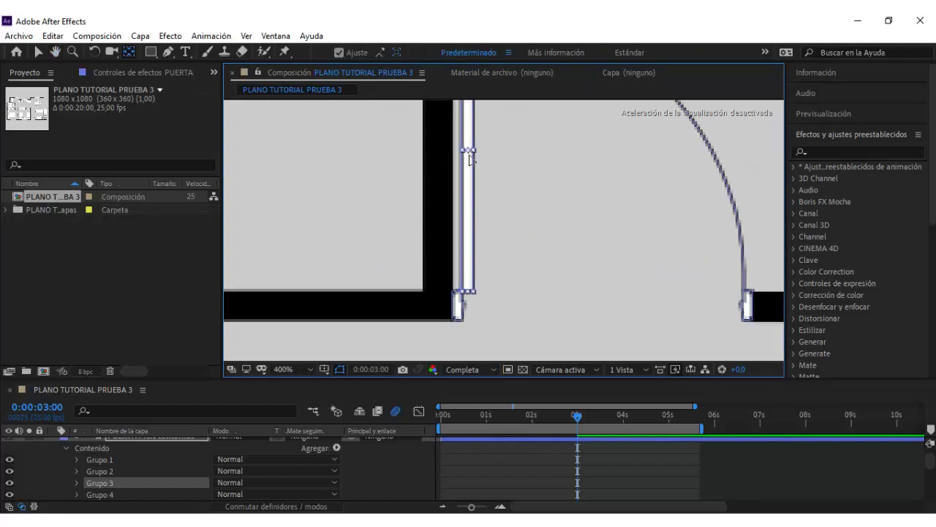
pyautogui.moveTo(467, 213); pyautogui.dragTo(466, 293)
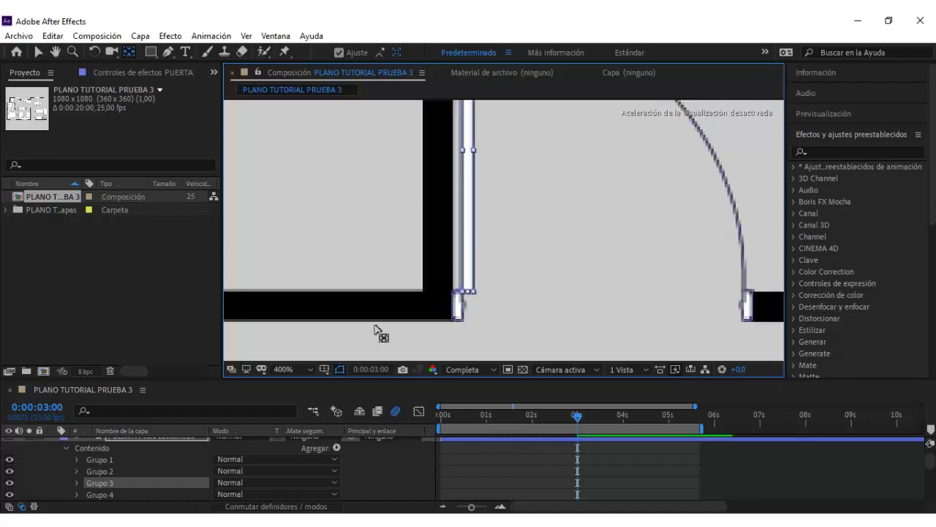
# - Expand Grupo 3 and reveal its Transformar properties
pyautogui.click(76, 482)
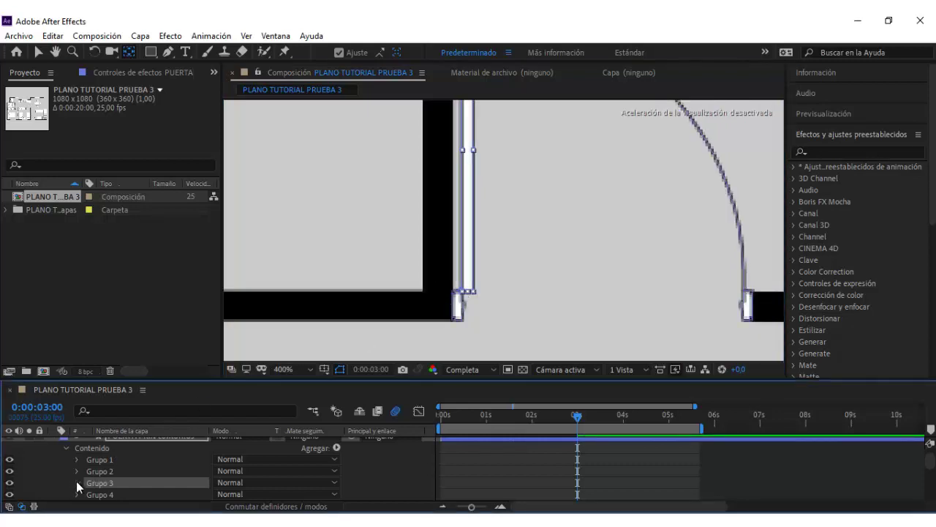
pyautogui.scroll(-2, 100, 454)
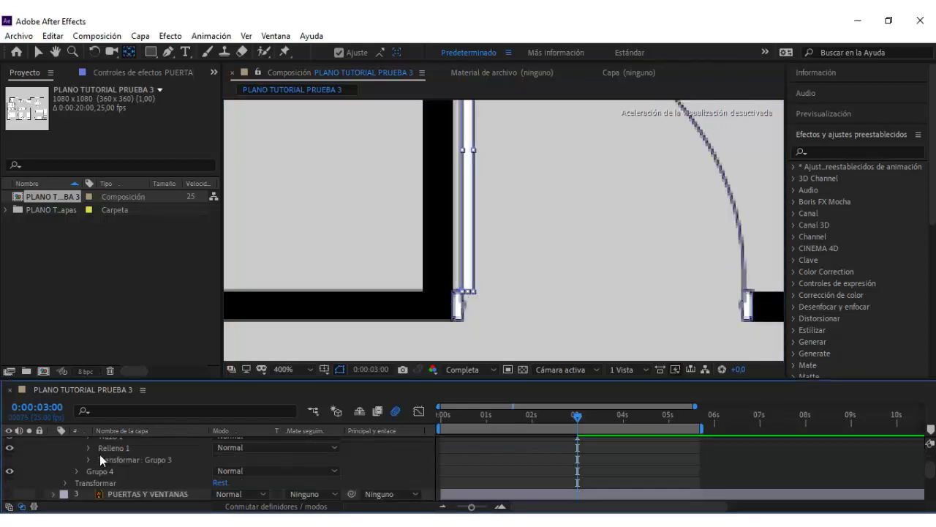
pyautogui.click(89, 458)
pyautogui.scroll(-2, 146, 461)
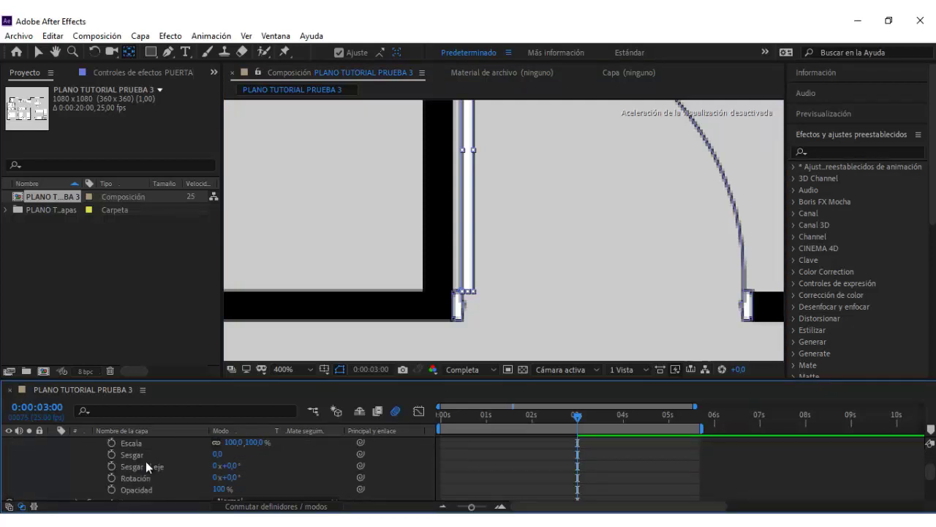
# - Keyframe the door leaf's Rotación at 90° at 3 s and -90 at 4 s
pyautogui.click(228, 476)
pyautogui.write('90')
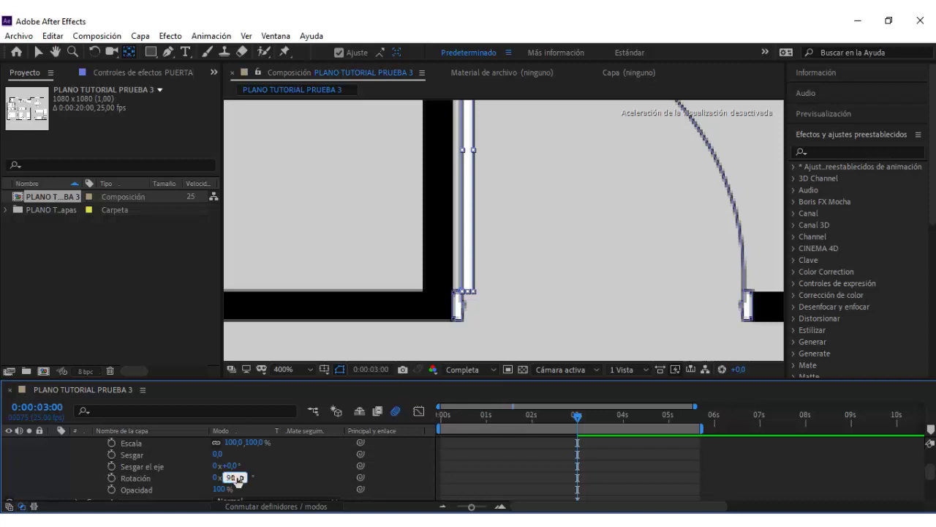
pyautogui.press('Return')
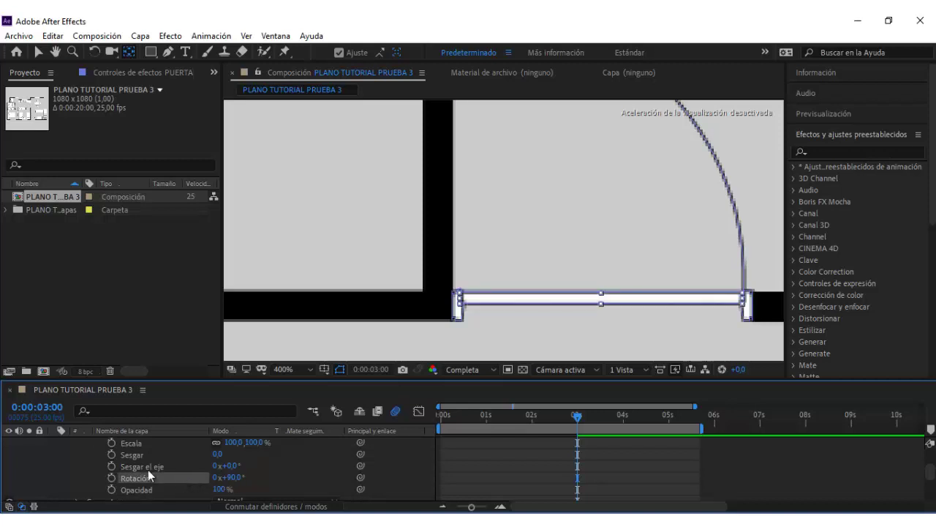
pyautogui.click(110, 478)
pyautogui.moveTo(580, 421); pyautogui.dragTo(624, 418)
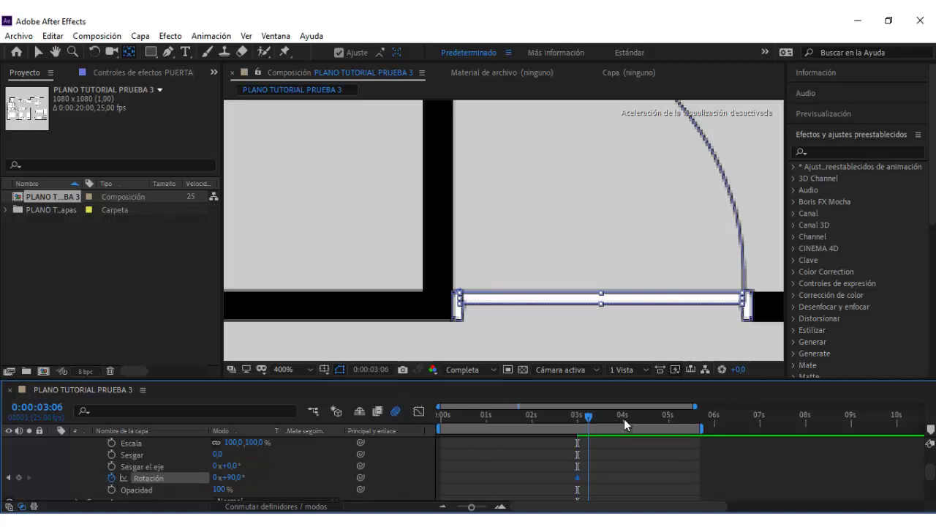
pyautogui.click(19, 477)
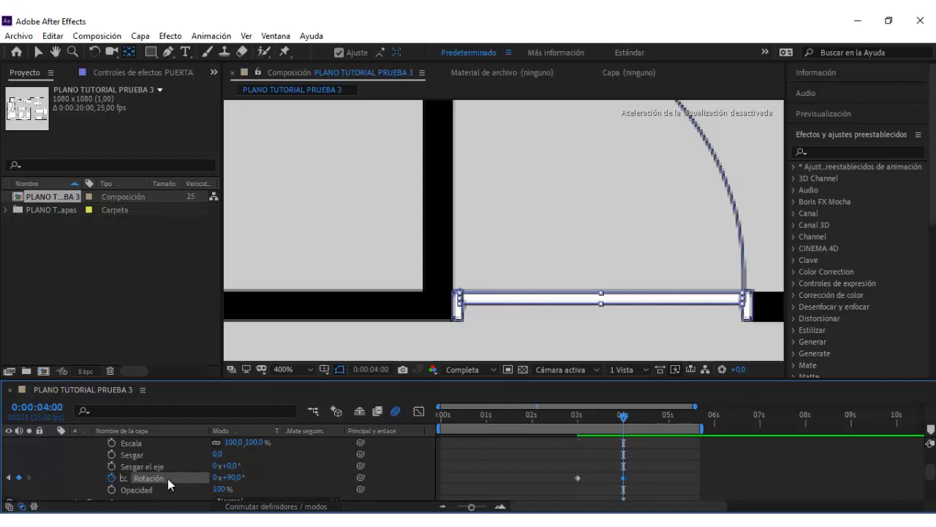
pyautogui.click(231, 477)
pyautogui.write('-90')
pyautogui.press('Return')
# - Apply Easy Ease to both rotation keyframes
pyautogui.moveTo(565, 462); pyautogui.dragTo(628, 486)
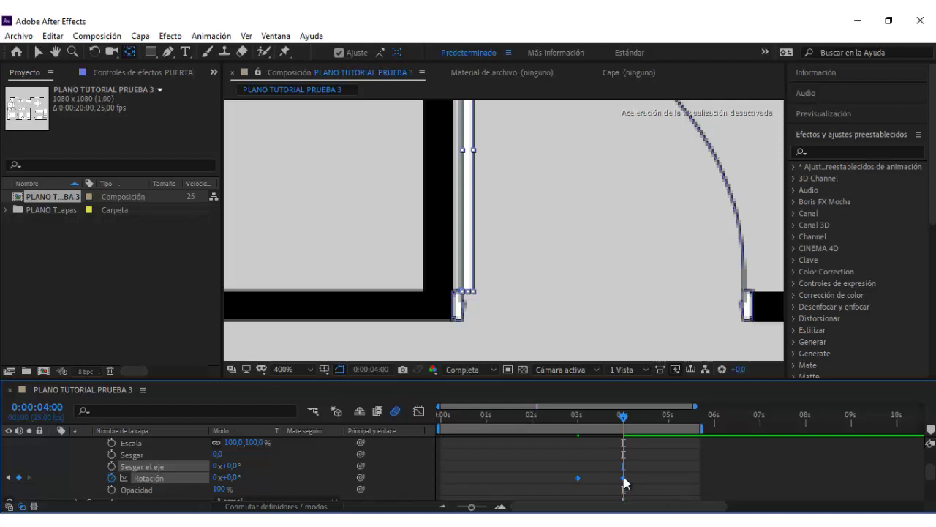
pyautogui.rightClick(624, 477)
pyautogui.moveTo(644, 469)
pyautogui.click(594, 407)
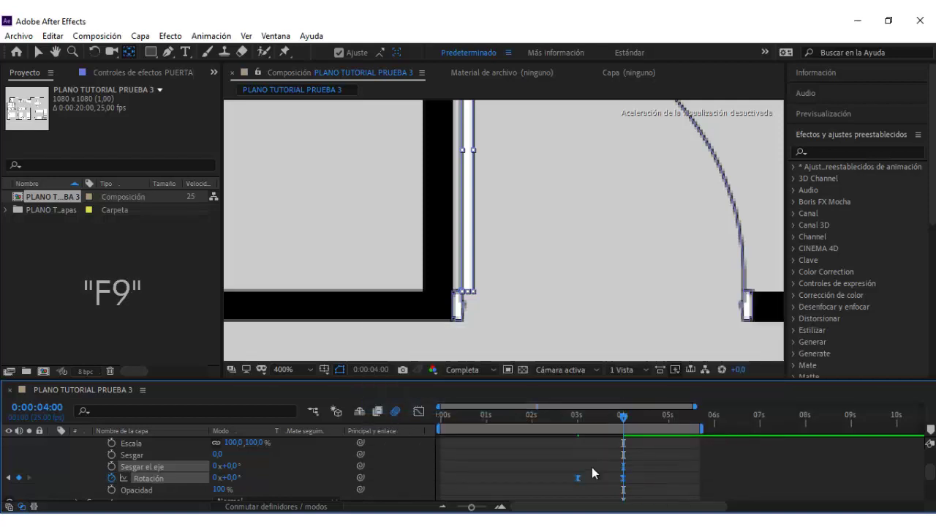
# - Select Grupo 4, the door swing arc, and pan the view to centre the door
pyautogui.scroll(5, 149, 468)
pyautogui.scroll(5, 116, 479)
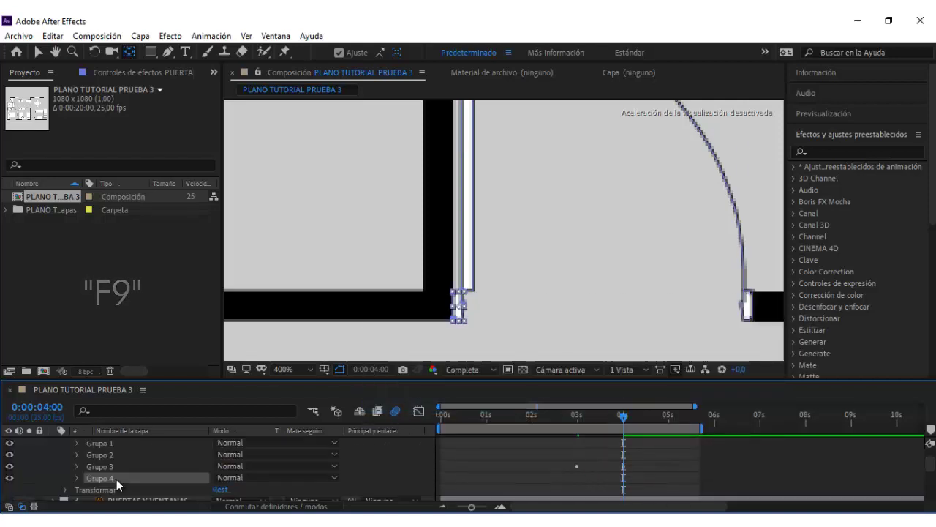
pyautogui.click(103, 478)
pyautogui.scroll(-2, 586, 240)
pyautogui.press('h')
pyautogui.moveTo(575, 243); pyautogui.dragTo(543, 286)
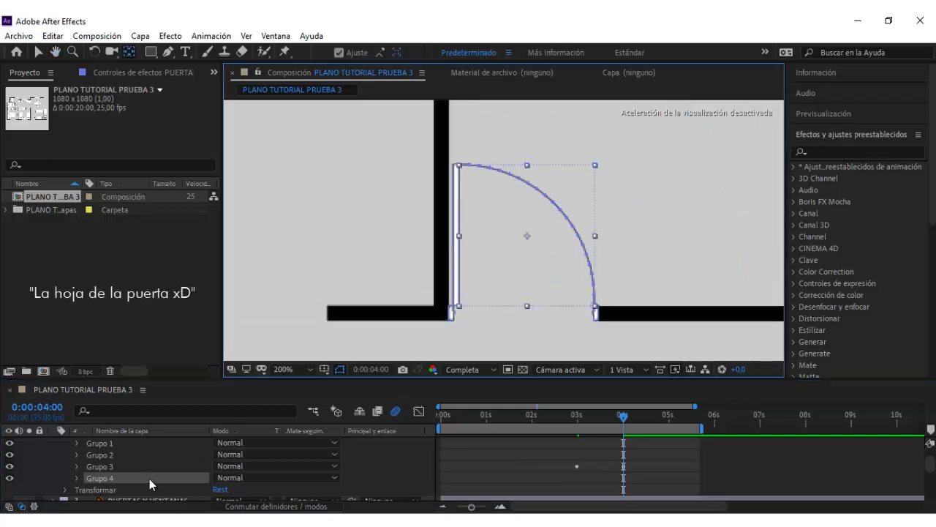
# - Add Recortar trazados (Trim Paths) to the door layer and expand its properties
pyautogui.scroll(3, 201, 466)
pyautogui.click(336, 467)
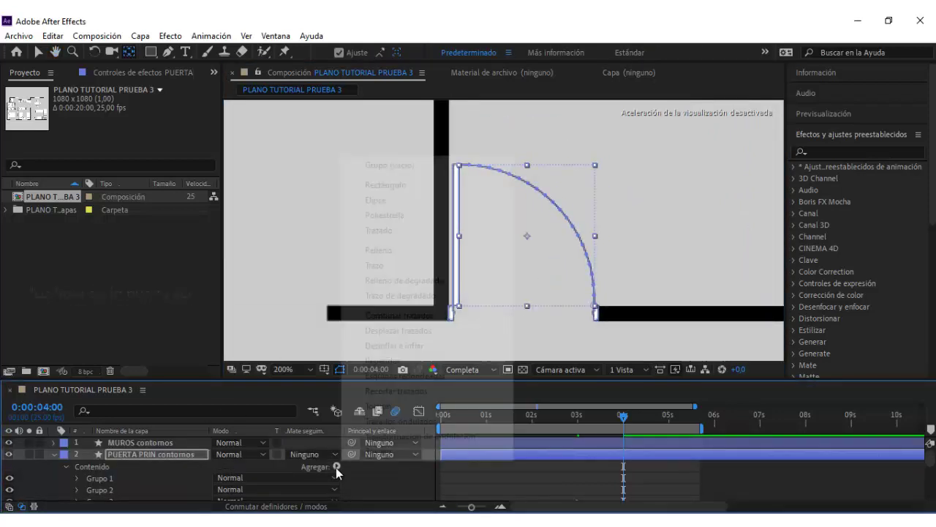
pyautogui.click(404, 391)
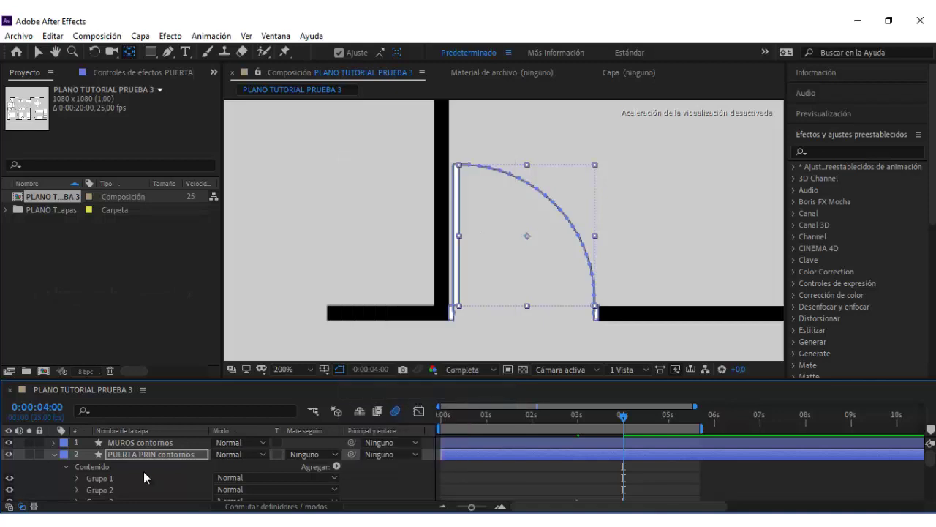
pyautogui.scroll(-5, 142, 471)
pyautogui.click(89, 459)
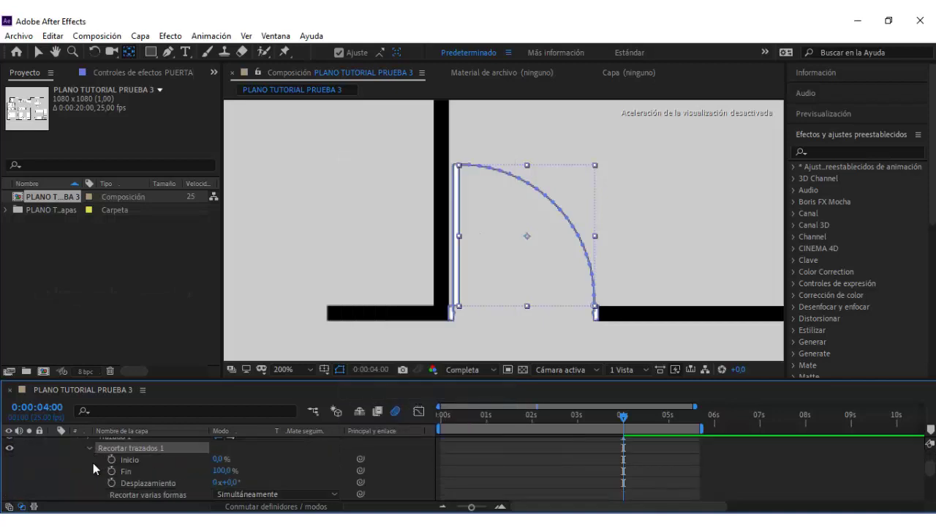
# - Keyframe Fin at 3 s and 4 s, with 0% at the 3 s keyframe
pyautogui.click(578, 414)
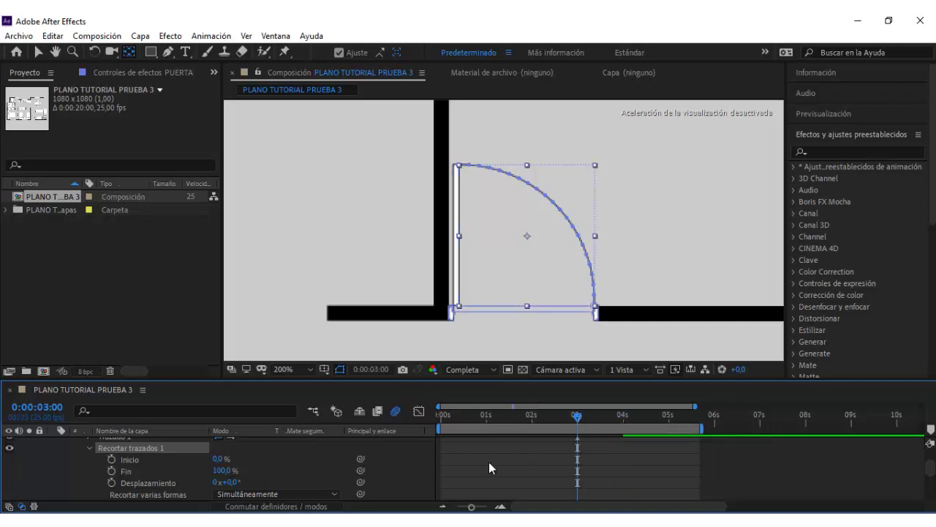
pyautogui.click(112, 470)
pyautogui.click(623, 419)
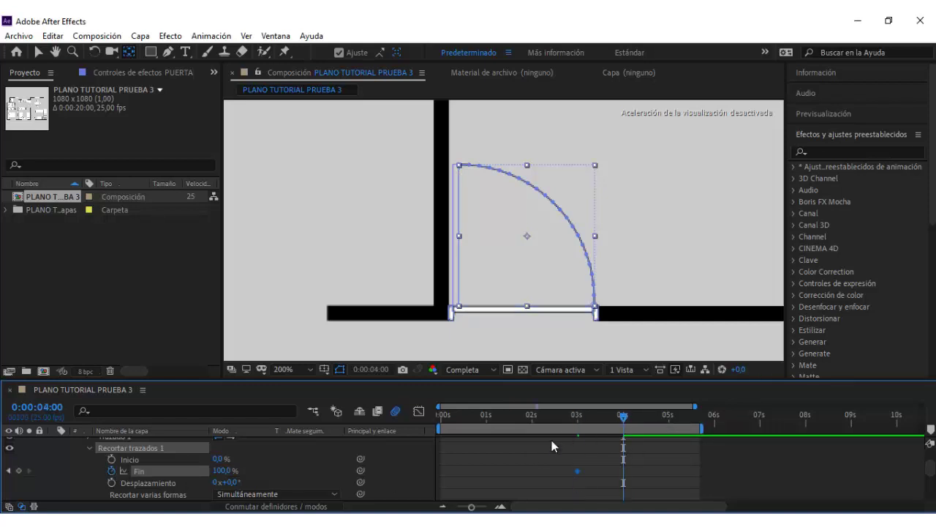
pyautogui.click(19, 472)
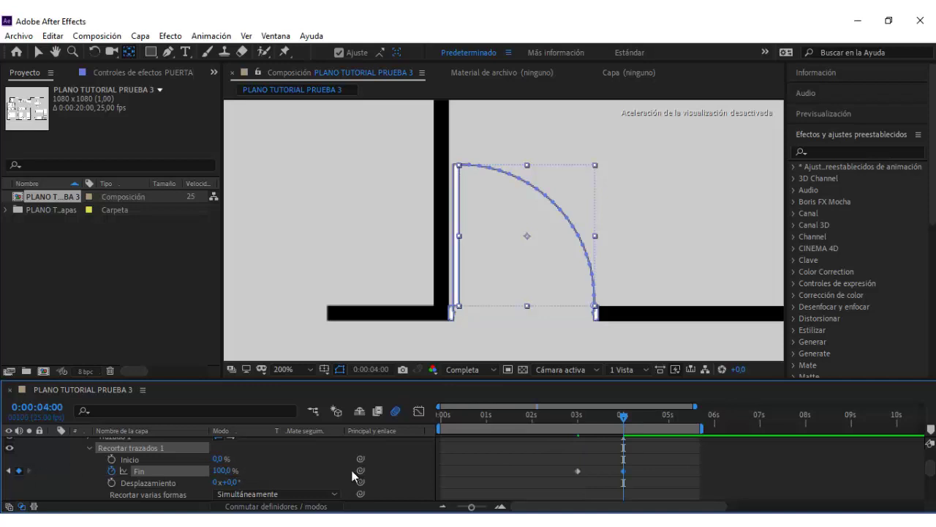
pyautogui.click(575, 419)
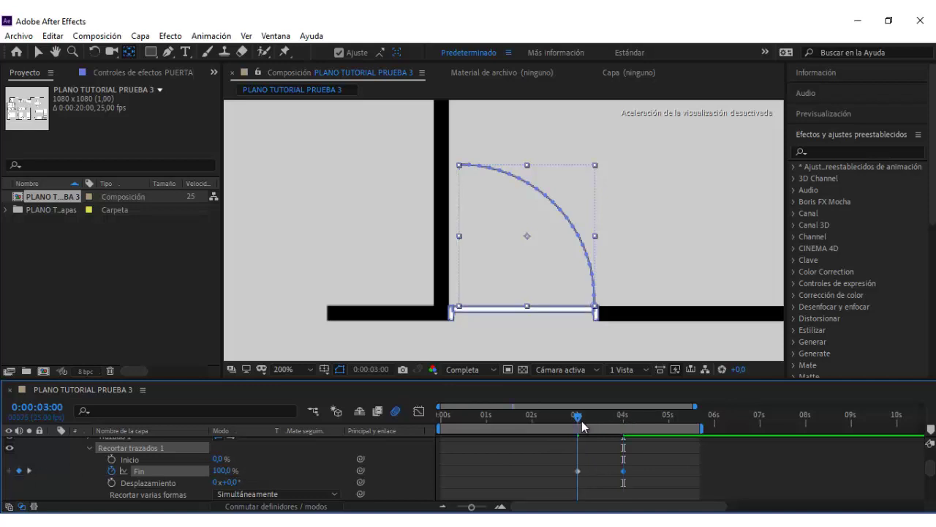
pyautogui.click(220, 472)
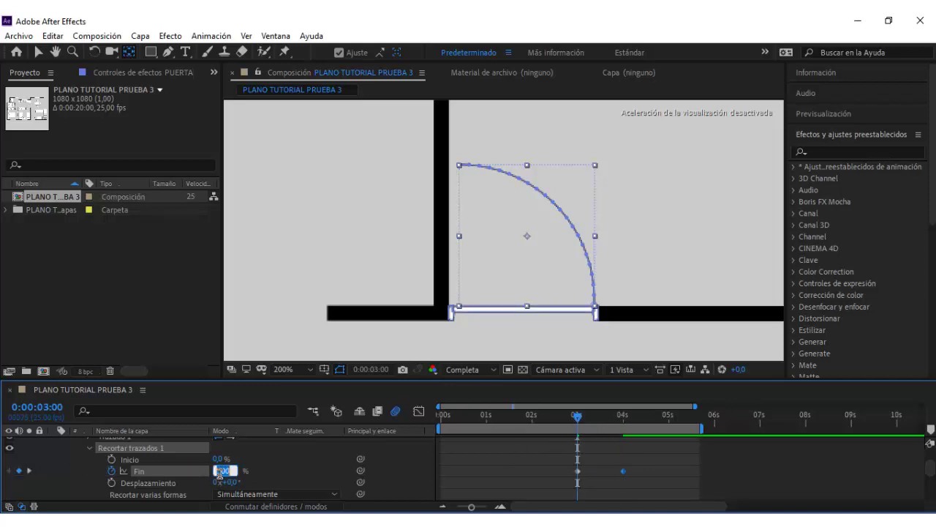
pyautogui.write('0')
pyautogui.press('Return')
# - Ease both Fin keyframes and preview the arc drawing in from just before 3 s
pyautogui.press('F9')
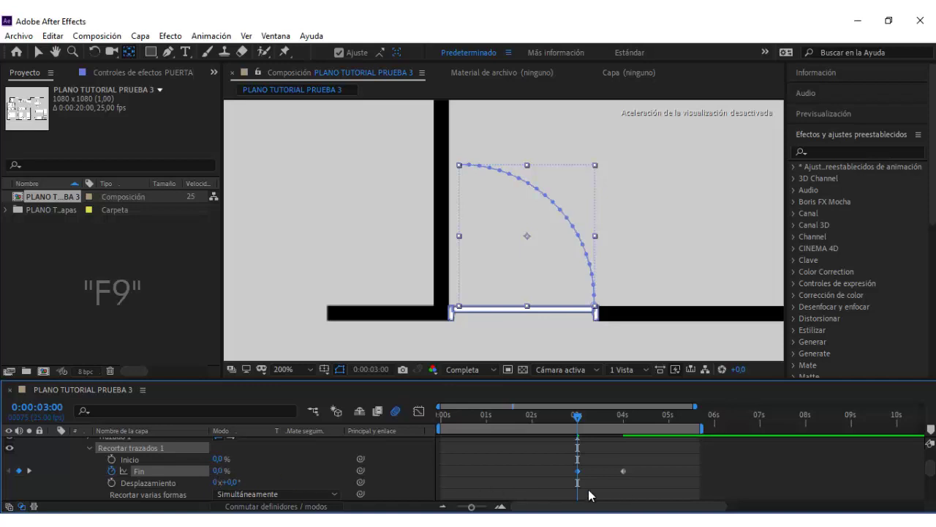
pyautogui.moveTo(563, 457); pyautogui.dragTo(621, 473)
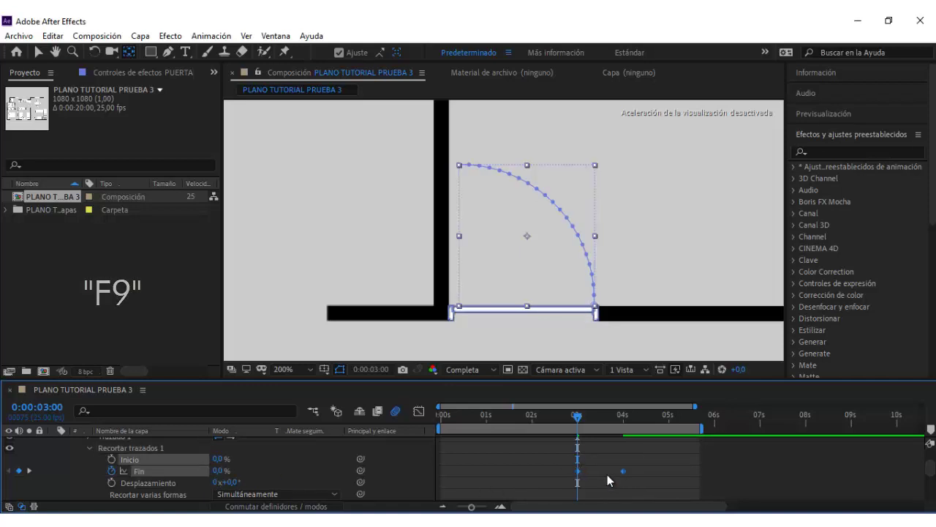
pyautogui.rightClick(621, 474)
pyautogui.moveTo(815, 464)
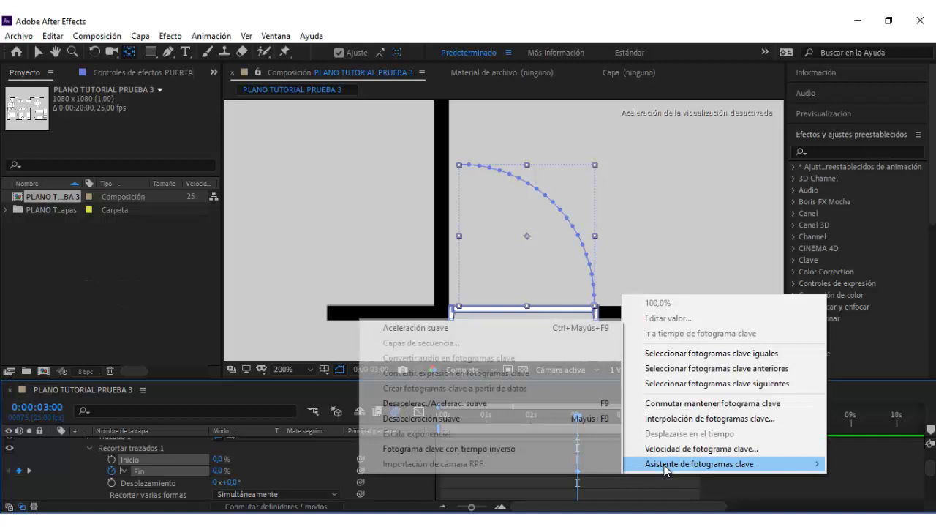
pyautogui.click(582, 407)
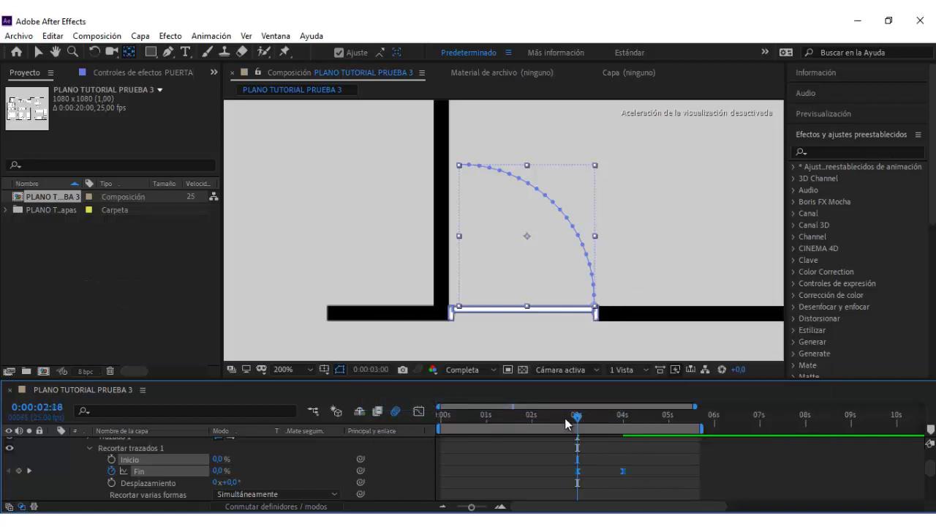
pyautogui.click(564, 417)
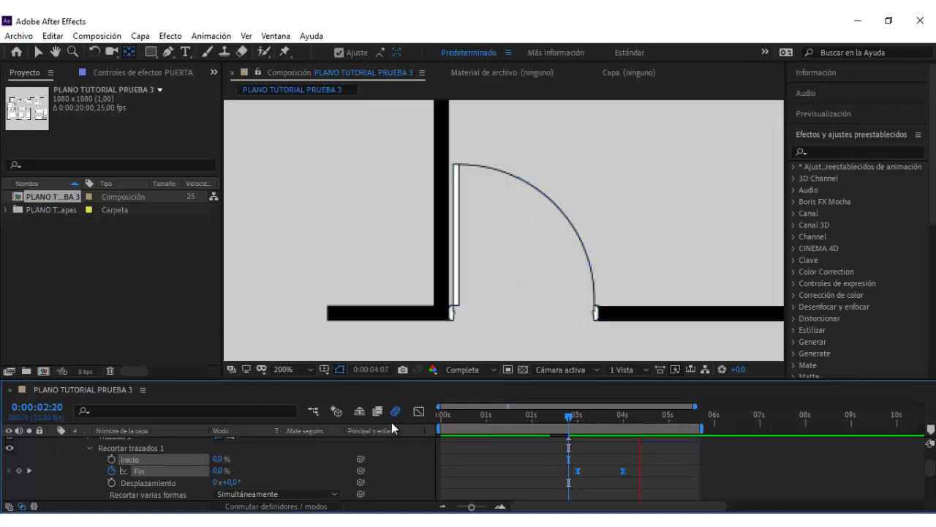
pyautogui.press('space')
# - Zoom the viewer out to the whole floor plan and return to the Selection tool
pyautogui.click(292, 370)
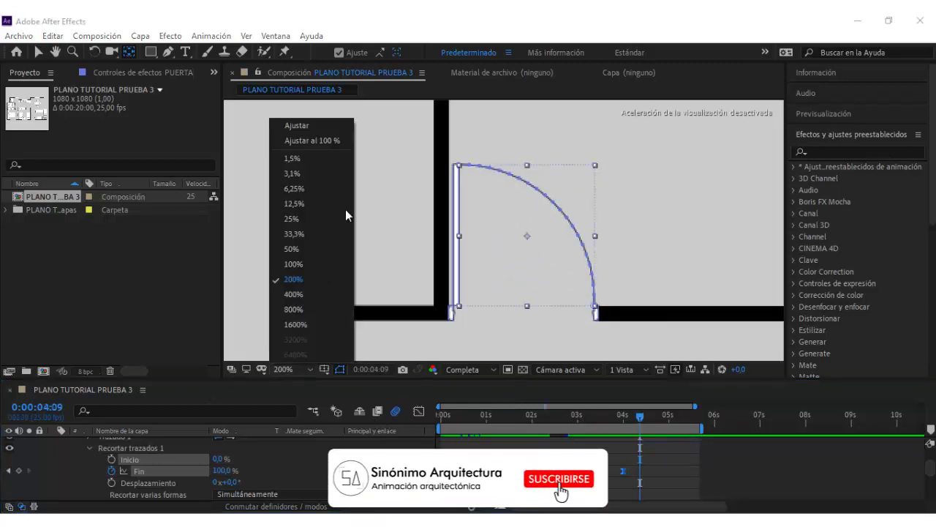
pyautogui.click(314, 140)
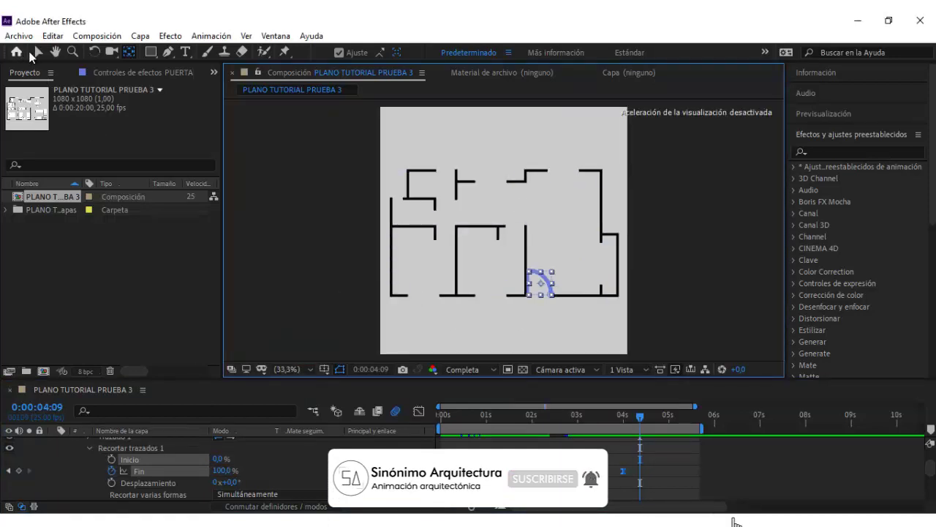
pyautogui.click(217, 246)
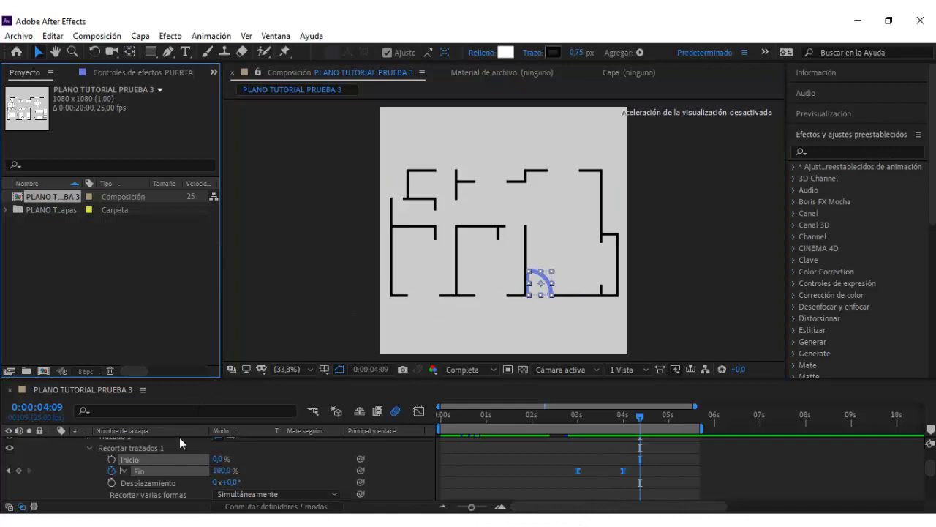
# - Show PUERTA PRIN contornos's keyframes with U at 4 s, then collapse the layer
pyautogui.scroll(5, 179, 436)
pyautogui.click(135, 449)
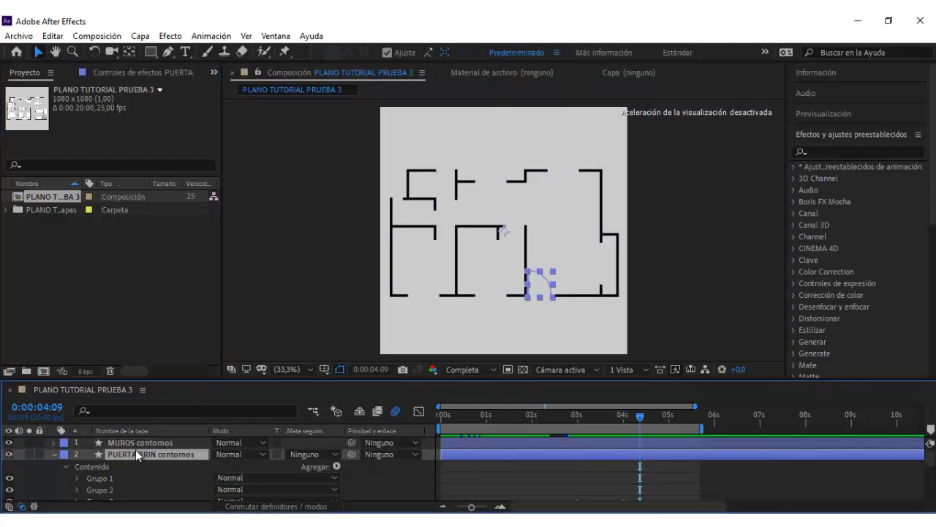
pyautogui.press('u')
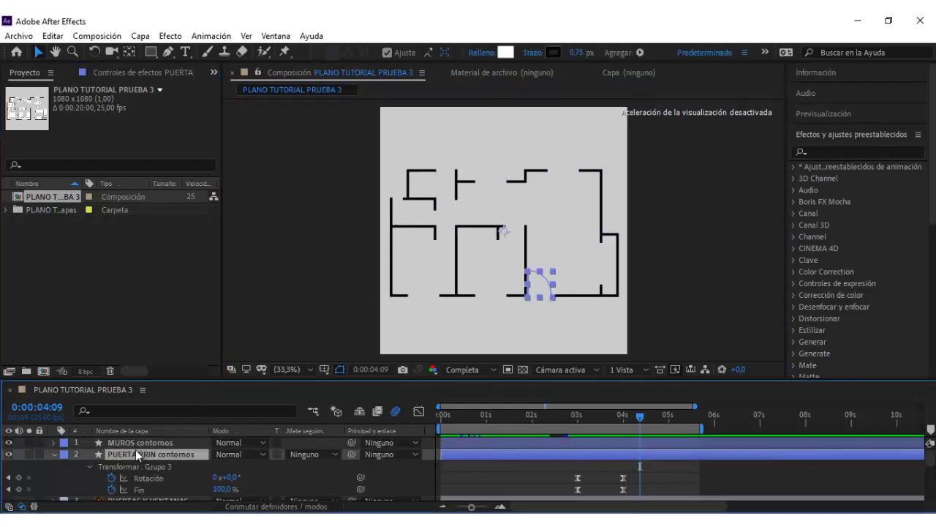
pyautogui.click(624, 419)
pyautogui.click(52, 454)
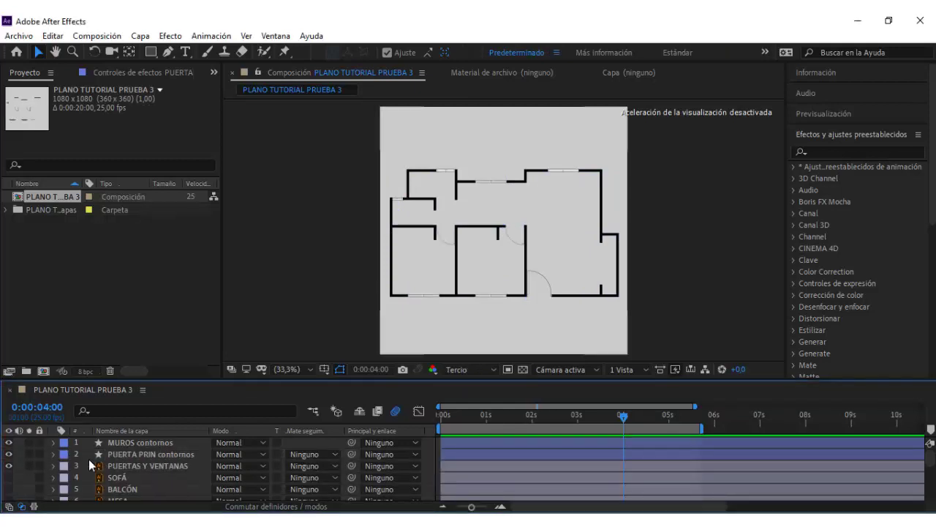
# - Keyframe PUERTAS Y VENTANAS opacity at 0% at 3 s and 100% at 4 s
pyautogui.click(144, 466)
pyautogui.press('t')
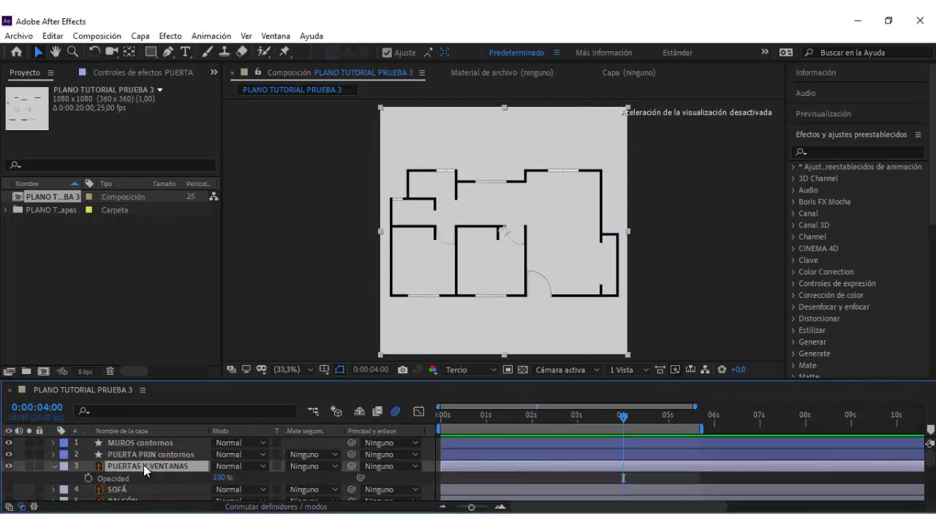
pyautogui.click(577, 418)
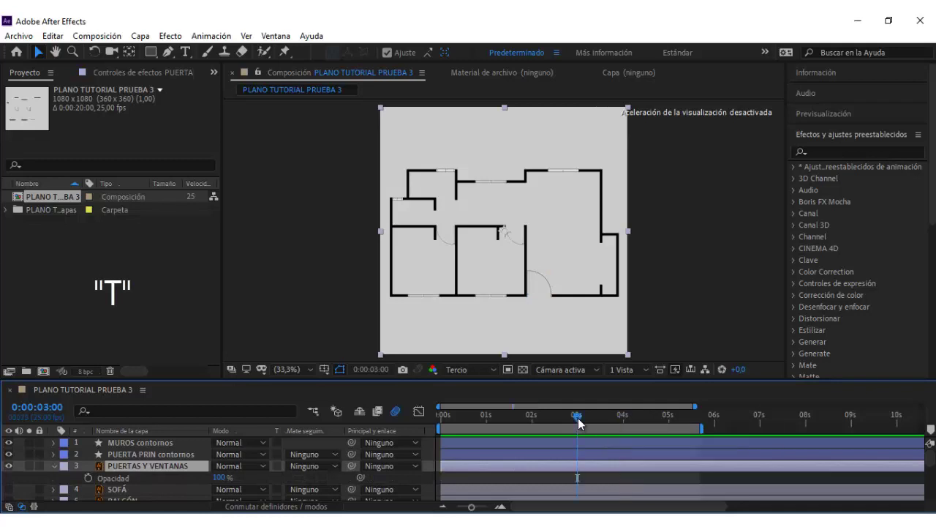
pyautogui.click(88, 477)
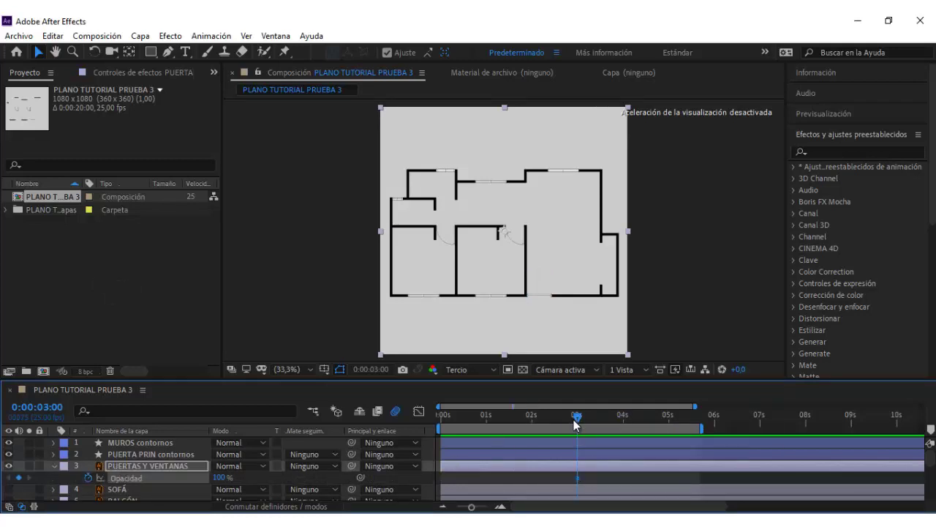
pyautogui.moveTo(579, 423); pyautogui.dragTo(622, 421)
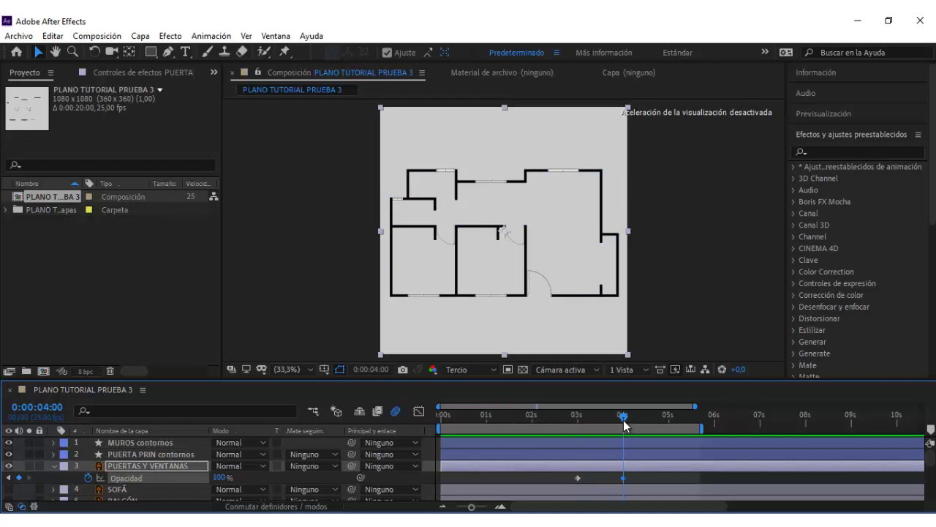
pyautogui.moveTo(623, 417); pyautogui.dragTo(577, 417)
pyautogui.click(219, 476)
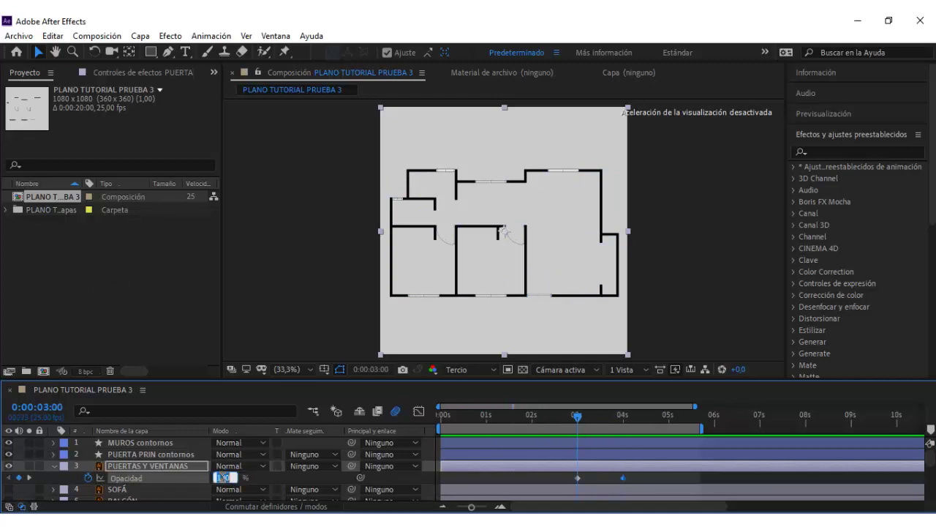
pyautogui.write('0')
pyautogui.press('Return')
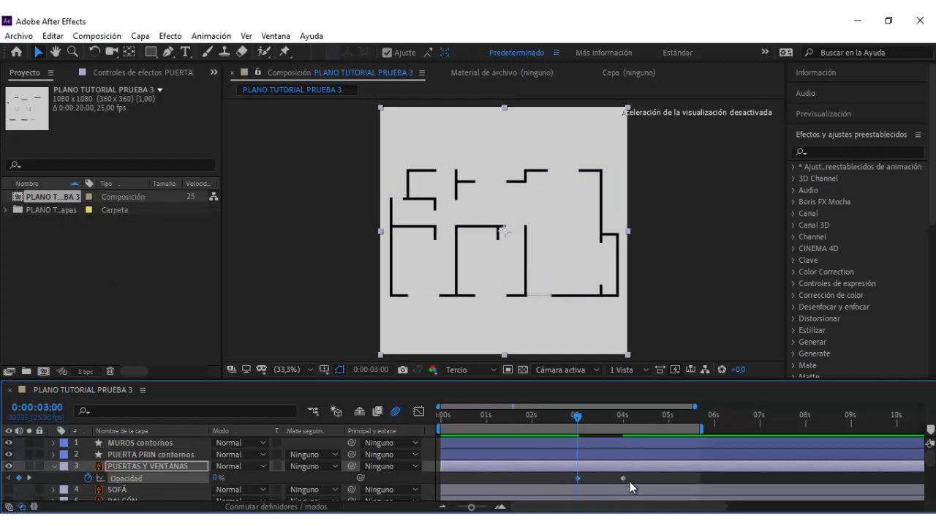
# - Apply Easy Ease to the opacity keyframes
pyautogui.rightClick(621, 478)
pyautogui.press('F9')
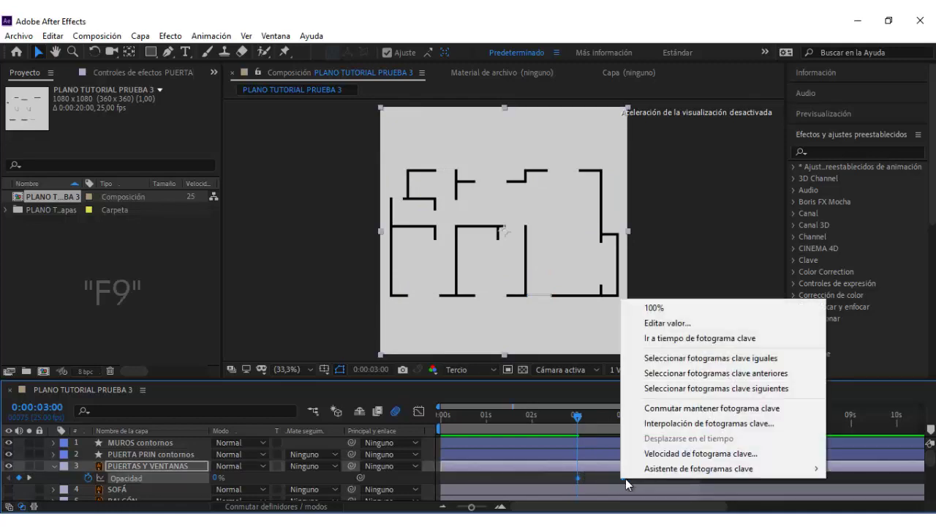
pyautogui.moveTo(634, 475)
pyautogui.click(542, 410)
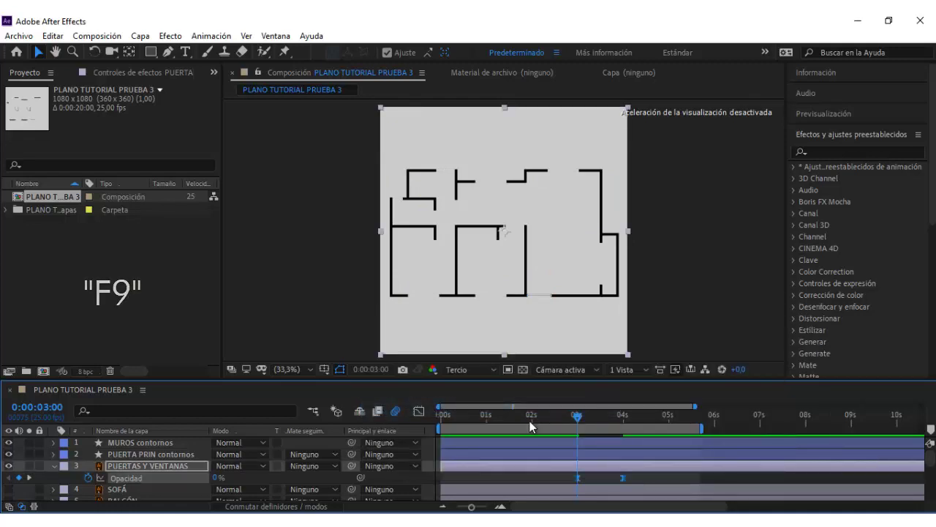
# - Trim the main door layer's in-point to 3 s and preview the animation
pyautogui.click(171, 454)
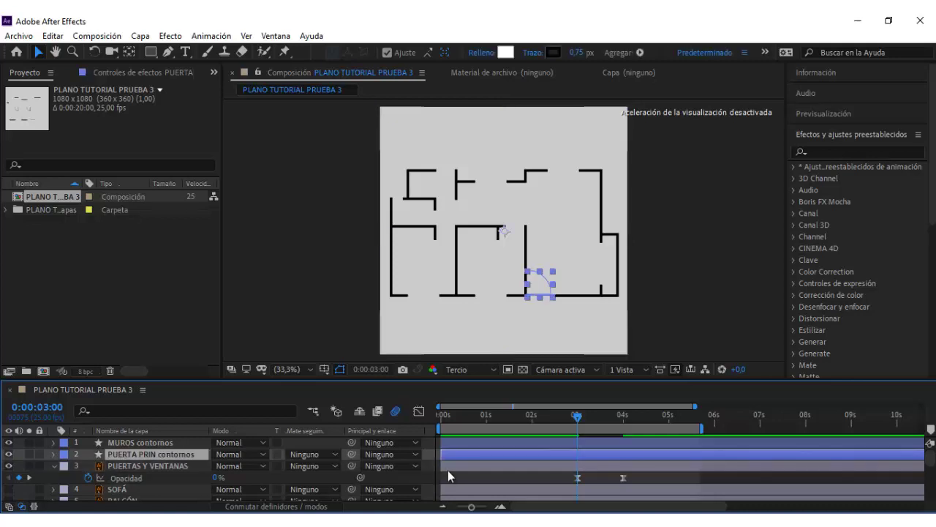
pyautogui.moveTo(444, 454); pyautogui.dragTo(575, 459)
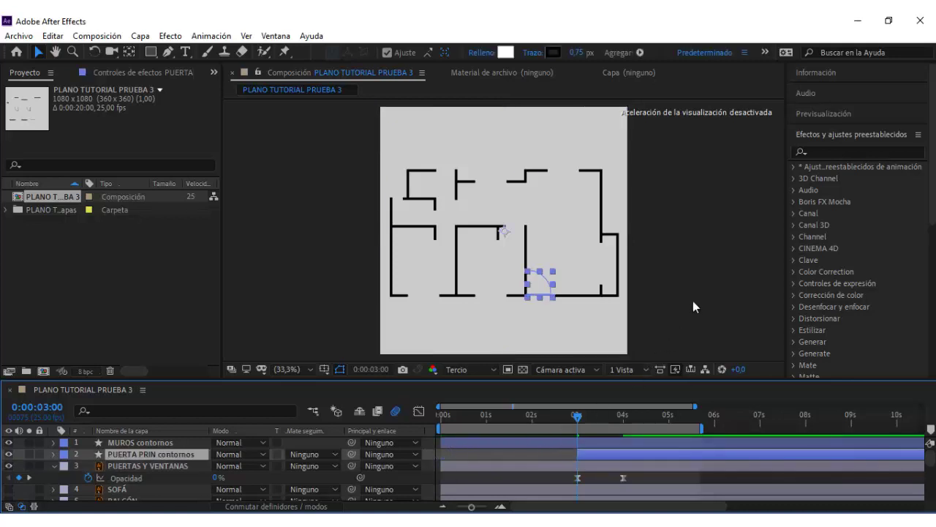
pyautogui.press('space')
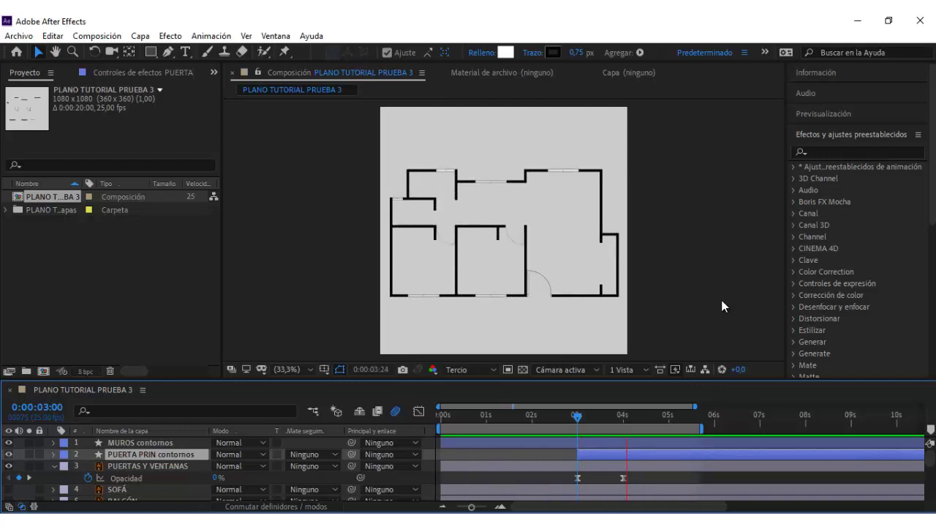
pyautogui.click(718, 308)
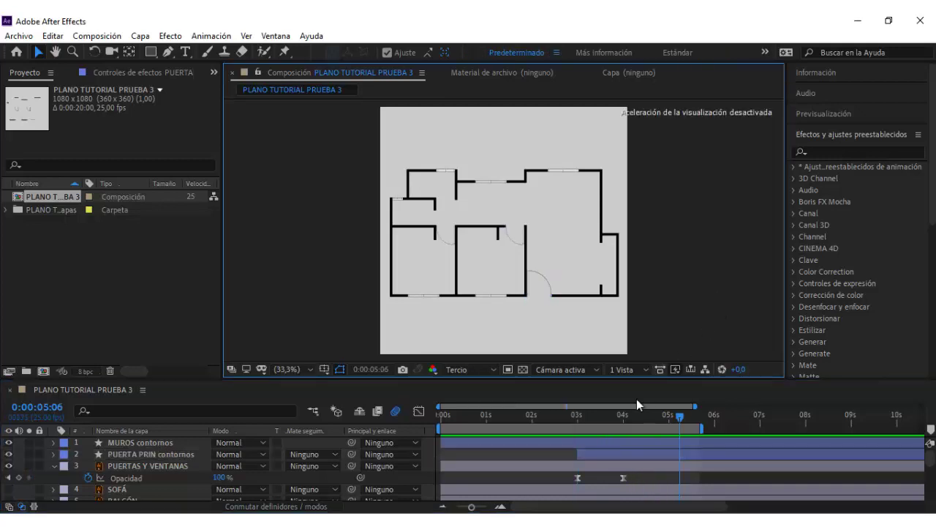
# - Back at 4 s, collapse PUERTAS Y VENTANAS and make the SOFÁ layer visible
pyautogui.click(623, 418)
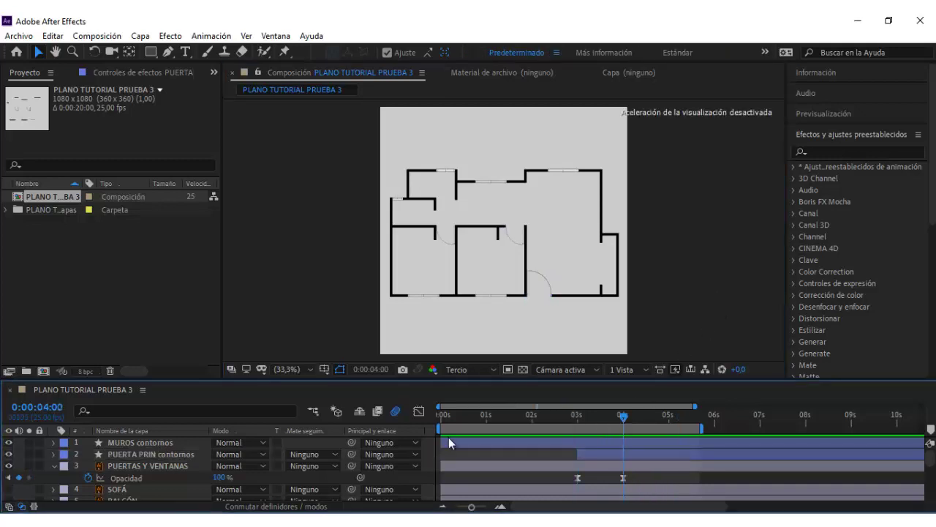
pyautogui.click(56, 467)
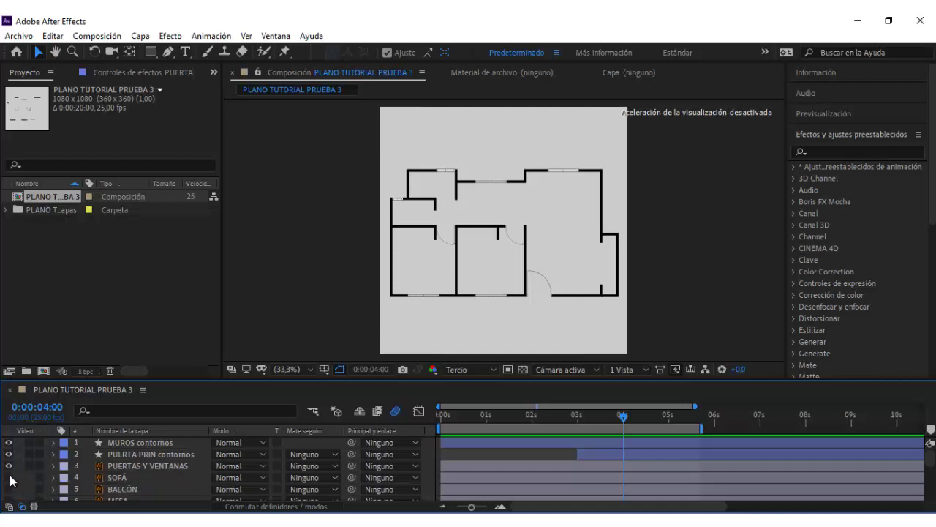
pyautogui.click(9, 477)
# - Move the SOFÁ layer's anchor point onto the sofas with the Pan Behind tool
pyautogui.click(126, 481)
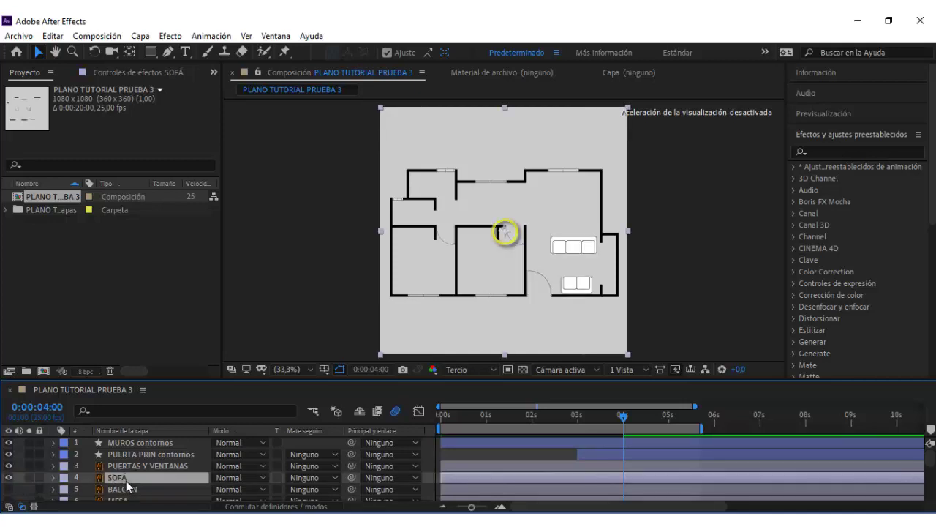
pyautogui.click(129, 51)
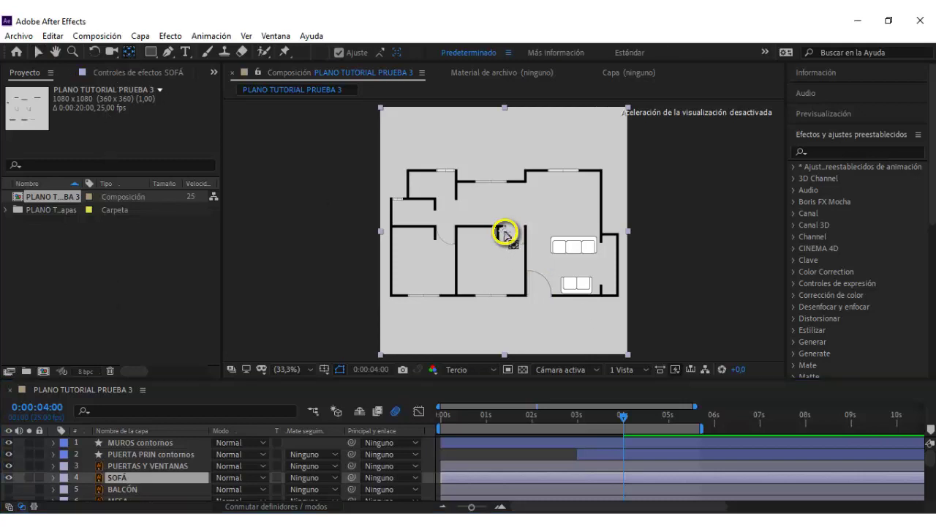
pyautogui.moveTo(505, 233); pyautogui.dragTo(576, 266)
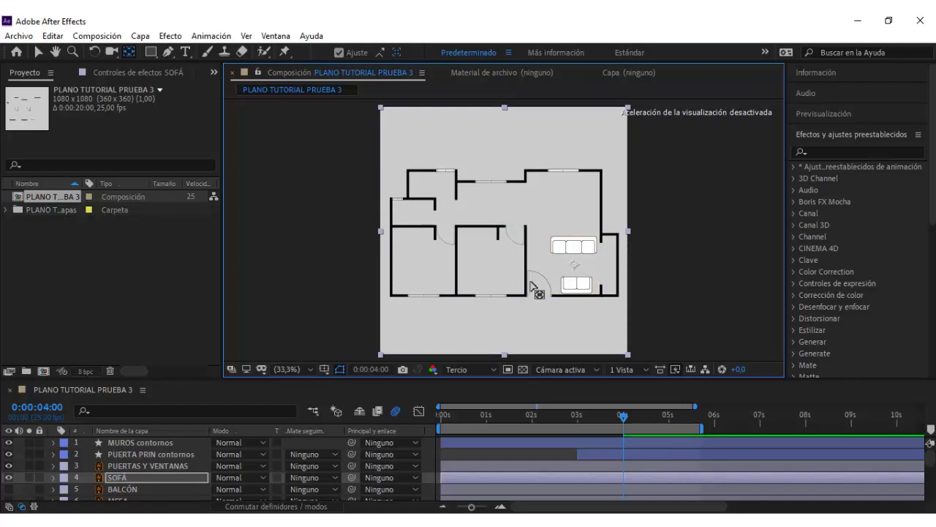
# - Keyframe SOFÁ's Escala at 50% at 4 s and 100% at 5 s
pyautogui.click(139, 477)
pyautogui.press('s')
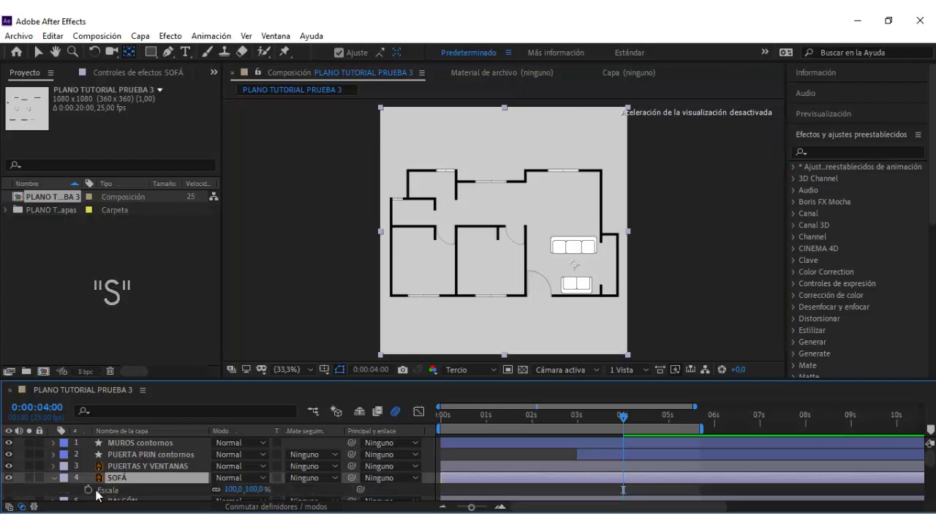
pyautogui.click(88, 489)
pyautogui.moveTo(633, 420); pyautogui.dragTo(668, 417)
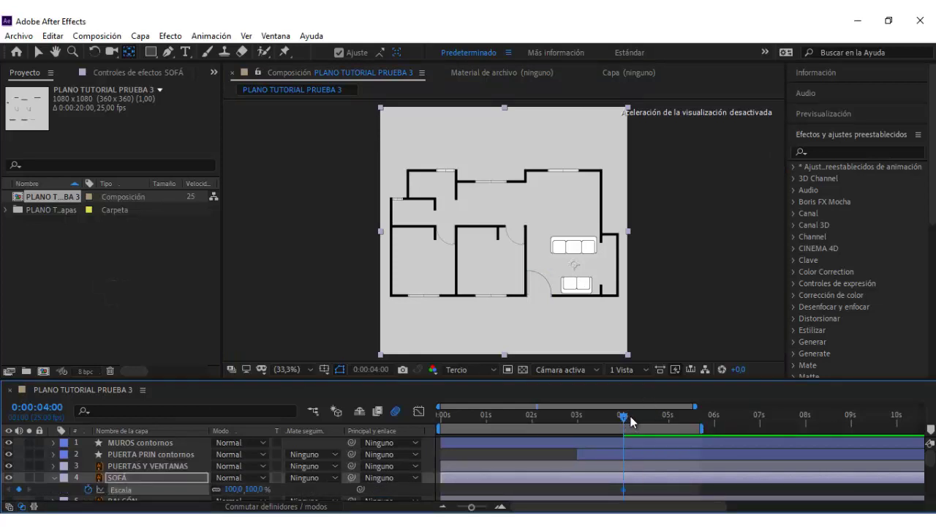
pyautogui.click(19, 488)
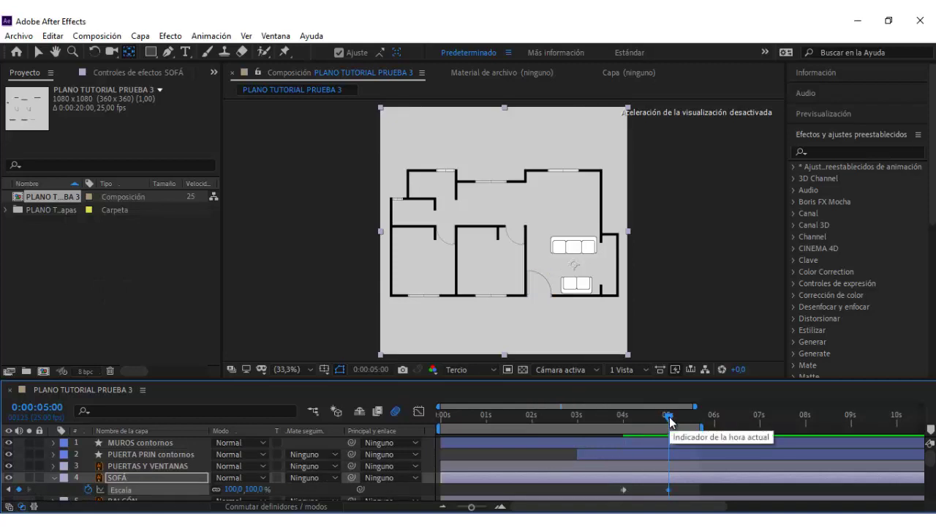
pyautogui.moveTo(668, 421); pyautogui.dragTo(623, 428)
pyautogui.click(232, 489)
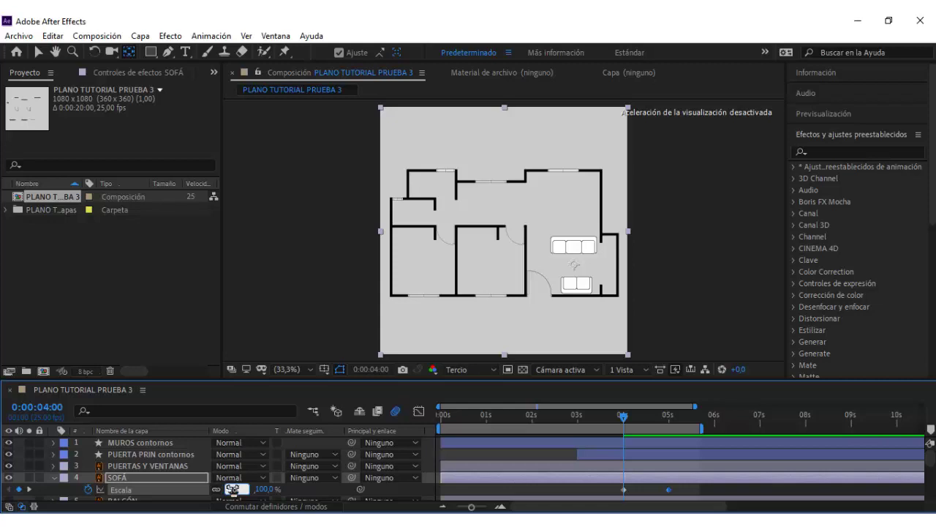
pyautogui.write('50')
pyautogui.press('Return')
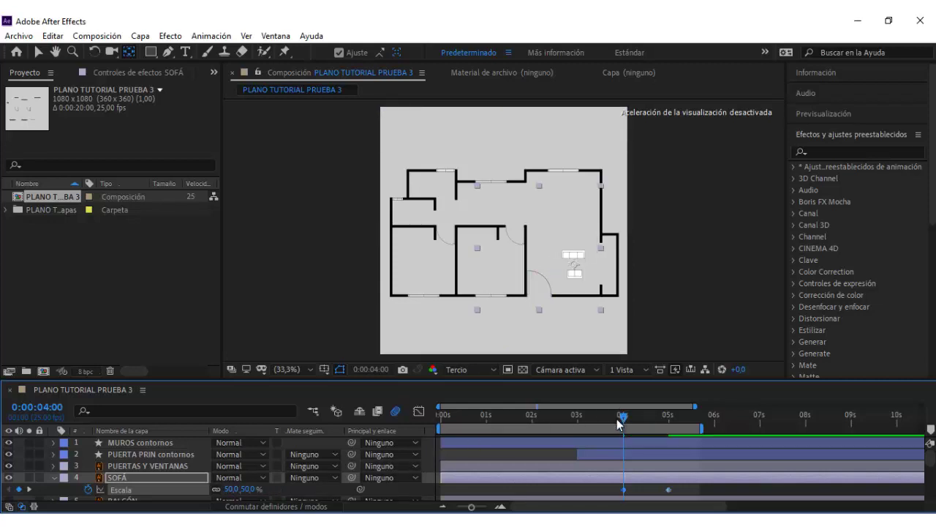
# - Apply Easy Ease to the sofa's scale keyframes
pyautogui.press('F9')
pyautogui.rightClick(676, 494)
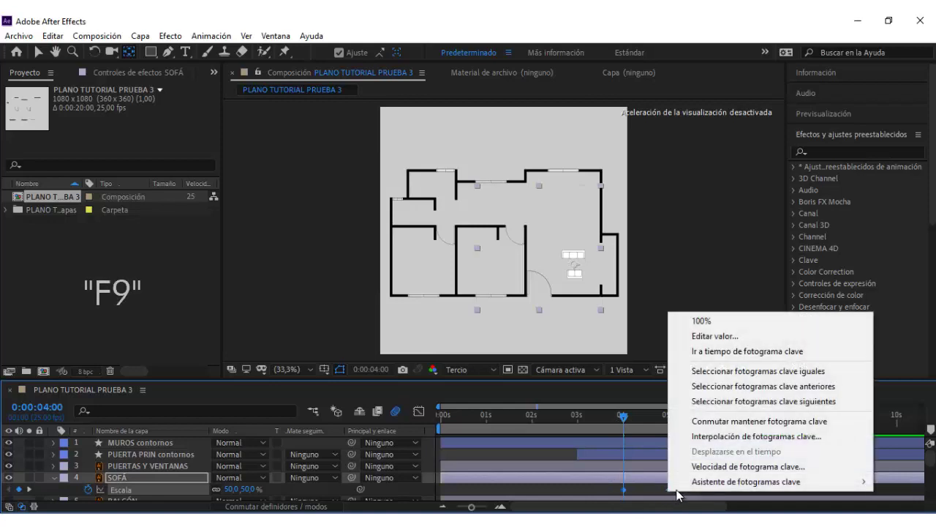
pyautogui.moveTo(674, 484)
pyautogui.click(623, 421)
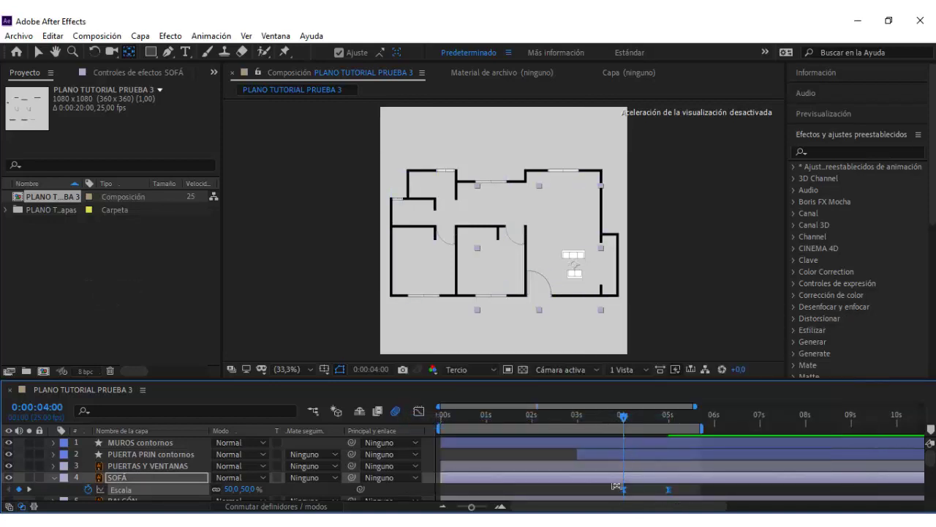
pyautogui.scroll(-1, 618, 485)
pyautogui.press('Return')
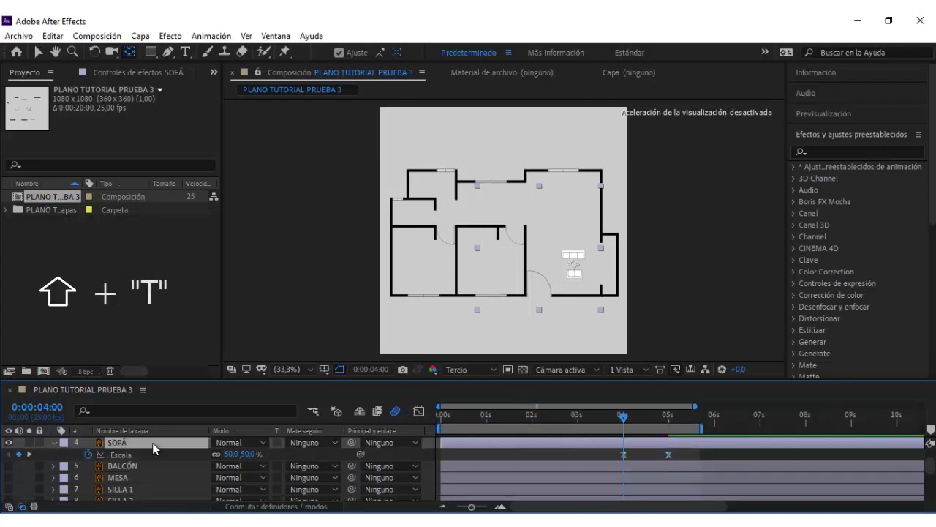
# - Animate the sofa's Opacidad from 0% at 4 s to 100% at 5 s
pyautogui.hotkey('shift', 't')
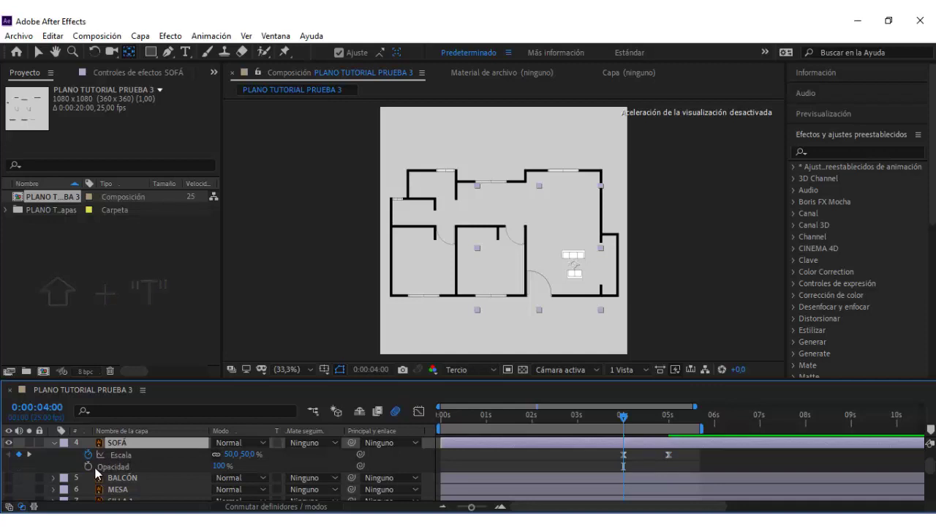
pyautogui.click(89, 466)
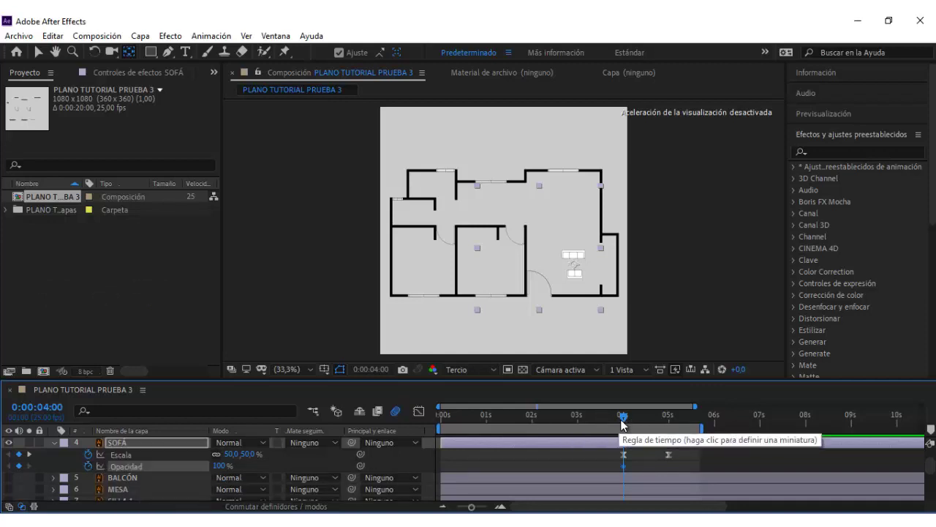
pyautogui.moveTo(627, 425); pyautogui.dragTo(667, 423)
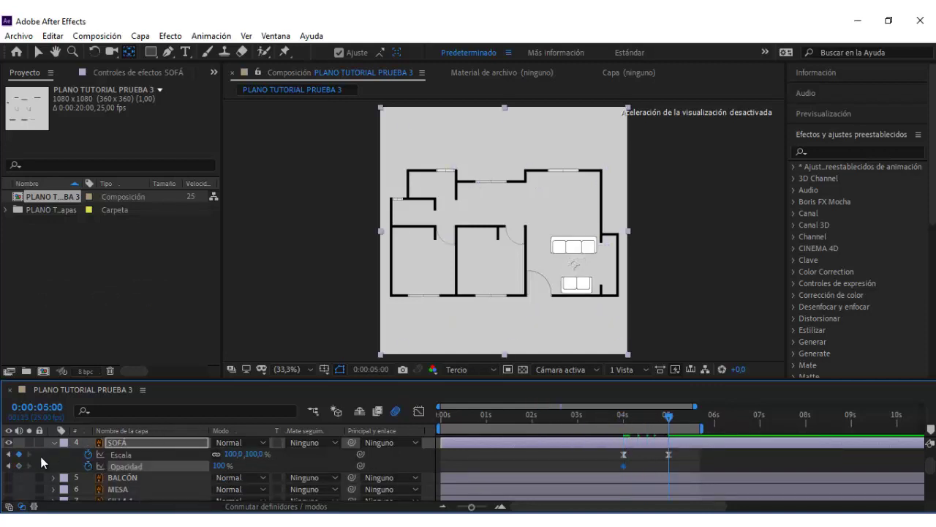
pyautogui.moveTo(668, 423); pyautogui.dragTo(626, 420)
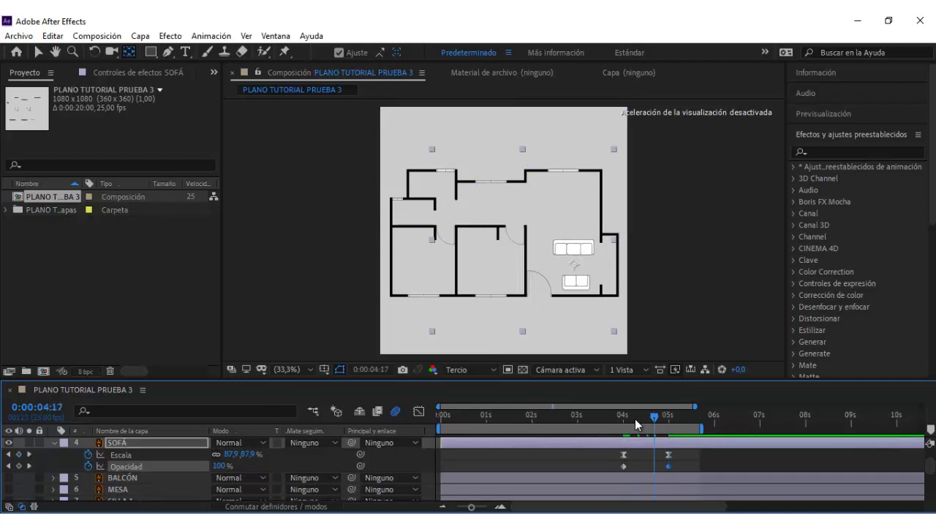
pyautogui.click(222, 467)
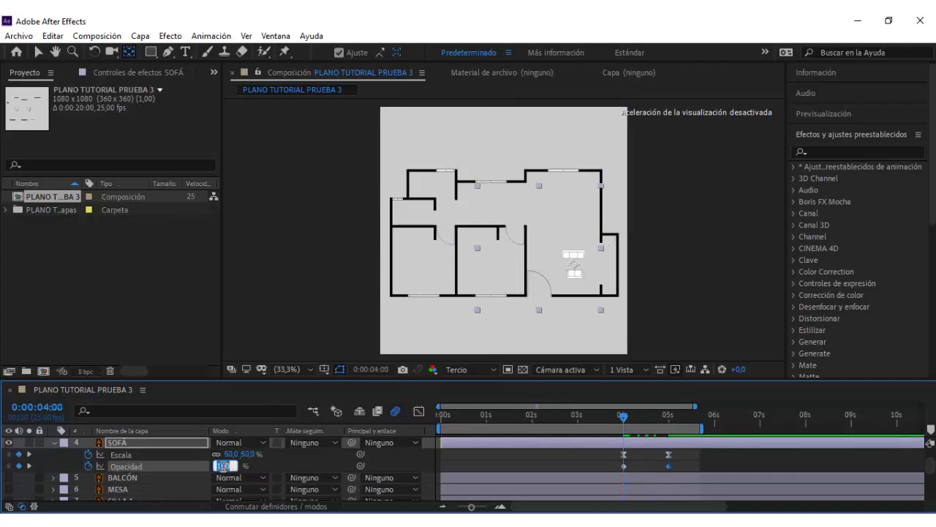
pyautogui.write('0')
pyautogui.press('Return')
# - Ease the sofa's scale and opacity keyframes and check it at full size after 5 s
pyautogui.moveTo(675, 469); pyautogui.dragTo(607, 463)
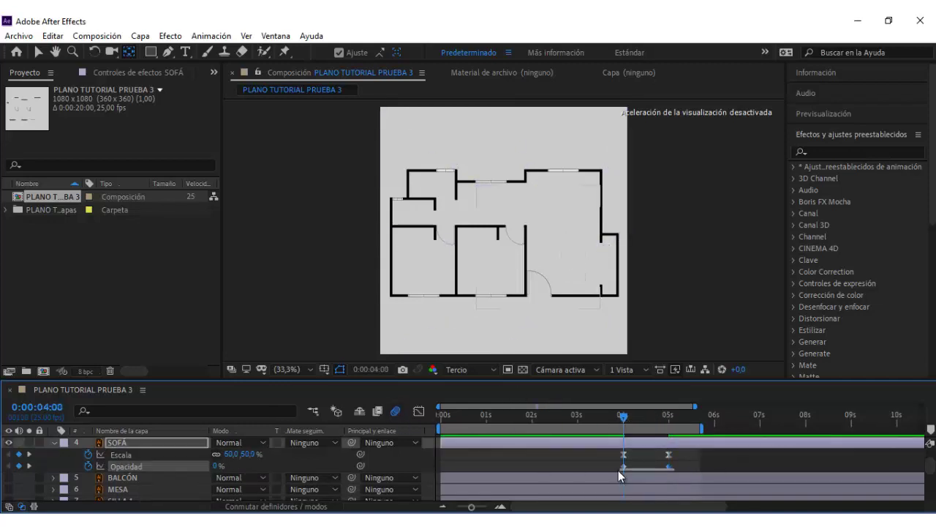
pyautogui.press('F9')
pyautogui.rightClick(668, 466)
pyautogui.moveTo(731, 455)
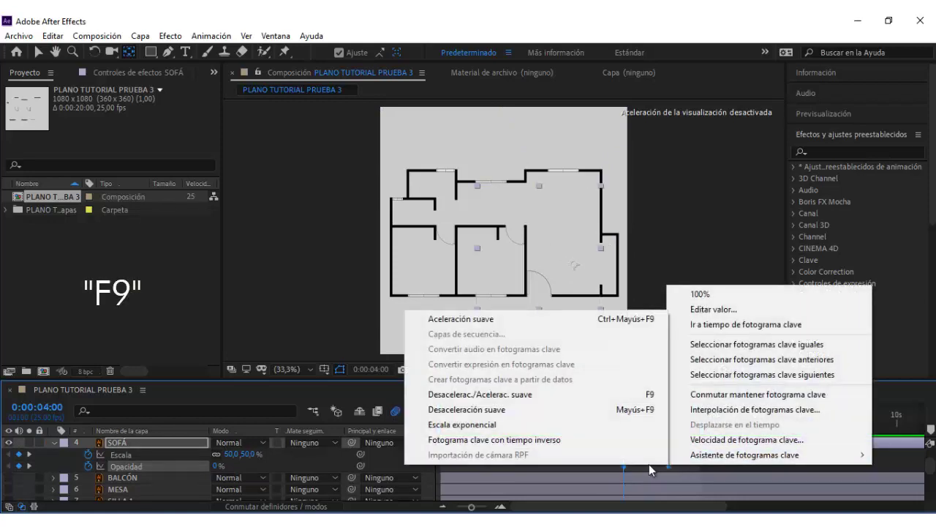
pyautogui.click(504, 396)
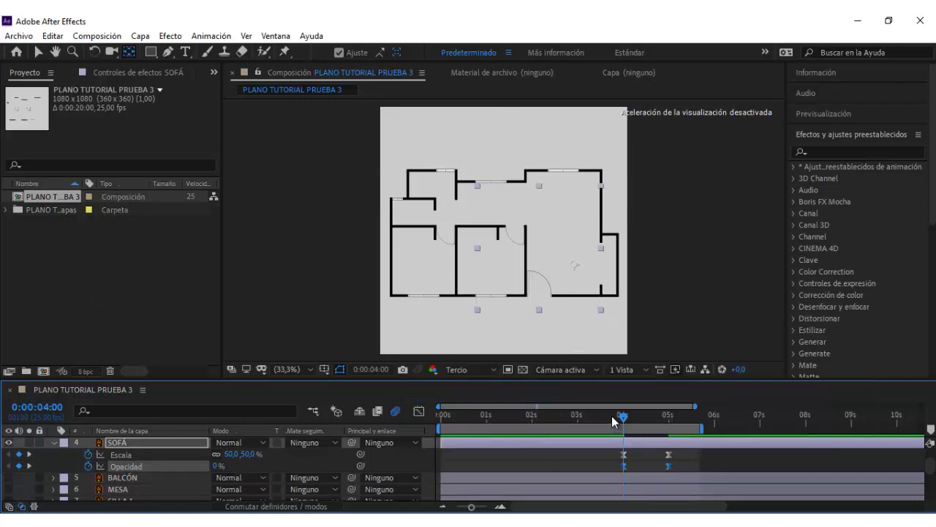
pyautogui.moveTo(611, 415)
pyautogui.mouseDown()
pyautogui.moveTo(686, 457)
pyautogui.moveTo(656, 450)
pyautogui.mouseUp()
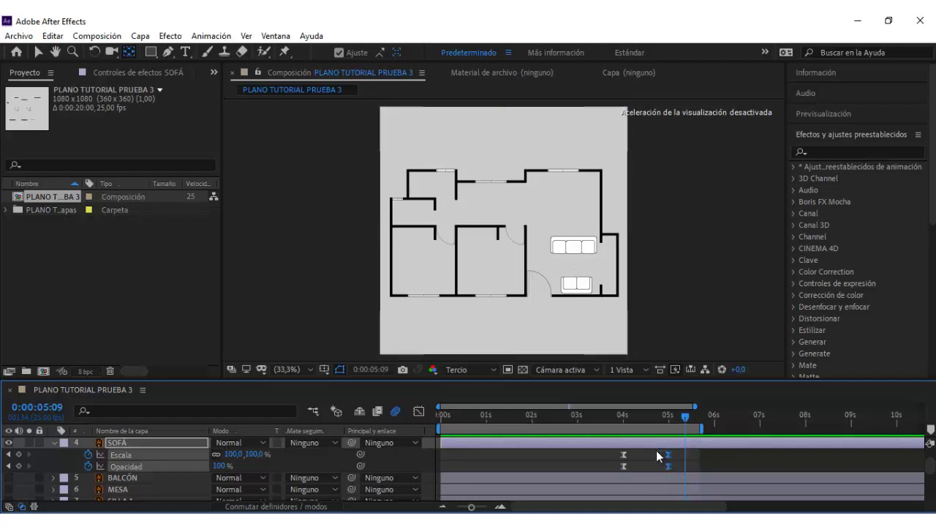
# - In the Graph Editor, fit the curves and drag the 5 s keyframe's influence left for a longer ease
pyautogui.click(417, 412)
pyautogui.moveTo(471, 506); pyautogui.dragTo(484, 506)
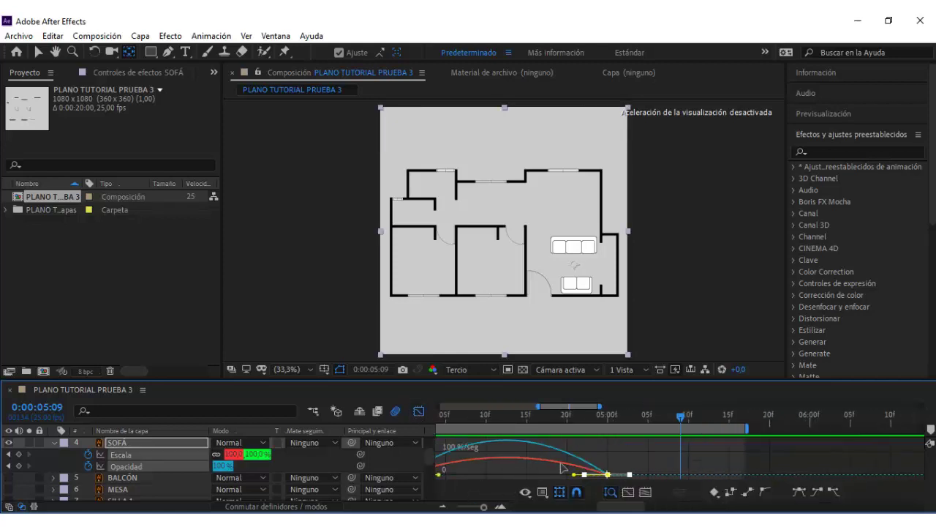
pyautogui.click(627, 492)
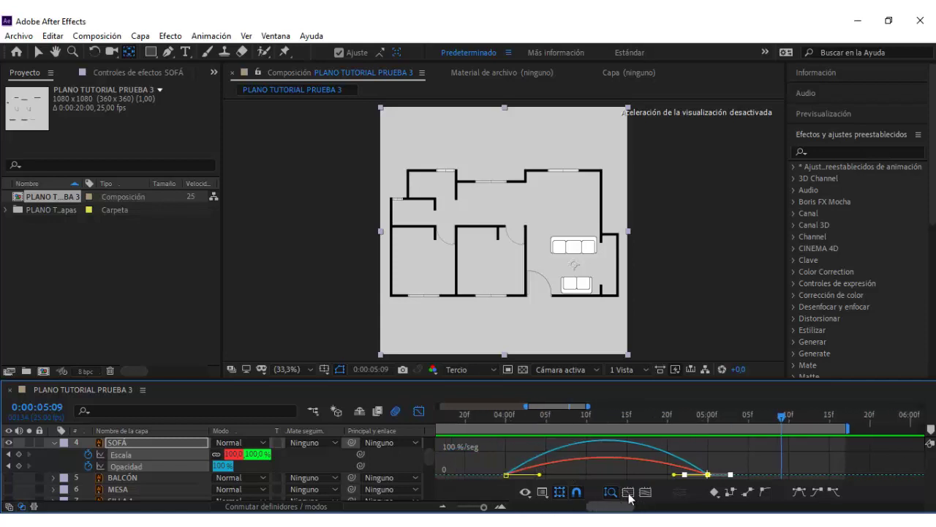
pyautogui.moveTo(674, 474); pyautogui.dragTo(607, 474)
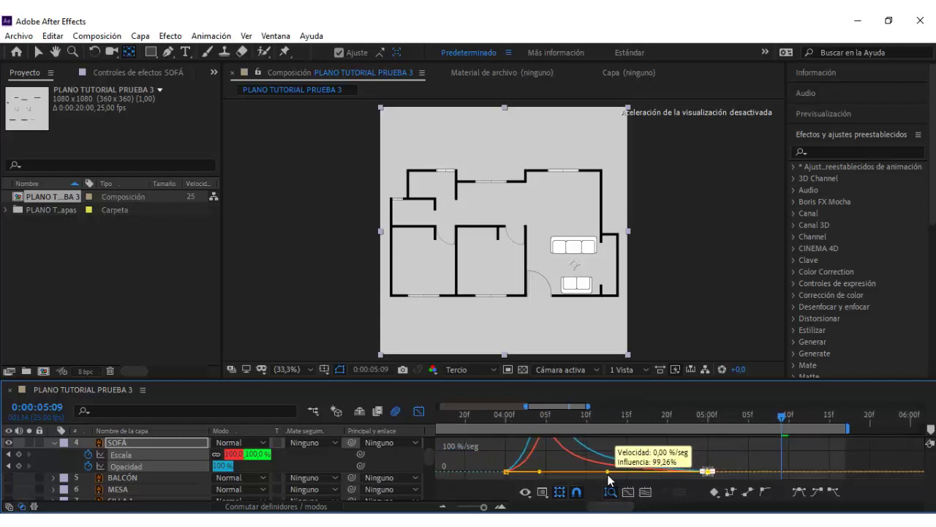
# - Back in the layer view, preview the whole composition and zoom back to the keyframes
pyautogui.click(418, 410)
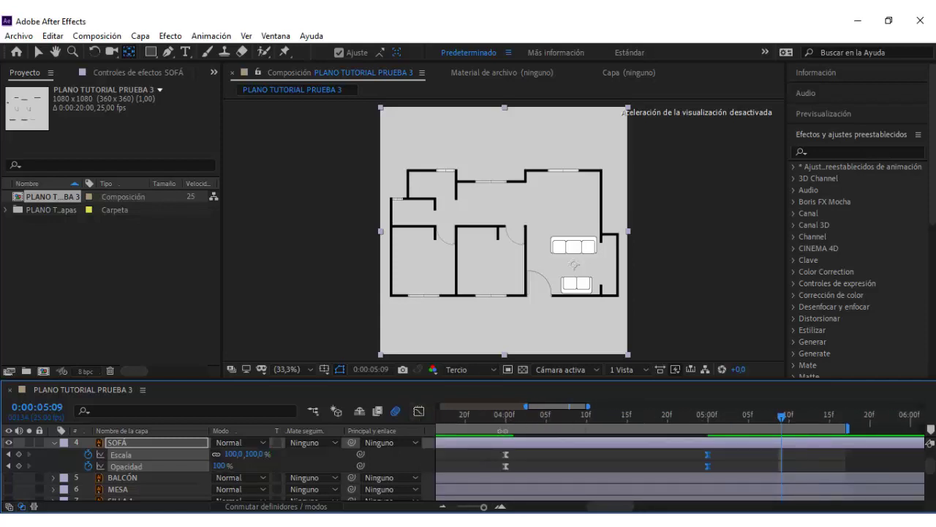
pyautogui.moveTo(471, 509); pyautogui.dragTo(456, 506)
pyautogui.press('space')
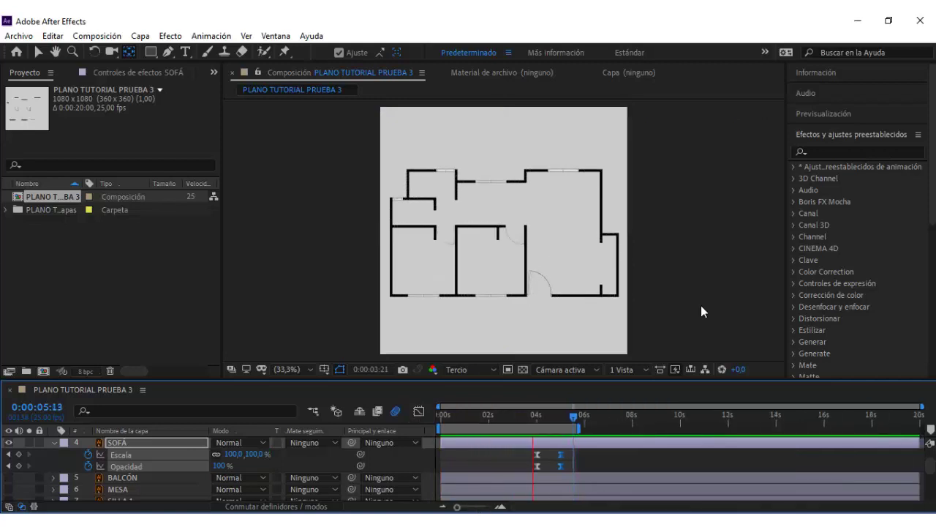
pyautogui.press('space')
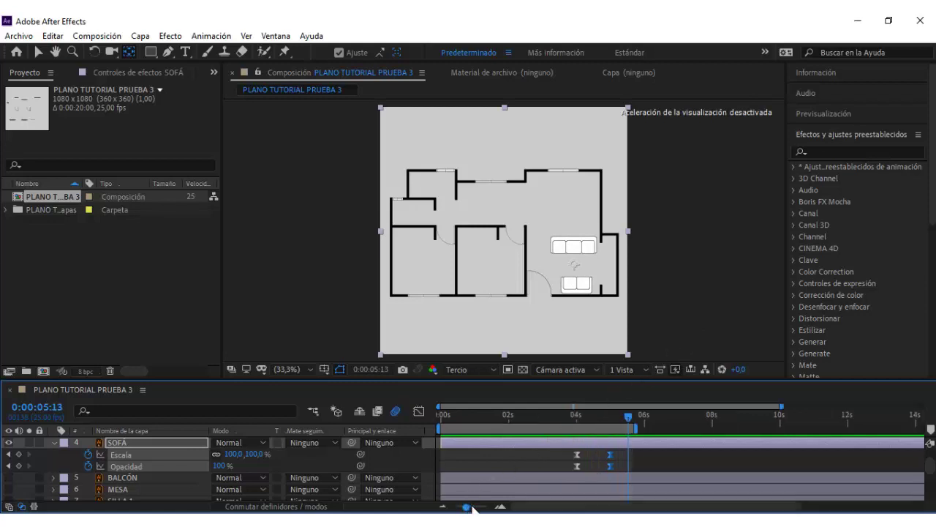
pyautogui.moveTo(466, 507); pyautogui.dragTo(476, 507)
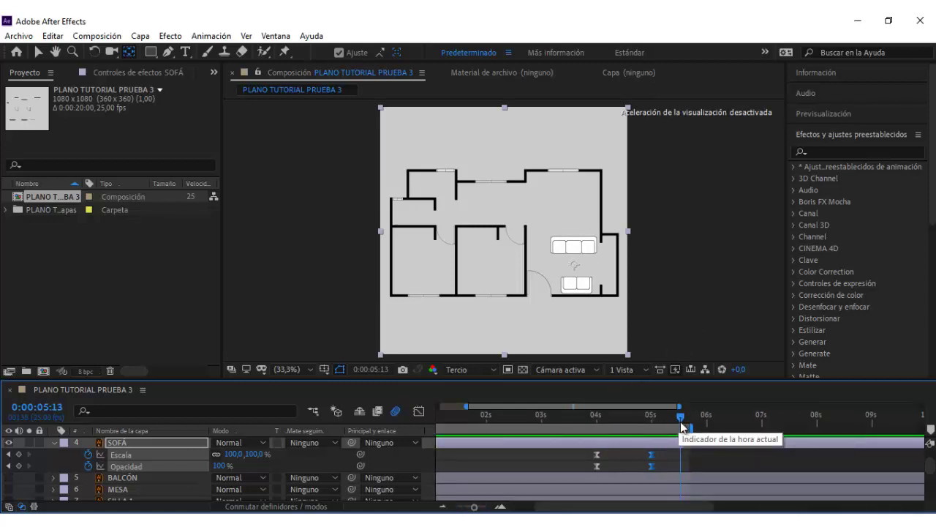
pyautogui.moveTo(680, 417)
pyautogui.mouseDown()
pyautogui.moveTo(658, 427)
pyautogui.moveTo(816, 427)
pyautogui.mouseUp()
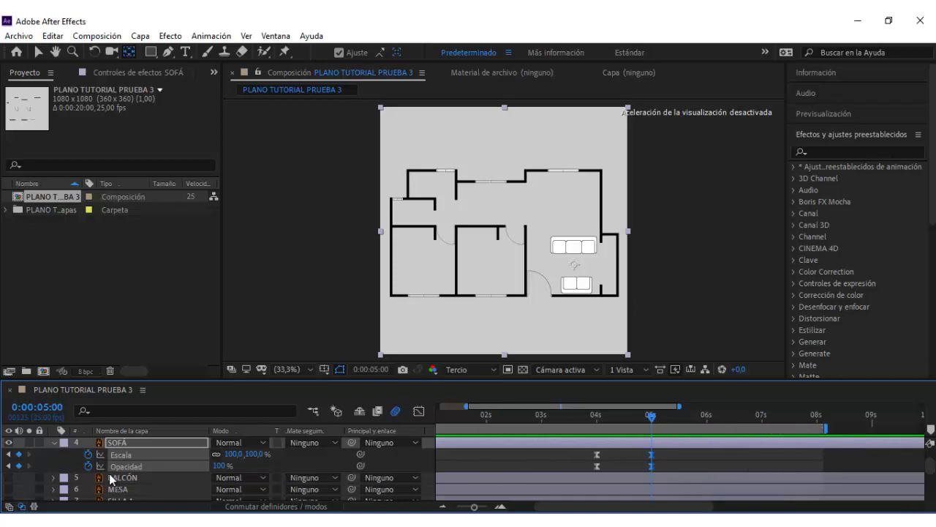
# - Collapse SOFÁ, make BALCÓN visible and reveal its opacity
pyautogui.click(54, 443)
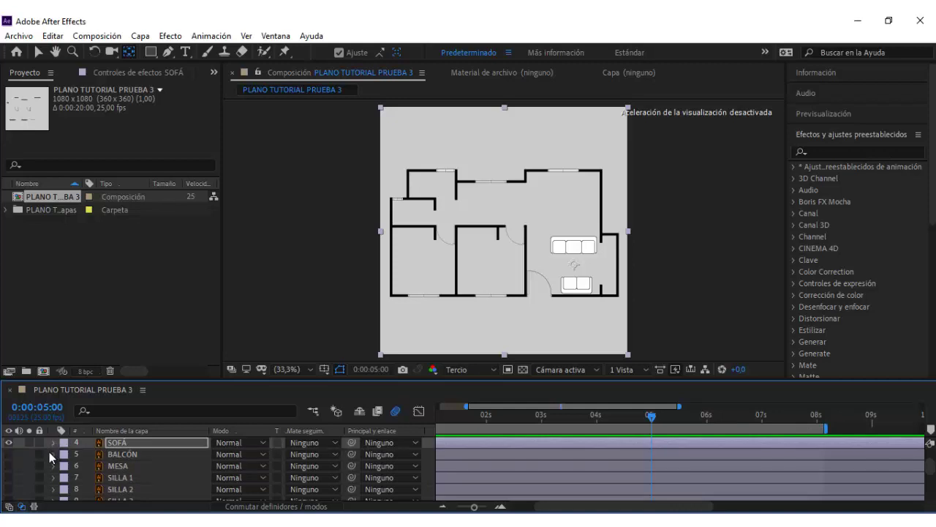
pyautogui.click(8, 454)
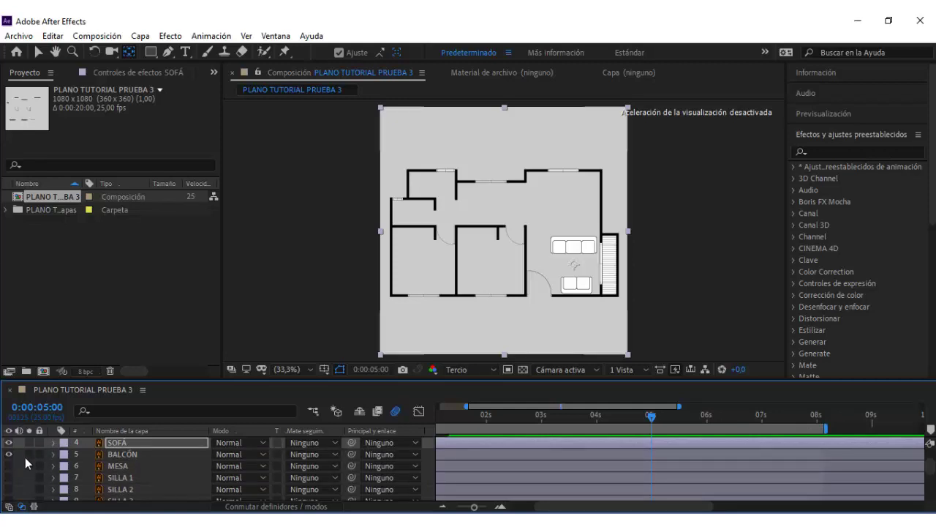
pyautogui.press('t')
pyautogui.click(128, 454)
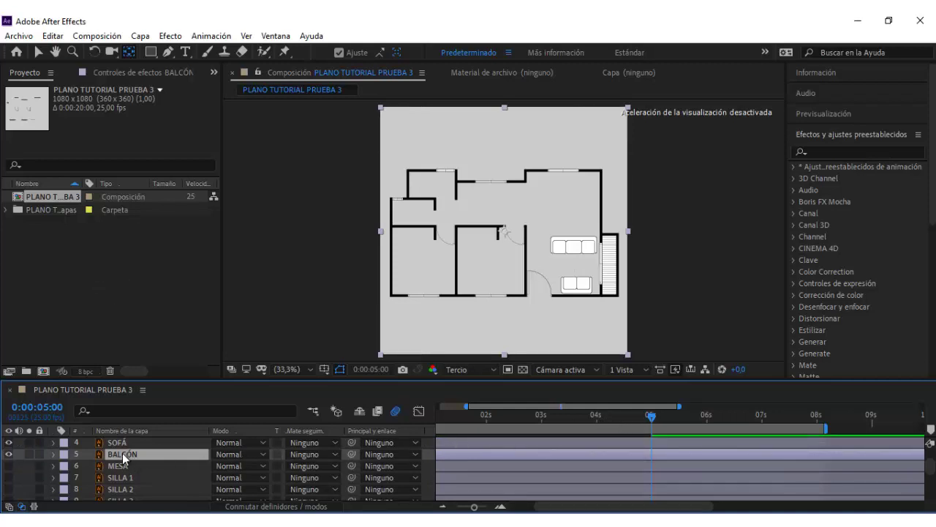
pyautogui.press('t')
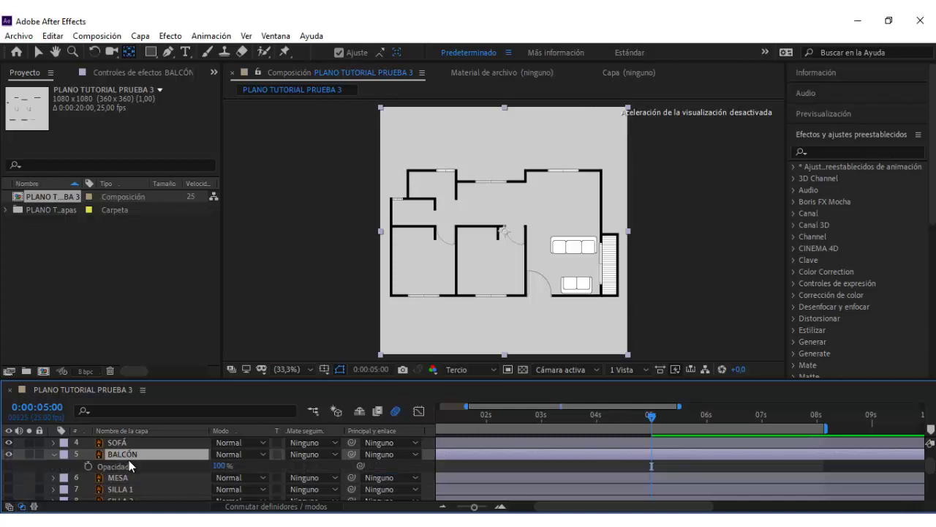
# - Keyframe BALCÓN's opacity at 0% at 4 s and 100% at 5 s
pyautogui.click(622, 418)
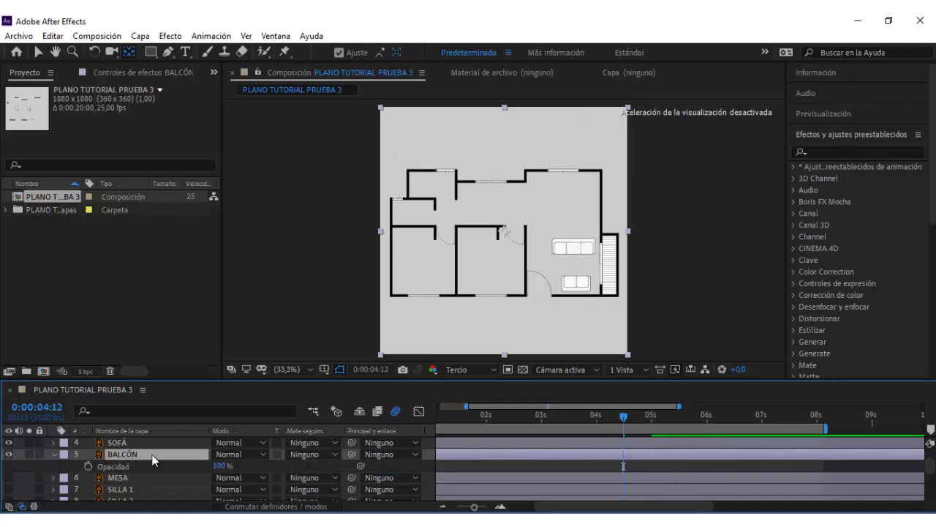
pyautogui.moveTo(622, 423)
pyautogui.mouseDown()
pyautogui.moveTo(597, 429)
pyautogui.moveTo(651, 429)
pyautogui.mouseUp()
pyautogui.click(88, 466)
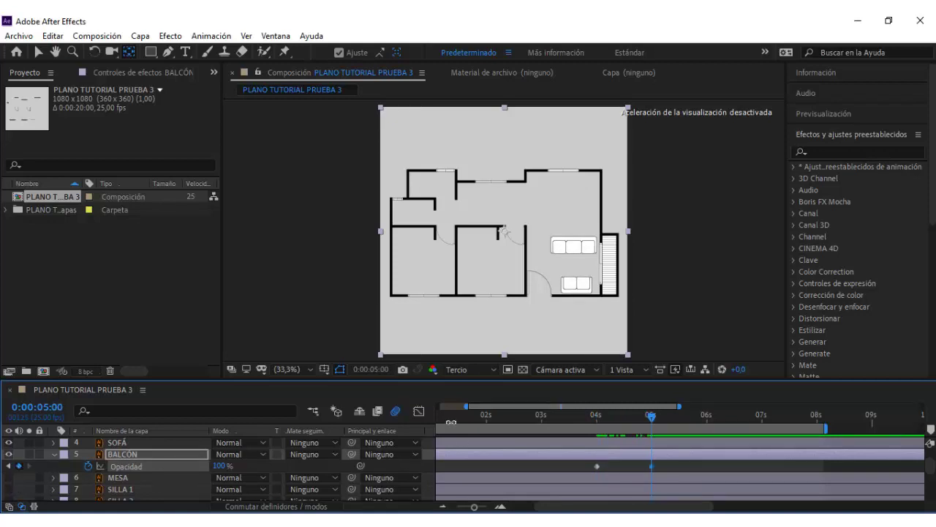
pyautogui.moveTo(654, 420); pyautogui.dragTo(597, 417)
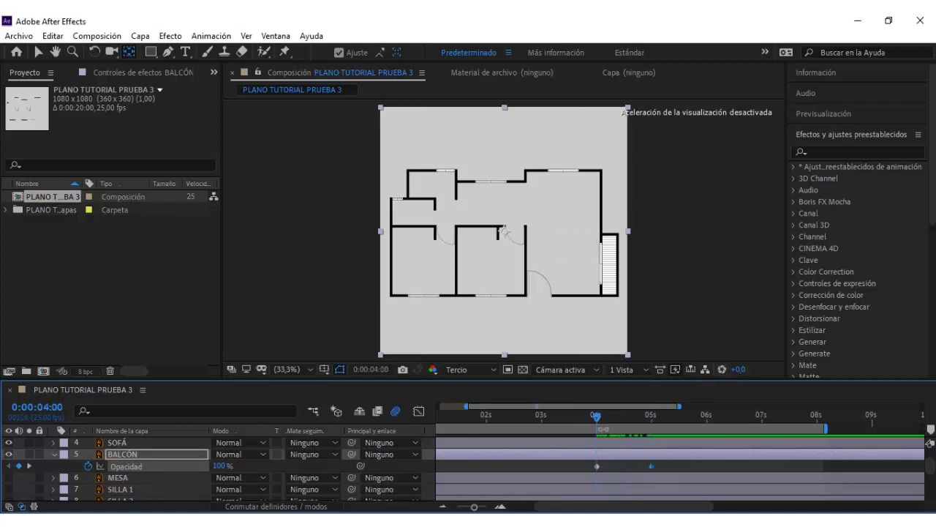
pyautogui.write('0')
pyautogui.press('Return')
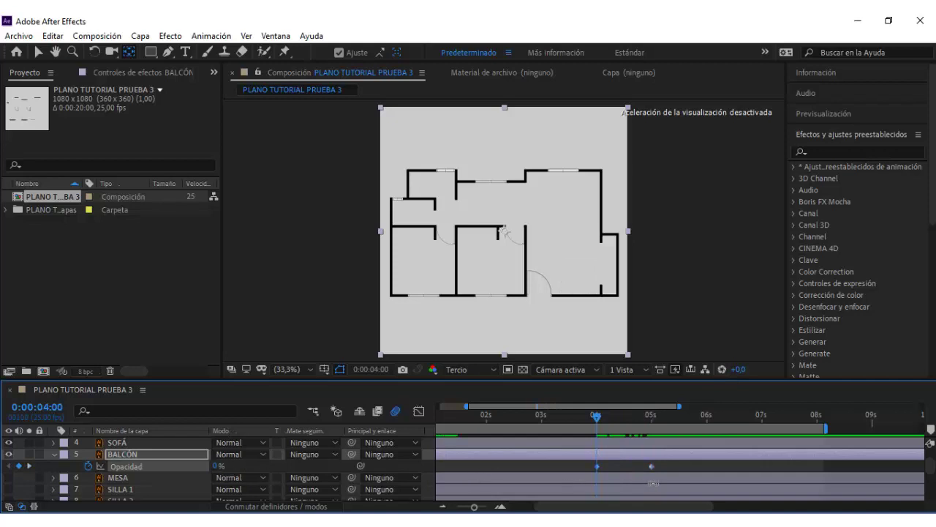
# - Apply Easy Ease to both balcony keyframes and scrub to check the fade
pyautogui.moveTo(655, 470); pyautogui.dragTo(567, 464)
pyautogui.press('F9')
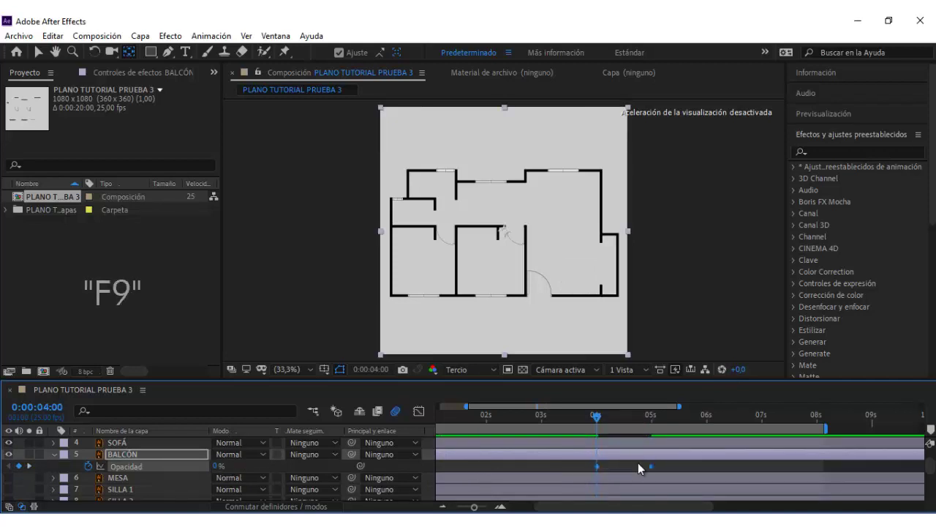
pyautogui.rightClick(651, 468)
pyautogui.moveTo(668, 461)
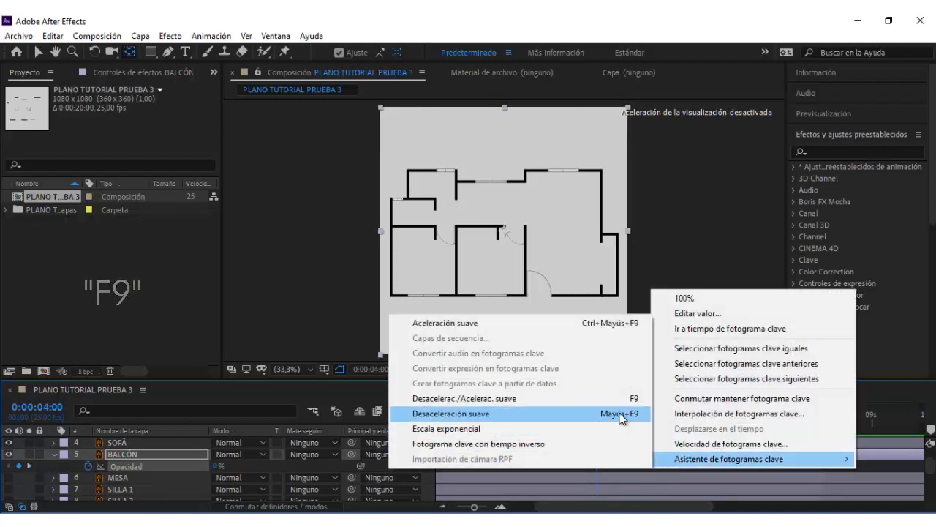
pyautogui.click(613, 404)
pyautogui.moveTo(597, 415)
pyautogui.mouseDown()
pyautogui.moveTo(661, 422)
pyautogui.moveTo(651, 423)
pyautogui.mouseUp()
# - Preview the balcony animation, then return the playhead to the 5-second mark
pyautogui.click(690, 351)
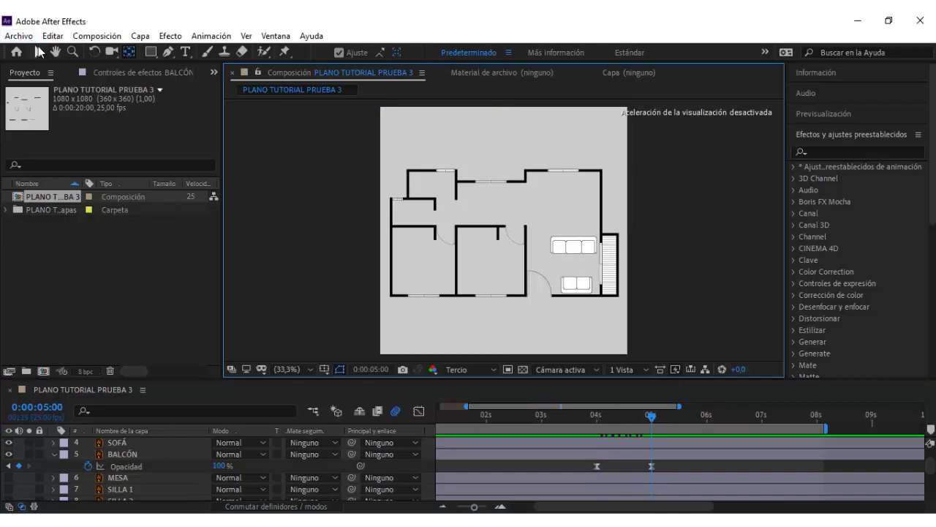
pyautogui.click(38, 52)
pyautogui.click(588, 414)
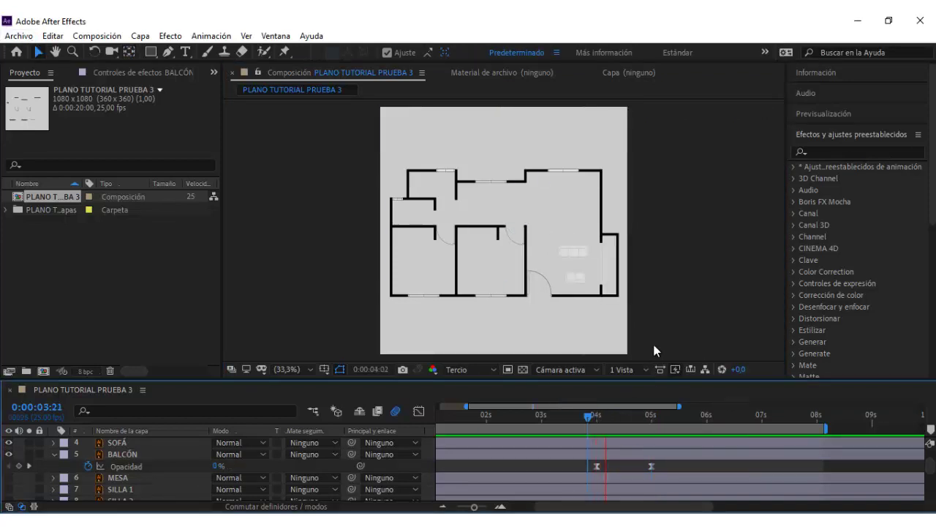
pyautogui.click(659, 417)
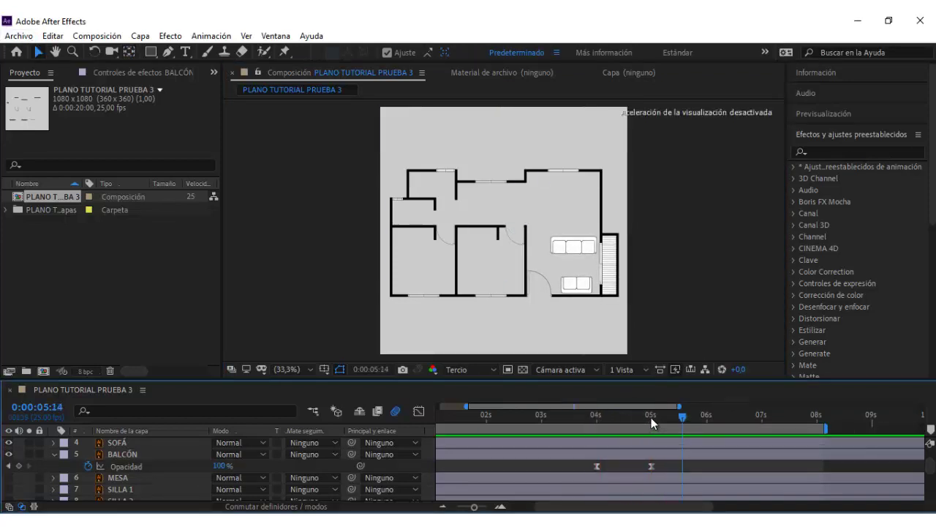
pyautogui.moveTo(659, 418); pyautogui.dragTo(653, 422)
# - Turn on visibility for the MESA table and the SILLA 1–4 chair layers
pyautogui.click(53, 454)
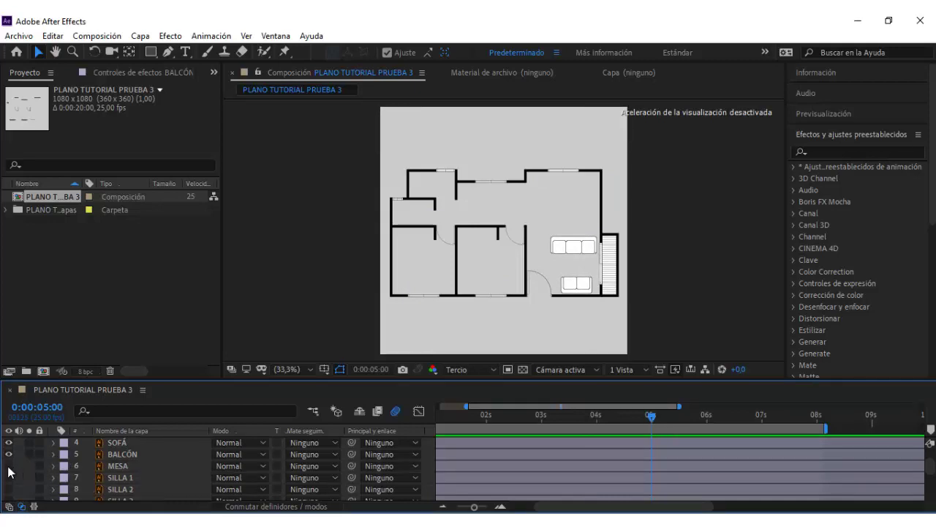
pyautogui.click(9, 465)
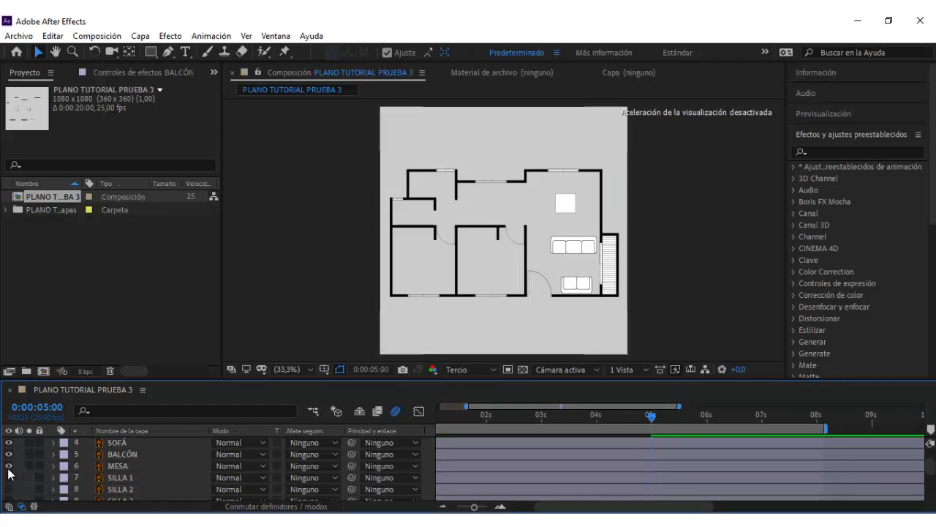
pyautogui.click(9, 477)
pyautogui.click(9, 488)
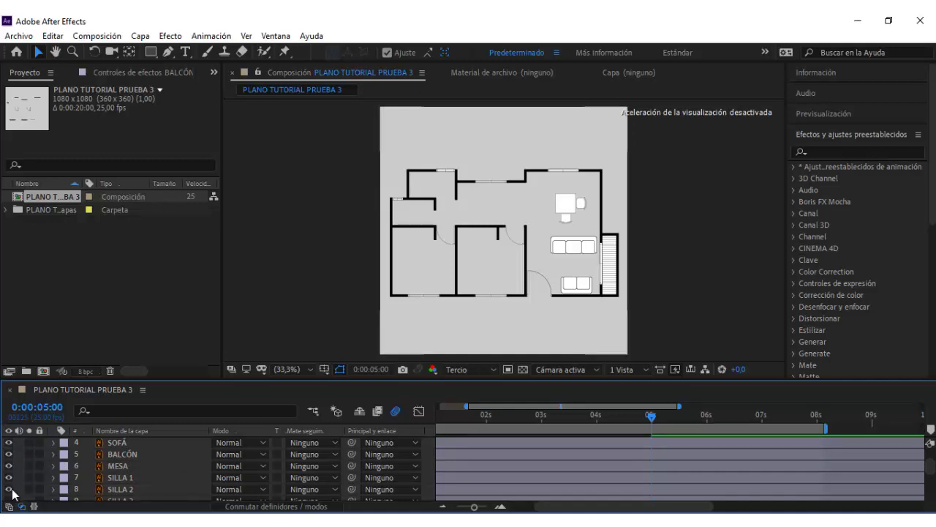
pyautogui.scroll(-3, 14, 483)
pyautogui.click(9, 466)
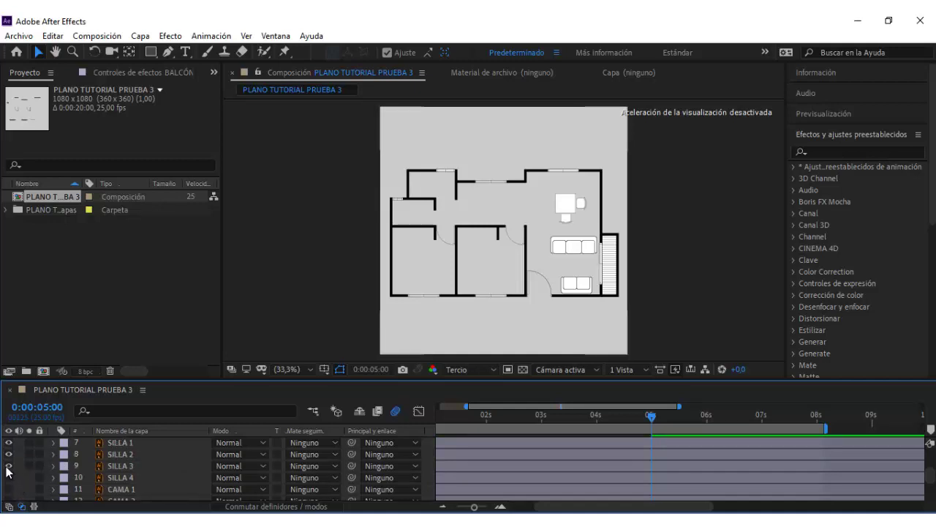
pyautogui.click(9, 477)
pyautogui.scroll(3, 130, 475)
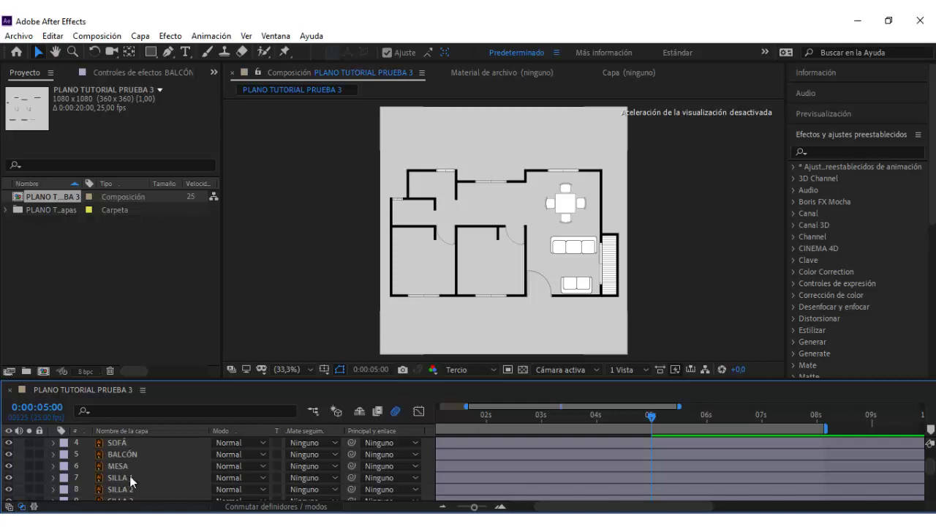
pyautogui.click(124, 466)
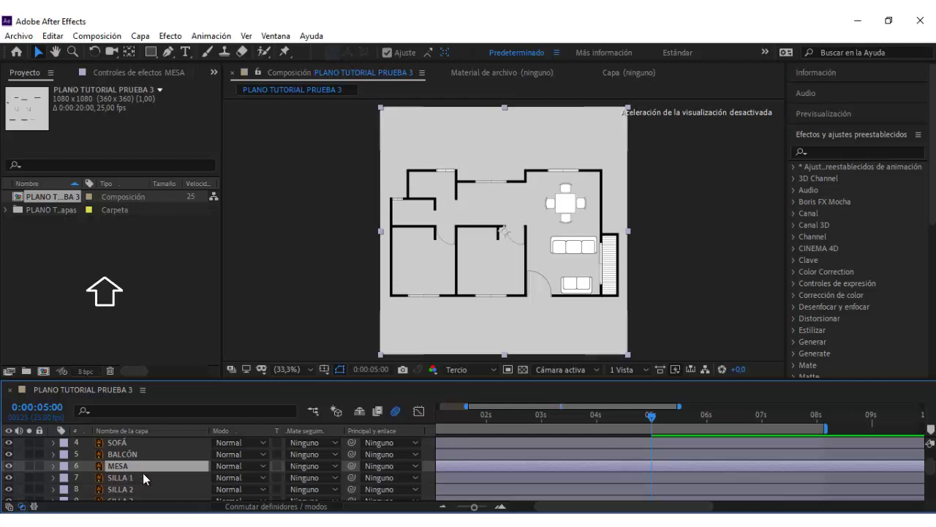
# - Convert MESA and SILLA 1–4 together into shape layers with Crear formas a partir de la capa vectorial
pyautogui.scroll(-3, 143, 472)
pyautogui.keyDown('shift'); pyautogui.click(142, 474); pyautogui.keyUp('shift')
pyautogui.scroll(3, 135, 477)
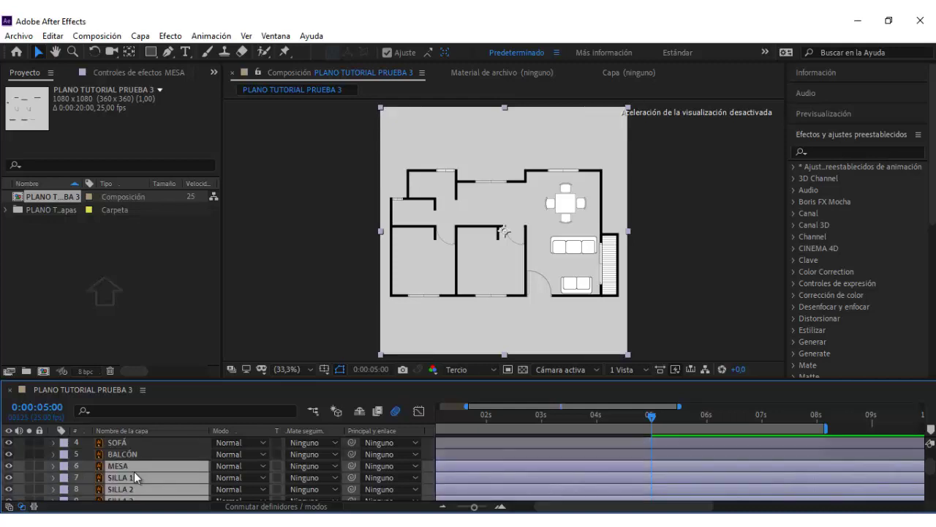
pyautogui.rightClick(131, 466)
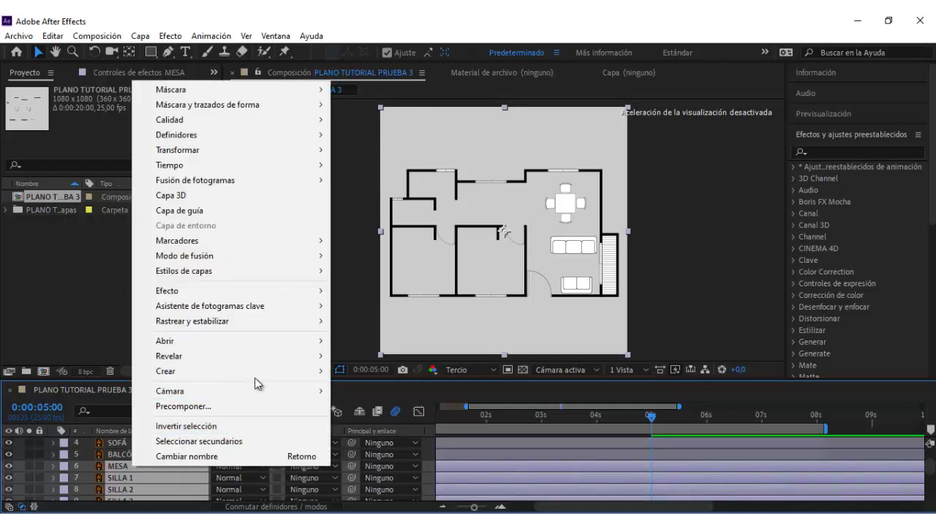
pyautogui.moveTo(250, 374)
pyautogui.click(364, 417)
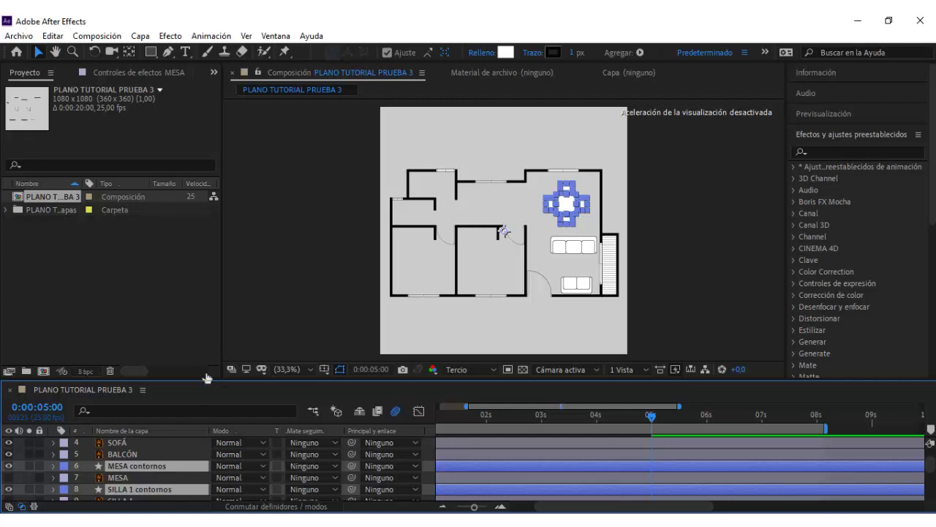
# - Delete the original MESA, SILLA, SILLA 2 and SILLA 3 vector layers
pyautogui.click(146, 476)
pyautogui.press('Delete')
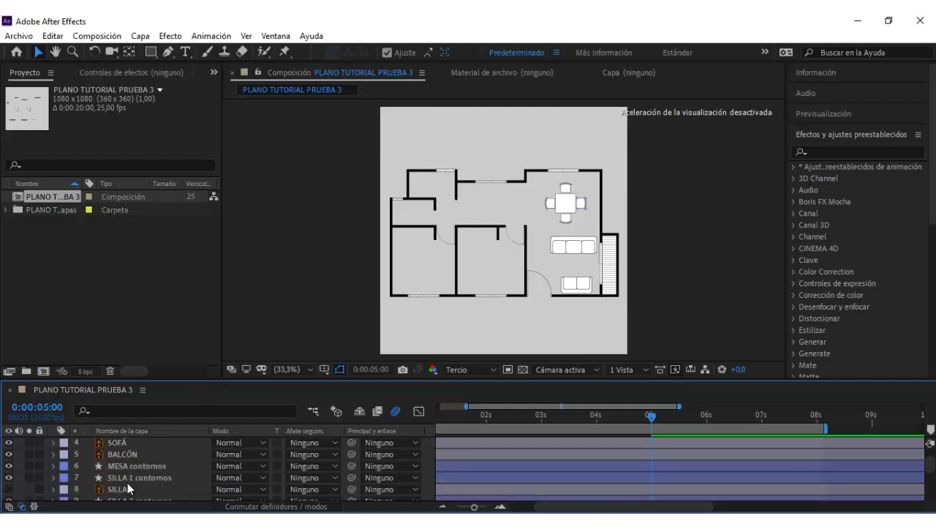
pyautogui.click(129, 483)
pyautogui.press('Delete')
pyautogui.scroll(-2, 134, 482)
pyautogui.click(133, 466)
pyautogui.press('Delete')
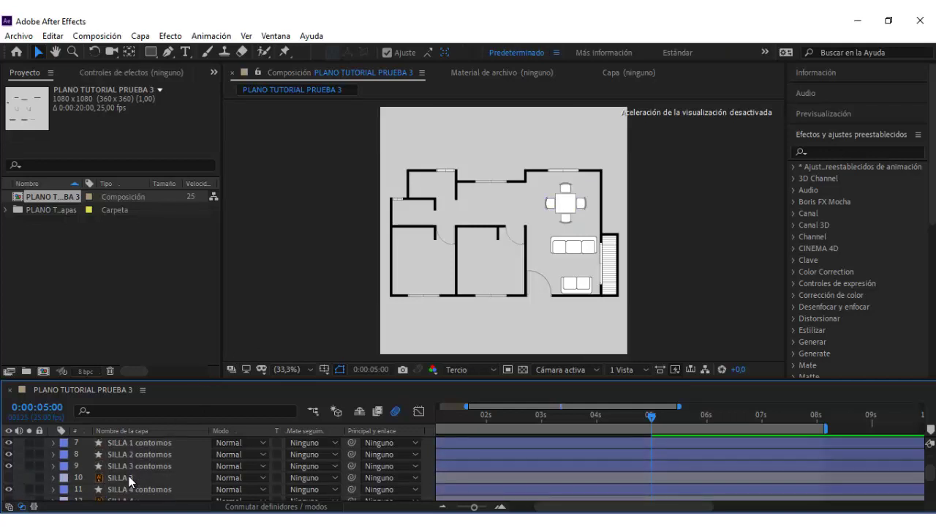
pyautogui.click(128, 475)
pyautogui.press('Delete')
pyautogui.click(134, 488)
# - Delete the original SILLA 4 layer and centre the MESA contornos anchor point
pyautogui.press('Delete')
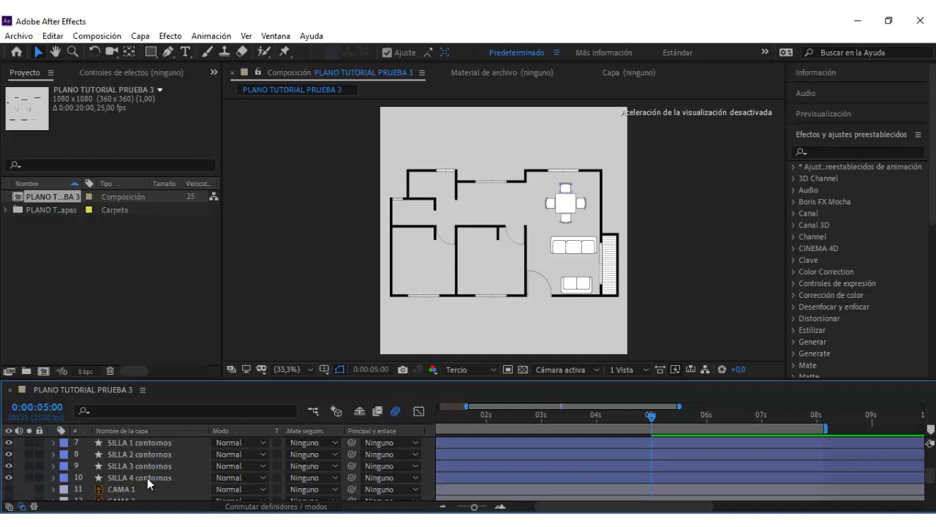
pyautogui.scroll(2, 147, 478)
pyautogui.click(135, 464)
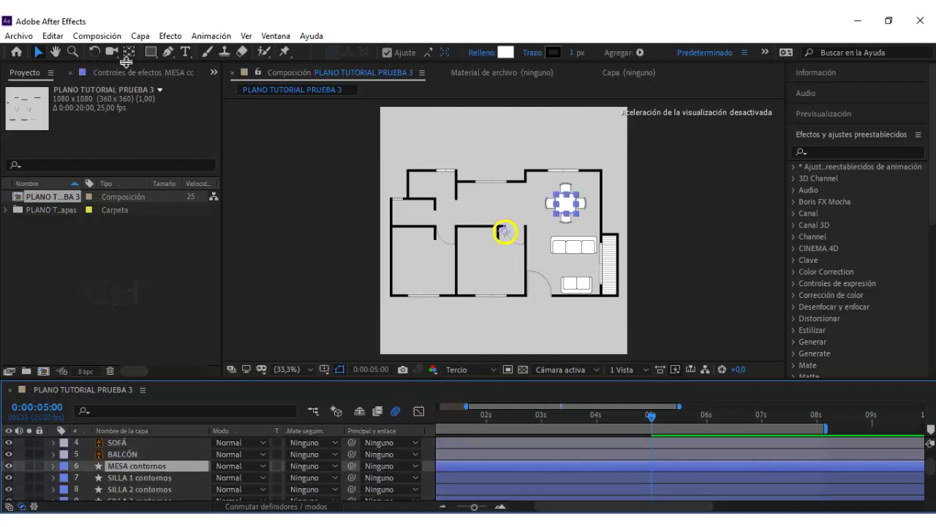
pyautogui.click(128, 52)
pyautogui.hotkey('ctrl', 'alt', 'Home')
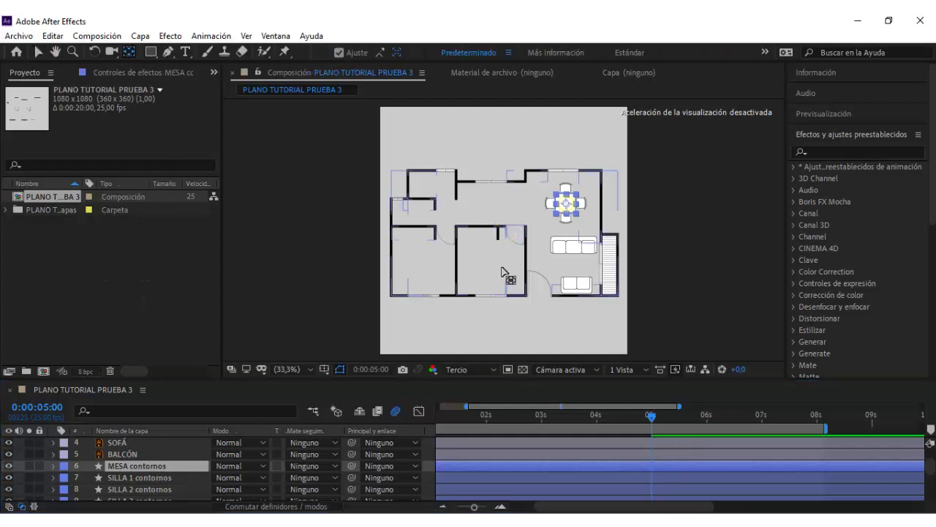
pyautogui.click(39, 52)
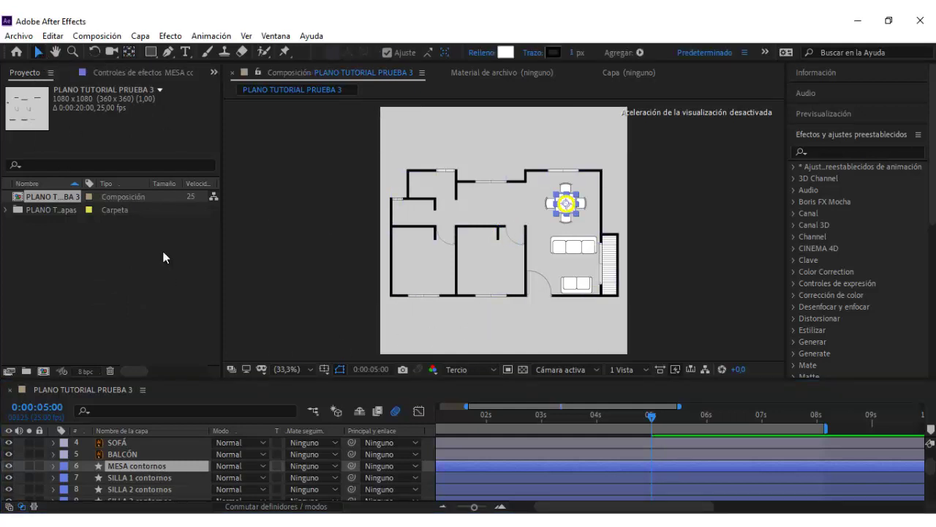
# - Keyframe the table's Escala from 0% at 5 s to 100% at 6 s
pyautogui.click(165, 468)
pyautogui.press('s')
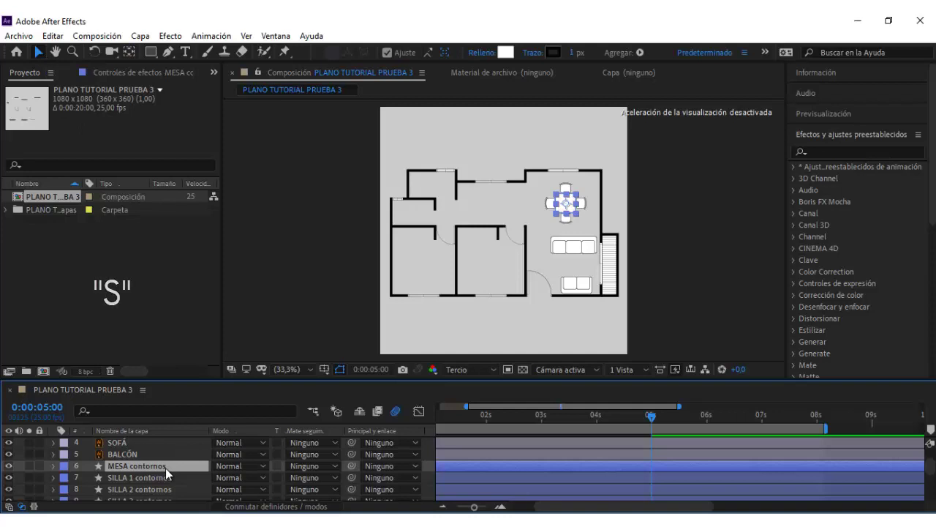
pyautogui.click(87, 477)
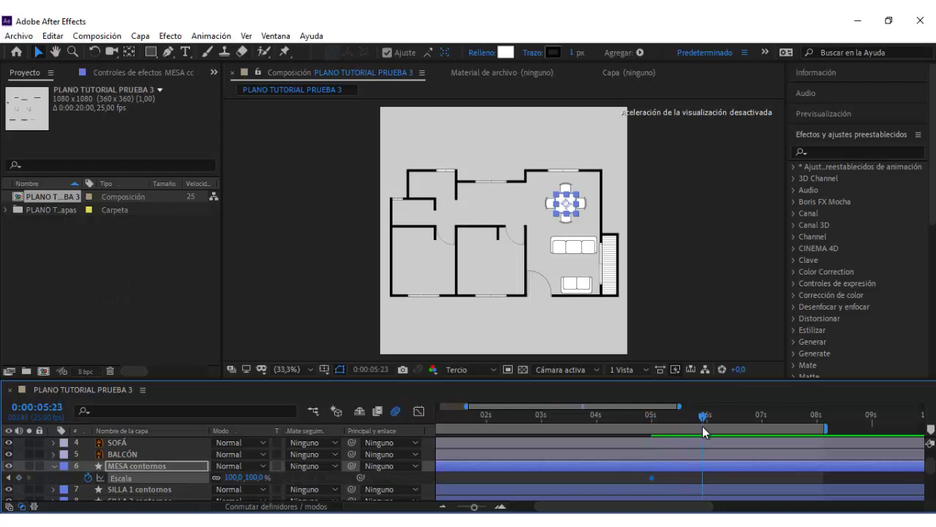
pyautogui.moveTo(703, 426); pyautogui.dragTo(706, 426)
pyautogui.moveTo(697, 420); pyautogui.dragTo(652, 425)
pyautogui.click(228, 477)
pyautogui.write('0')
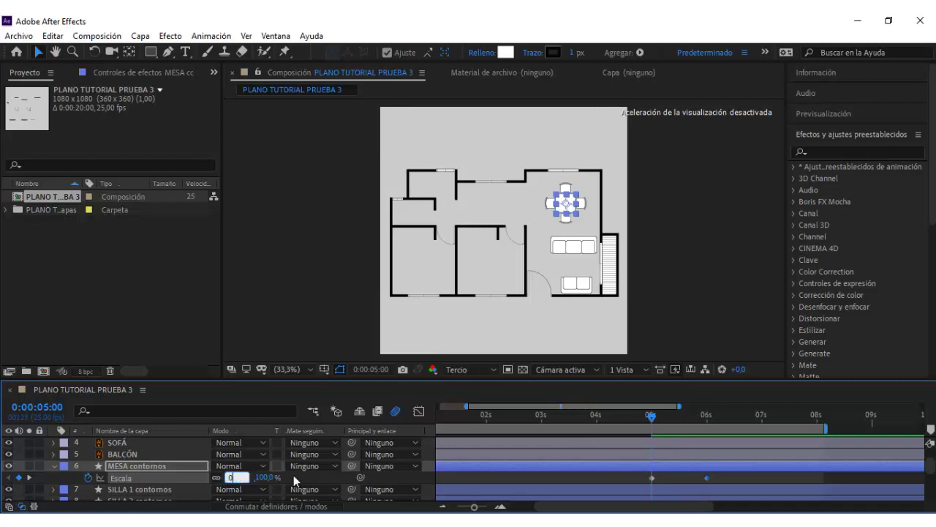
pyautogui.press('Return')
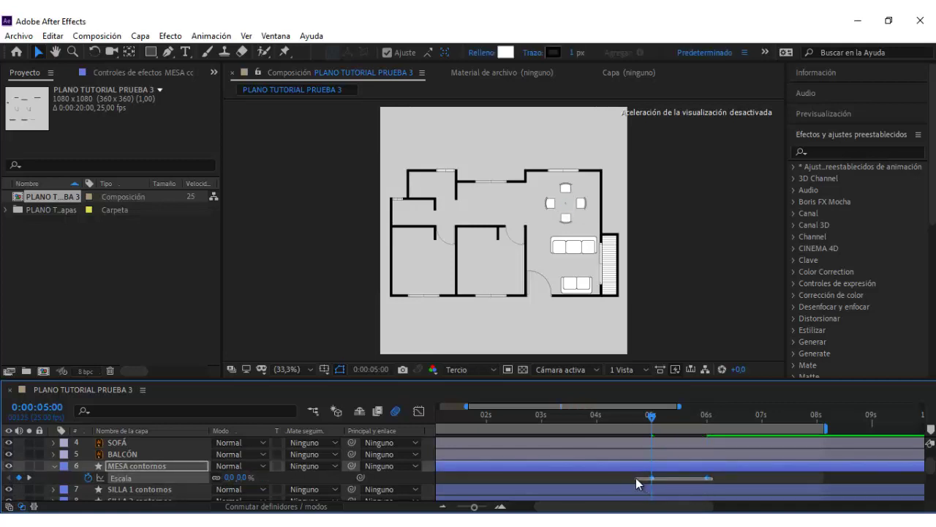
# - Apply Easy Ease to both scale keyframes and preview the table growing in
pyautogui.click(635, 477)
pyautogui.rightClick(706, 479)
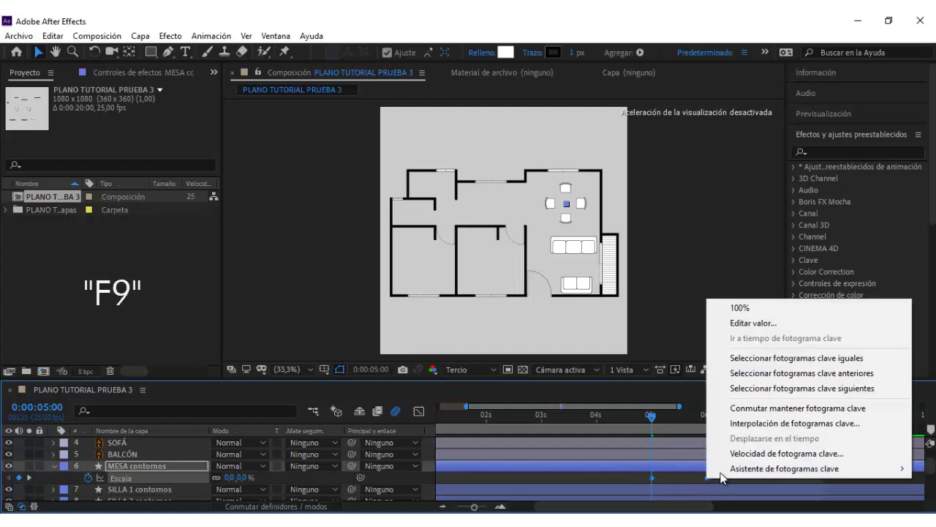
pyautogui.moveTo(724, 476)
pyautogui.click(664, 479)
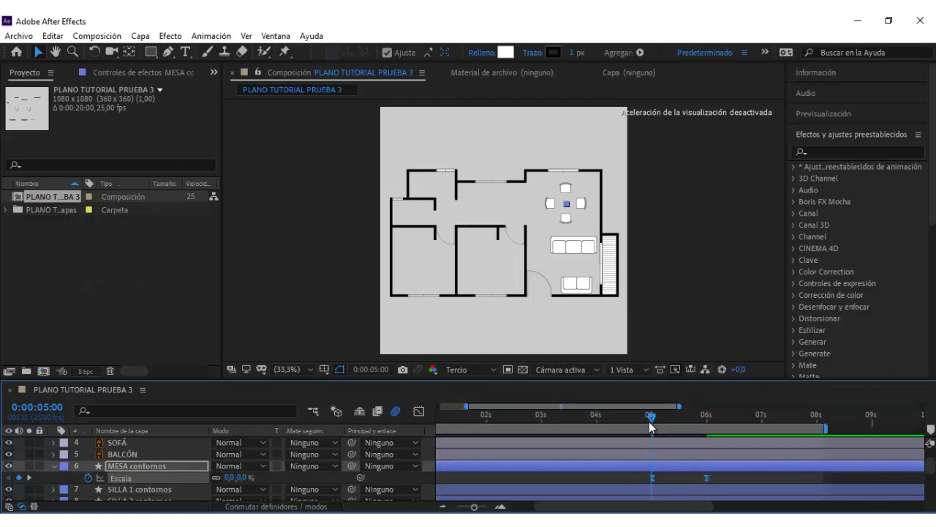
pyautogui.moveTo(652, 426); pyautogui.dragTo(710, 428)
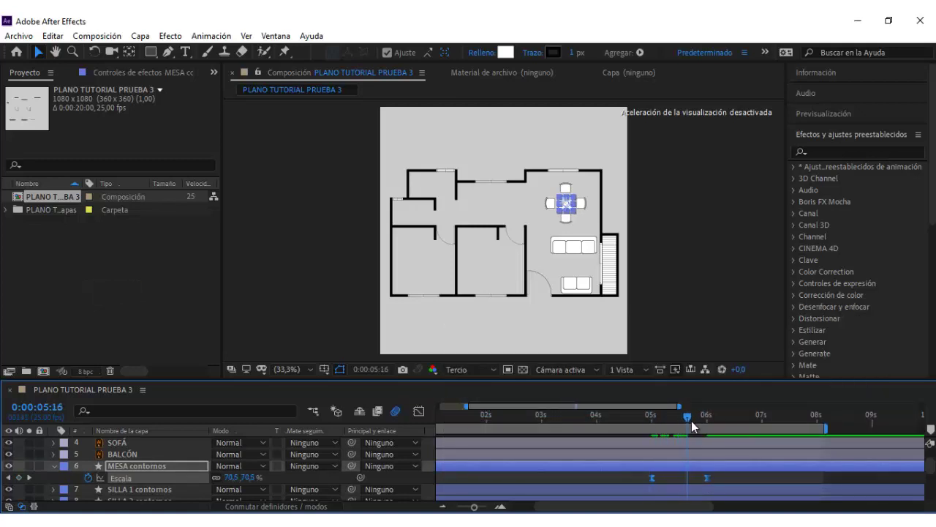
pyautogui.click(709, 343)
# - Add position keyframes on SILLA 1 contornos at 6 s and 7 s
pyautogui.scroll(-1, 156, 455)
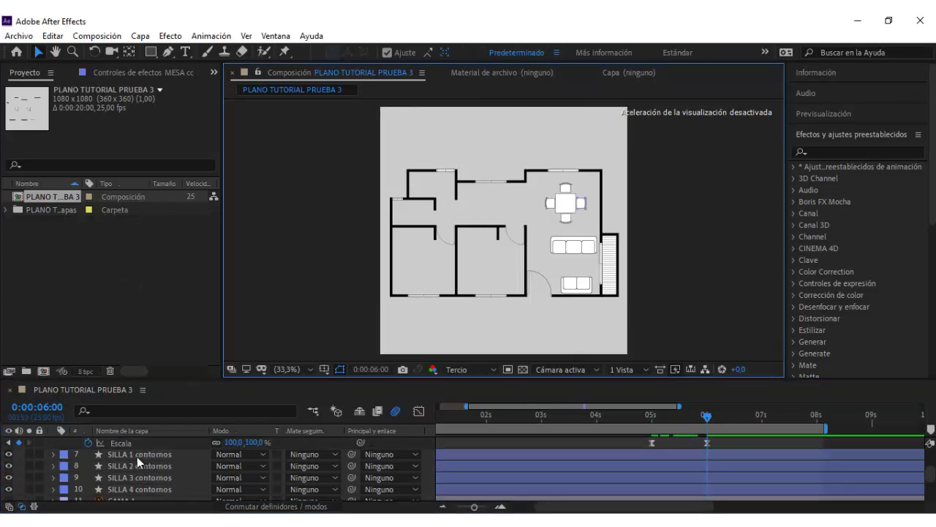
pyautogui.click(137, 455)
pyautogui.press('ctrl')
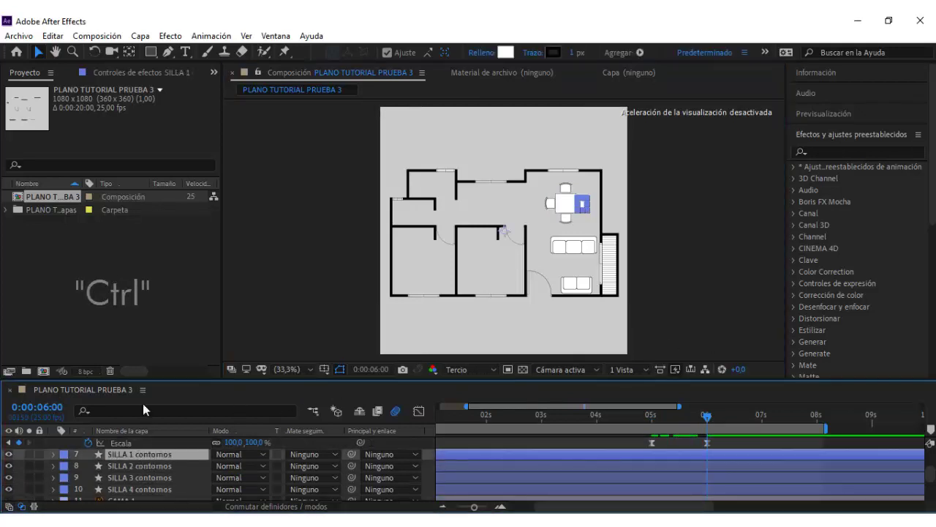
pyautogui.click(129, 53)
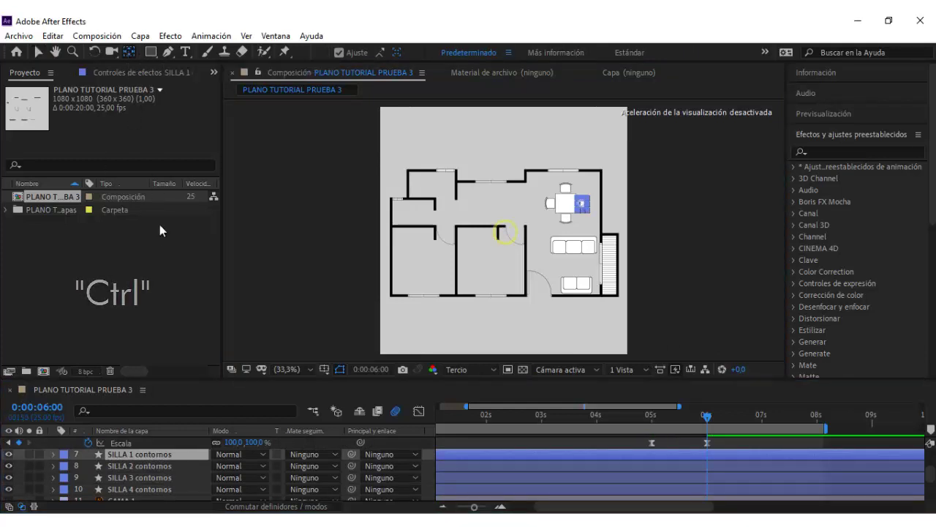
pyautogui.click(39, 54)
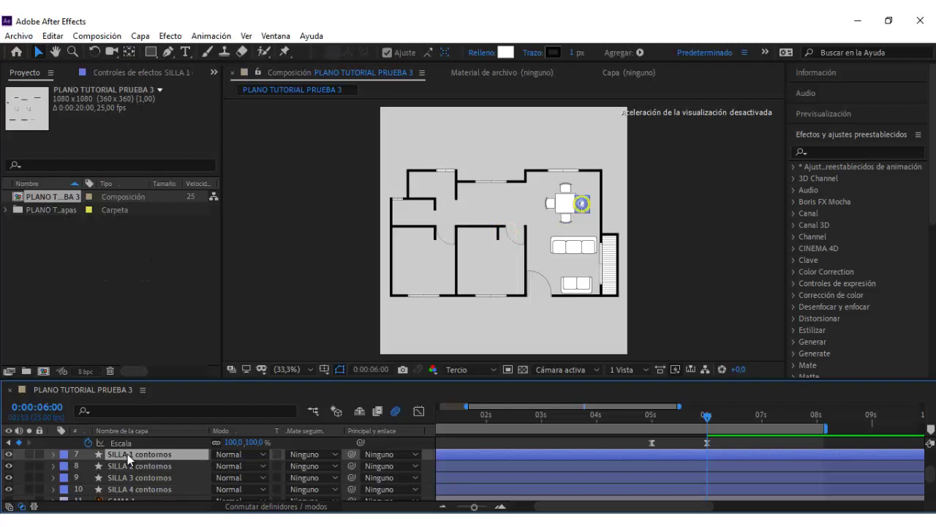
pyautogui.press('p')
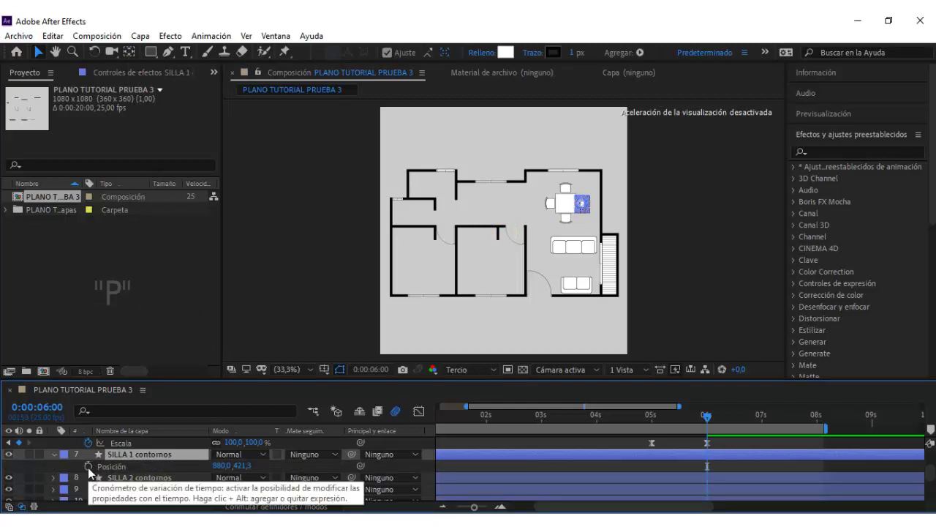
pyautogui.click(88, 466)
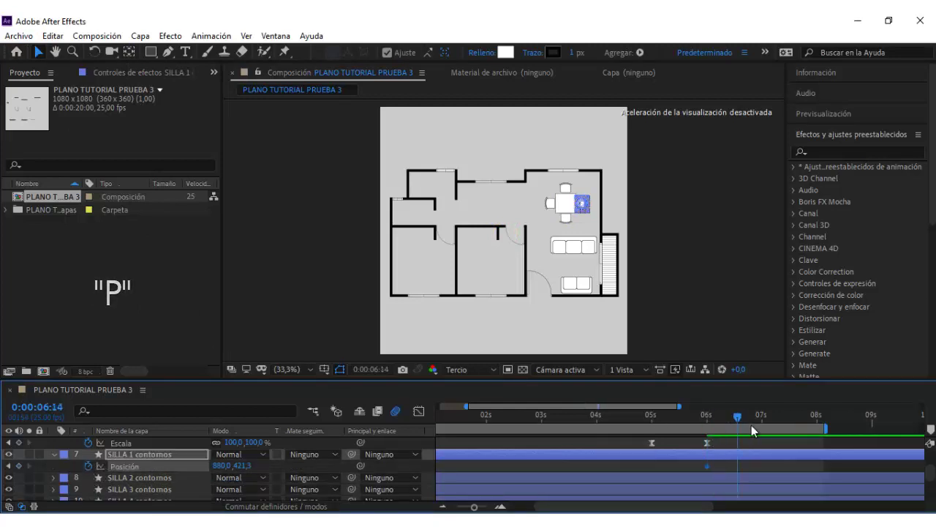
pyautogui.moveTo(708, 423); pyautogui.dragTo(763, 423)
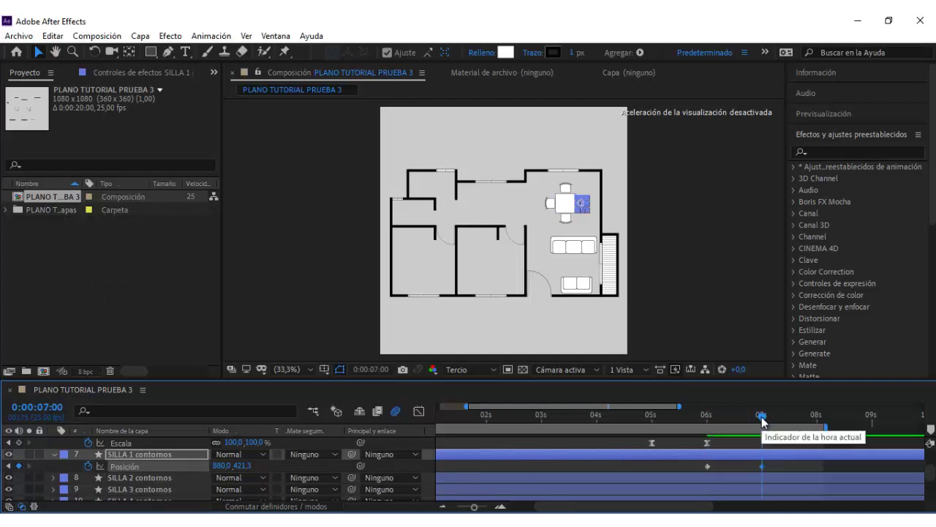
pyautogui.moveTo(763, 422); pyautogui.dragTo(707, 423)
# - Nudge the chair left under the table at 6 s and ease both position keyframes
pyautogui.scroll(3, 589, 220)
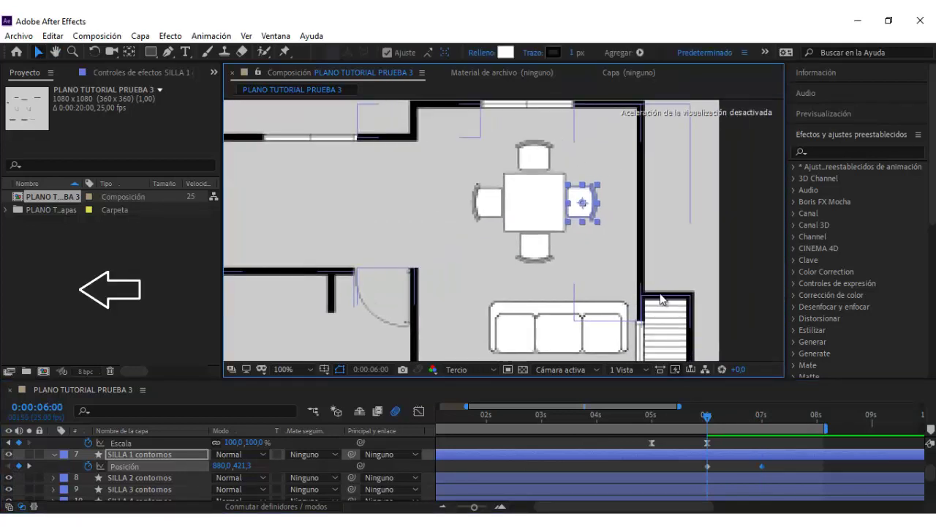
pyautogui.press('Left')
pyautogui.press('Left')
pyautogui.press('Left')
pyautogui.press('Left')
pyautogui.press('Left')
pyautogui.press('Left')
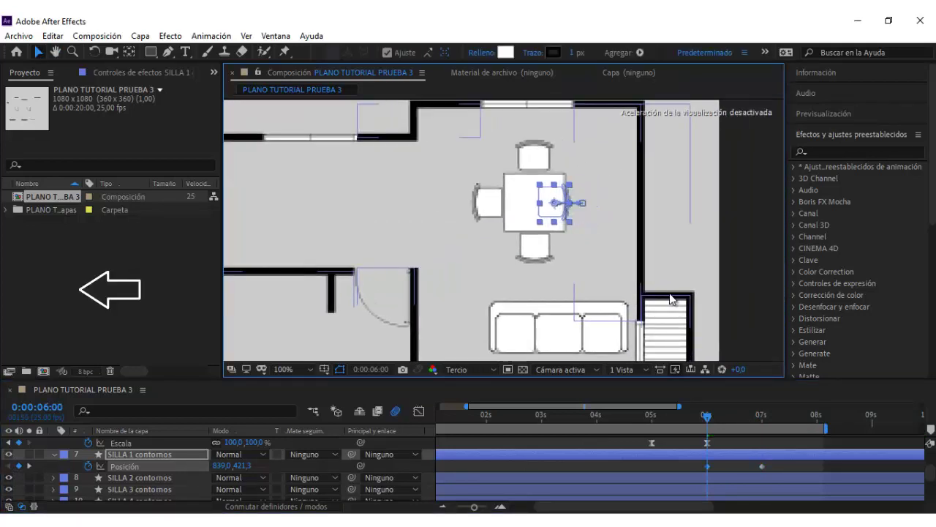
pyautogui.moveTo(769, 466); pyautogui.dragTo(692, 467)
pyautogui.press('F9')
pyautogui.rightClick(760, 466)
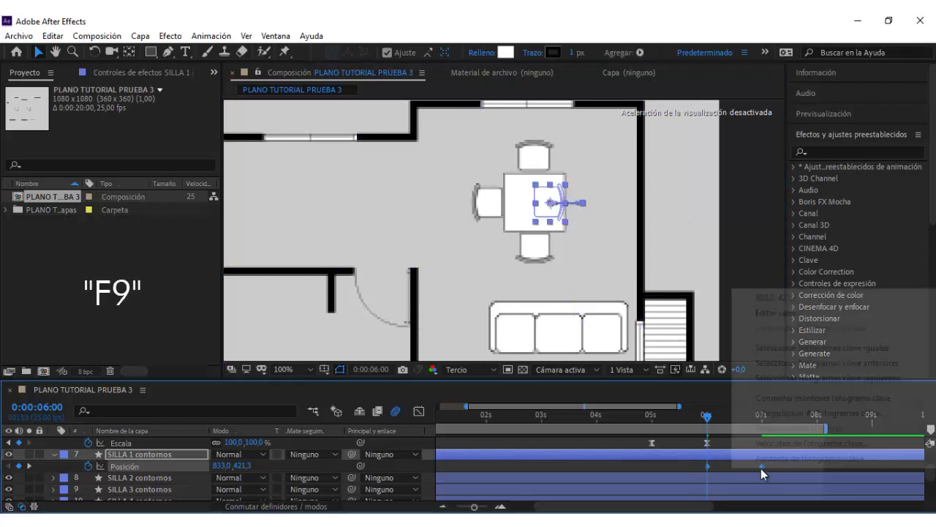
pyautogui.moveTo(766, 458)
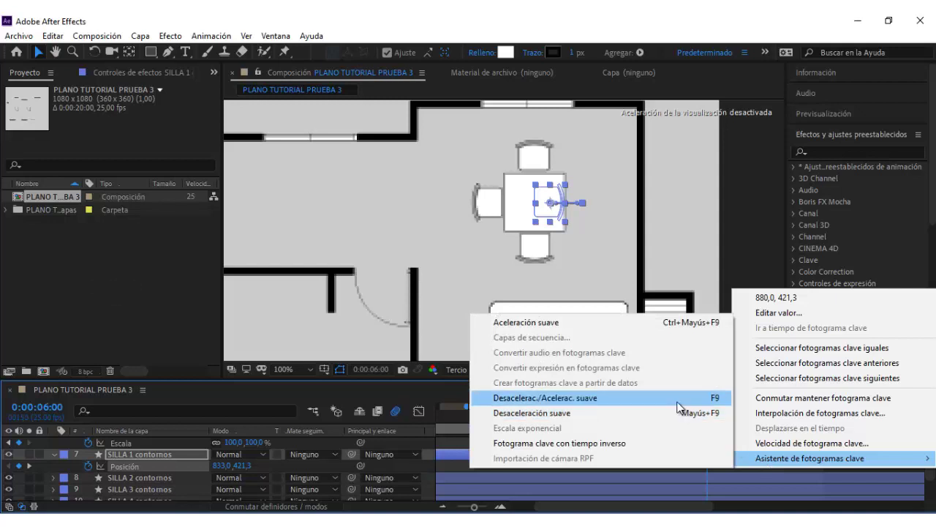
pyautogui.click(677, 403)
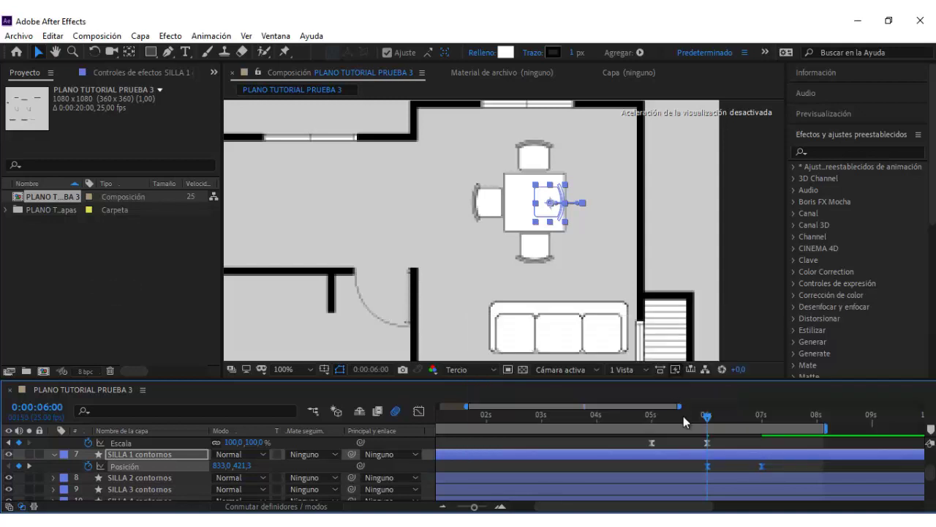
pyautogui.click(131, 478)
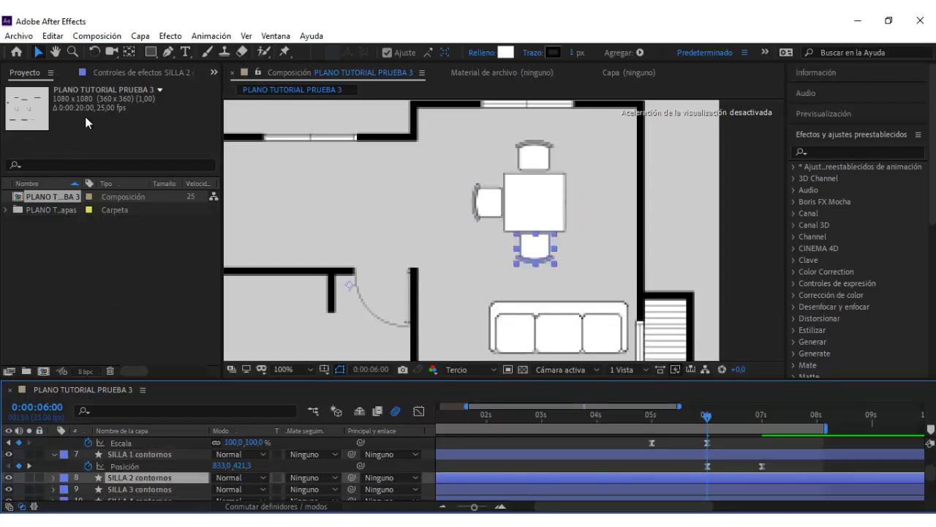
# - Keyframe SILLA 2 contornos under the table at 6 s and out at 7 s, with Easy Ease
pyautogui.click(129, 52)
pyautogui.press('p')
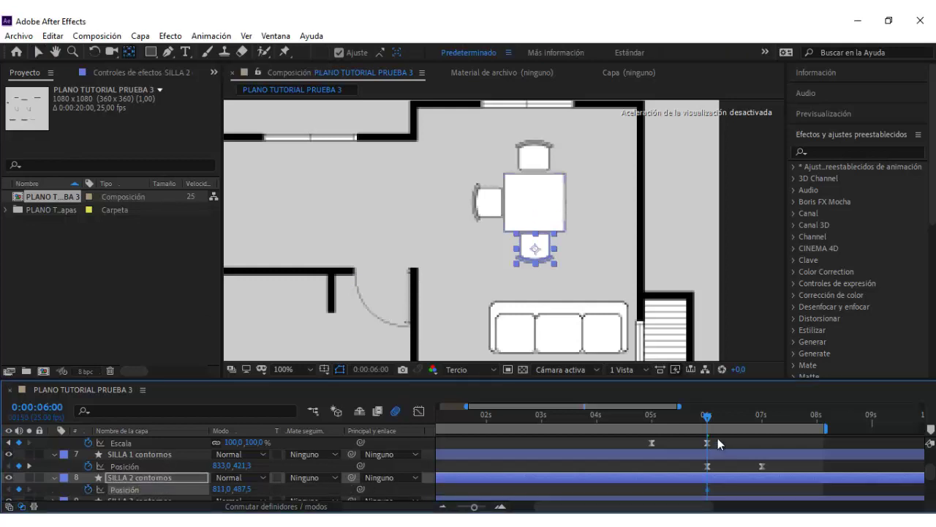
pyautogui.click(761, 415)
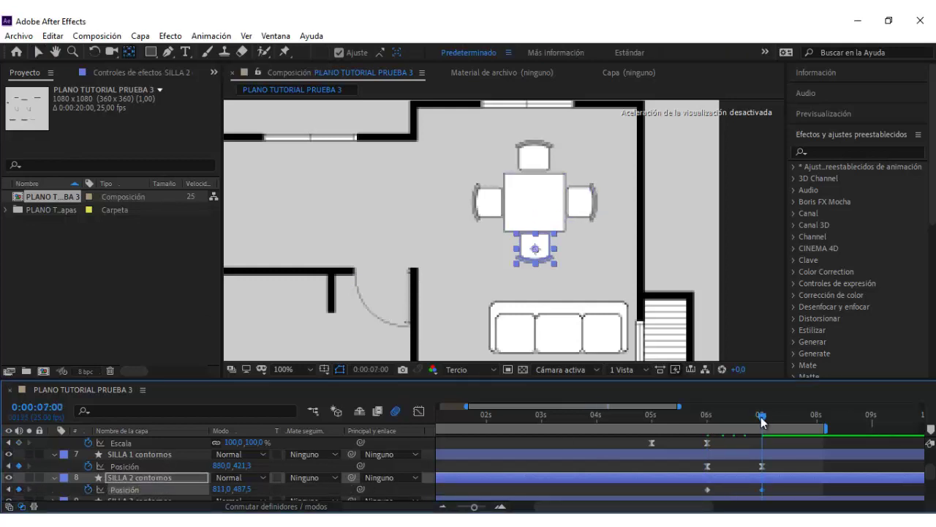
pyautogui.moveTo(762, 417); pyautogui.dragTo(701, 428)
pyautogui.moveTo(536, 233); pyautogui.dragTo(535, 222)
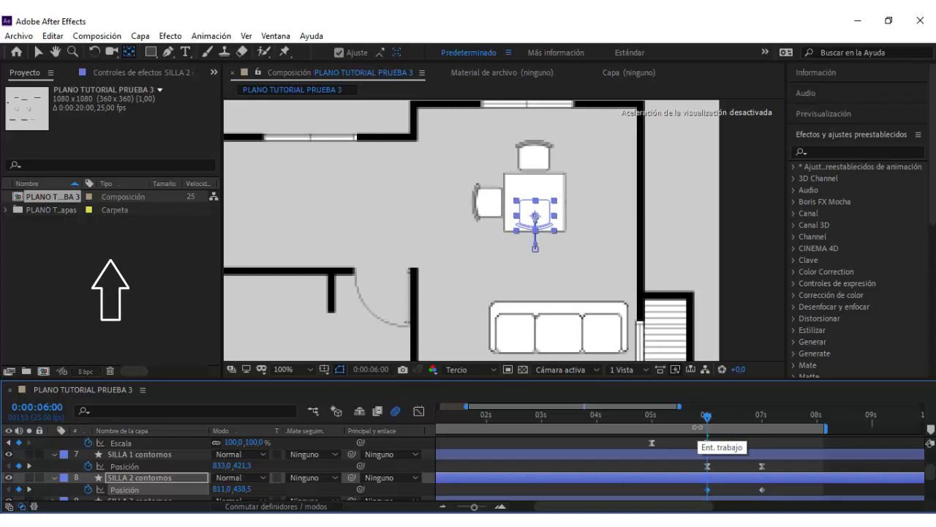
pyautogui.rightClick(762, 490)
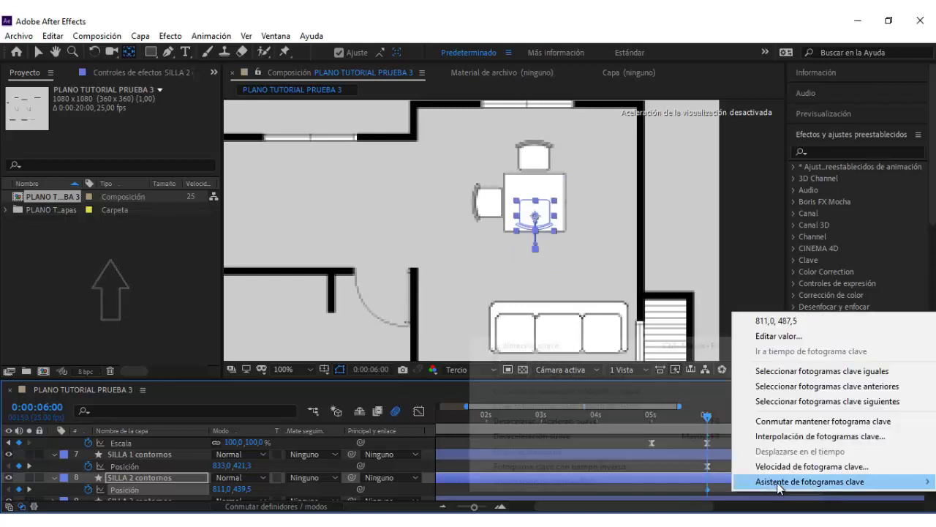
pyautogui.moveTo(794, 478)
pyautogui.click(644, 479)
# - Keyframe SILLA 3 contornos at 6 s (slid right under the table) and 7 s, with Easy Ease
pyautogui.scroll(-1, 636, 458)
pyautogui.click(152, 466)
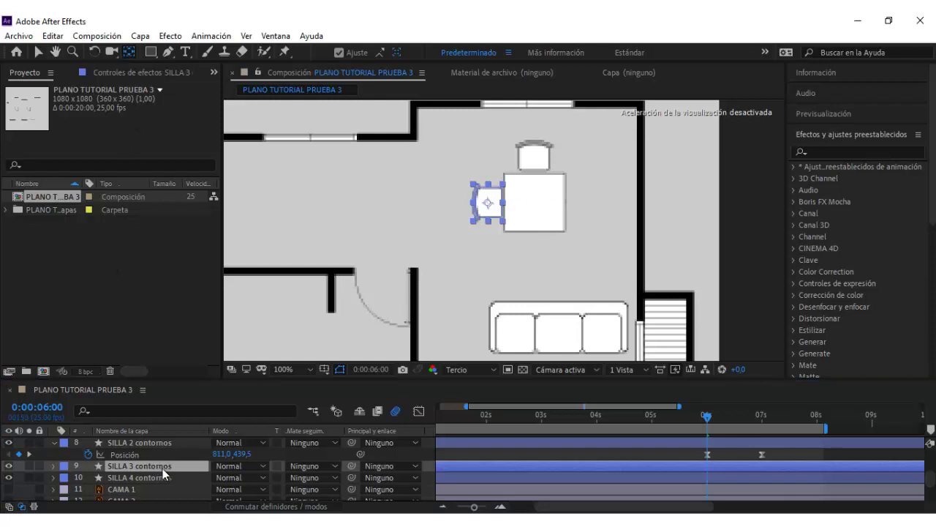
pyautogui.press('p')
pyautogui.click(89, 477)
pyautogui.press('k')
pyautogui.click(19, 477)
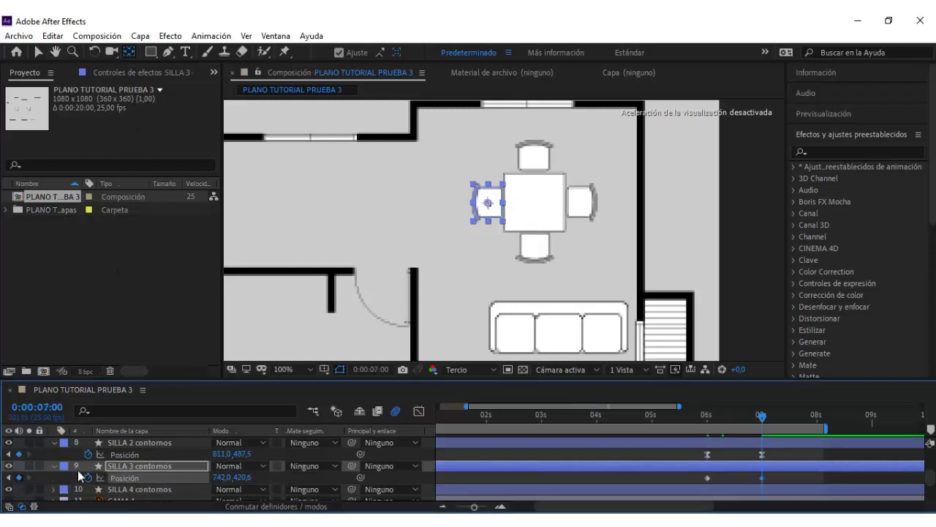
pyautogui.moveTo(761, 417); pyautogui.dragTo(708, 423)
pyautogui.moveTo(488, 202); pyautogui.dragTo(522, 203)
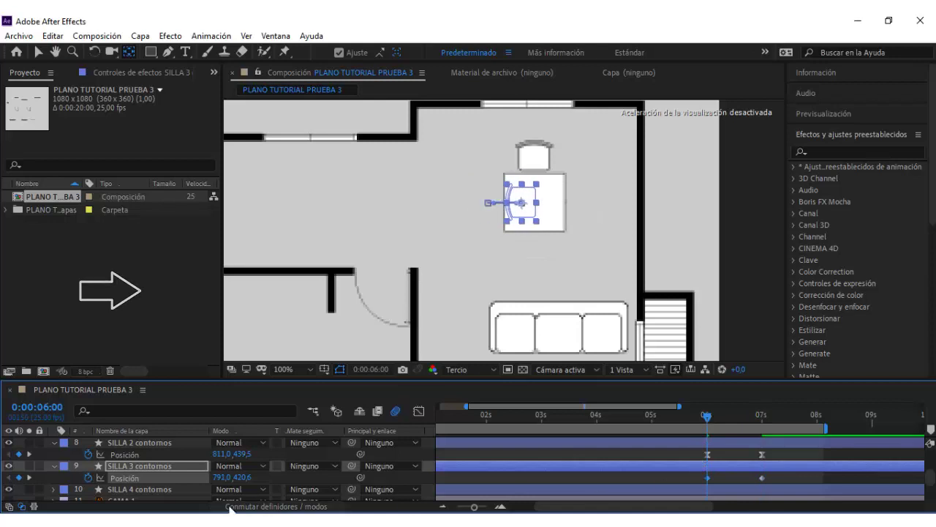
pyautogui.rightClick(762, 477)
pyautogui.moveTo(774, 468)
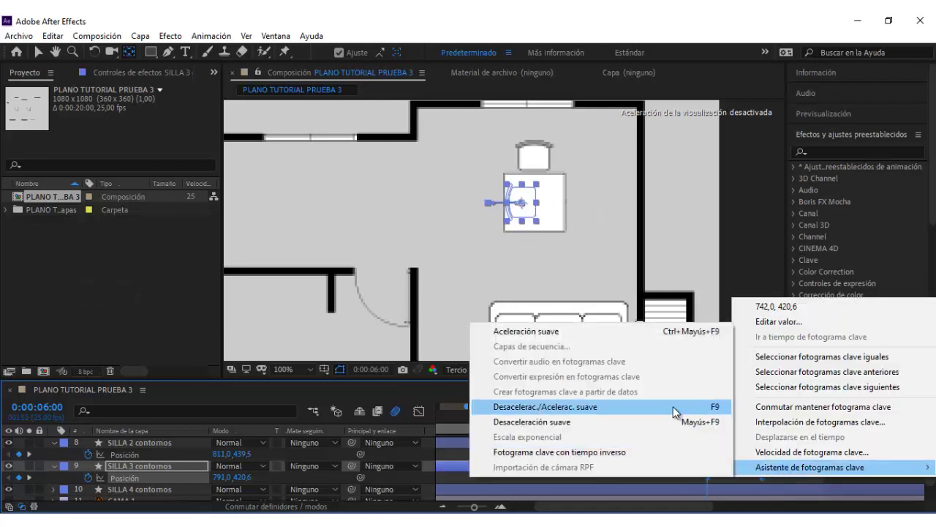
pyautogui.click(673, 406)
# - Paste position keyframes onto SILLA 4 contornos, nudge it down under the table, and ease them
pyautogui.scroll(-2, 142, 454)
pyautogui.click(142, 455)
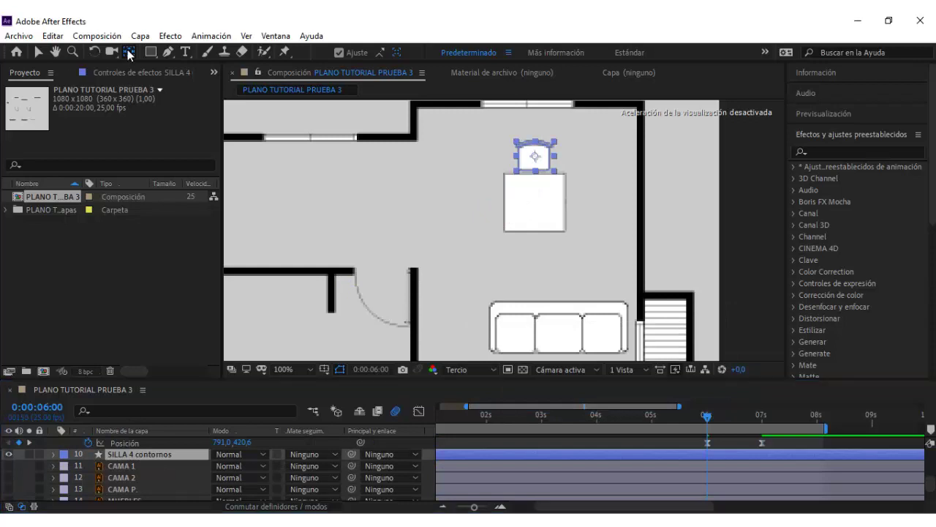
pyautogui.click(156, 458)
pyautogui.press('p')
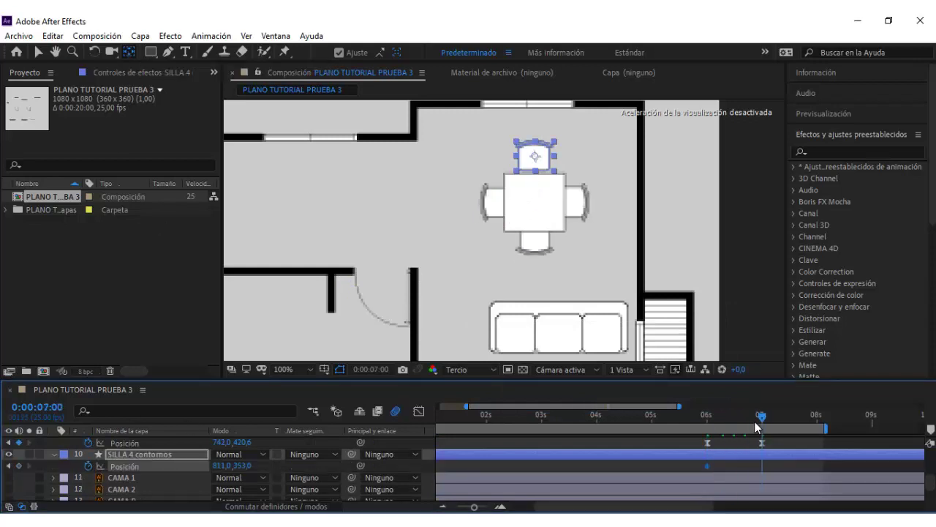
pyautogui.hotkey('ctrl', 'v')
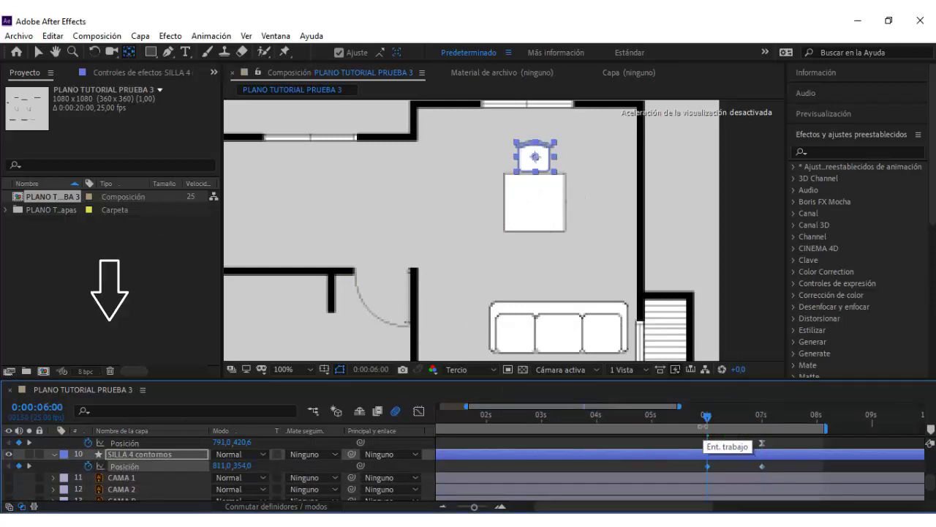
pyautogui.hotkey('shift', 'Down')
pyautogui.hotkey('shift', 'Down')
pyautogui.hotkey('shift', 'Down')
pyautogui.hotkey('shift', 'Down')
pyautogui.hotkey('shift', 'Down')
pyautogui.press('Down')
pyautogui.press('Down')
pyautogui.rightClick(762, 467)
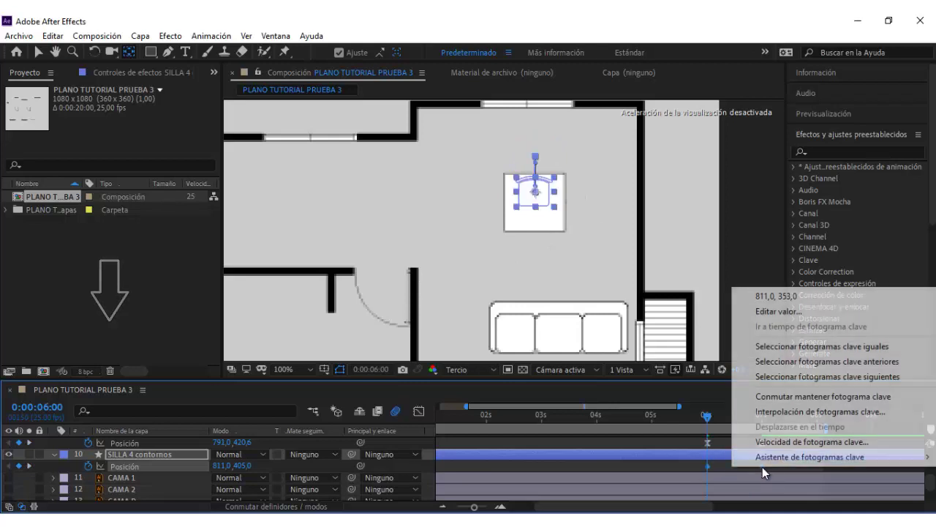
pyautogui.moveTo(815, 485)
pyautogui.click(658, 393)
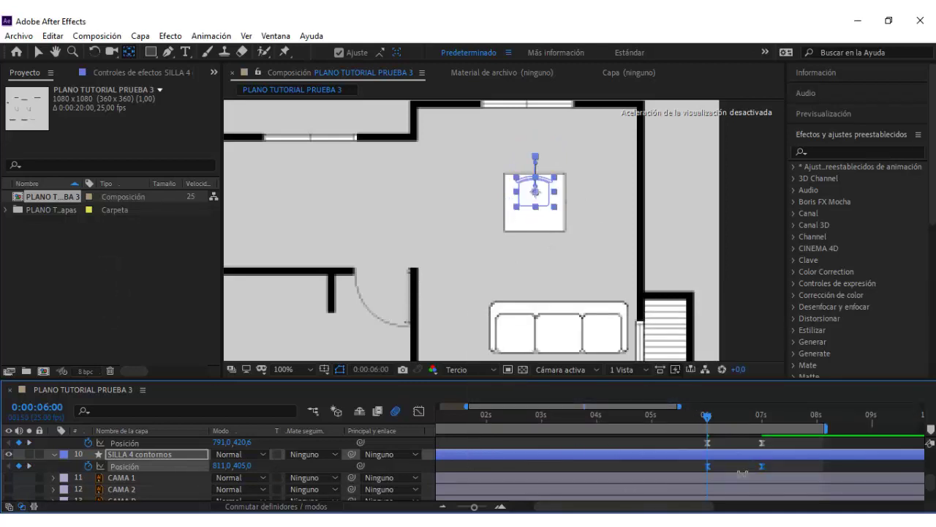
pyautogui.scroll(2, 761, 461)
pyautogui.moveTo(774, 483); pyautogui.dragTo(754, 438)
# - Reshape the chairs' easing in the speed graph, then preview from about 4 seconds
pyautogui.click(419, 411)
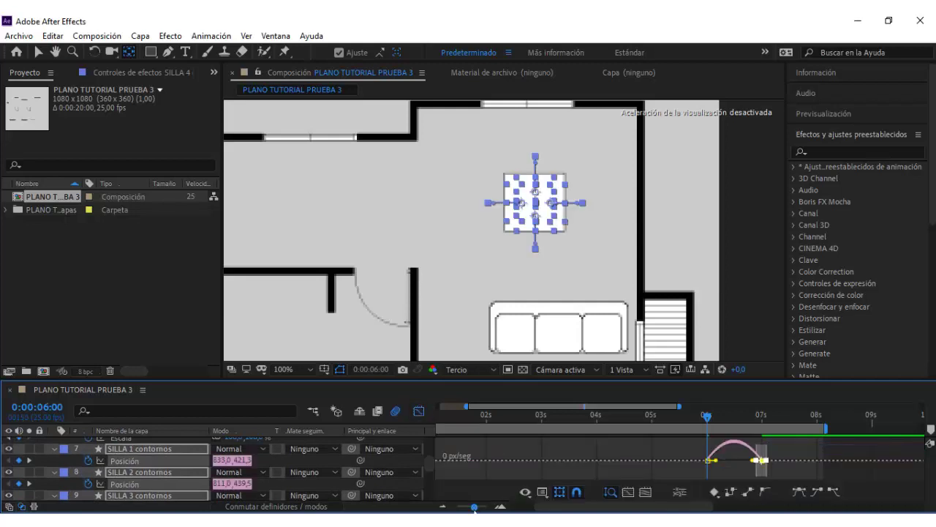
pyautogui.moveTo(797, 462); pyautogui.dragTo(753, 471)
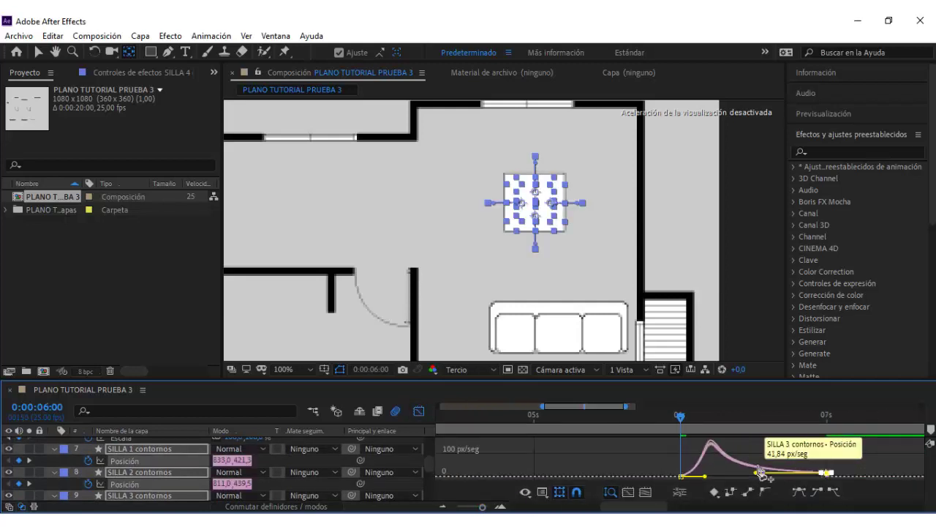
pyautogui.click(419, 412)
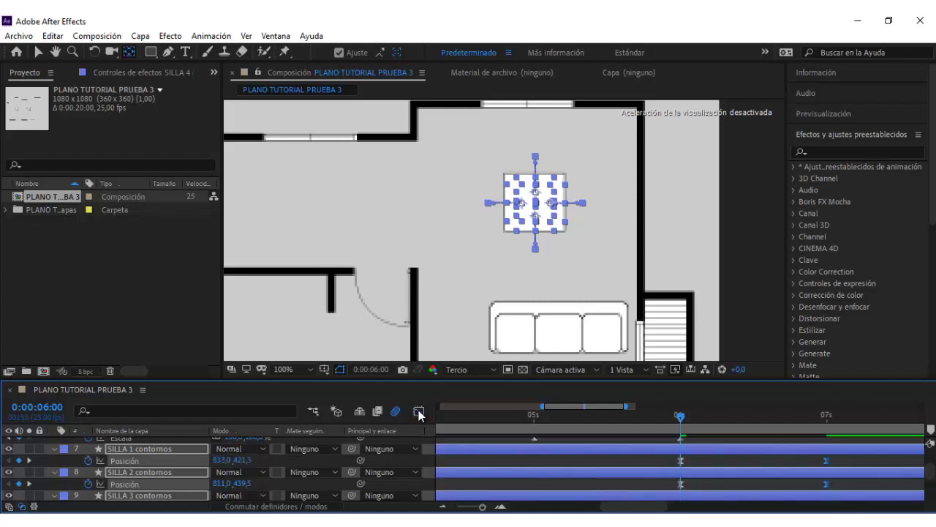
pyautogui.click(451, 506)
pyautogui.click(538, 415)
pyautogui.click(736, 300)
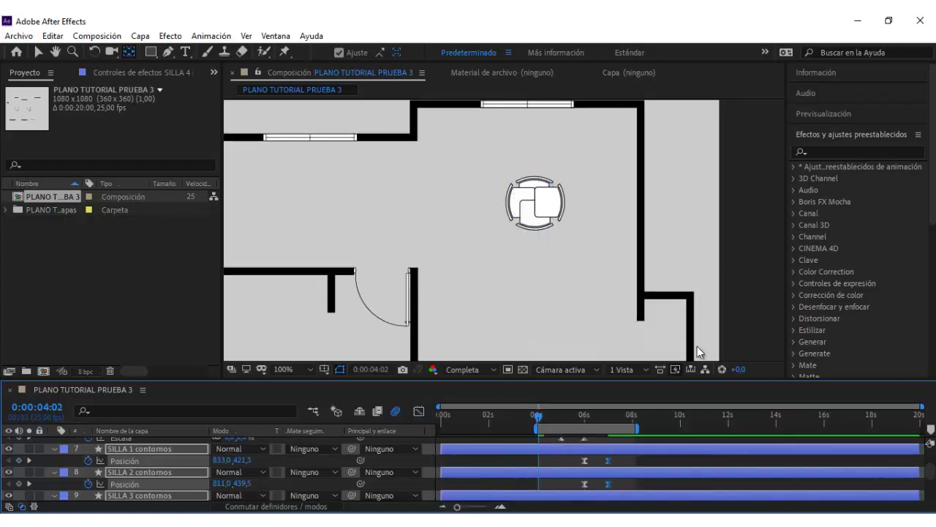
pyautogui.press('b')
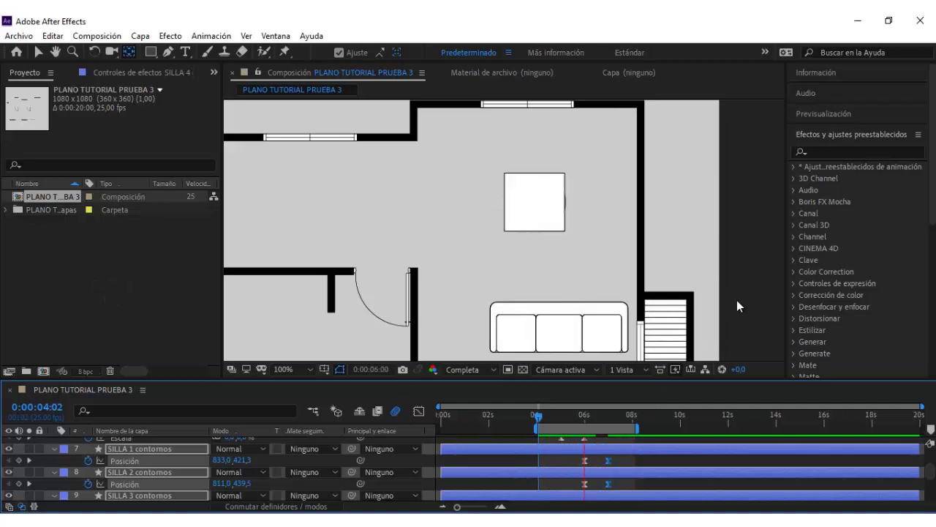
pyautogui.press('space')
pyautogui.click(759, 308)
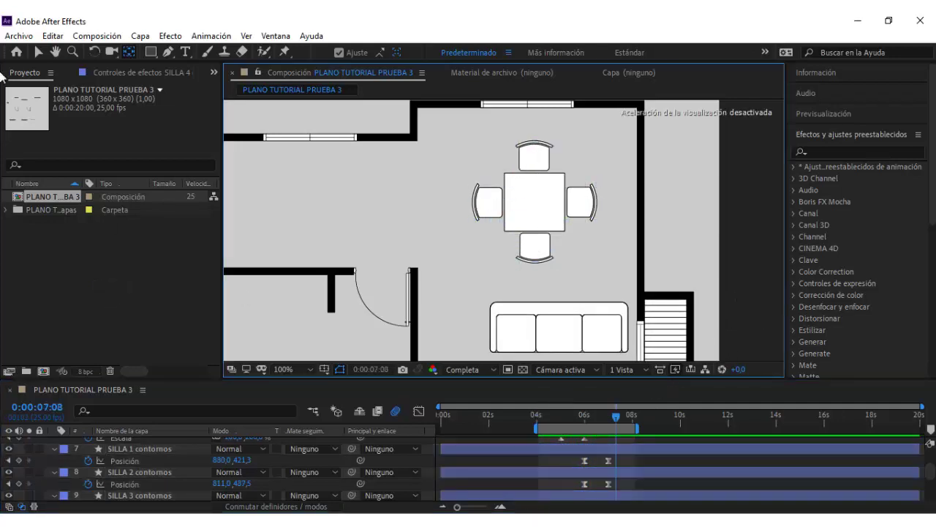
# - Trim all four SILLA chair layers to start at 6 s and preview them sliding out
pyautogui.click(38, 53)
pyautogui.moveTo(614, 420); pyautogui.dragTo(584, 423)
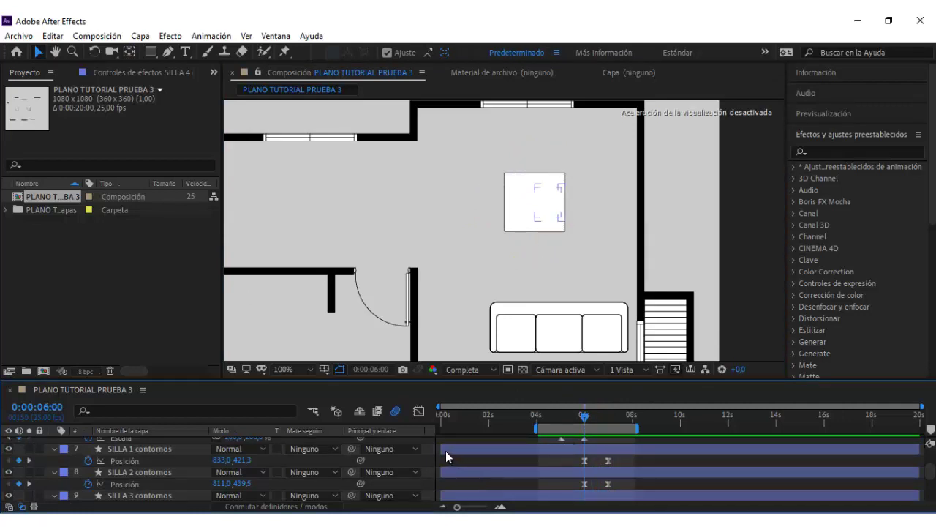
pyautogui.moveTo(446, 451); pyautogui.dragTo(572, 448)
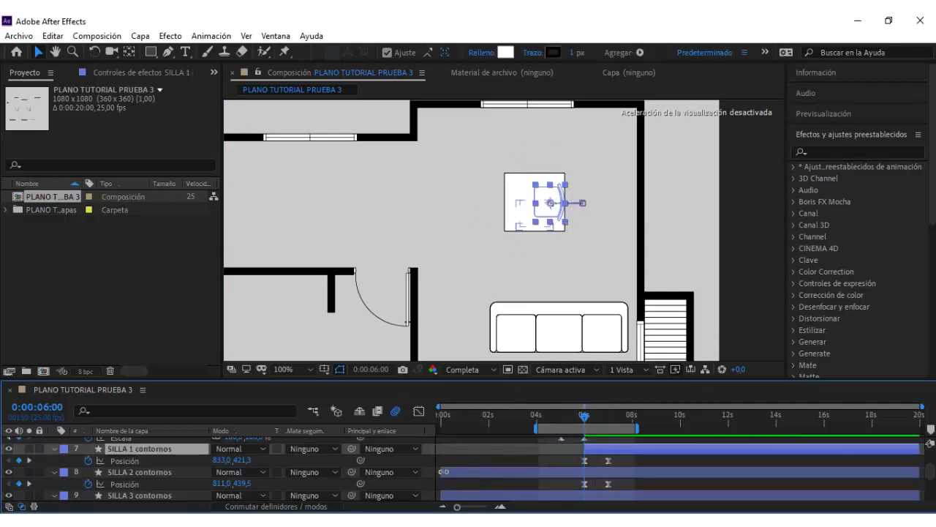
pyautogui.moveTo(445, 472); pyautogui.dragTo(575, 478)
pyautogui.scroll(-1, 571, 479)
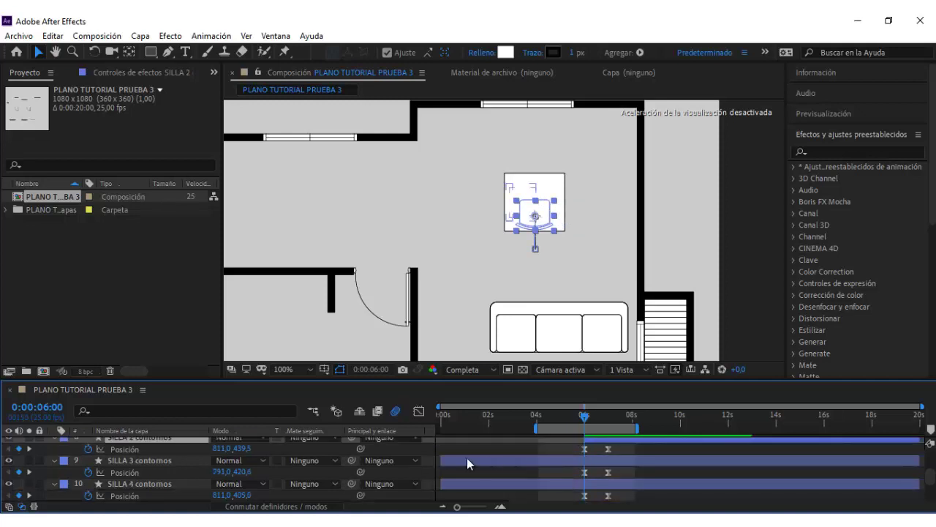
pyautogui.moveTo(466, 462); pyautogui.dragTo(610, 462)
pyautogui.moveTo(442, 484); pyautogui.dragTo(582, 487)
pyautogui.press('space')
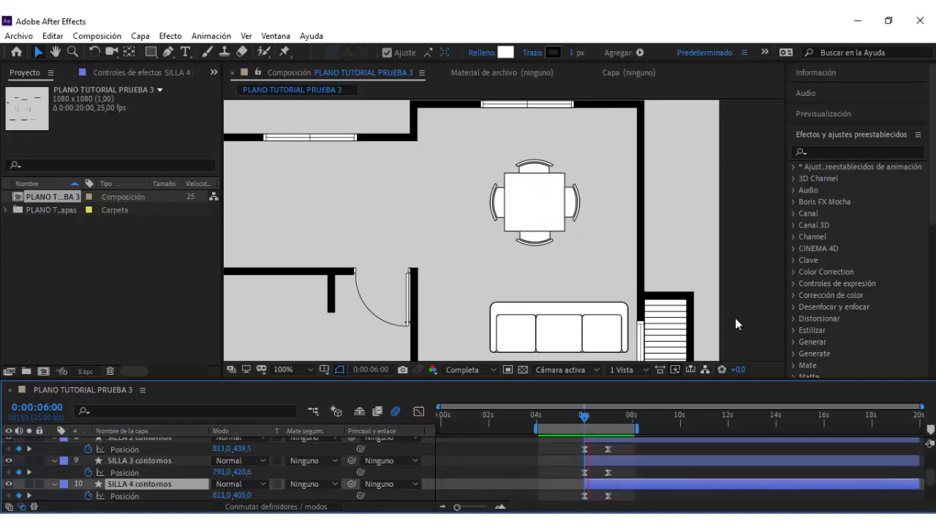
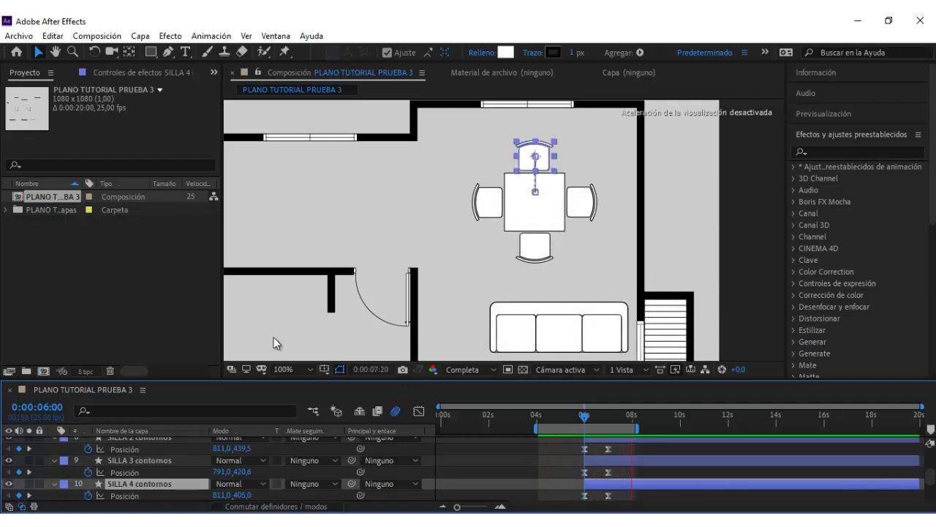
# - Stop playback, fit the plan in the viewer, put the playhead at 7:00 and extend the work area to about 10 s
pyautogui.click(574, 326)
pyautogui.click(303, 364)
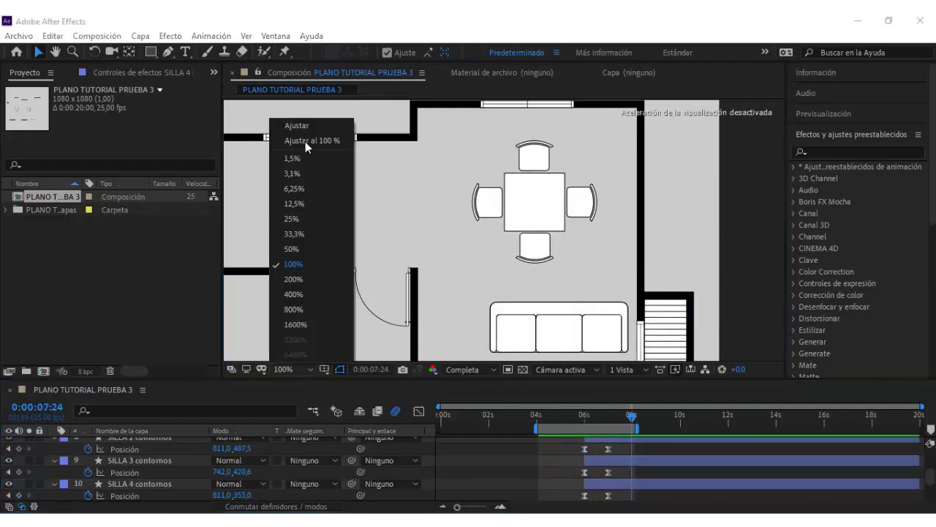
pyautogui.click(305, 141)
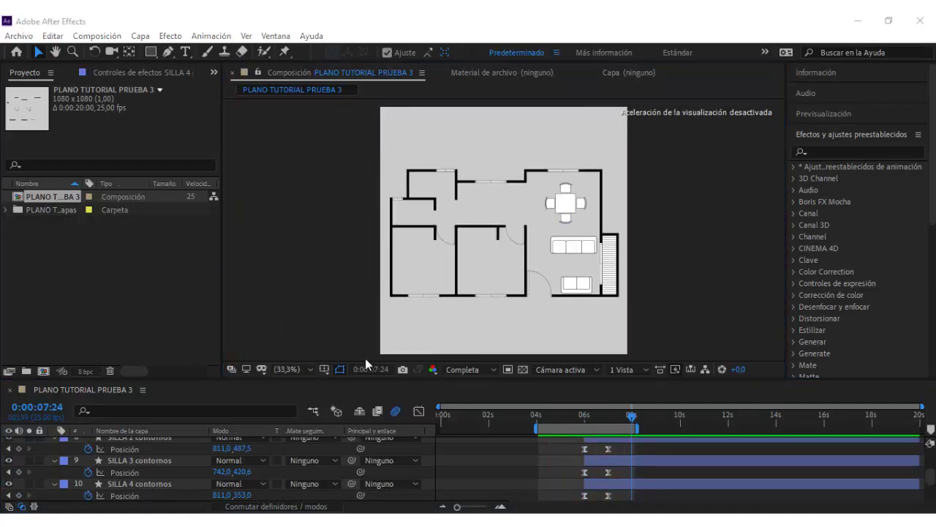
pyautogui.click(470, 506)
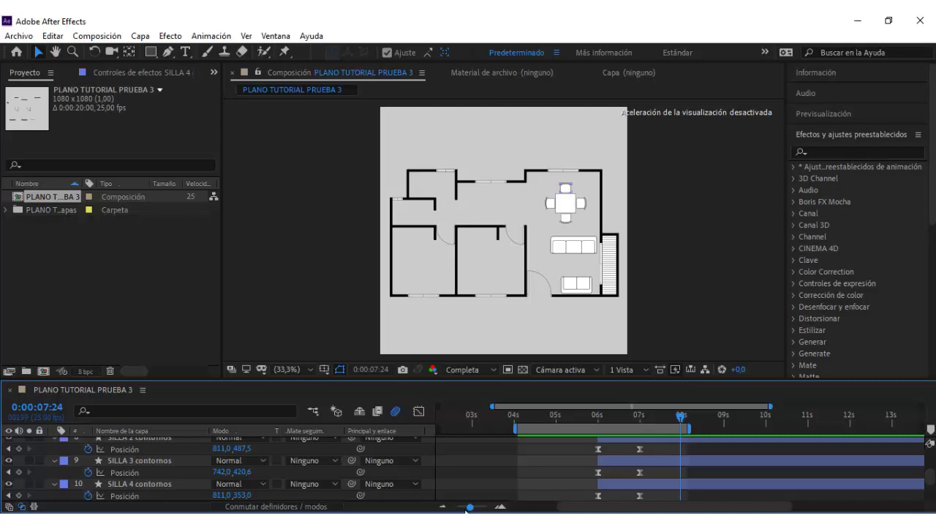
pyautogui.moveTo(467, 506); pyautogui.dragTo(457, 506)
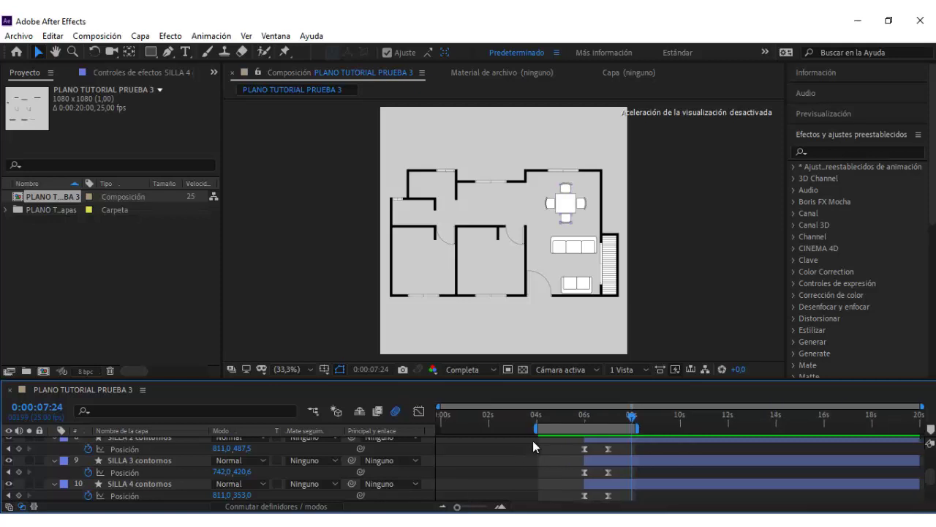
pyautogui.click(478, 506)
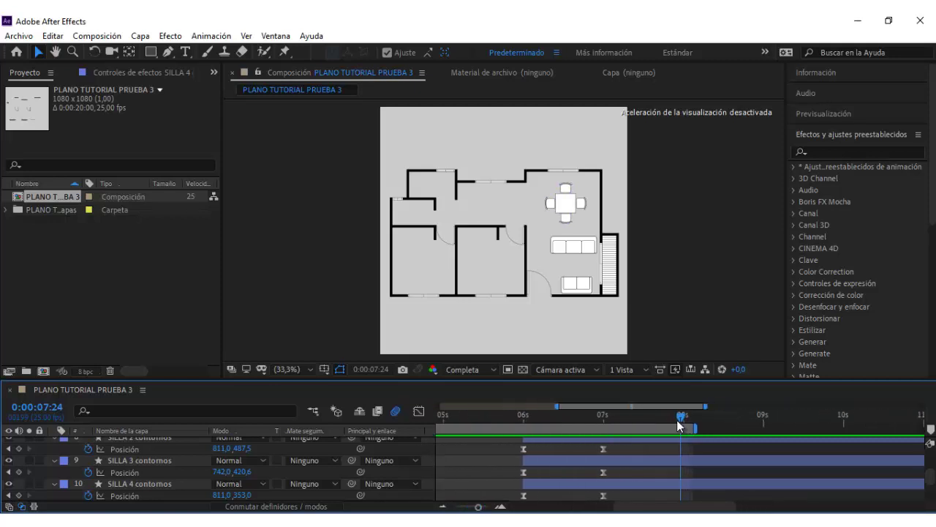
pyautogui.moveTo(665, 423); pyautogui.dragTo(605, 421)
pyautogui.moveTo(698, 428); pyautogui.dragTo(856, 428)
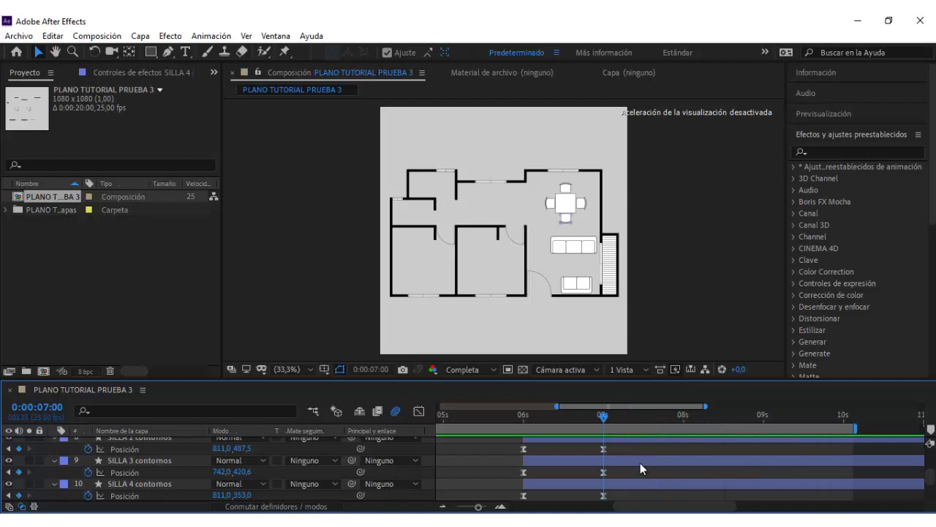
# - Collapse the four SILLA chair layers and make the CAMA 1 bed visible
pyautogui.scroll(3, 126, 475)
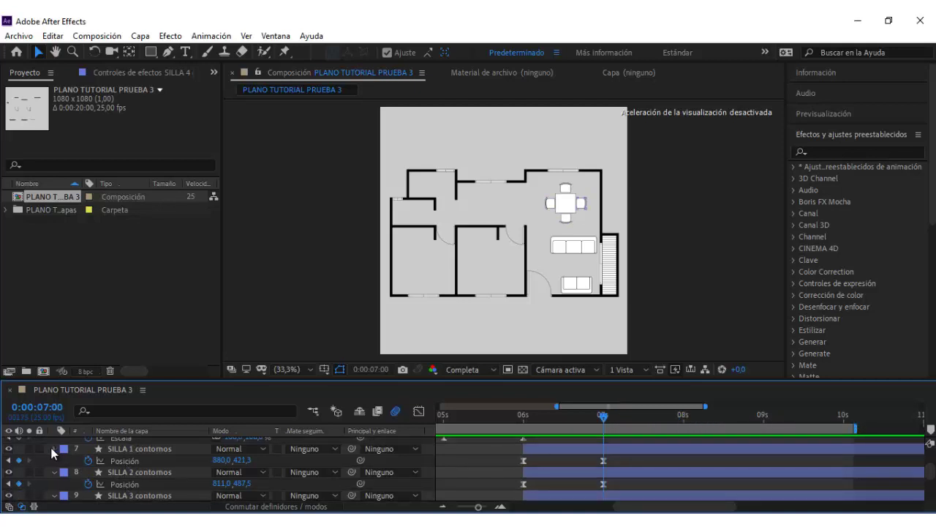
pyautogui.click(53, 448)
pyautogui.click(54, 460)
pyautogui.click(54, 495)
pyautogui.scroll(-1, 52, 472)
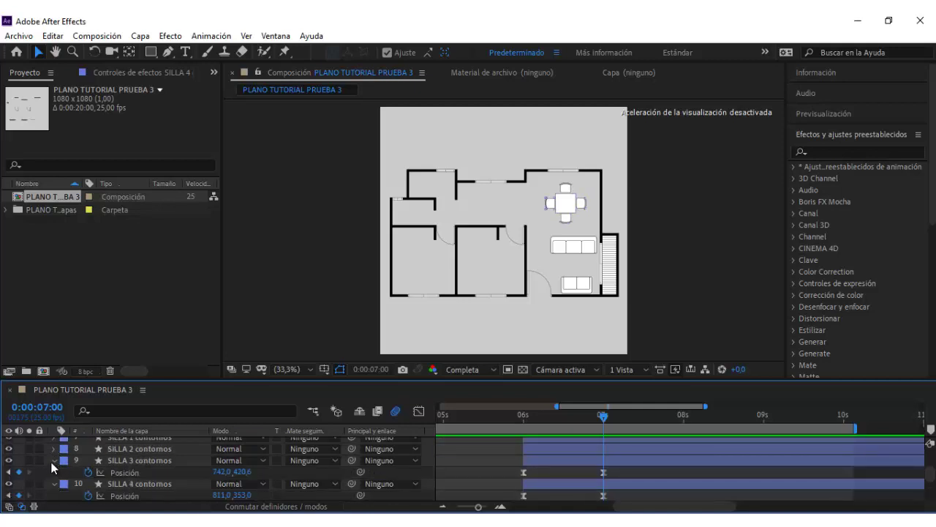
pyautogui.click(55, 461)
pyautogui.click(54, 472)
pyautogui.click(9, 483)
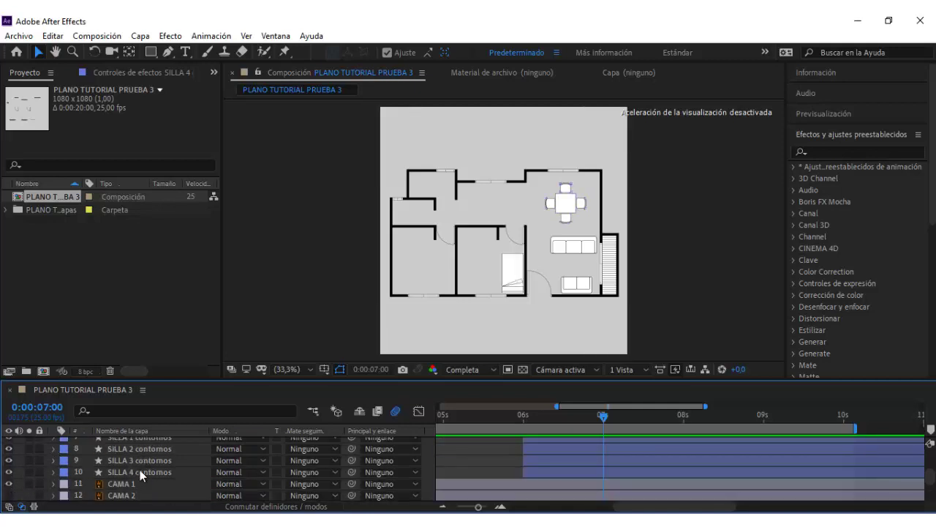
pyautogui.scroll(-3, 140, 470)
# - Keyframe CAMA 1's Position at 7:00 and 8:00, with the 7:00 position shifted right
pyautogui.click(125, 449)
pyautogui.press('p')
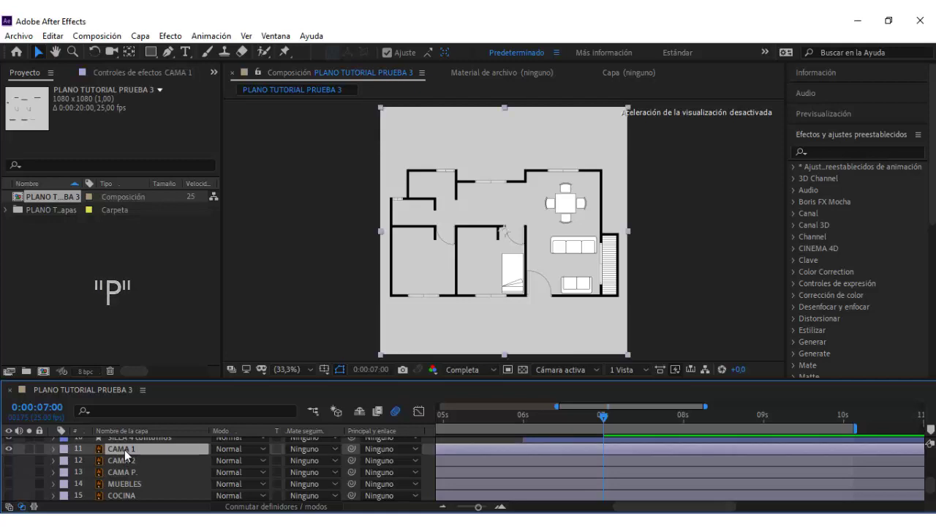
pyautogui.click(89, 461)
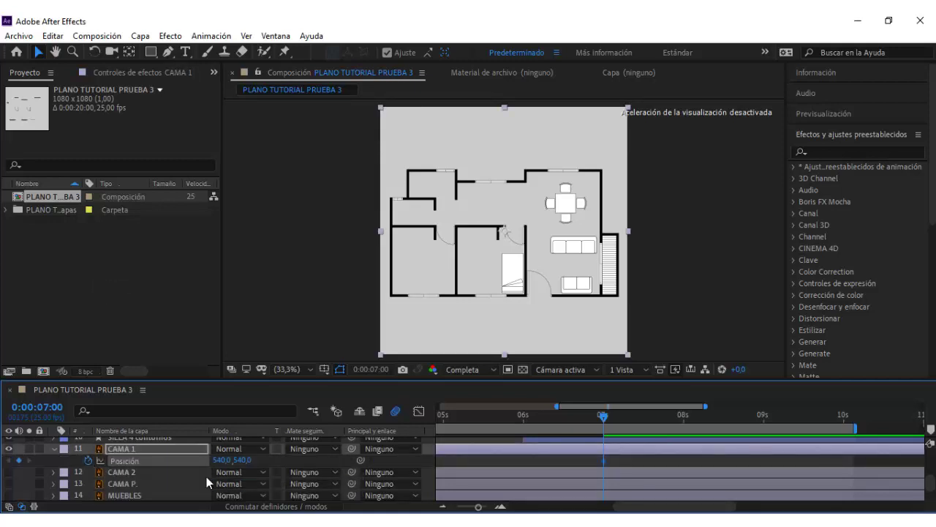
pyautogui.click(683, 416)
pyautogui.click(605, 432)
pyautogui.hotkey('shift', 'Right')
pyautogui.hotkey('shift', 'Right')
pyautogui.hotkey('shift', 'Right')
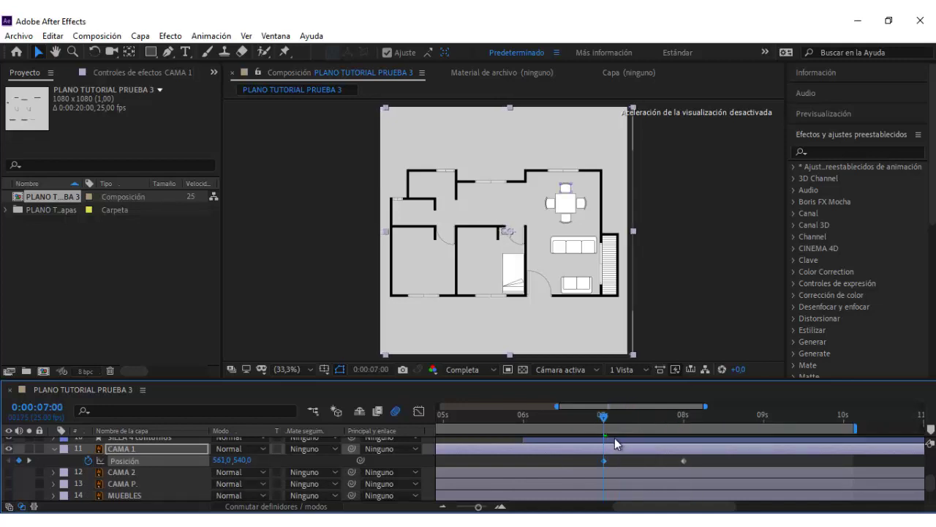
pyautogui.hotkey('shift', 'Right')
pyautogui.hotkey('shift', 'Right')
pyautogui.hotkey('shift', 'Right')
pyautogui.hotkey('shift', 'Right')
pyautogui.press('Right')
pyautogui.hotkey('shift', 'Right')
pyautogui.hotkey('shift', 'Right')
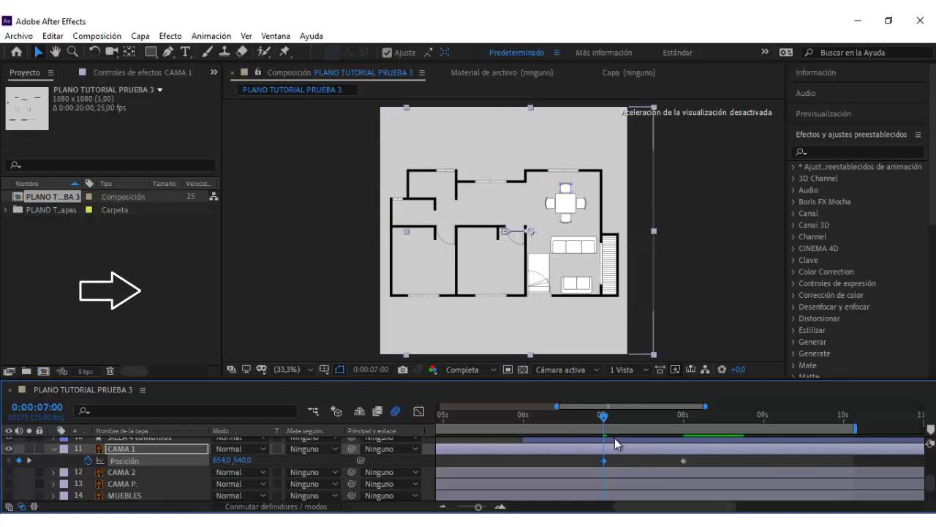
pyautogui.hotkey('shift', 'Right')
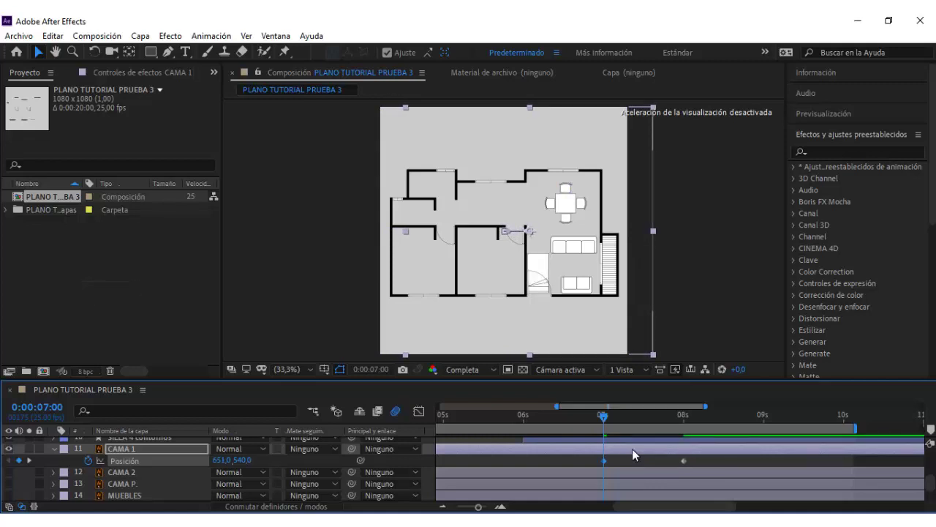
# - Apply Easy Ease to both bed Position keyframes and adjust the ease influence on the speed curve
pyautogui.click(656, 469)
pyautogui.click(592, 461)
pyautogui.rightClick(681, 462)
pyautogui.moveTo(684, 457)
pyautogui.click(648, 393)
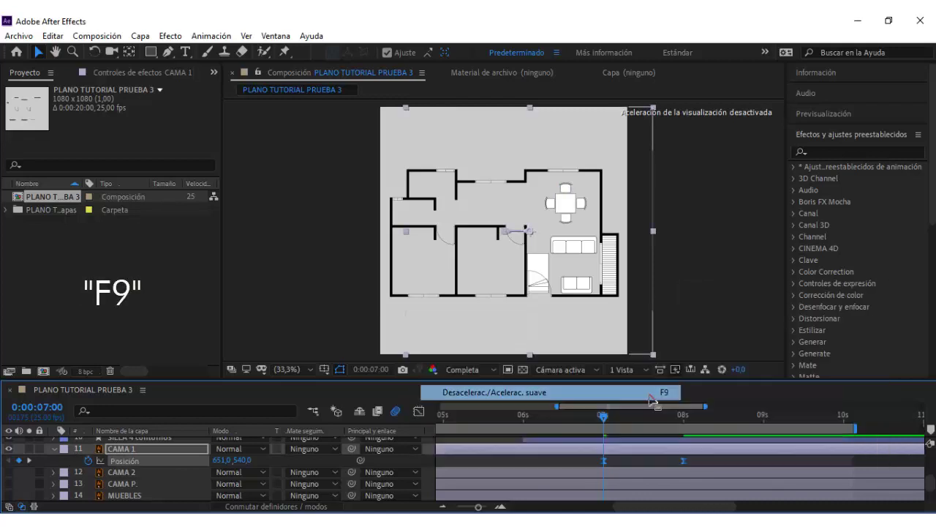
pyautogui.moveTo(603, 416); pyautogui.dragTo(623, 415)
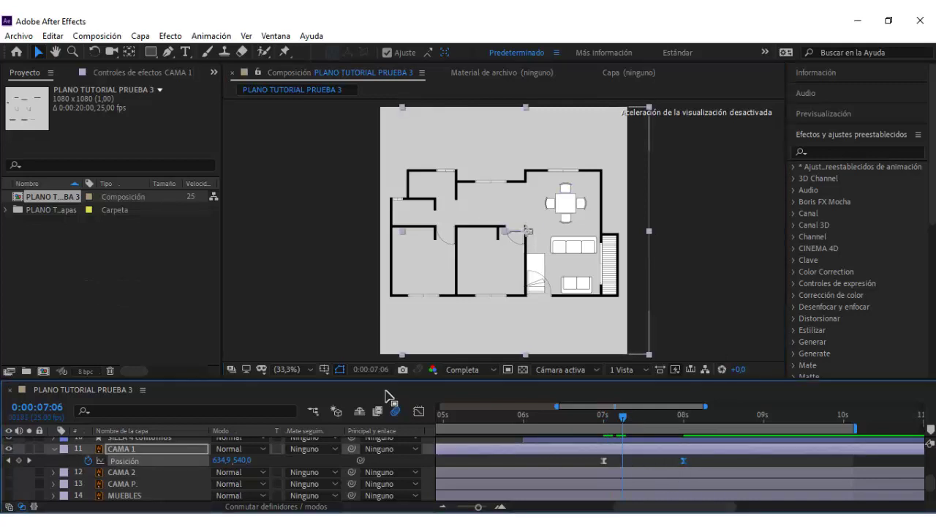
pyautogui.click(418, 411)
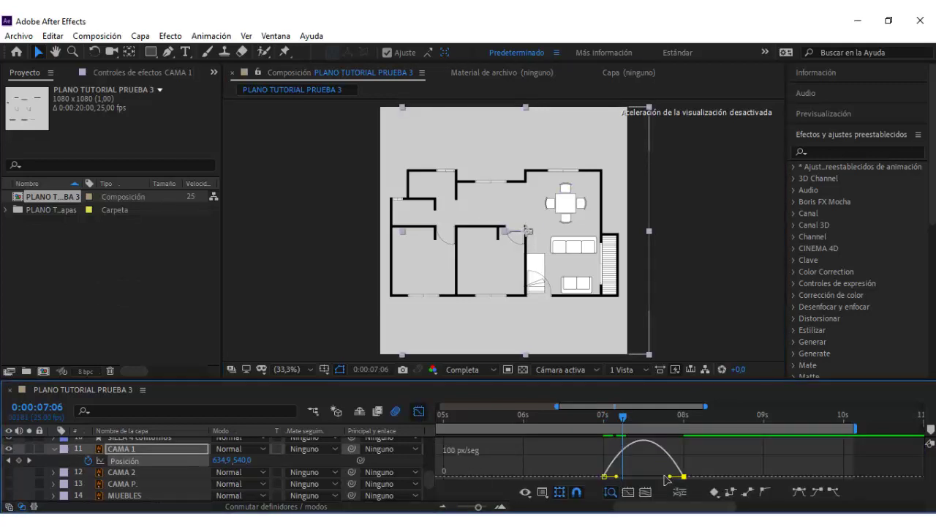
pyautogui.moveTo(668, 479); pyautogui.dragTo(624, 443)
pyautogui.hotkey('shift', 'F3')
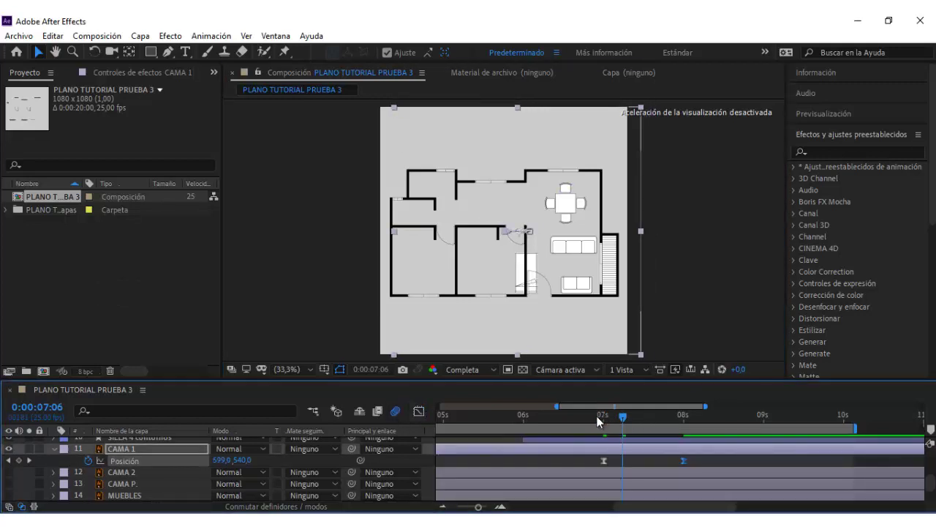
# - Preview and scrub the bed's slide-in from 7:00 to 8:00 to check it
pyautogui.click(597, 416)
pyautogui.press('space')
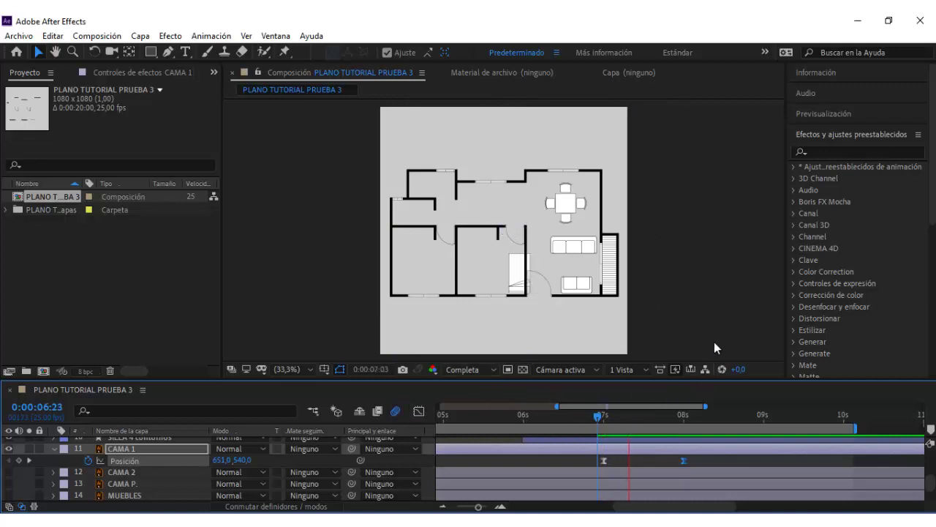
pyautogui.press('space')
pyautogui.moveTo(649, 418); pyautogui.dragTo(604, 424)
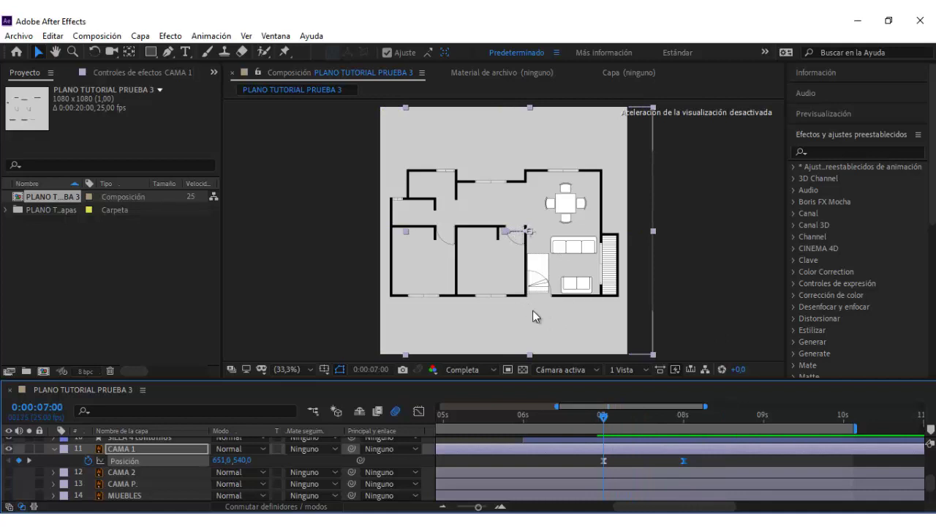
pyautogui.moveTo(606, 415); pyautogui.dragTo(678, 428)
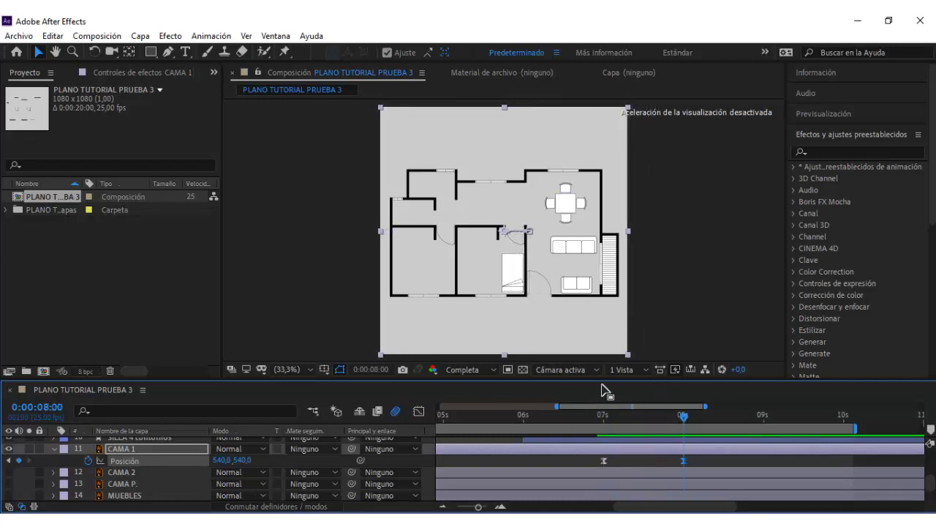
# - With CAMA 1 selected, add a new shape layer and switch to the Rectangle tool
pyautogui.click(661, 328)
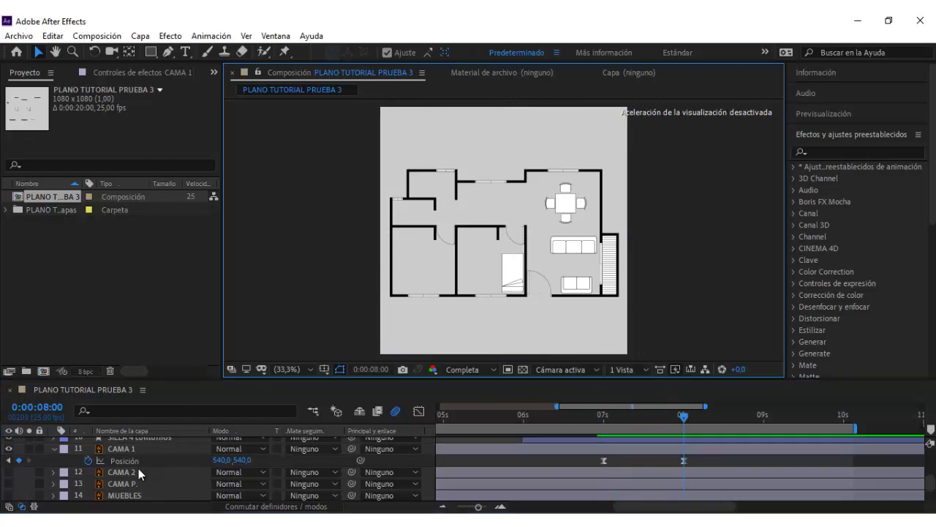
pyautogui.click(129, 448)
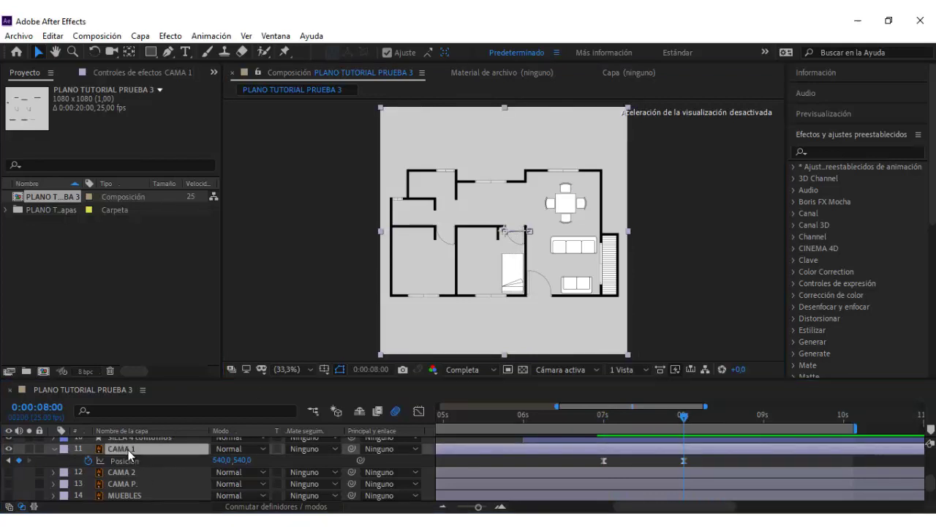
pyautogui.click(140, 36)
pyautogui.moveTo(147, 51)
pyautogui.click(468, 127)
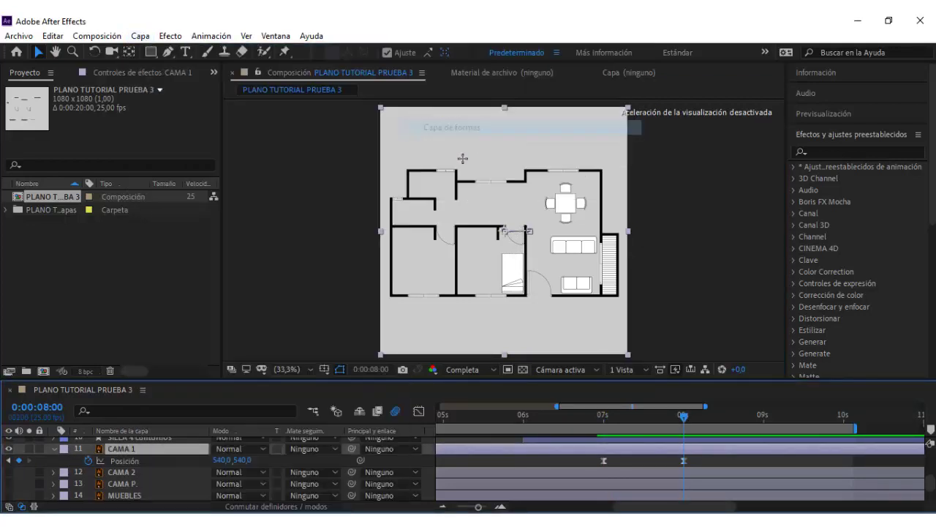
pyautogui.press('q')
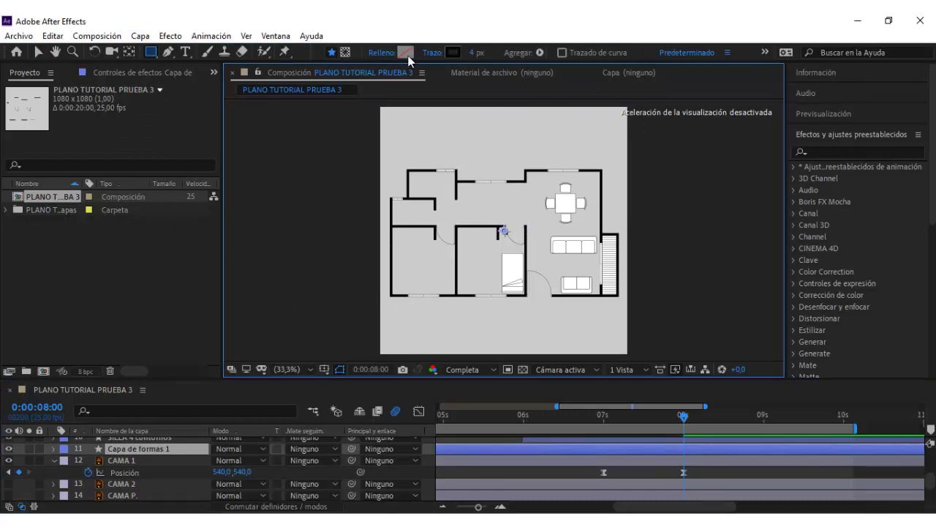
# - Set the shape fill to bright yellow and the stroke width to 0 px
pyautogui.click(407, 54)
pyautogui.moveTo(689, 429); pyautogui.dragTo(687, 403)
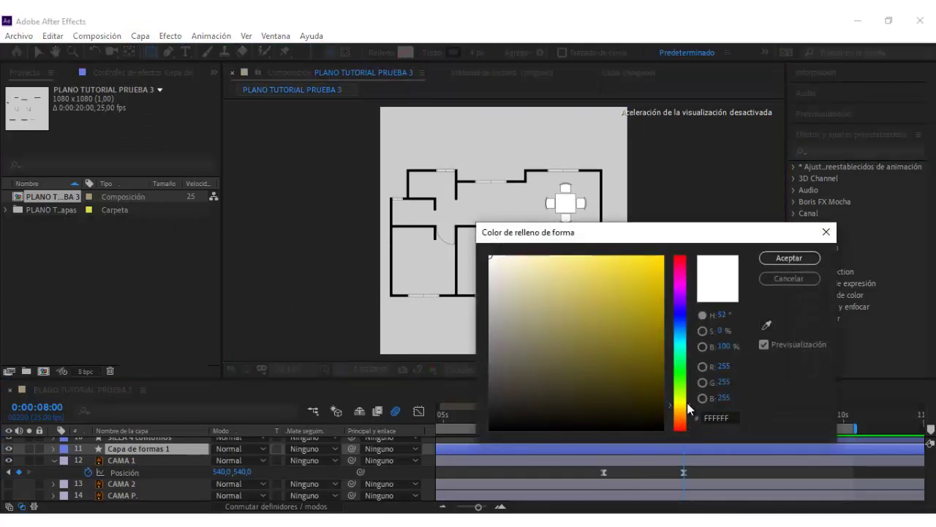
pyautogui.click(661, 257)
pyautogui.click(764, 258)
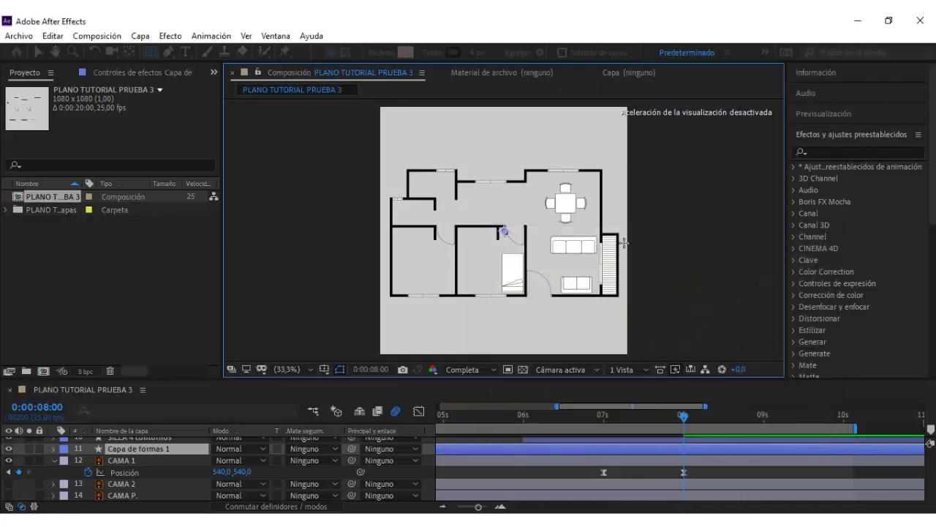
pyautogui.click(473, 52)
pyautogui.write('0')
pyautogui.press('Return')
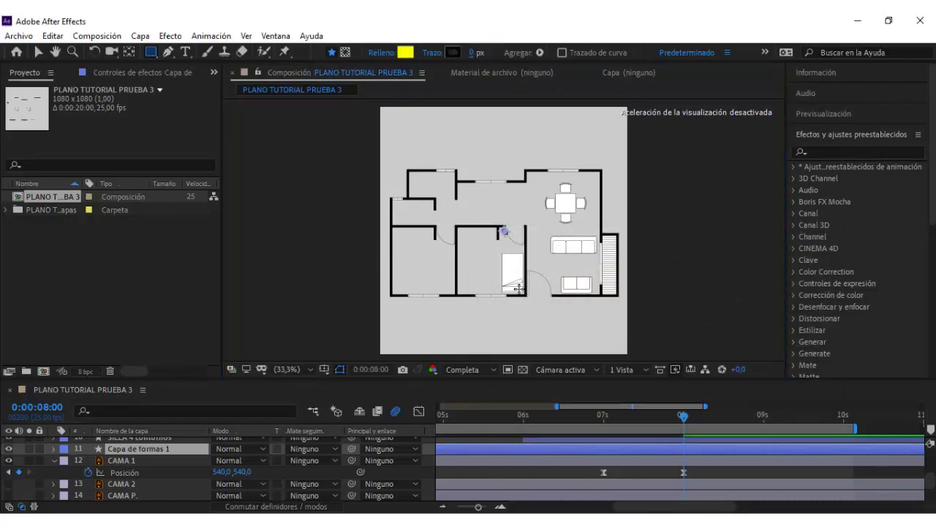
# - Draw a yellow rectangle over the bed and set Capa de formas 1 as CAMA 1's alpha matte
pyautogui.scroll(3, 511, 295)
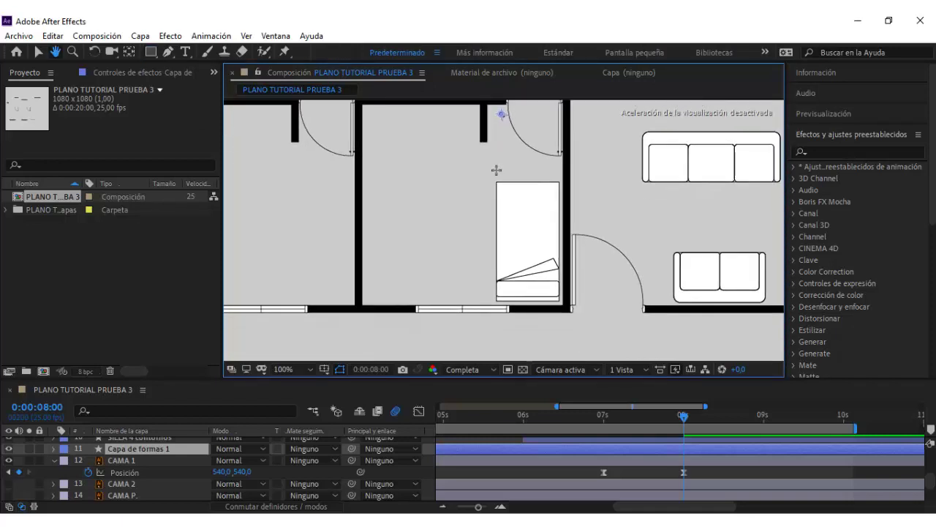
pyautogui.moveTo(495, 177); pyautogui.dragTo(564, 305)
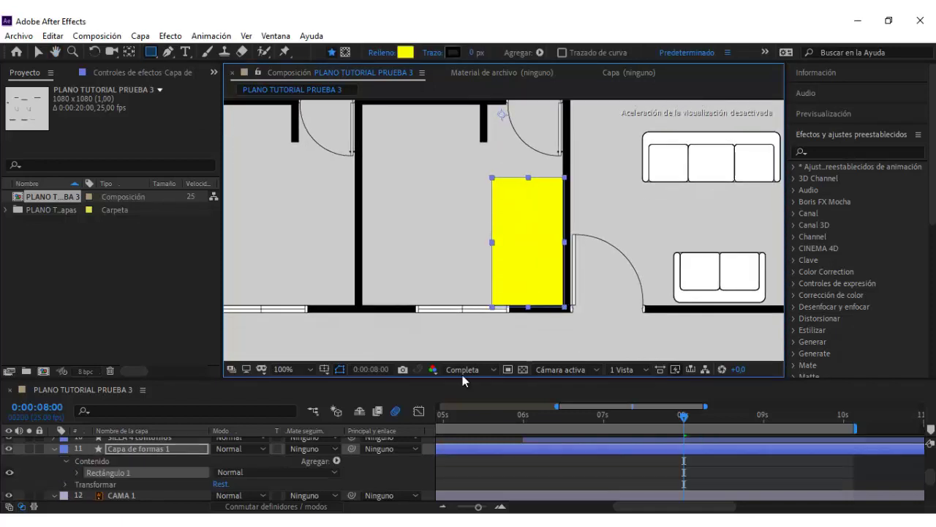
pyautogui.click(54, 448)
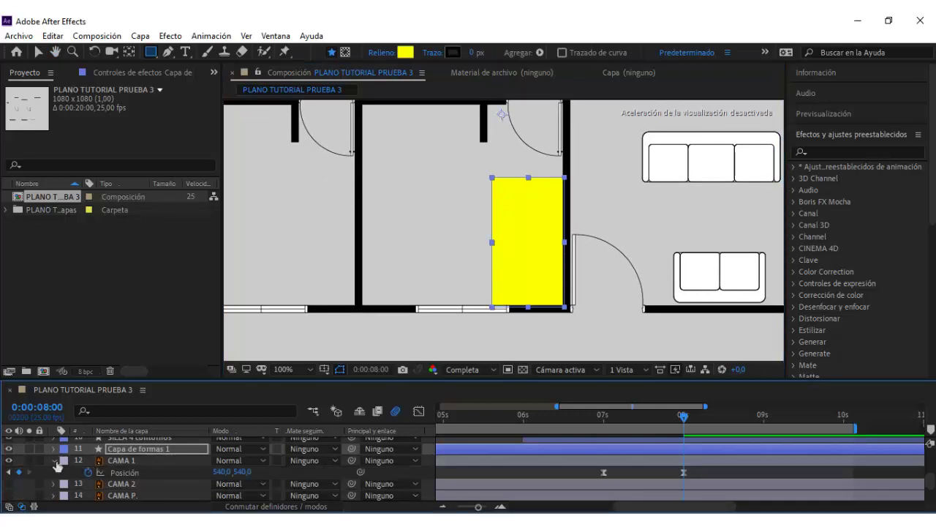
pyautogui.click(308, 460)
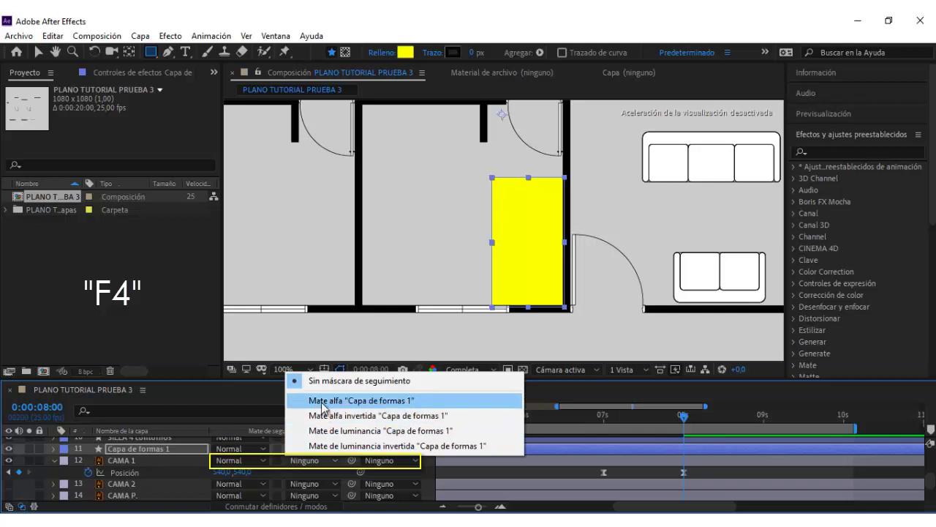
pyautogui.click(323, 403)
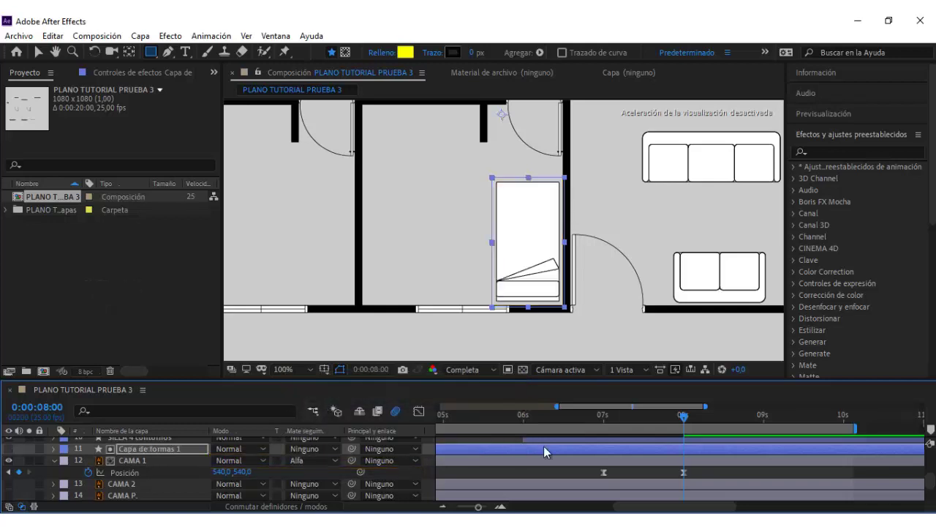
# - Set viewer magnification to 33.3% and return the playhead to the 07s keyframe
pyautogui.moveTo(608, 418); pyautogui.dragTo(597, 419)
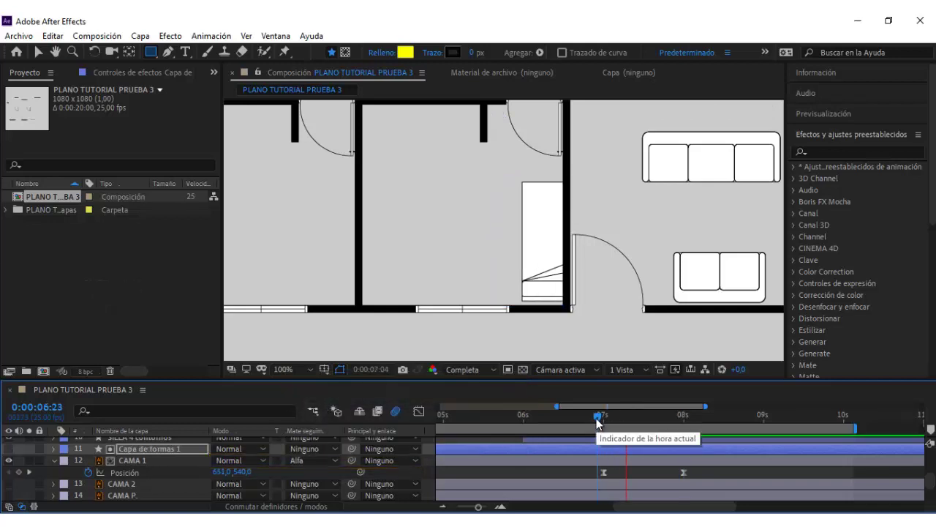
pyautogui.click(292, 368)
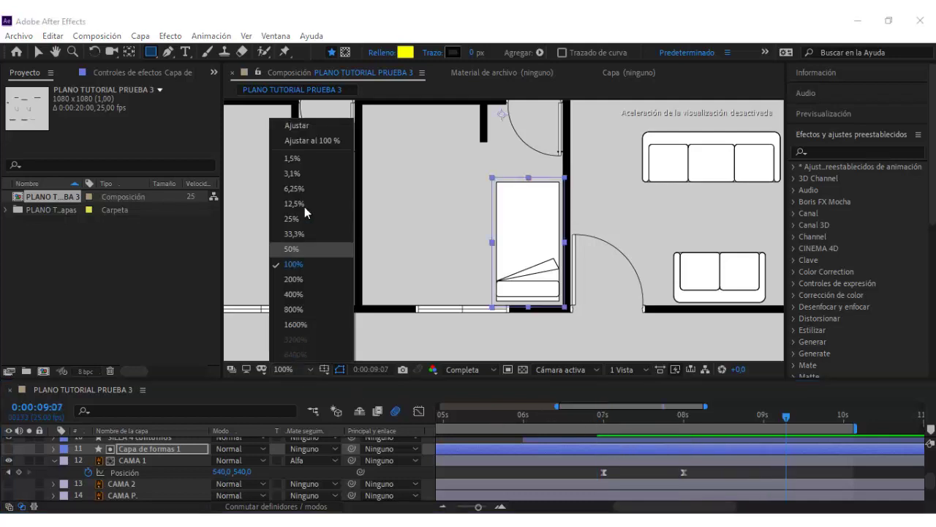
pyautogui.click(293, 264)
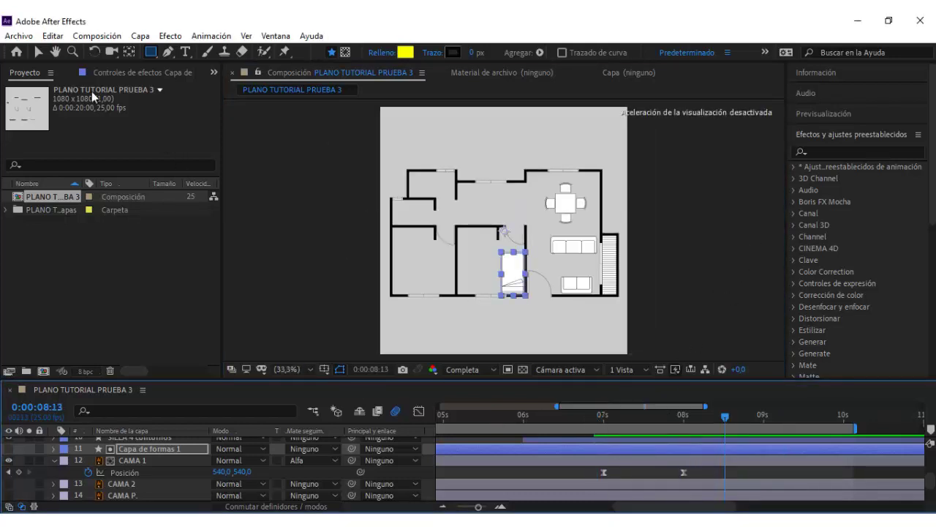
pyautogui.press('v')
pyautogui.moveTo(621, 415); pyautogui.dragTo(604, 415)
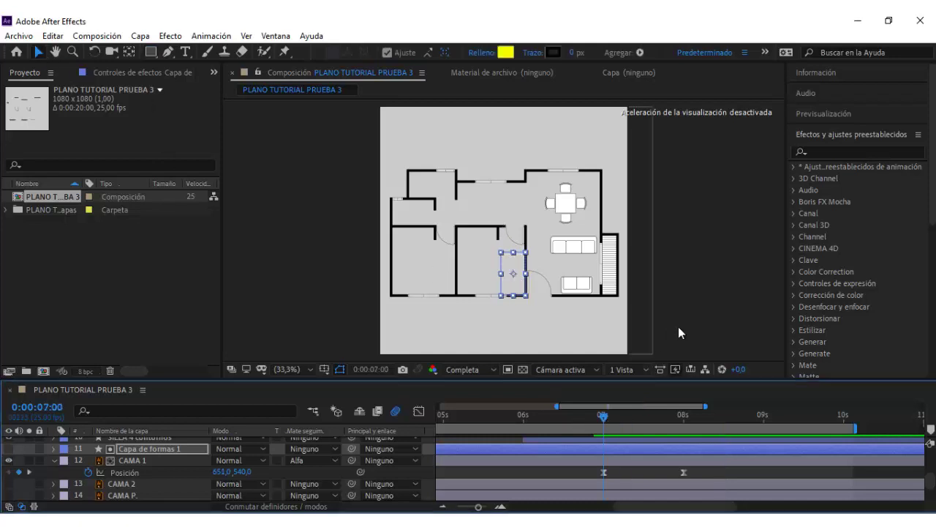
# - Show CAMA 2 and keyframe its Position at 07s and 08s, nudging the 07s position left
pyautogui.click(8, 483)
pyautogui.click(132, 485)
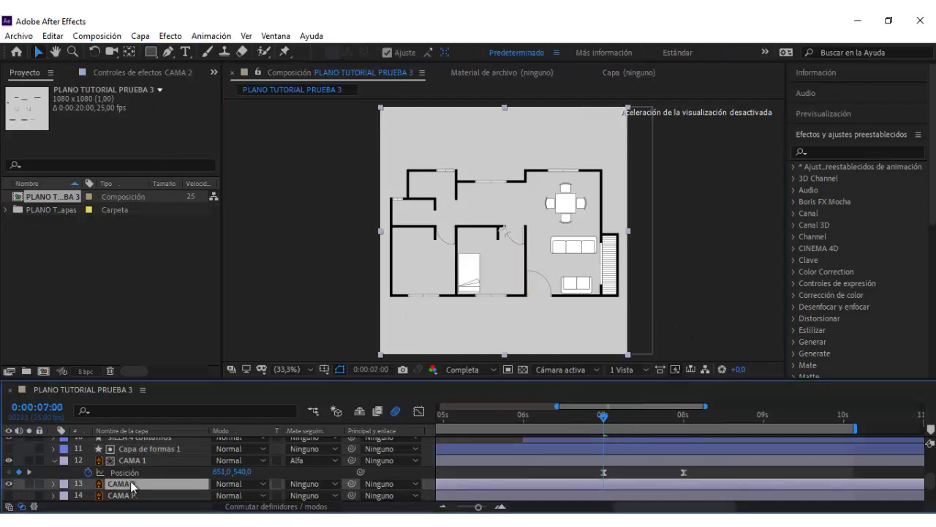
pyautogui.press('p')
pyautogui.click(88, 495)
pyautogui.press('k')
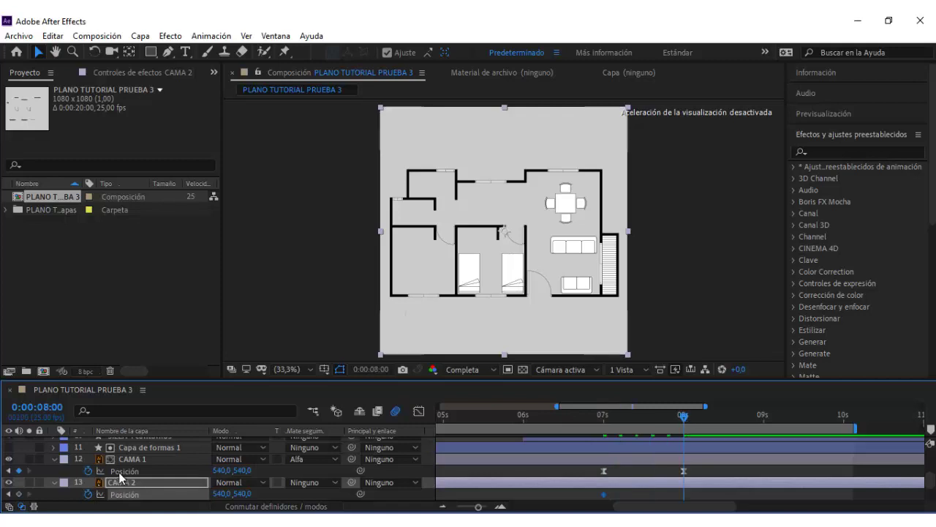
pyautogui.scroll(-2, 119, 477)
pyautogui.scroll(2, 648, 458)
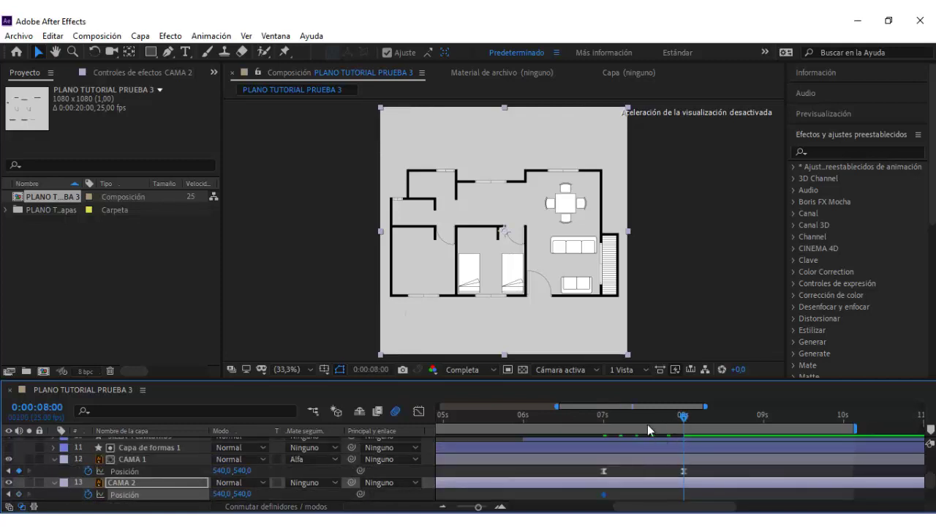
pyautogui.moveTo(648, 429)
pyautogui.mouseDown()
pyautogui.moveTo(684, 421)
pyautogui.moveTo(603, 418)
pyautogui.mouseUp()
pyautogui.hotkey('shift', 'Left')
pyautogui.hotkey('shift', 'Left')
pyautogui.hotkey('shift', 'Left')
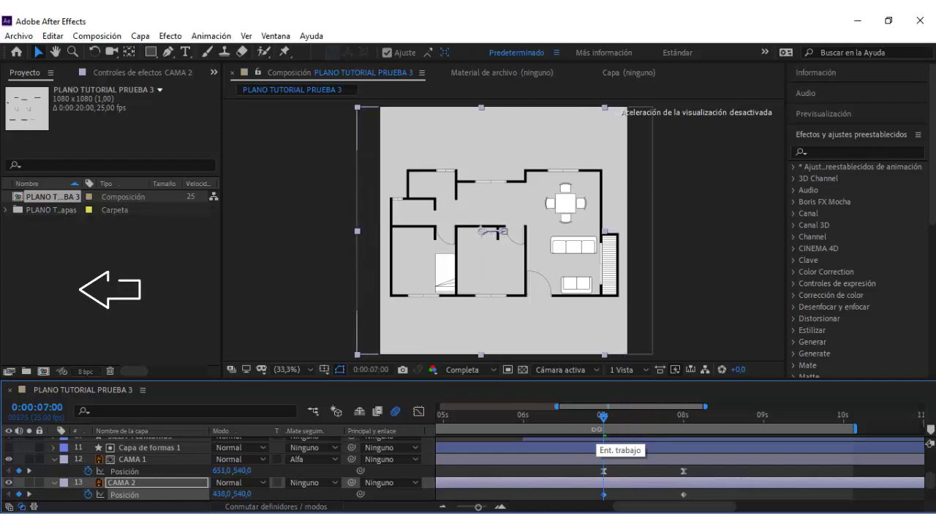
pyautogui.press('Left')
pyautogui.press('Left')
pyautogui.press('Left')
# - Apply Easy Ease to CAMA 2's Position keyframes and check its speed curve
pyautogui.rightClick(684, 495)
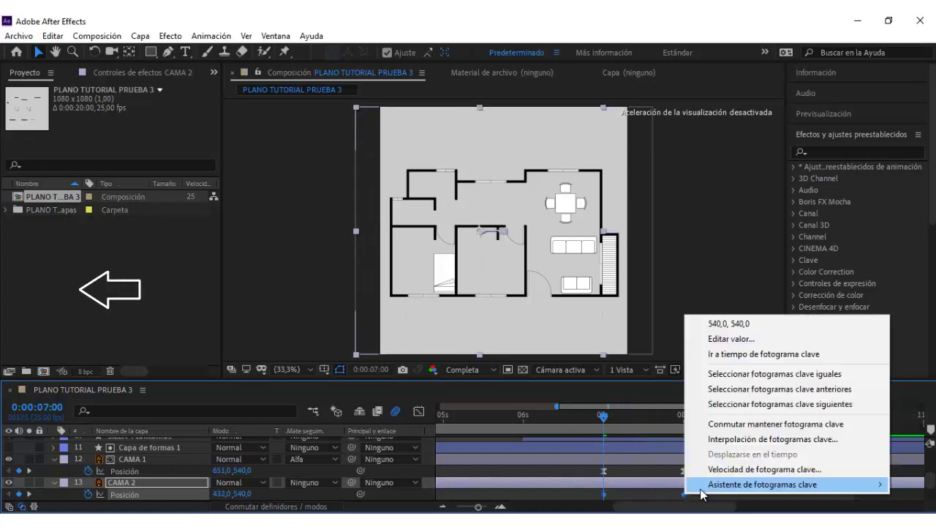
pyautogui.click(585, 477)
pyautogui.click(418, 411)
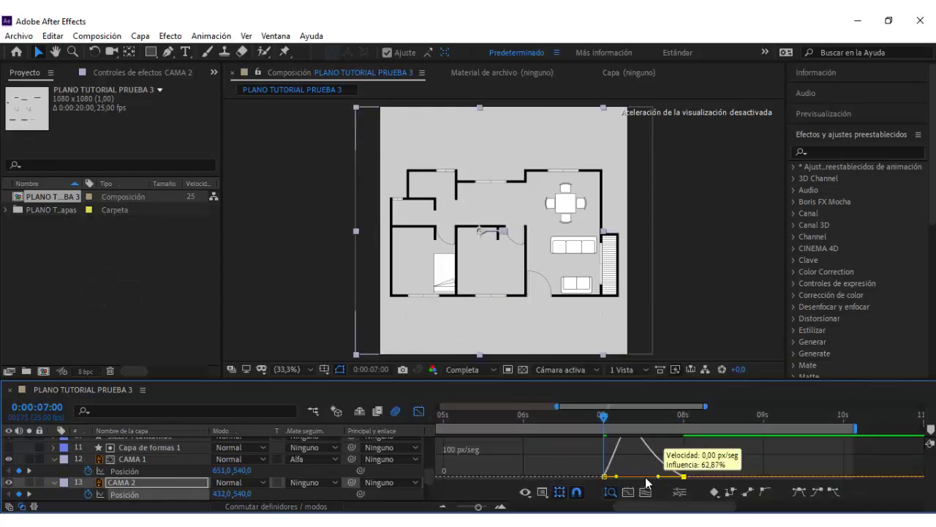
pyautogui.click(418, 412)
pyautogui.moveTo(607, 420); pyautogui.dragTo(683, 415)
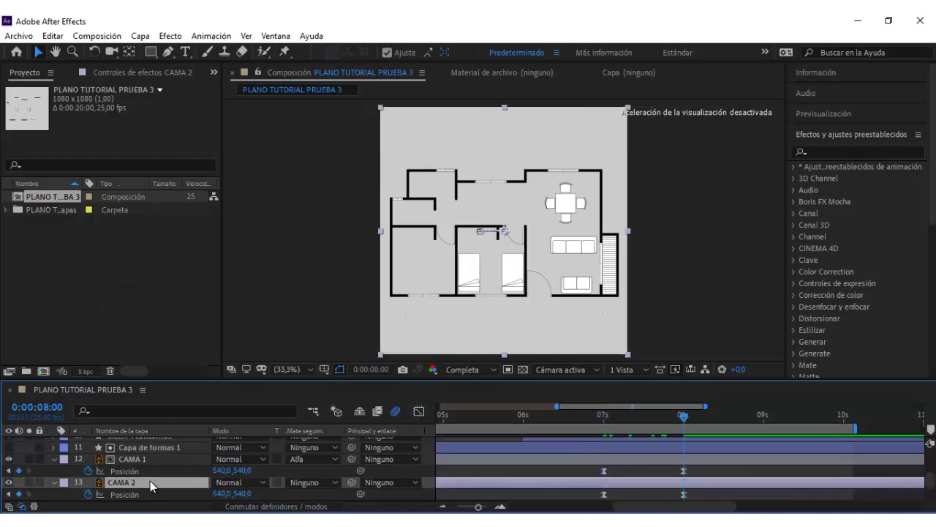
# - Draw a new shape-layer rectangle over the second bed and use it as CAMA 2's alpha matte
pyautogui.click(141, 36)
pyautogui.click(463, 127)
pyautogui.scroll(3, 449, 271)
pyautogui.scroll(-2, 563, 194)
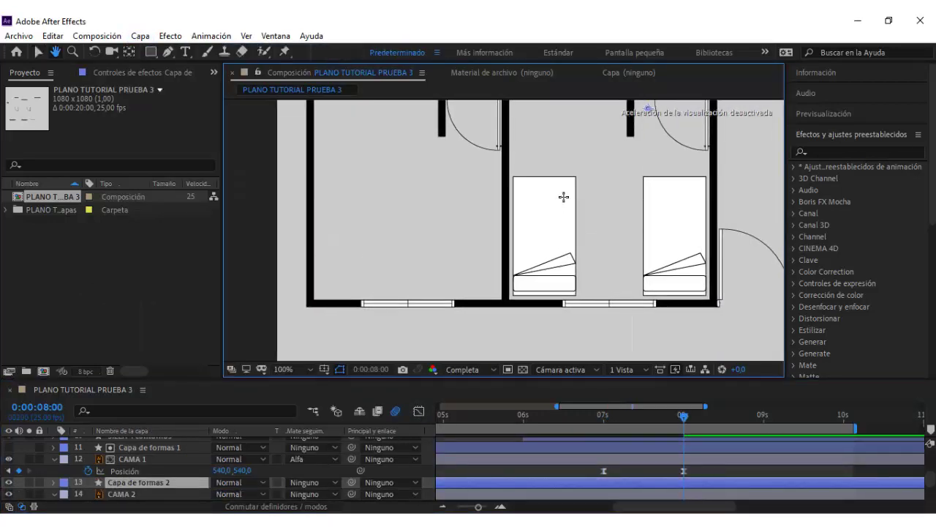
pyautogui.press('q')
pyautogui.moveTo(580, 172)
pyautogui.mouseDown()
pyautogui.moveTo(507, 273)
pyautogui.moveTo(507, 301)
pyautogui.mouseUp()
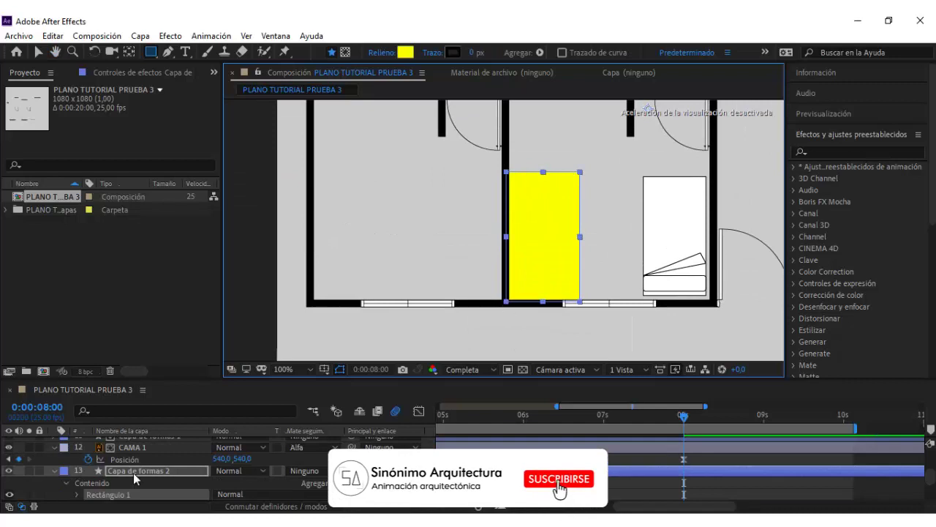
pyautogui.scroll(-1, 136, 479)
pyautogui.click(306, 482)
pyautogui.click(361, 422)
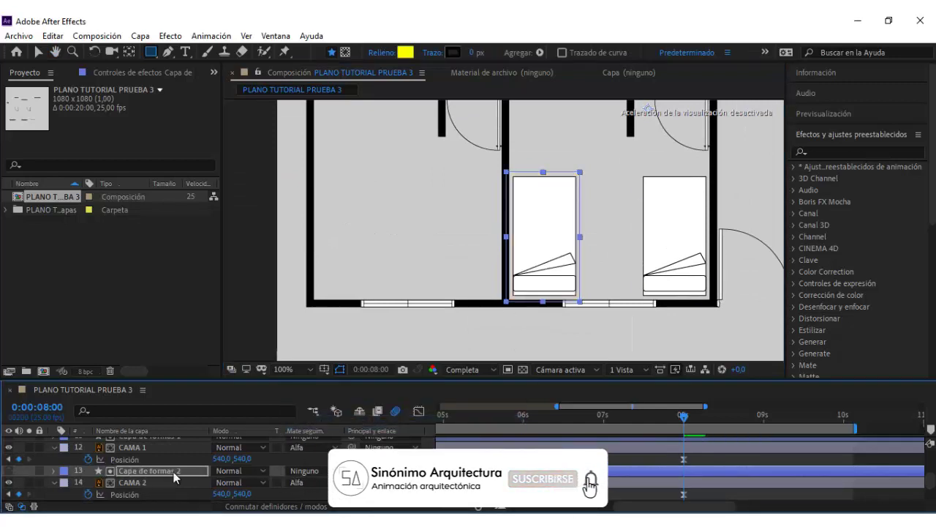
# - Return the playhead to 07:00 and set the viewer magnification to 33.3%
pyautogui.scroll(1, 633, 445)
pyautogui.scroll(-3, 634, 445)
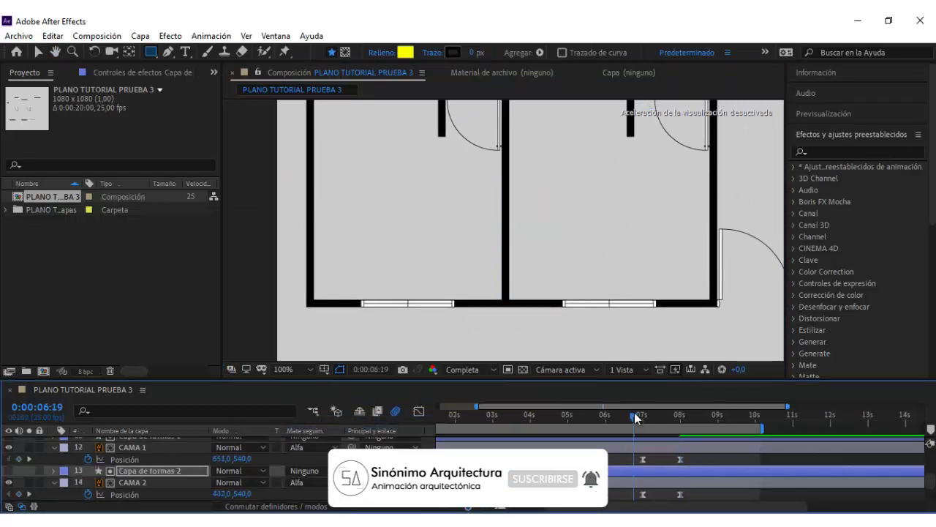
pyautogui.click(643, 415)
pyautogui.click(293, 369)
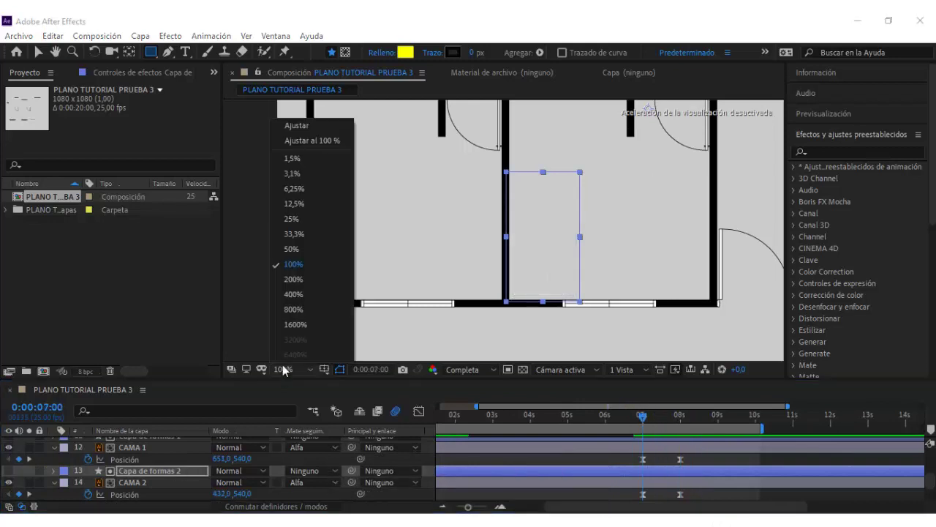
pyautogui.click(274, 243)
pyautogui.press('v')
pyautogui.scroll(-1, 132, 471)
# - Show CAMA P. and keyframe its Position at 07s and 08s, shifting the 07s position left
pyautogui.click(9, 471)
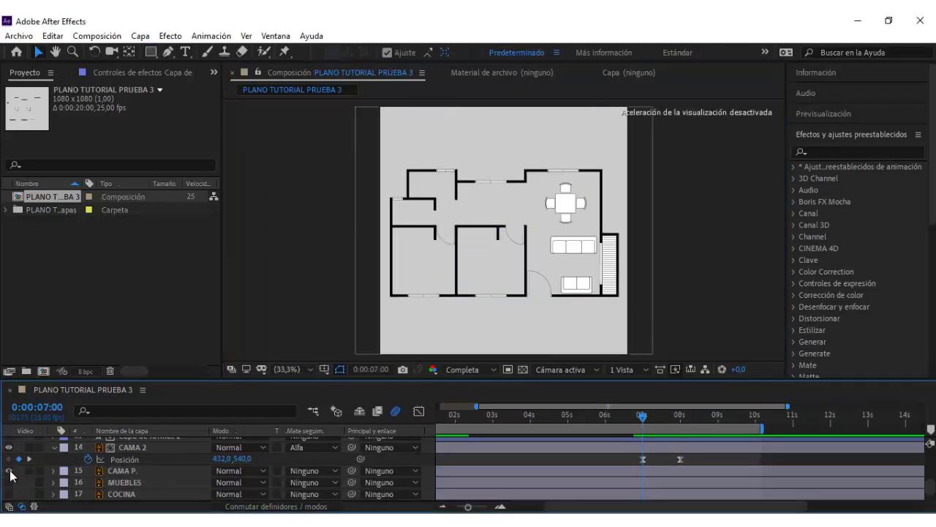
pyautogui.click(132, 471)
pyautogui.click(88, 483)
pyautogui.moveTo(642, 415)
pyautogui.mouseDown()
pyautogui.moveTo(680, 415)
pyautogui.moveTo(644, 415)
pyautogui.mouseUp()
pyautogui.click(18, 482)
pyautogui.press('Left')
pyautogui.press('Left')
pyautogui.press('Left')
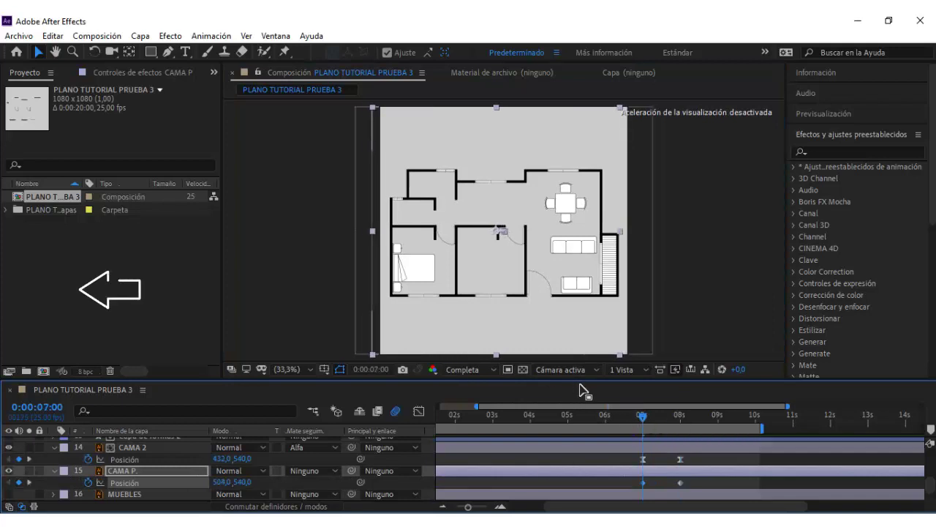
pyautogui.press('Left')
pyautogui.press('Left')
pyautogui.press('Left')
pyautogui.press('Left')
pyautogui.press('Left')
pyautogui.press('Left')
pyautogui.press('Left')
pyautogui.press('Left')
pyautogui.press('Left')
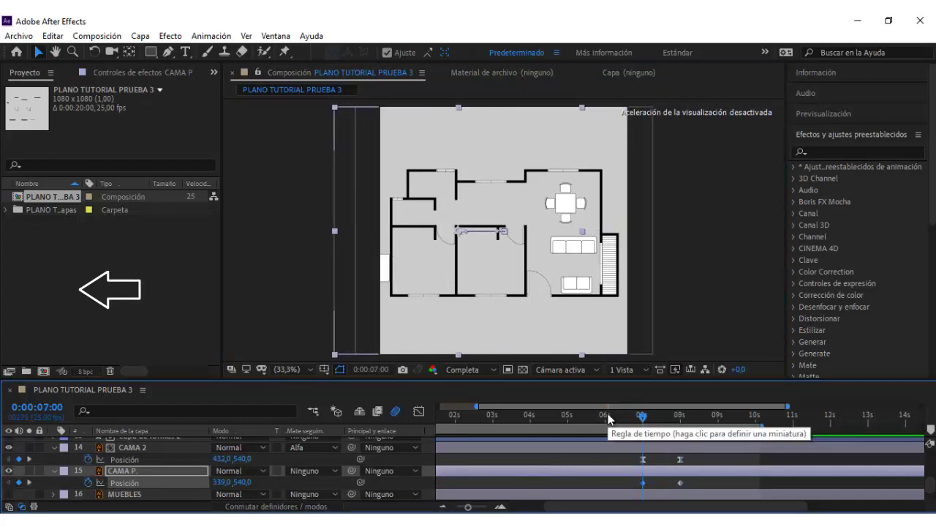
# - Apply Easy Ease to CAMA P.'s Position keyframes and review the speed curve
pyautogui.rightClick(680, 482)
pyautogui.moveTo(691, 473)
pyautogui.click(662, 413)
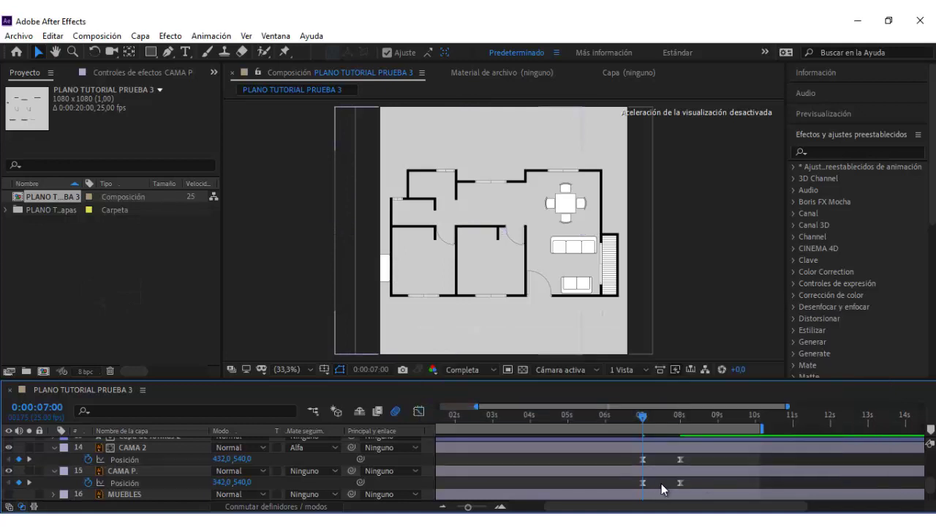
pyautogui.click(419, 414)
pyautogui.click(419, 414)
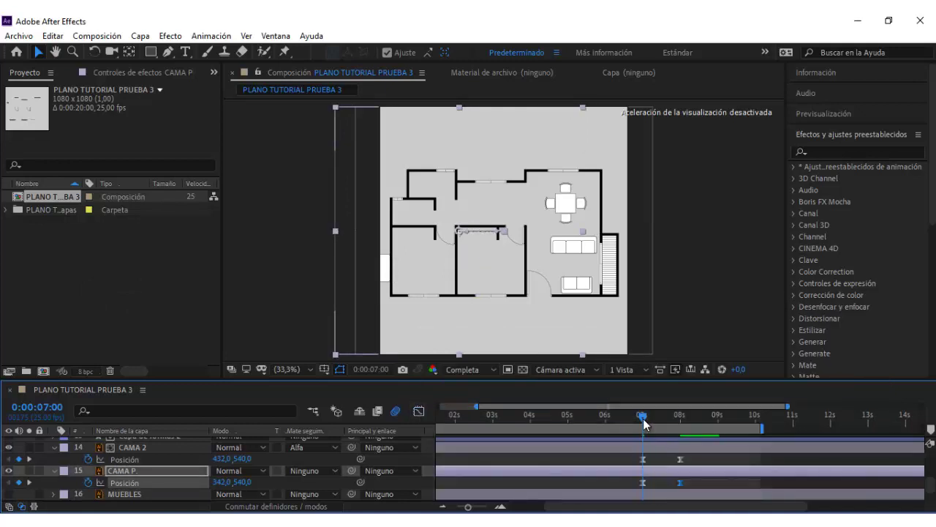
pyautogui.moveTo(643, 416); pyautogui.dragTo(678, 417)
# - Draw a rectangle shape layer over the double bed and use it as CAMA P.'s alpha matte
pyautogui.click(143, 471)
pyautogui.click(141, 36)
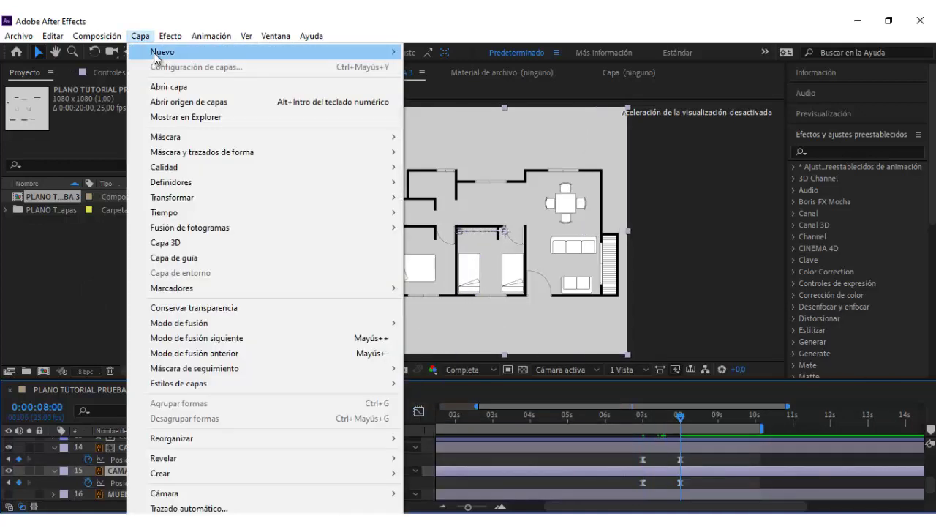
pyautogui.moveTo(198, 52)
pyautogui.click(455, 125)
pyautogui.scroll(3, 389, 164)
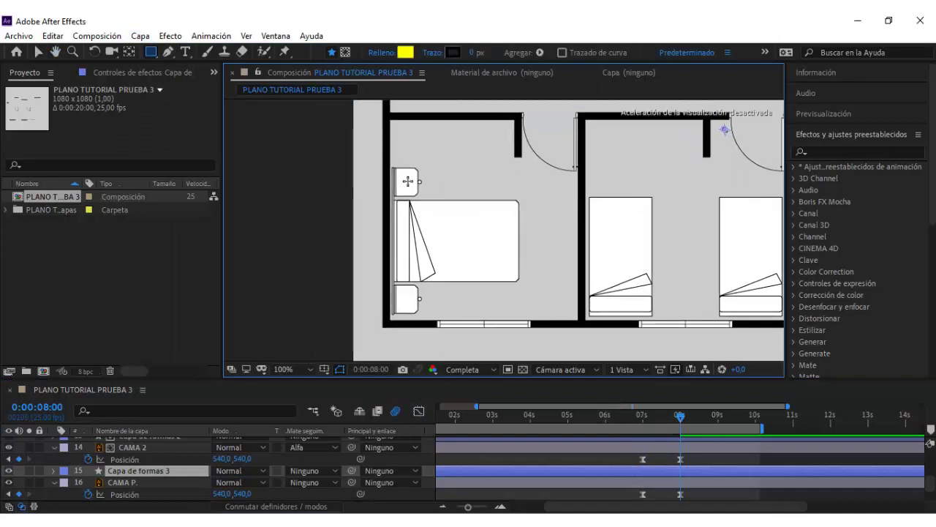
pyautogui.moveTo(390, 164); pyautogui.dragTo(528, 317)
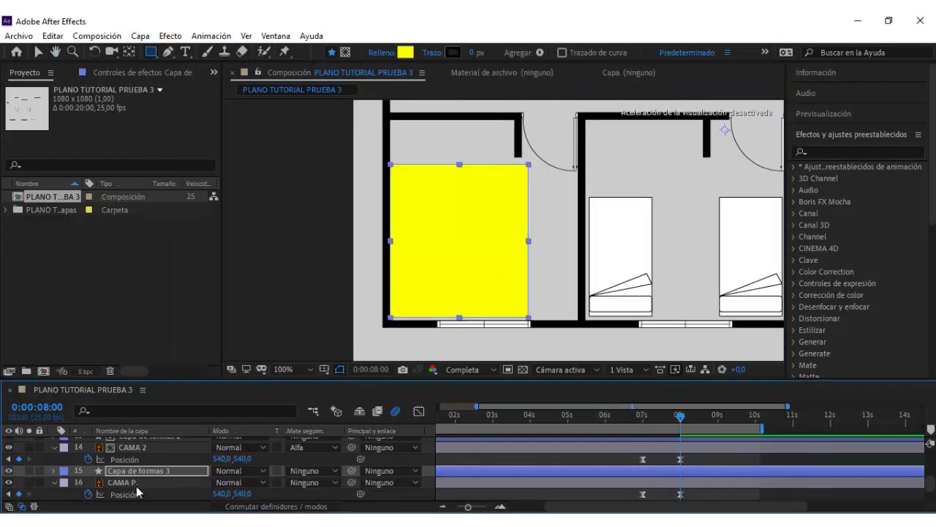
pyautogui.click(311, 482)
pyautogui.click(336, 418)
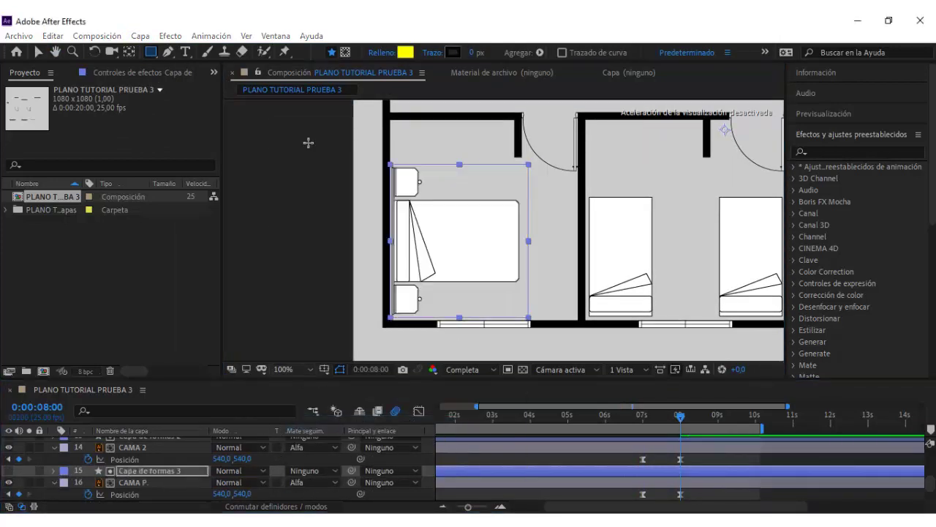
# - Scrub from 6:16 onward to check the bed reveals and their final positions
pyautogui.scroll(-3, 308, 141)
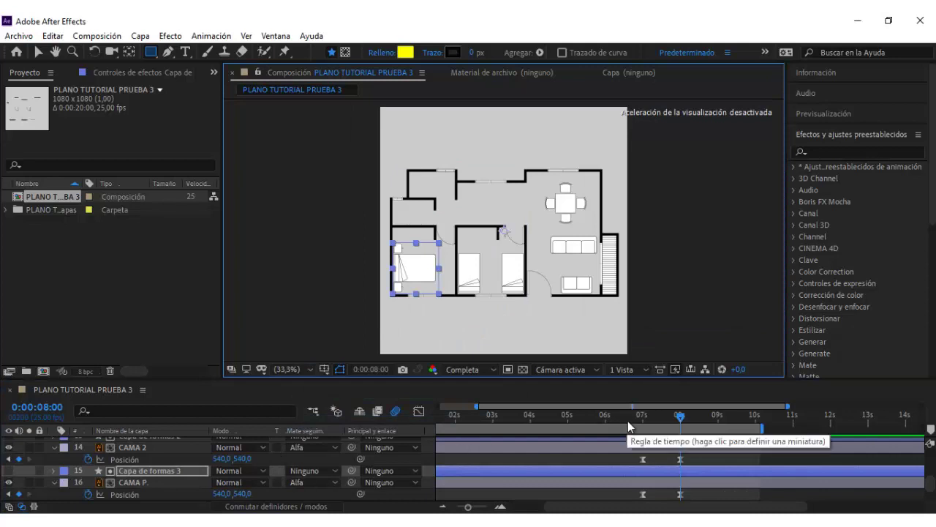
pyautogui.click(629, 418)
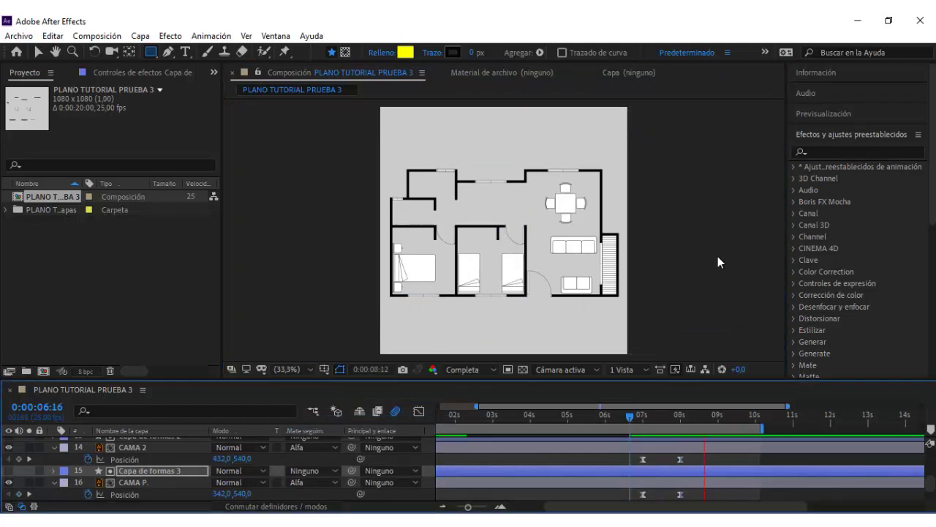
pyautogui.click(725, 417)
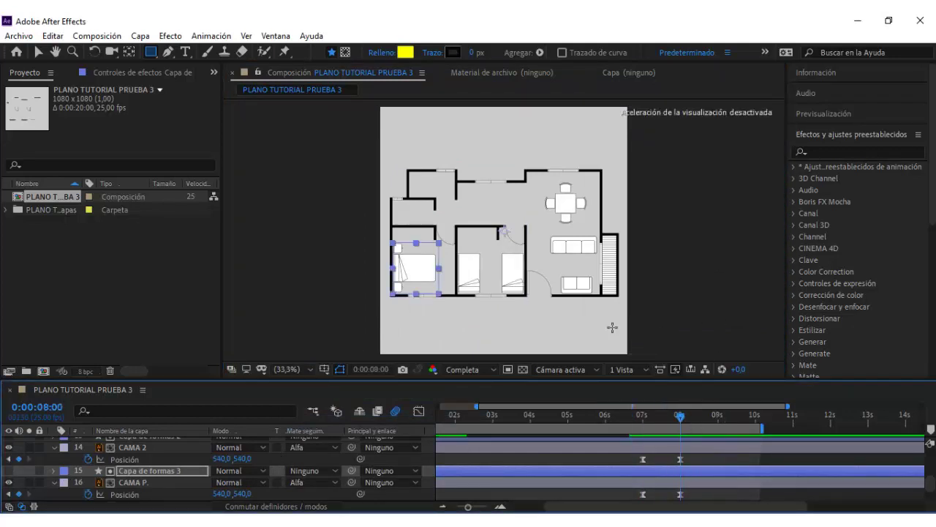
# - Collapse the expanded bed layers' property rows
pyautogui.press('v')
pyautogui.click(342, 263)
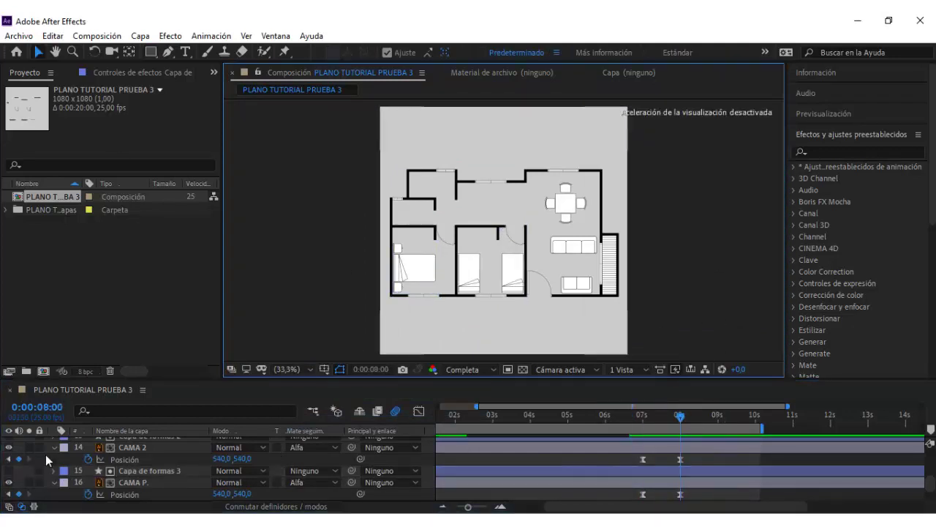
pyautogui.click(52, 447)
pyautogui.click(52, 470)
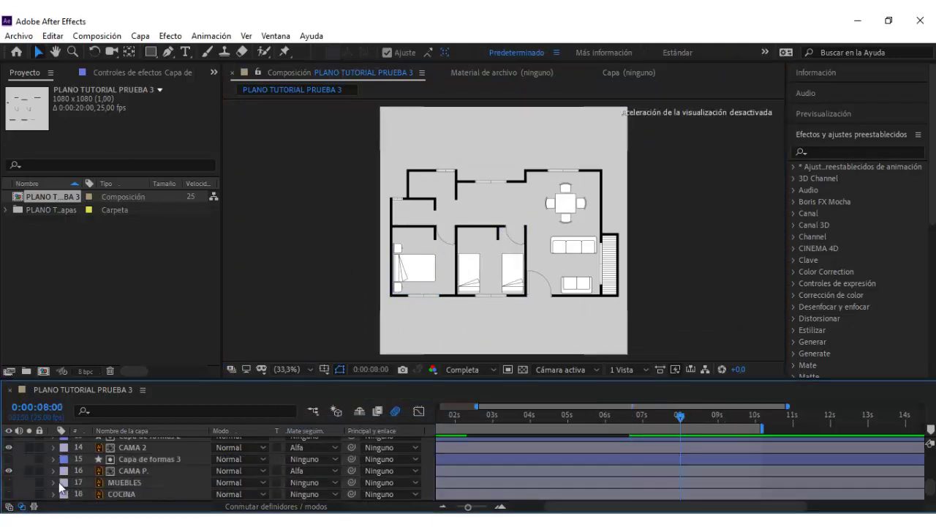
# - Show MUEBLES and keyframe its Opacity at 0% at 8 s and 100% at 9 s
pyautogui.click(9, 483)
pyautogui.click(123, 484)
pyautogui.press('t')
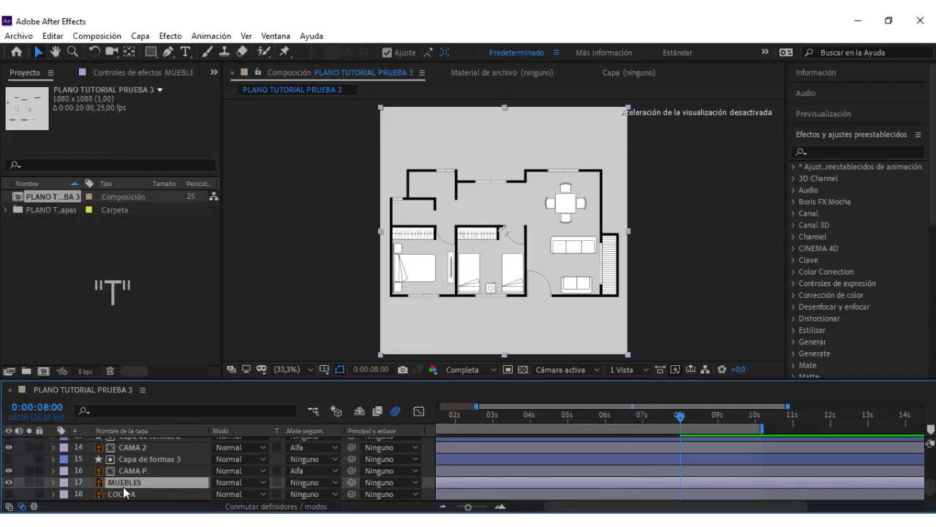
pyautogui.click(88, 494)
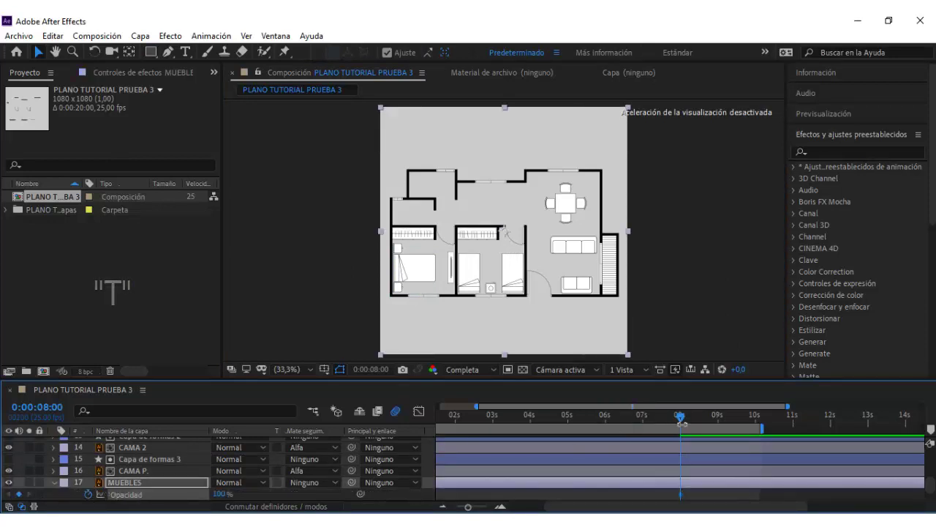
pyautogui.moveTo(717, 426); pyautogui.dragTo(719, 429)
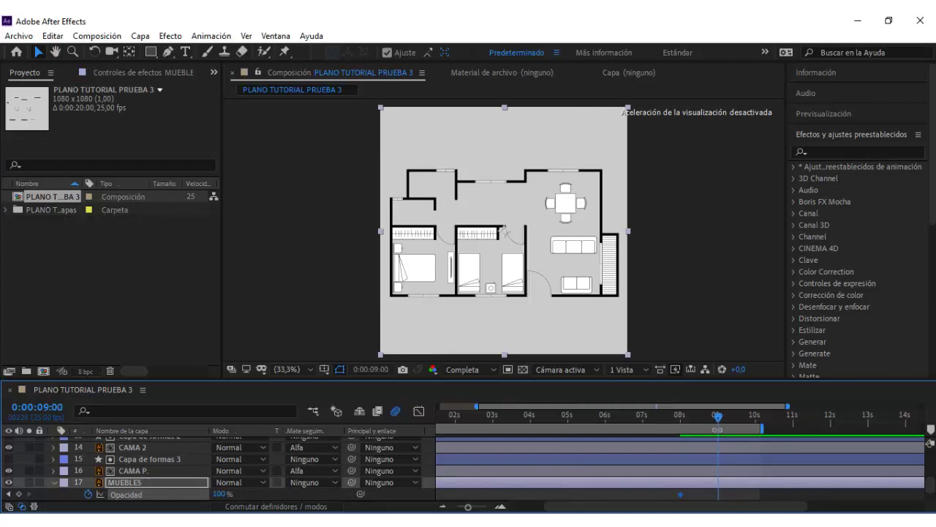
pyautogui.click(19, 495)
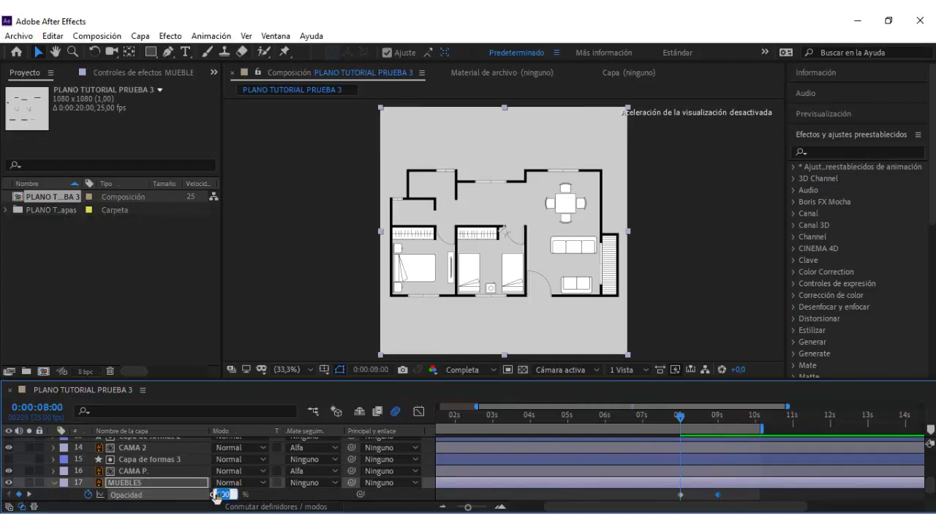
pyautogui.write('0')
pyautogui.press('Return')
# - Apply Easy Ease to the furniture's two opacity keyframes
pyautogui.click(719, 495)
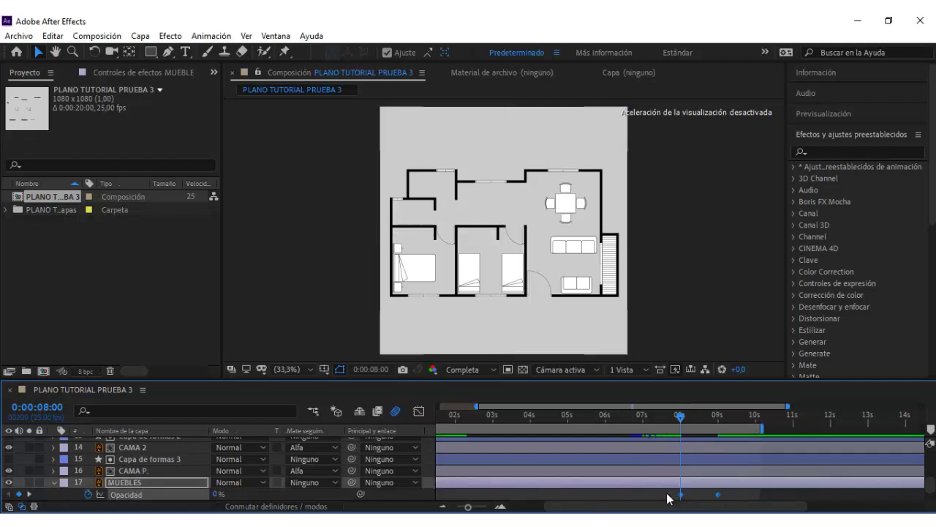
pyautogui.rightClick(719, 496)
pyautogui.moveTo(796, 487)
pyautogui.click(666, 428)
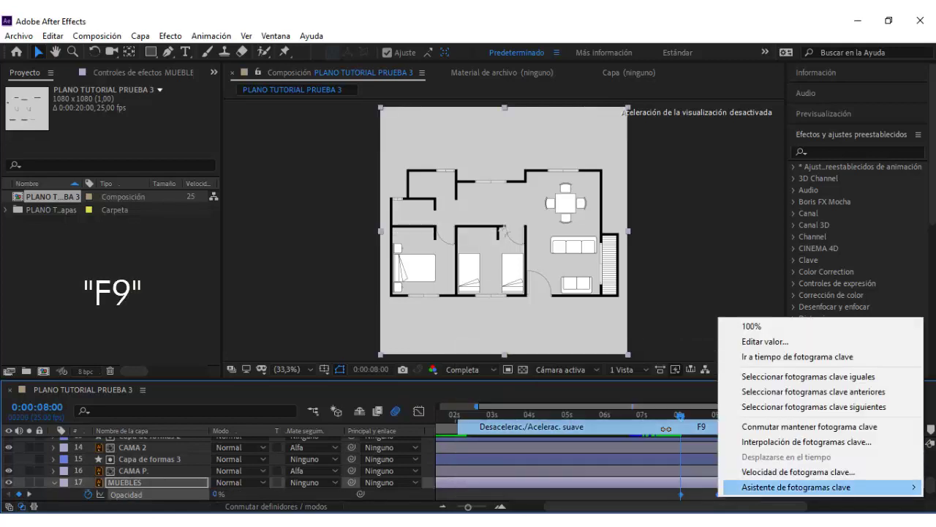
# - Preview the furniture fade-in from 6:24 and extend the work area to about 12.7 s
pyautogui.click(642, 417)
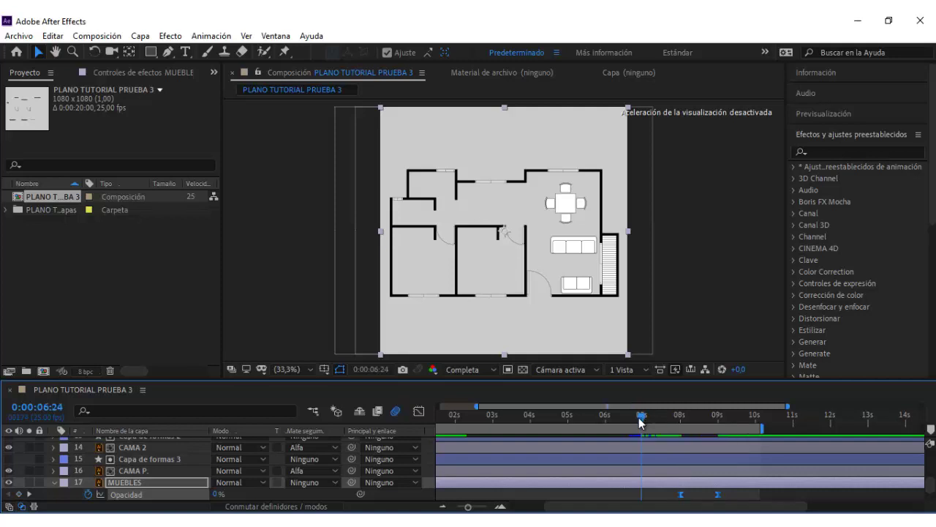
pyautogui.press('space')
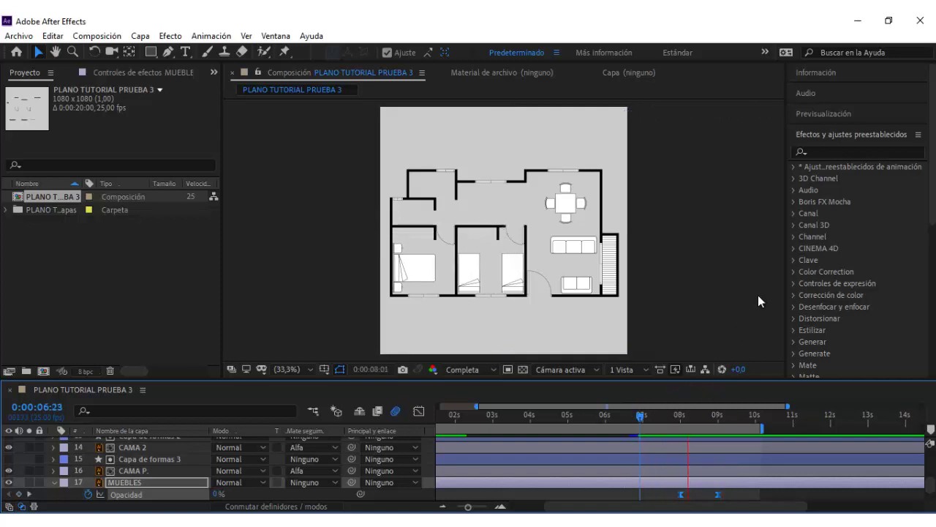
pyautogui.click(725, 416)
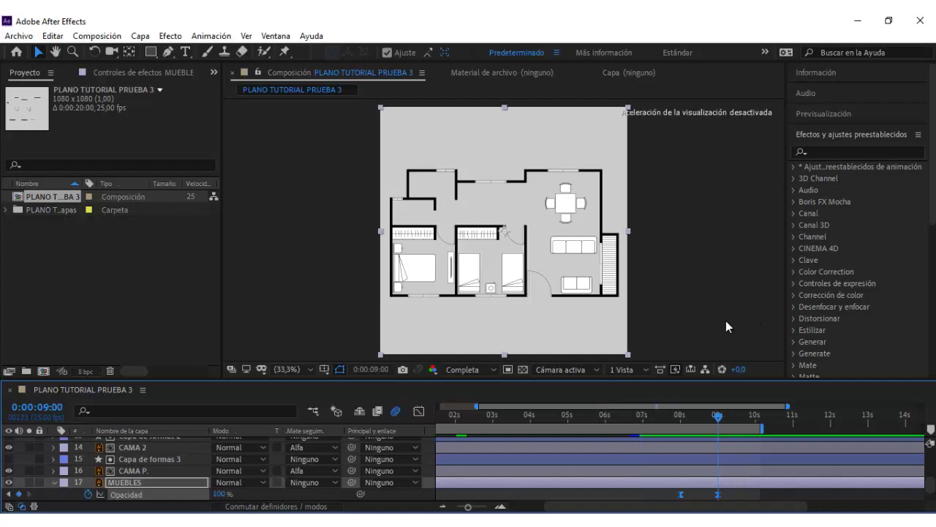
pyautogui.click(704, 327)
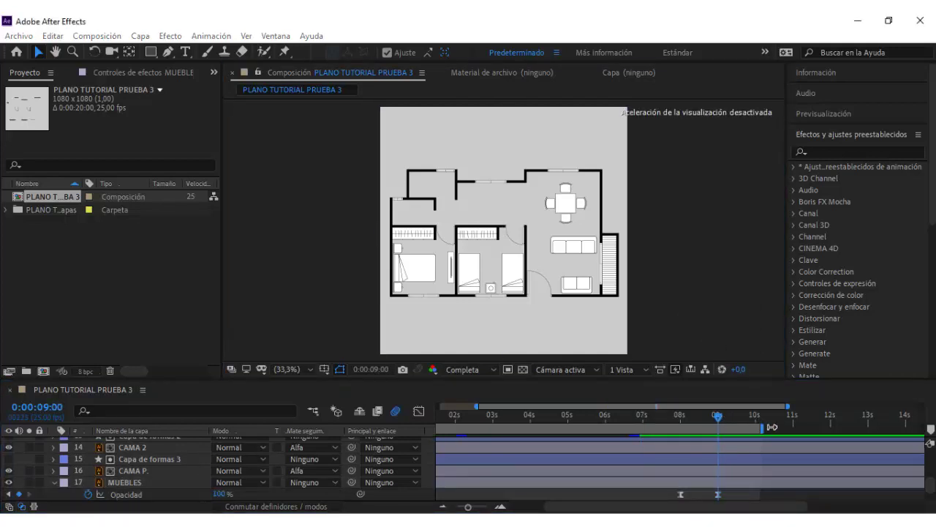
pyautogui.moveTo(762, 428); pyautogui.dragTo(853, 427)
# - Turn on the COCINA and BAÑO Y LAVADO layers and reveal both layers' Opacity
pyautogui.click(53, 482)
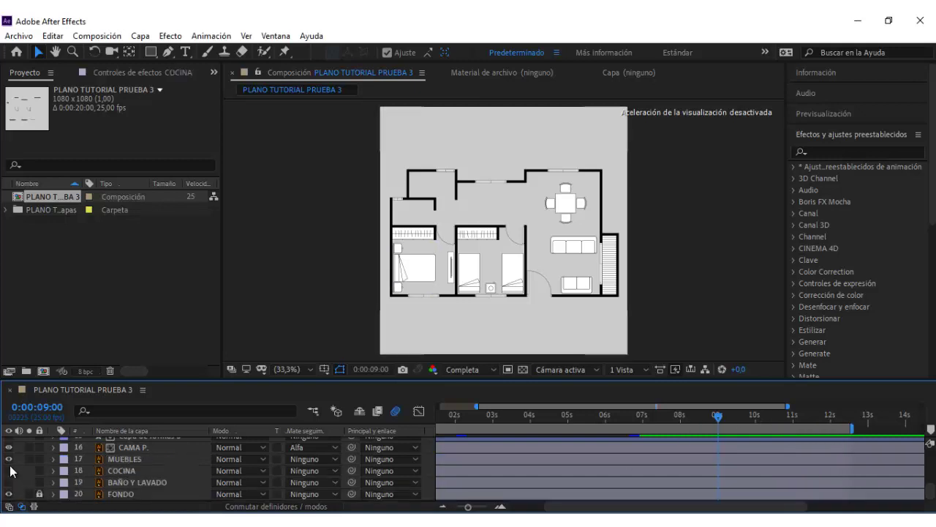
pyautogui.click(9, 470)
pyautogui.click(9, 482)
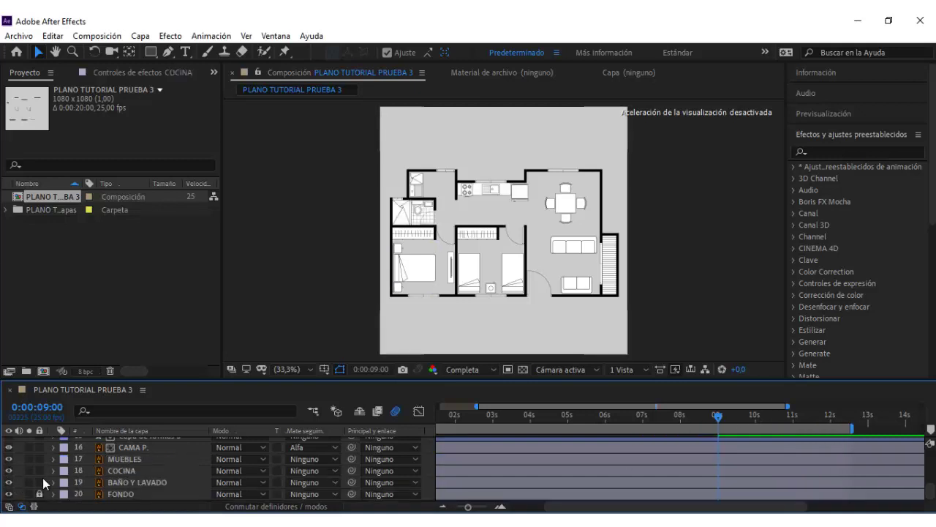
pyautogui.click(126, 472)
pyautogui.keyDown('shift'); pyautogui.click(127, 483); pyautogui.keyUp('shift')
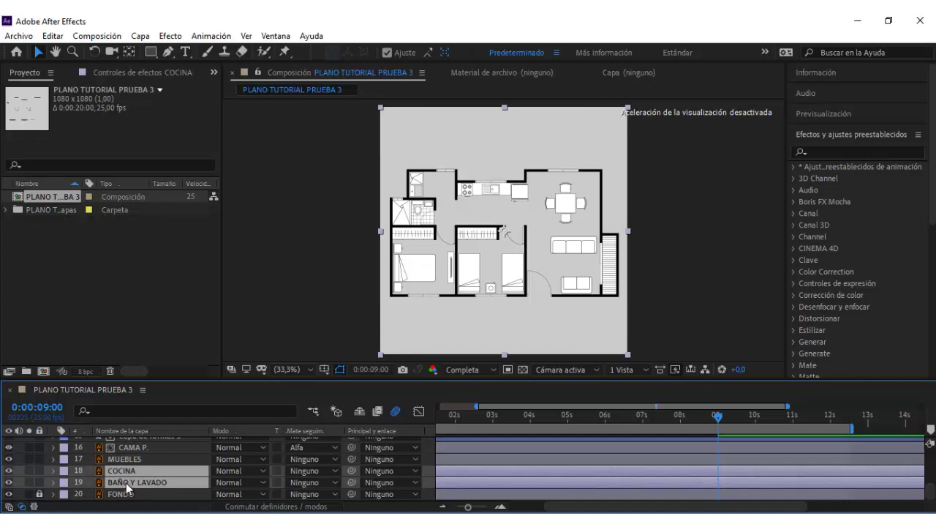
pyautogui.press('t')
# - Keyframe both layers' opacity from 0% at 9 s to 100% at 10 s
pyautogui.click(88, 482)
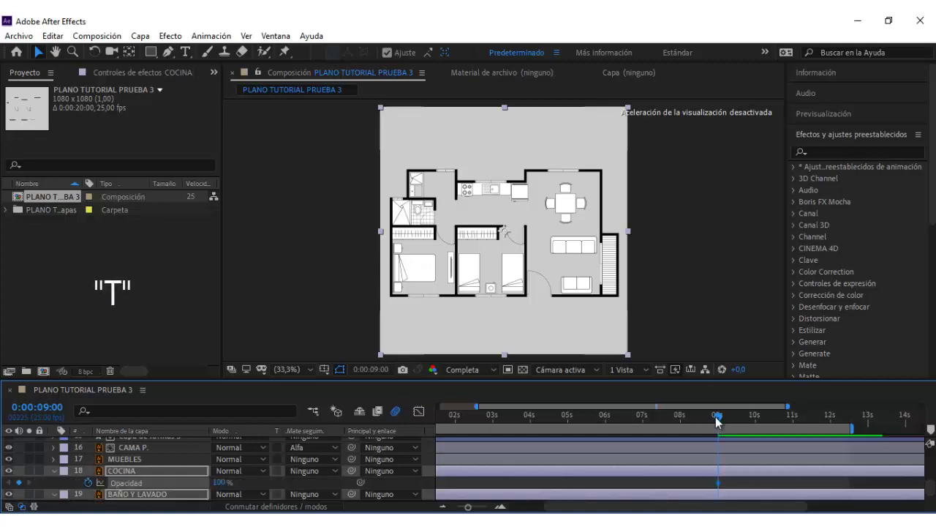
pyautogui.moveTo(718, 416)
pyautogui.mouseDown()
pyautogui.moveTo(755, 429)
pyautogui.moveTo(719, 417)
pyautogui.mouseUp()
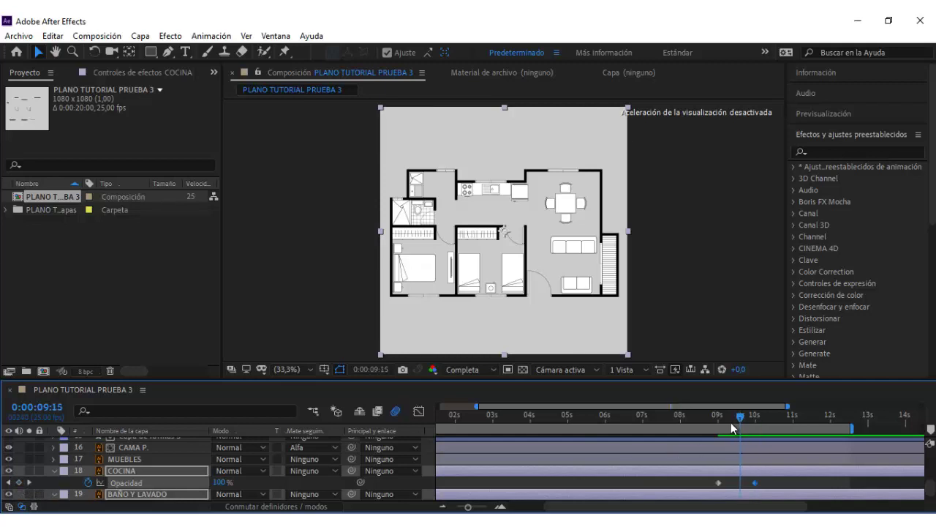
pyautogui.scroll(-2, 735, 461)
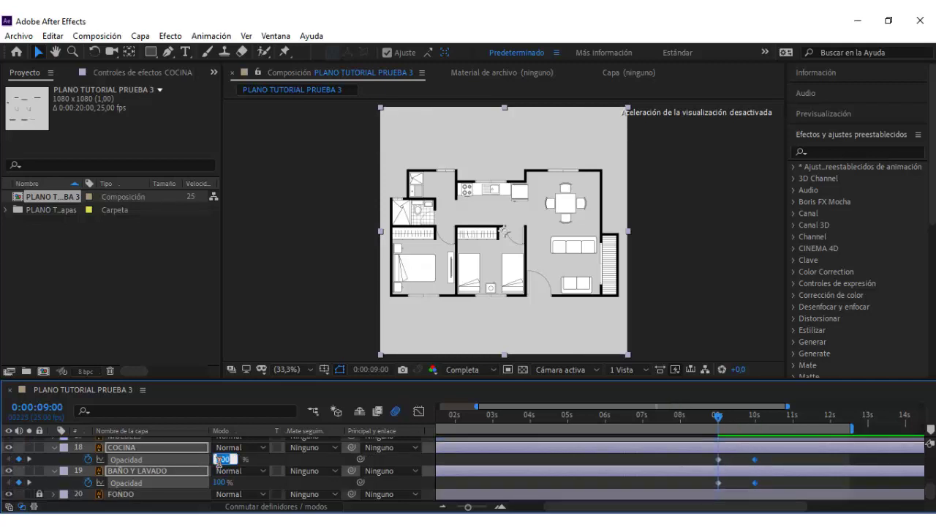
pyautogui.write('0')
pyautogui.press('Return')
# - Apply Easy Ease to the four kitchen and bathroom opacity keyframes
pyautogui.moveTo(777, 489); pyautogui.dragTo(754, 459)
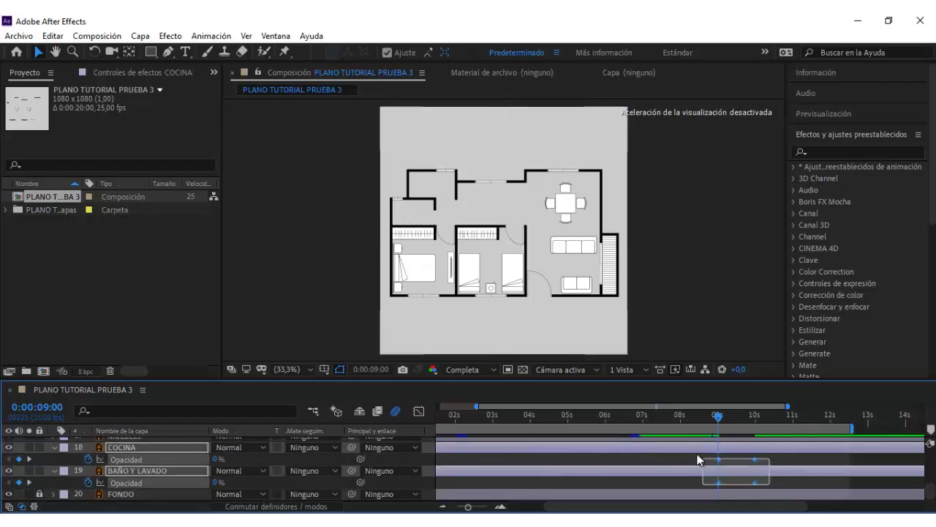
pyautogui.rightClick(758, 463)
pyautogui.moveTo(771, 452)
pyautogui.click(476, 389)
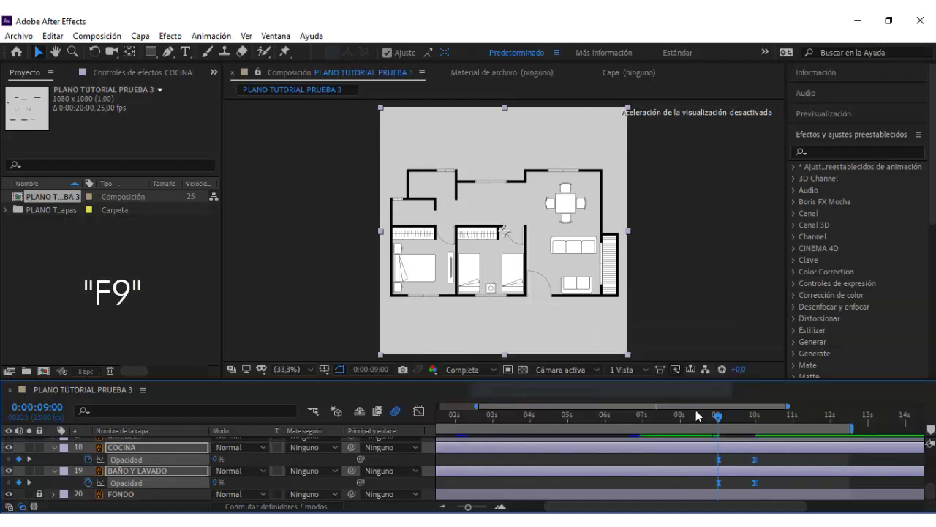
pyautogui.click(703, 416)
# - Preview the kitchen and bathroom fade-in over the full 20-second timeline, then collapse both layers
pyautogui.press('space')
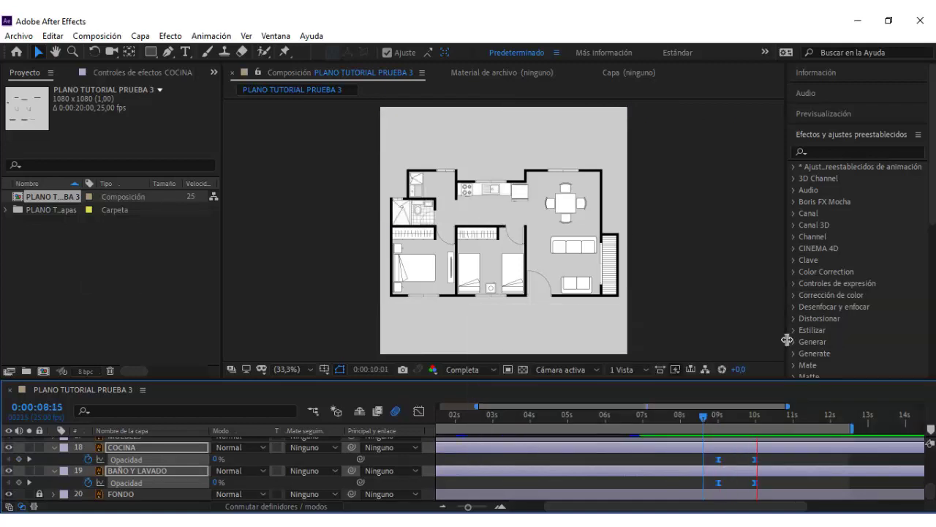
pyautogui.press('space')
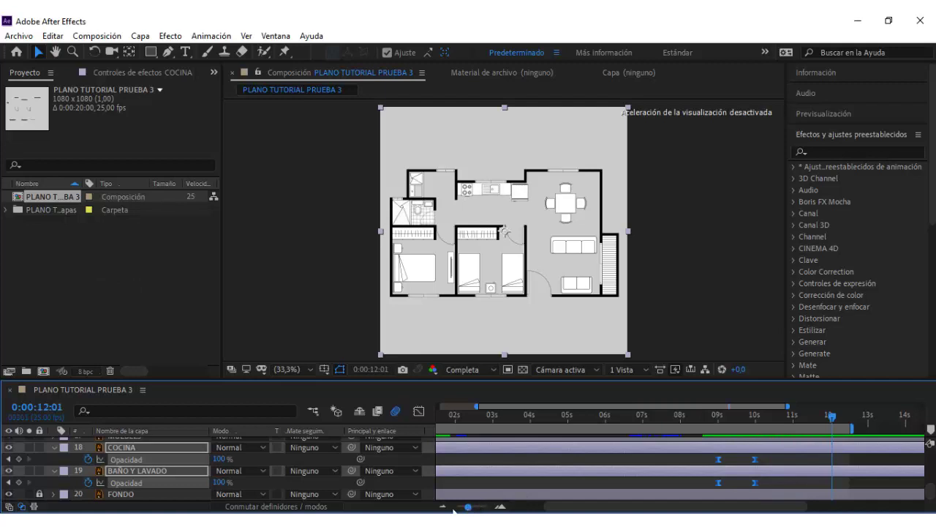
pyautogui.click(454, 508)
pyautogui.click(705, 416)
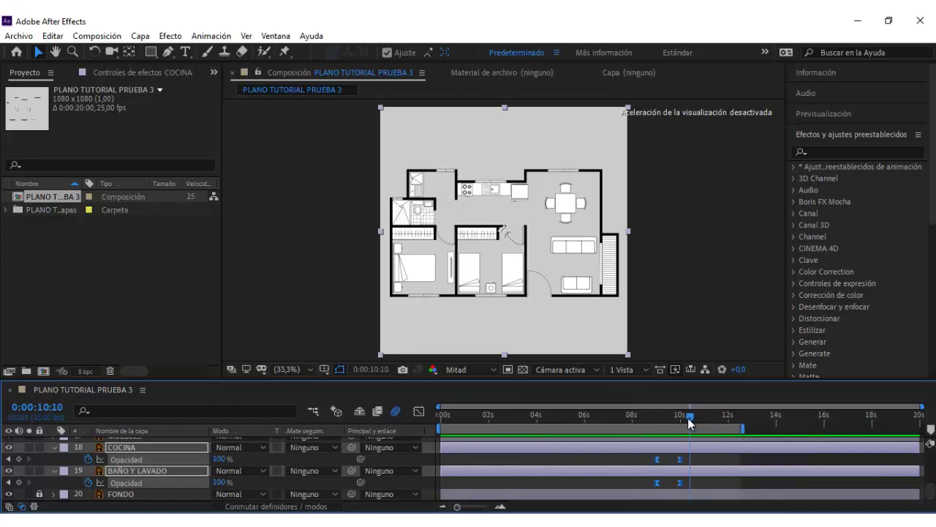
pyautogui.press('space')
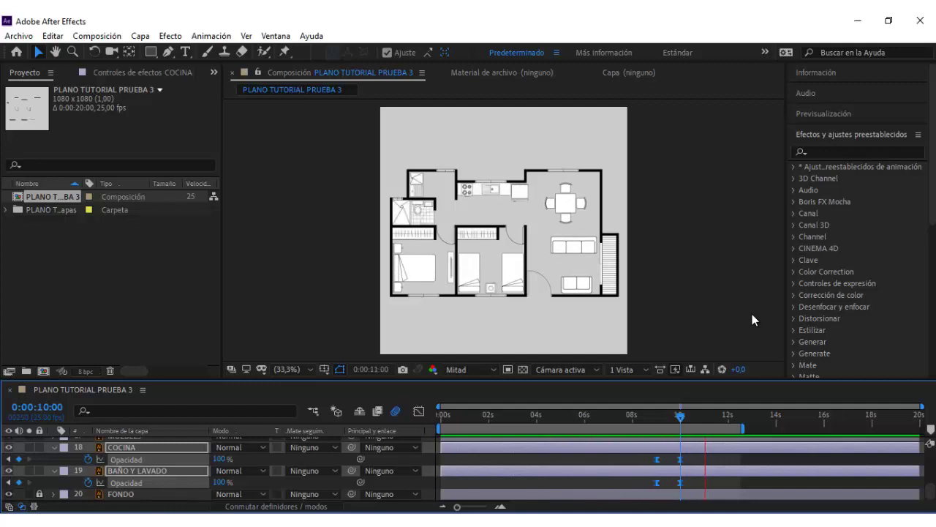
pyautogui.press('space')
pyautogui.click(752, 314)
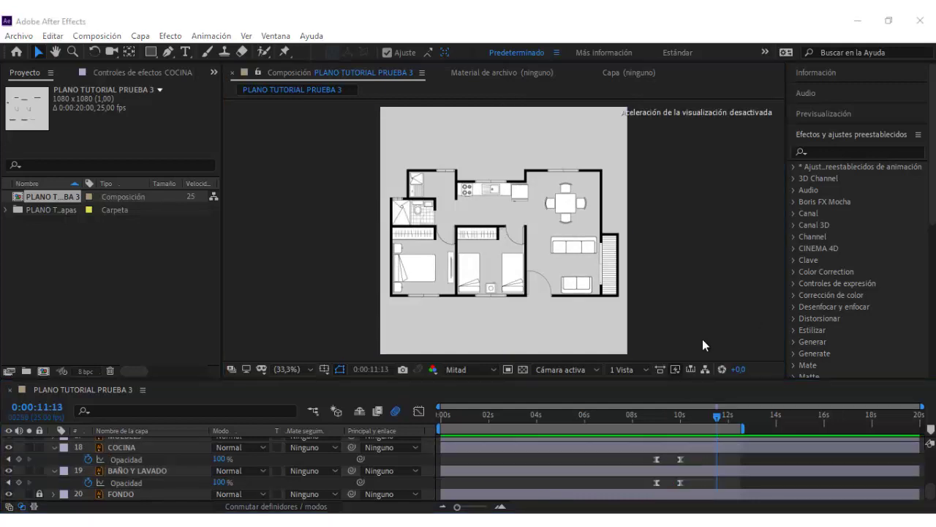
pyautogui.click(53, 448)
pyautogui.click(55, 470)
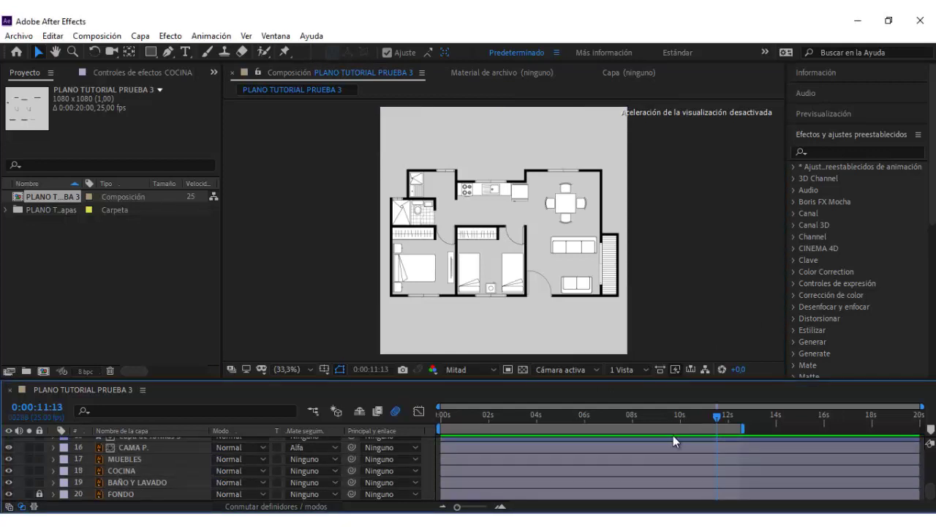
# - Set up the Type tool with black text in Futura Bk BT
pyautogui.scroll(4, 219, 475)
pyautogui.scroll(2, 186, 476)
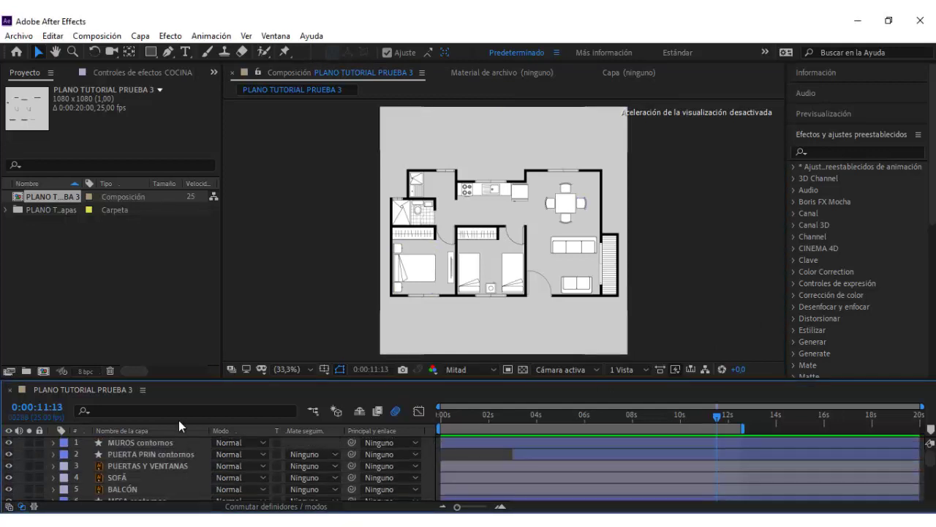
pyautogui.click(185, 52)
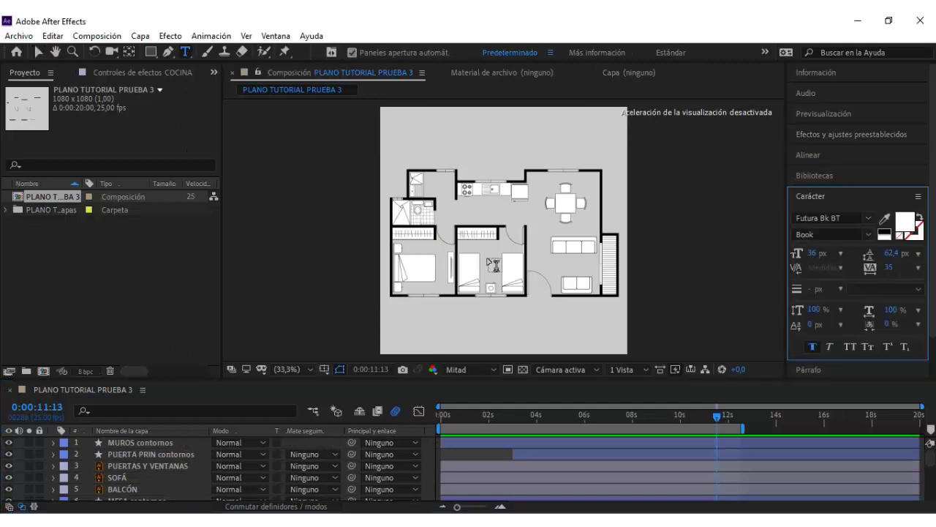
pyautogui.click(908, 227)
pyautogui.moveTo(556, 361); pyautogui.dragTo(476, 436)
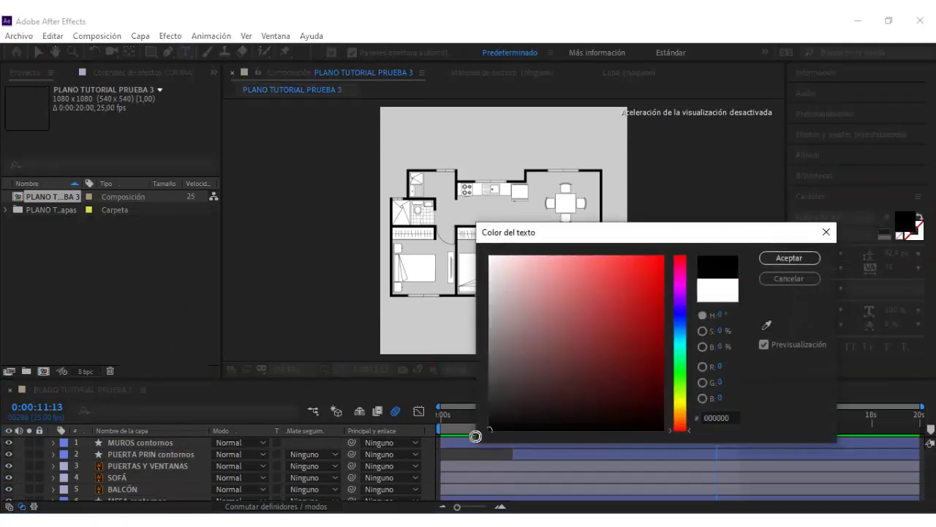
pyautogui.click(785, 261)
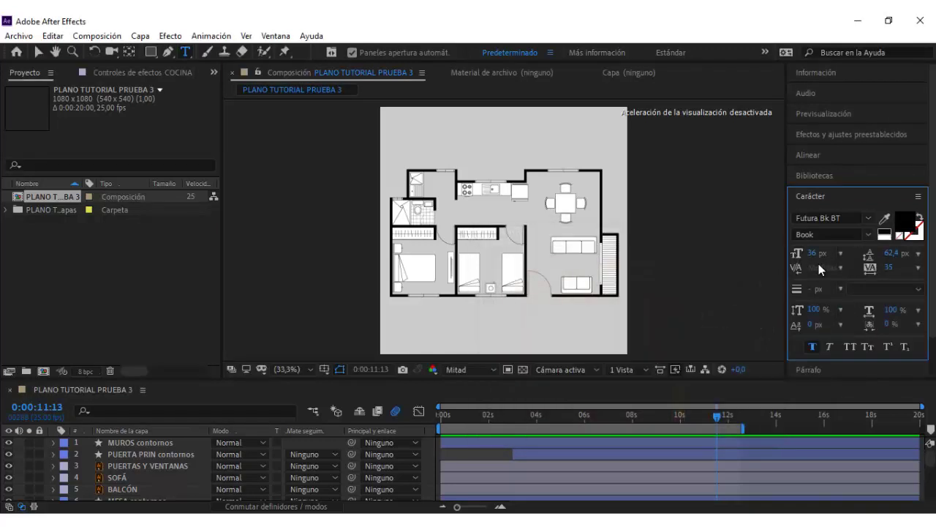
pyautogui.click(848, 219)
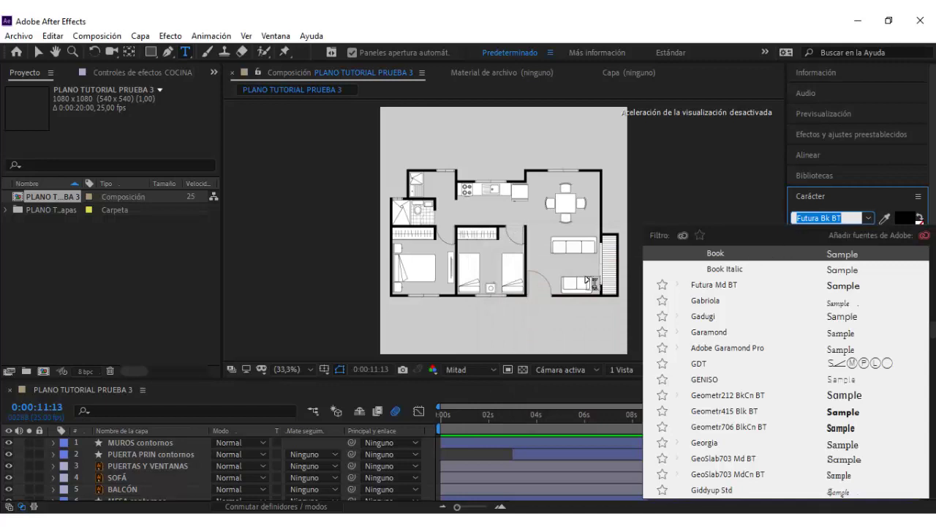
# - Type the label SALA DE ESTAR in the living room
pyautogui.click(539, 266)
pyautogui.click(537, 265)
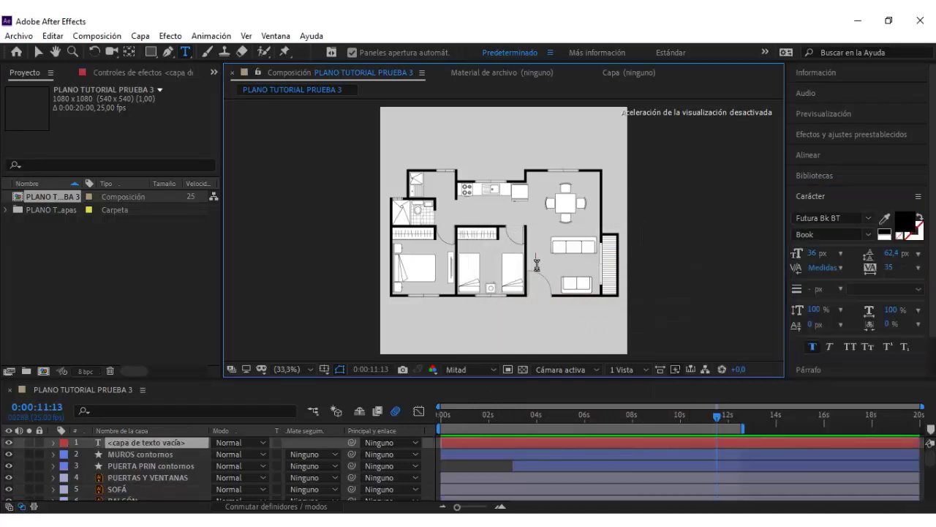
pyautogui.write('SALA')
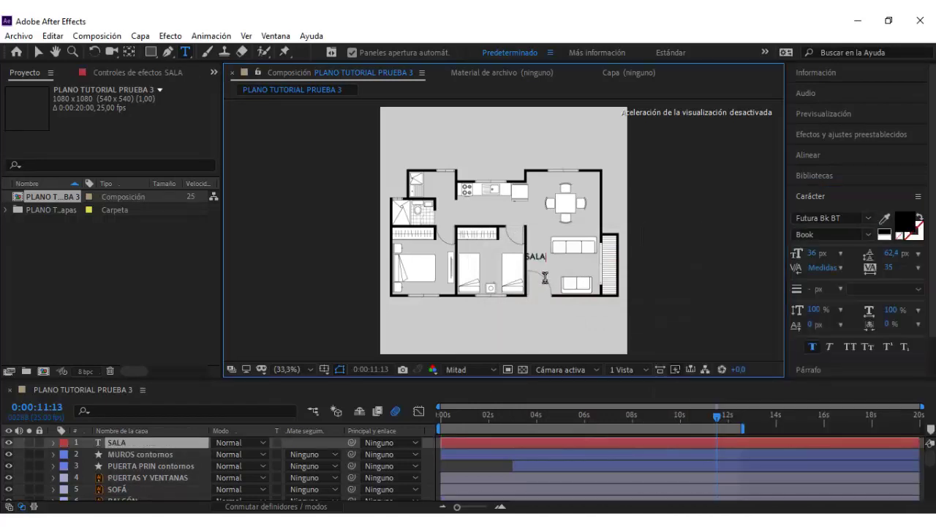
pyautogui.write(' DE ESTAR')
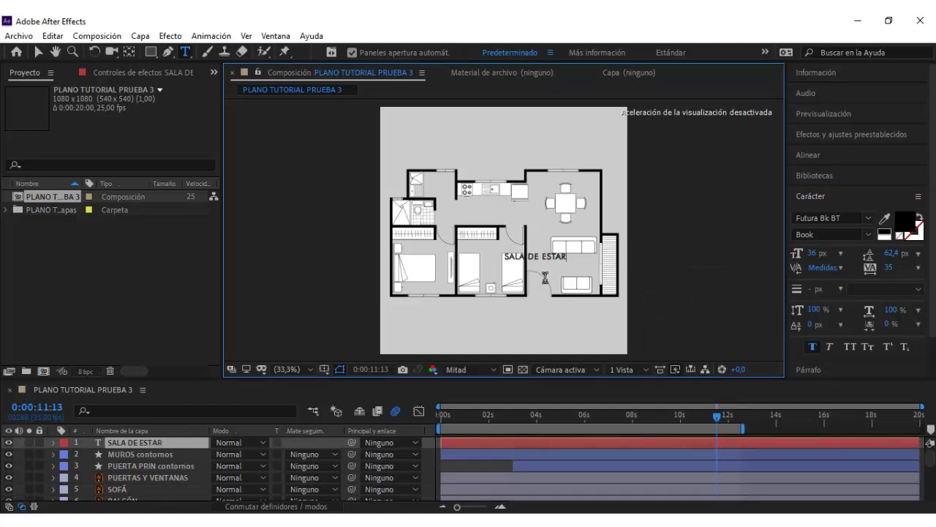
pyautogui.click(38, 52)
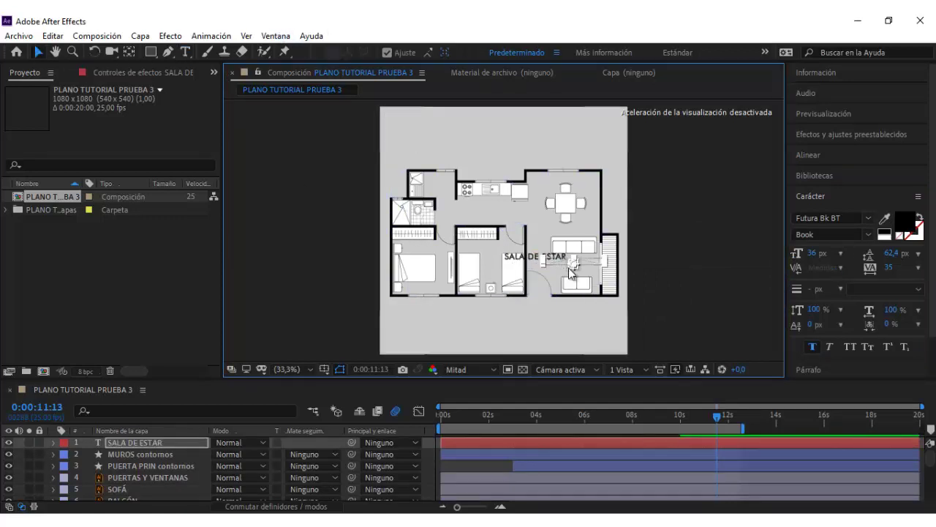
# - Place SALA DE ESTAR between the sofas at 24 px, nudged slightly down and right
pyautogui.moveTo(569, 269); pyautogui.dragTo(565, 271)
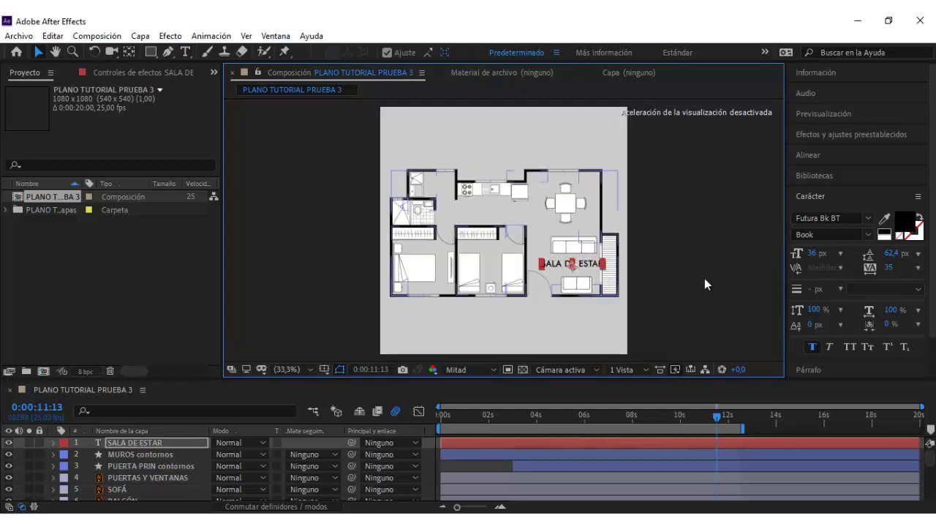
pyautogui.click(841, 253)
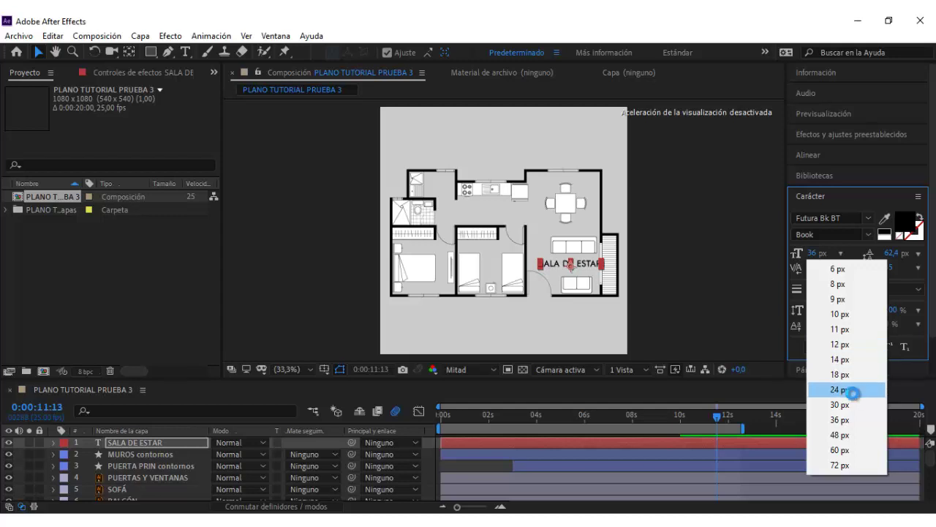
pyautogui.click(852, 389)
pyautogui.press('Down')
pyautogui.press('Down')
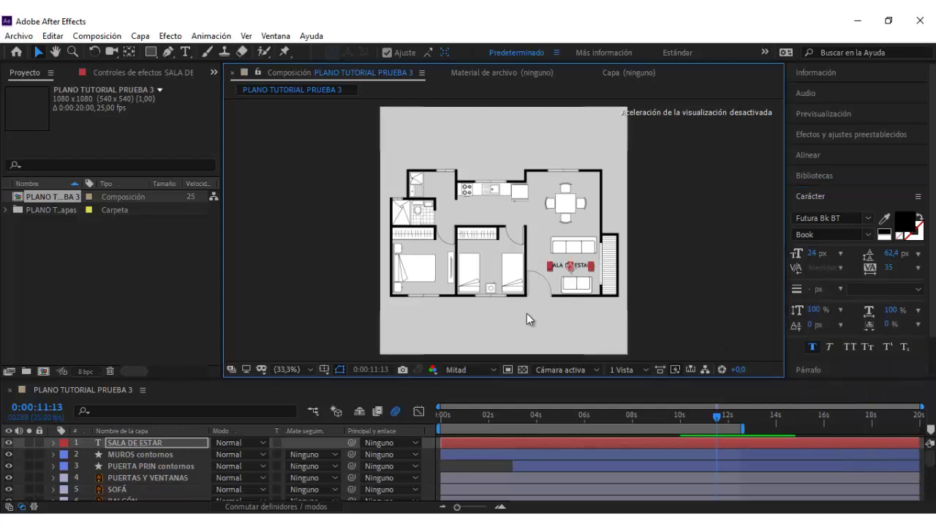
pyautogui.press('Right')
pyautogui.press('Down')
pyautogui.press('Right')
pyautogui.click(308, 327)
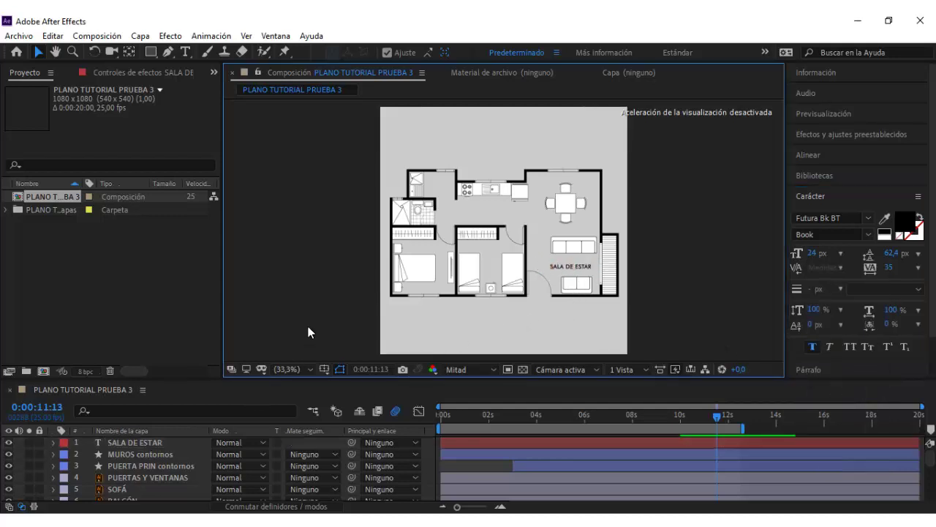
pyautogui.click(147, 439)
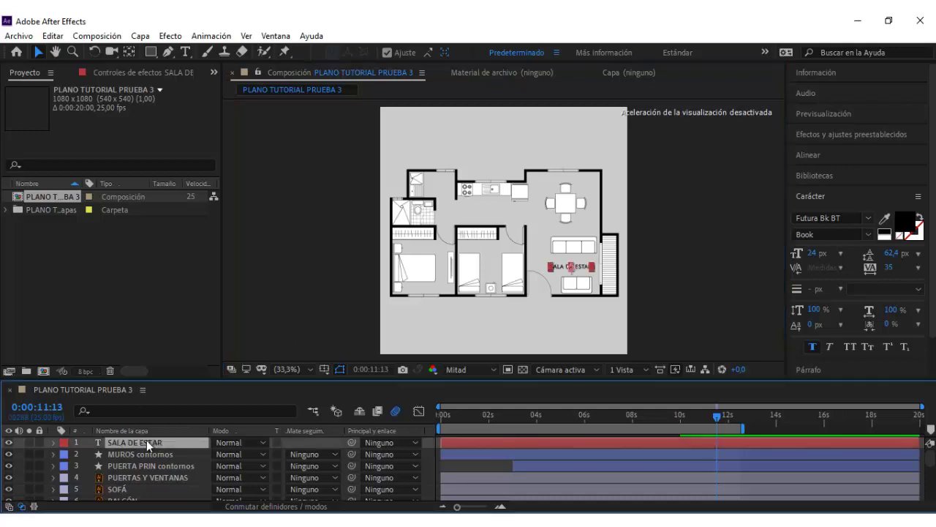
# - Zoom the timeline to the first 11 seconds and scrub to 0:00:05:00, where the sofas appear
pyautogui.click(697, 219)
pyautogui.moveTo(640, 414); pyautogui.dragTo(537, 426)
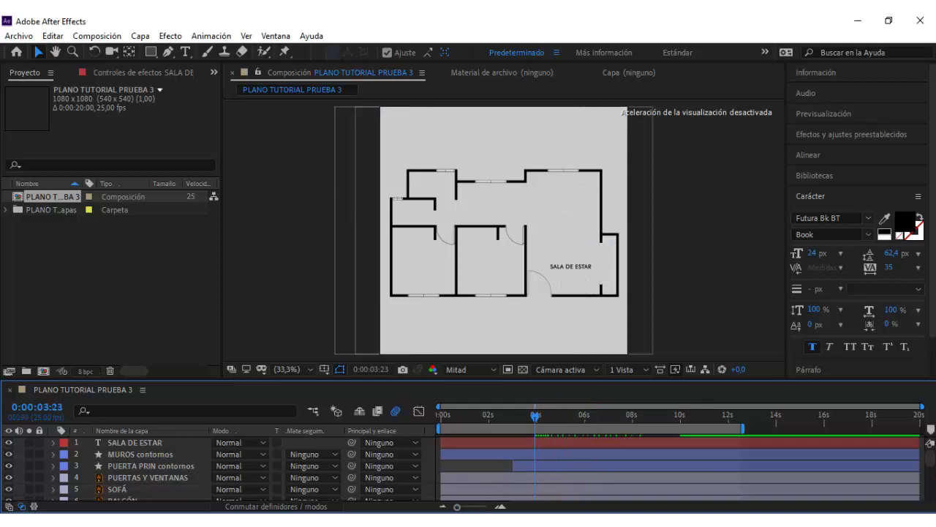
pyautogui.moveTo(457, 506); pyautogui.dragTo(468, 507)
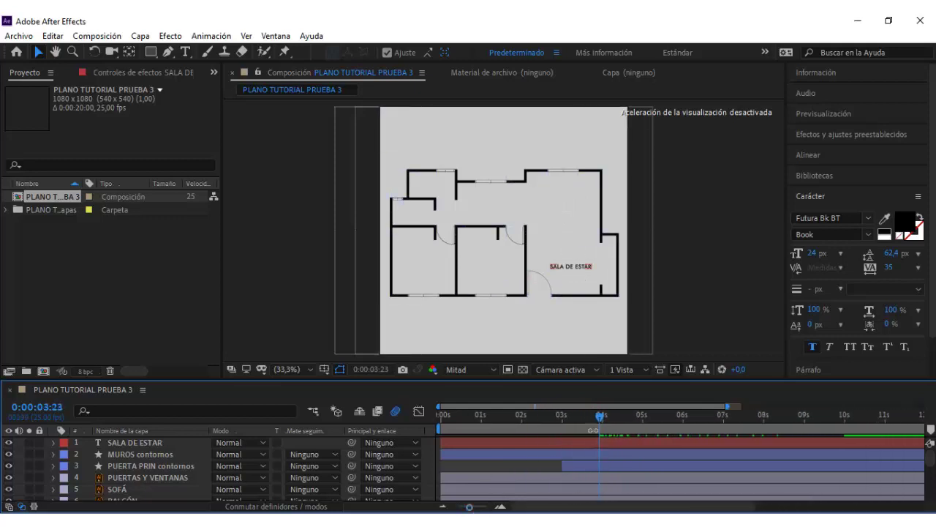
pyautogui.moveTo(613, 414); pyautogui.dragTo(631, 428)
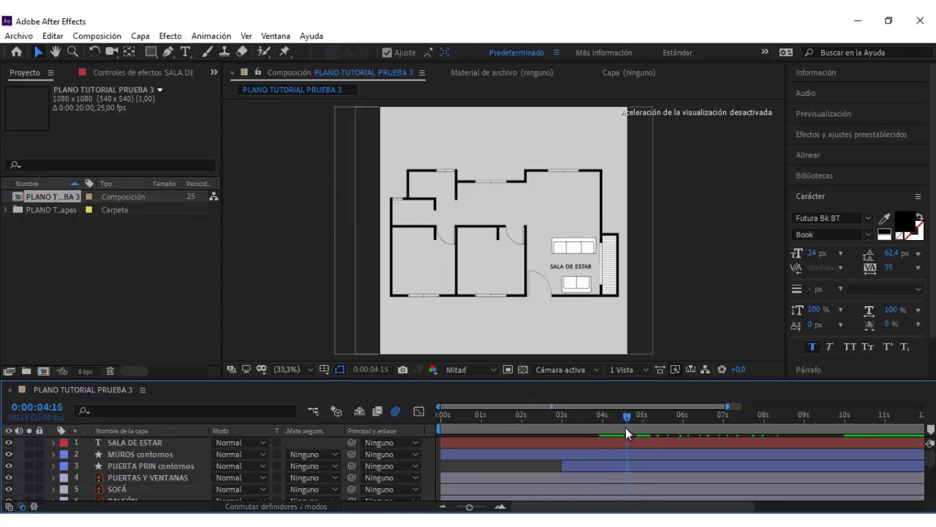
pyautogui.moveTo(630, 426); pyautogui.dragTo(643, 422)
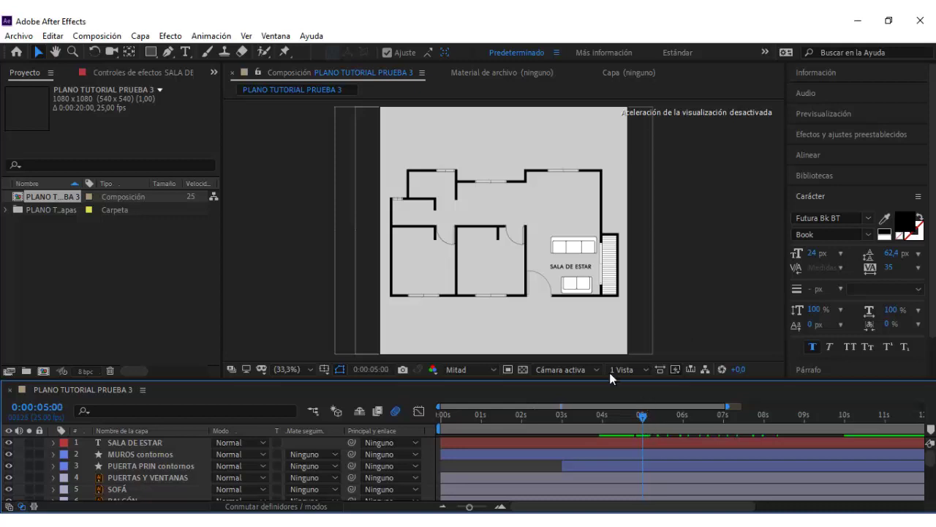
pyautogui.click(165, 443)
pyautogui.press('Return')
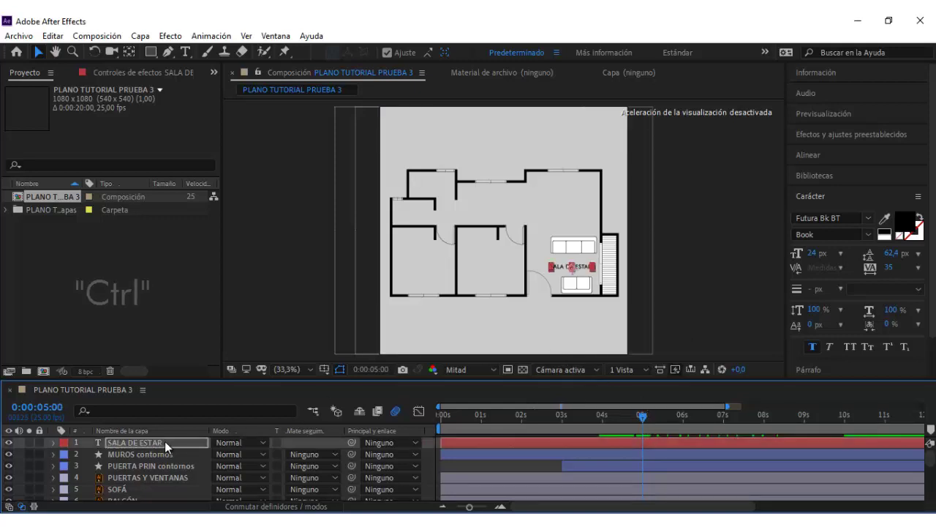
pyautogui.click(129, 53)
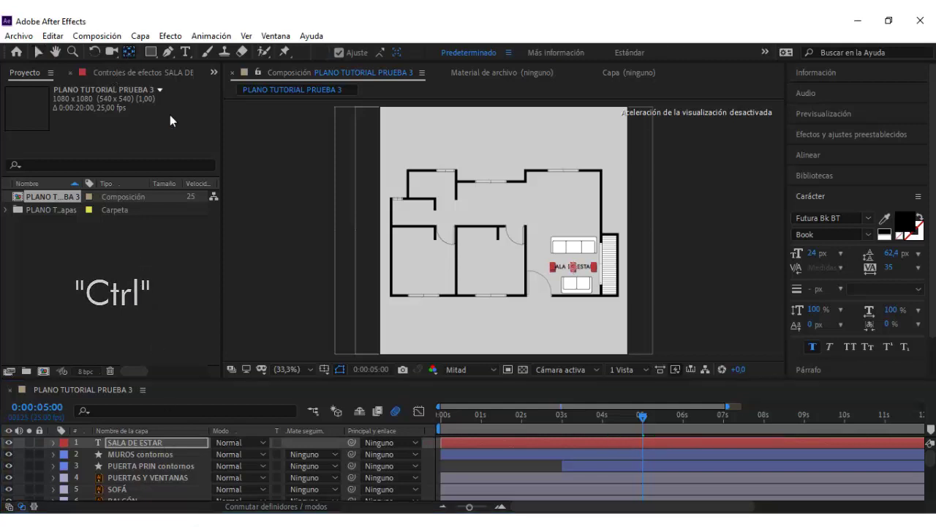
pyautogui.click(36, 52)
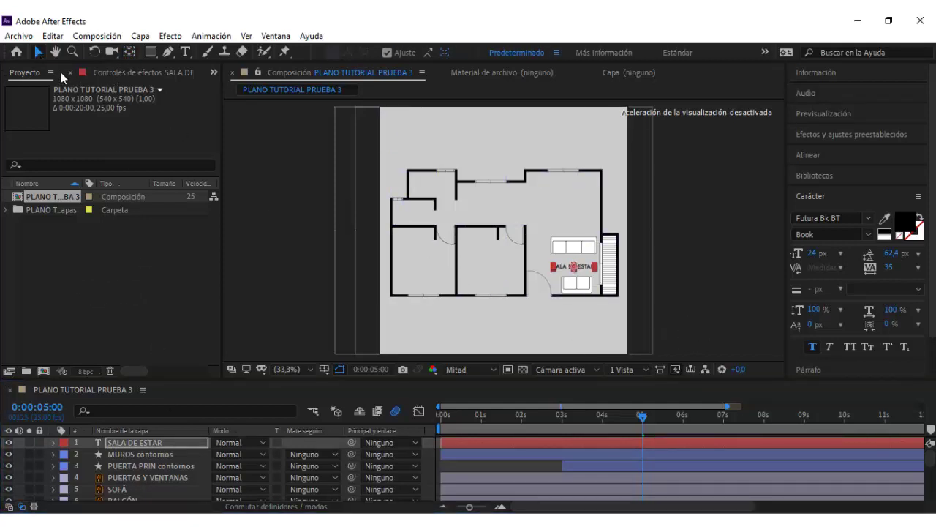
pyautogui.click(302, 261)
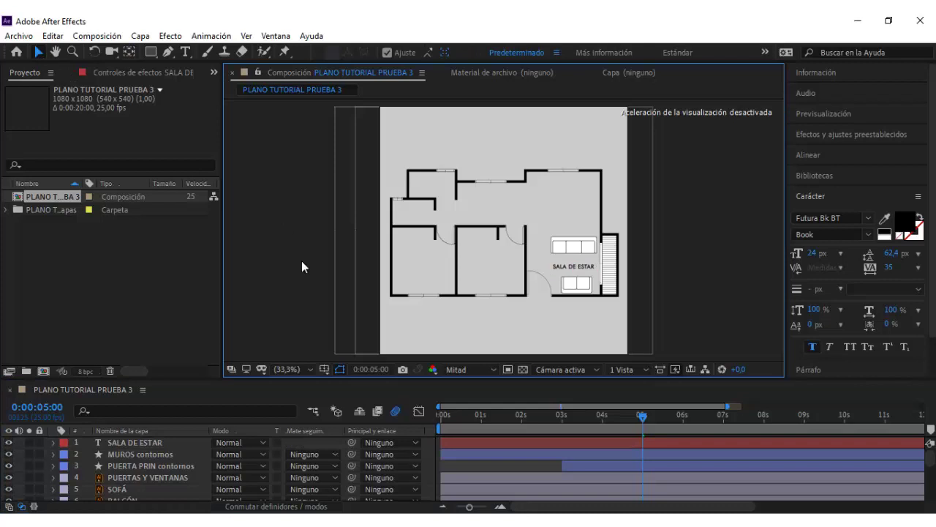
# - Keyframe SALA DE ESTAR's opacity at 5 s, starting from 0% at 0:00:04:12
pyautogui.click(135, 443)
pyautogui.press('t')
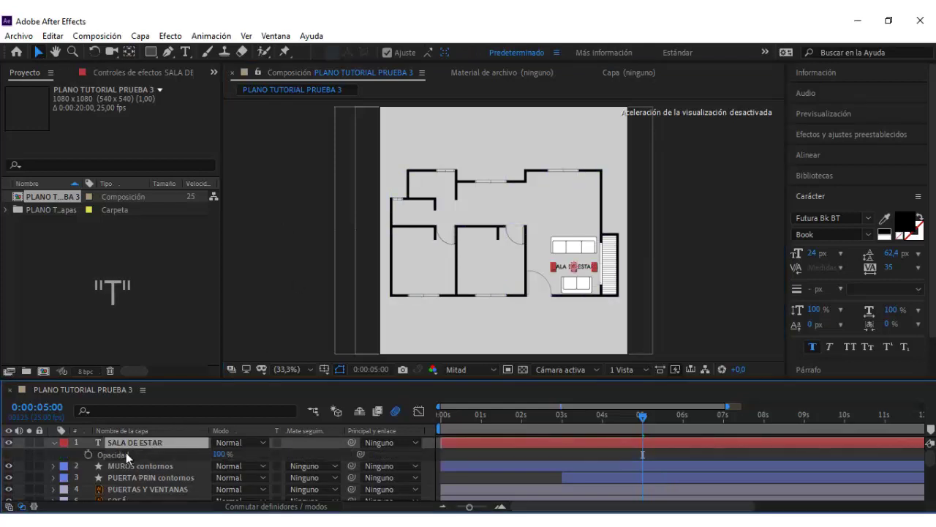
pyautogui.click(88, 454)
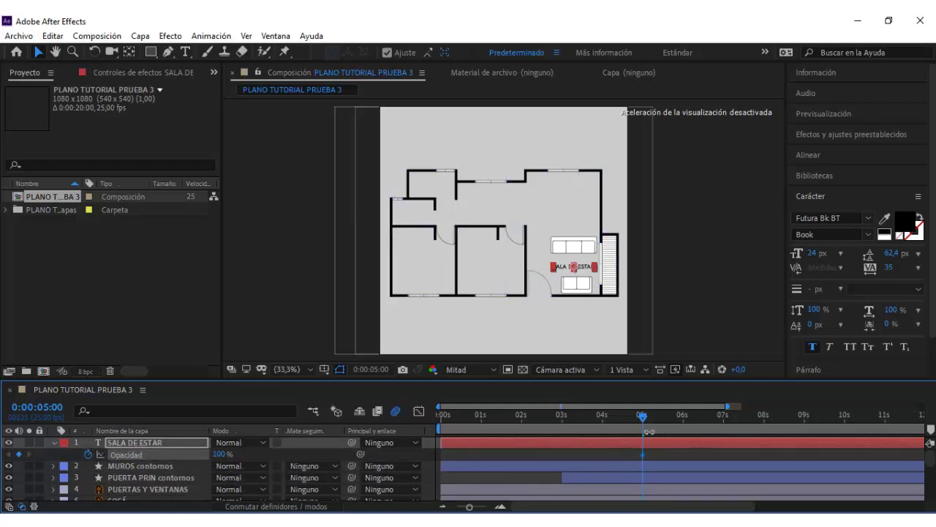
pyautogui.moveTo(636, 421); pyautogui.dragTo(623, 423)
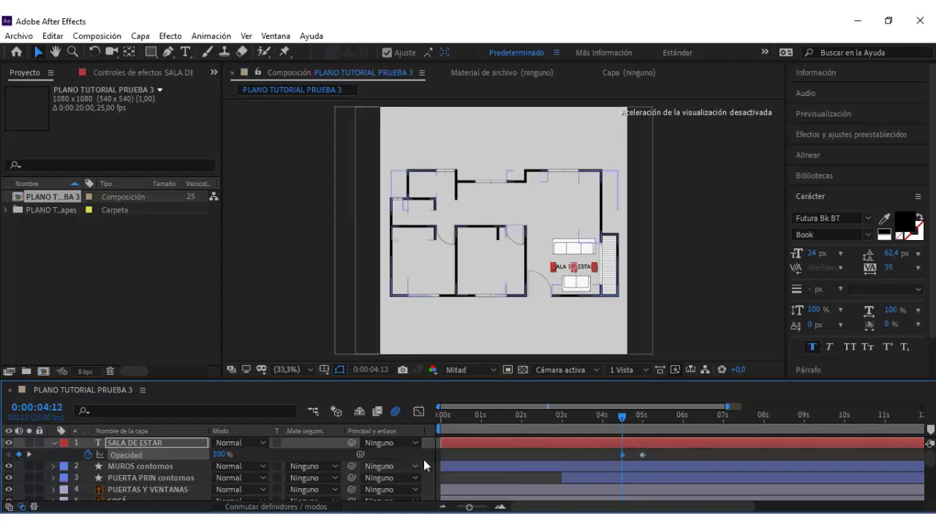
pyautogui.click(219, 454)
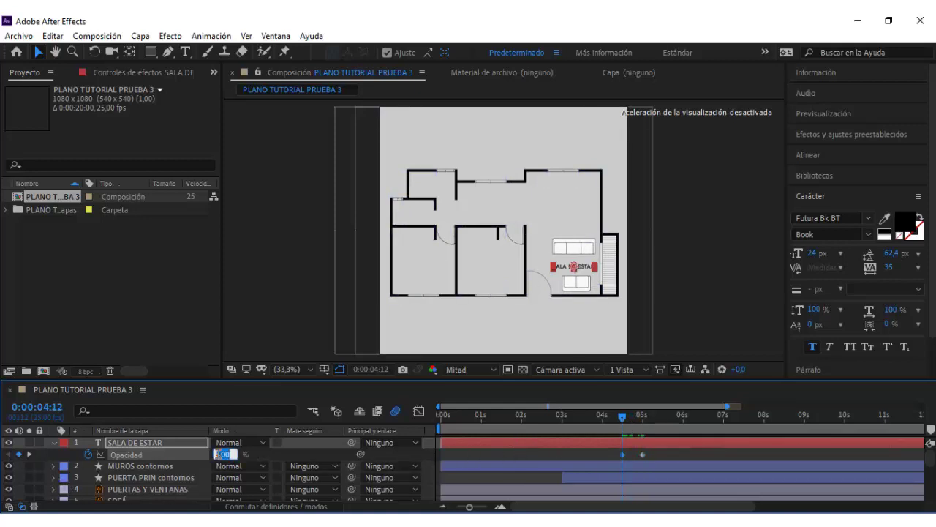
pyautogui.write('0')
pyautogui.press('Return')
# - Apply easing to both of the label's opacity keyframes
pyautogui.moveTo(647, 460); pyautogui.dragTo(594, 449)
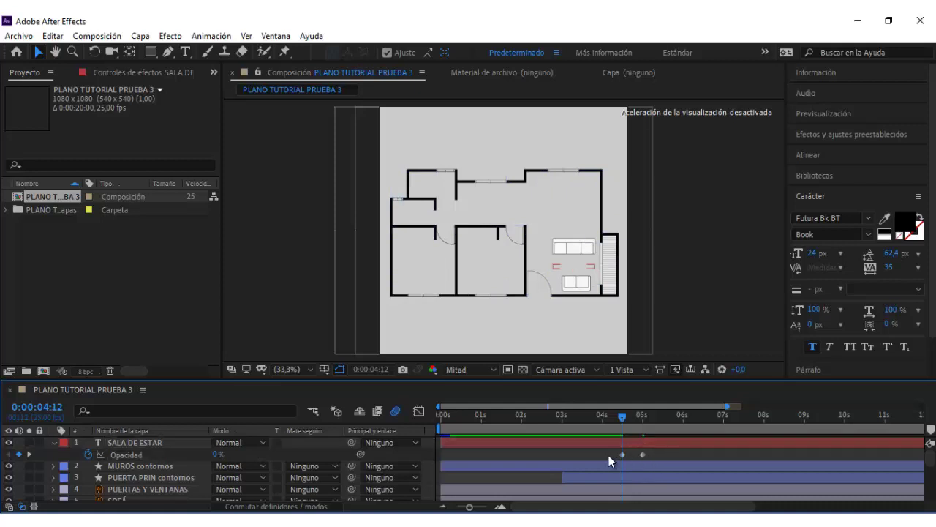
pyautogui.press('F9')
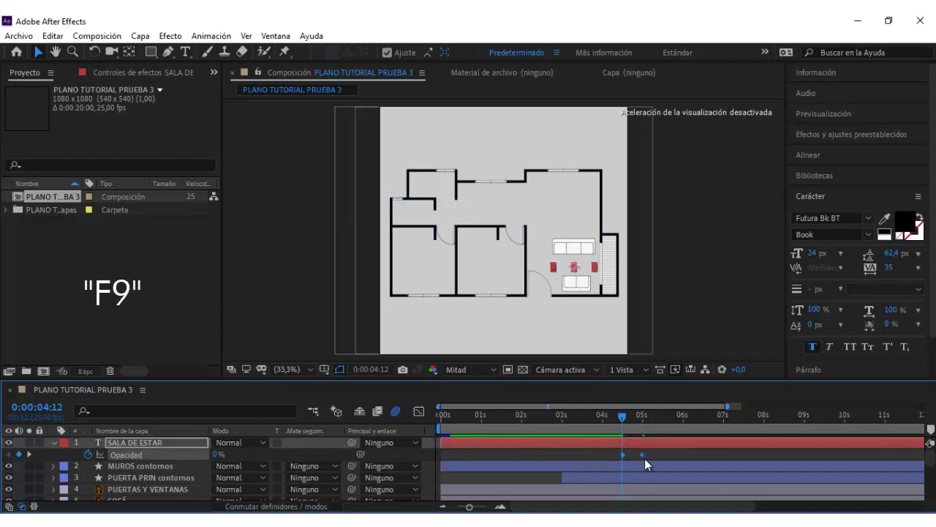
pyautogui.rightClick(642, 453)
pyautogui.moveTo(653, 455)
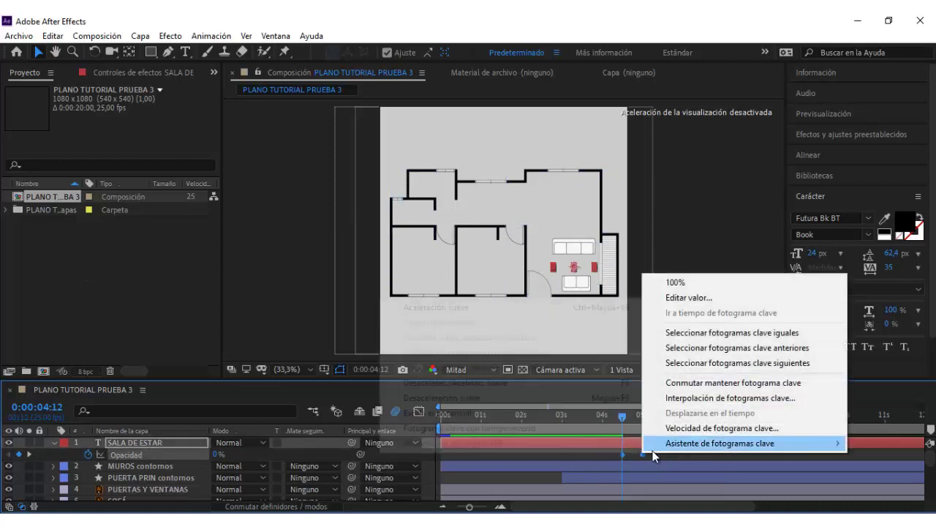
pyautogui.click(593, 395)
# - Preview the label fading in from about 4 seconds
pyautogui.click(613, 416)
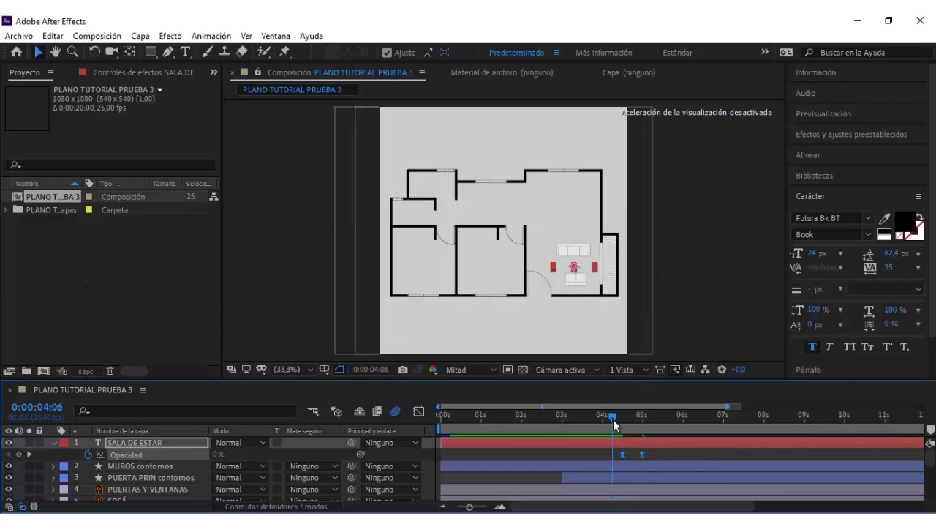
pyautogui.press('space')
pyautogui.press('space')
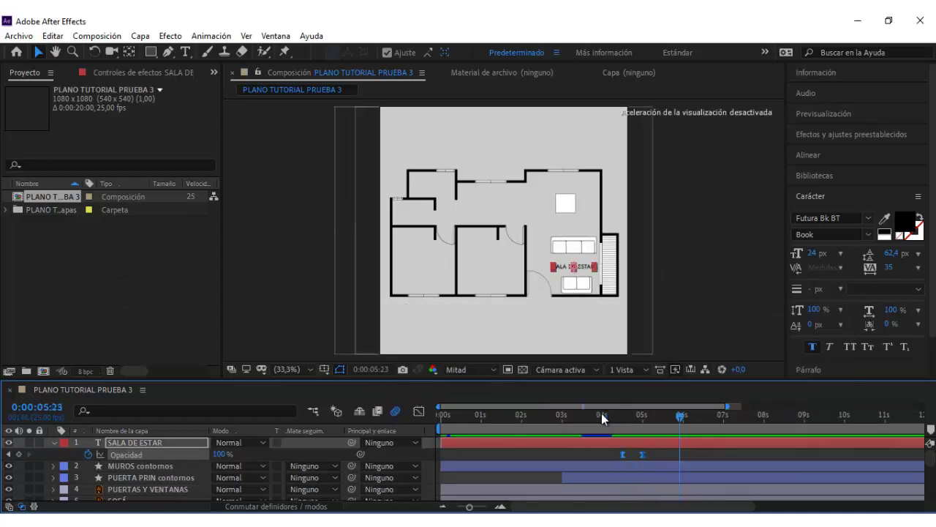
pyautogui.click(601, 413)
pyautogui.press('space')
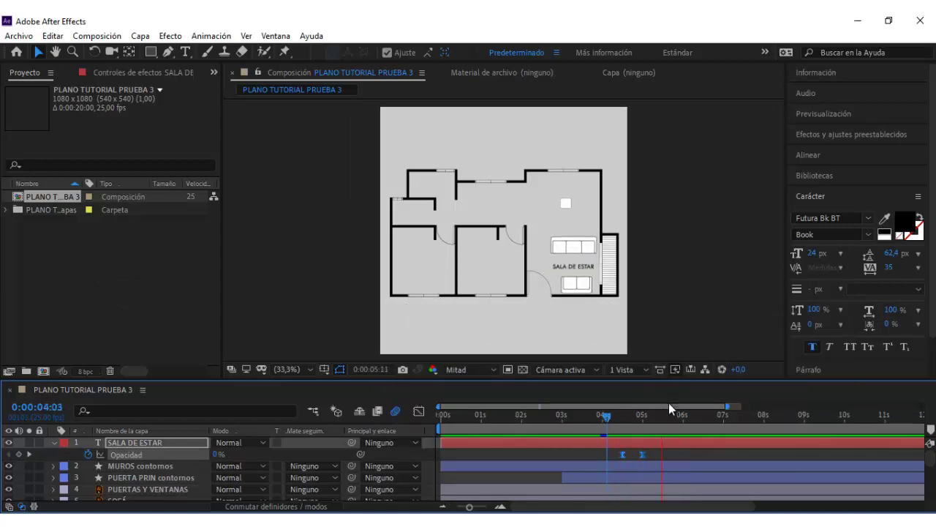
pyautogui.moveTo(649, 420); pyautogui.dragTo(641, 423)
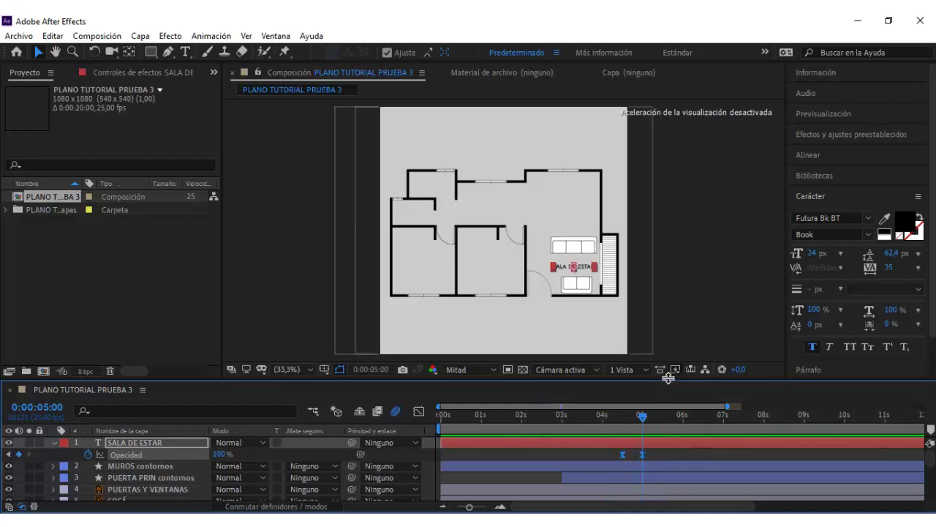
# - Set the 5-second opacity keyframe to 60% and scrub to check the lighter fade-in
pyautogui.click(180, 444)
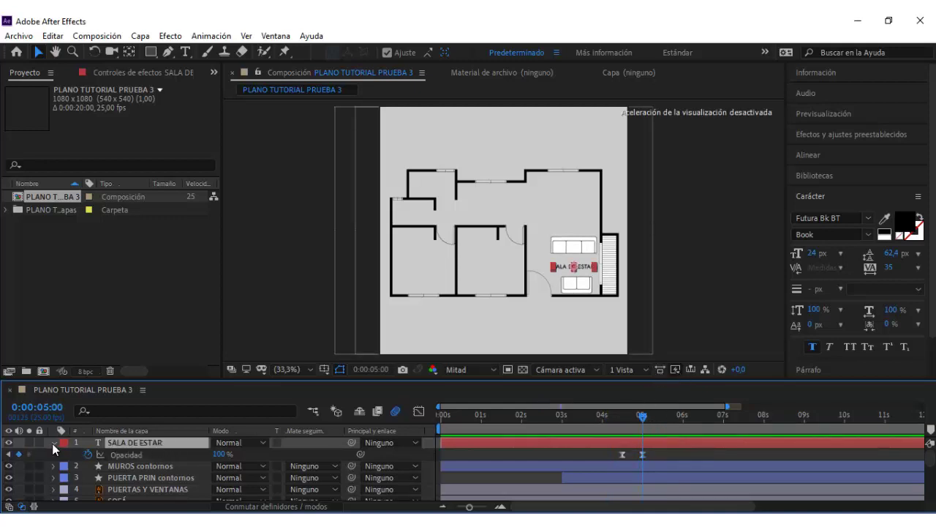
pyautogui.click(53, 444)
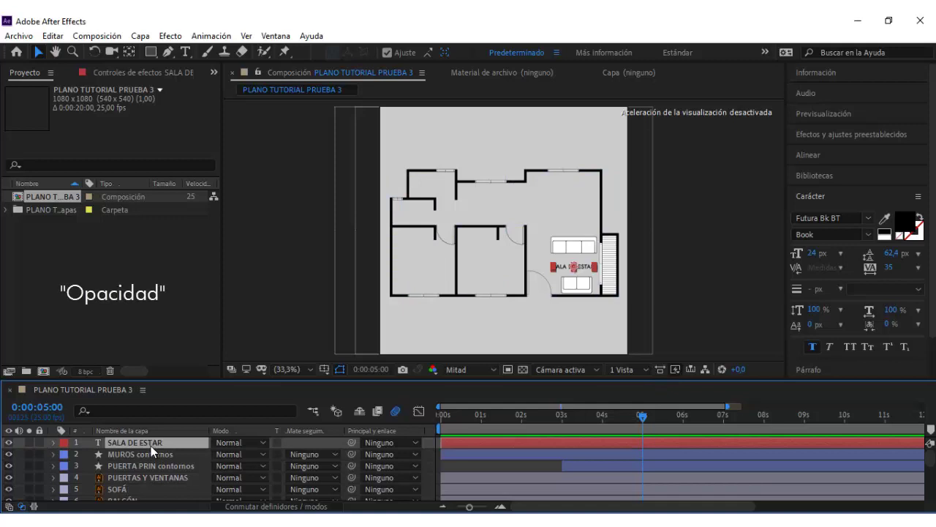
pyautogui.press('t')
pyautogui.click(223, 454)
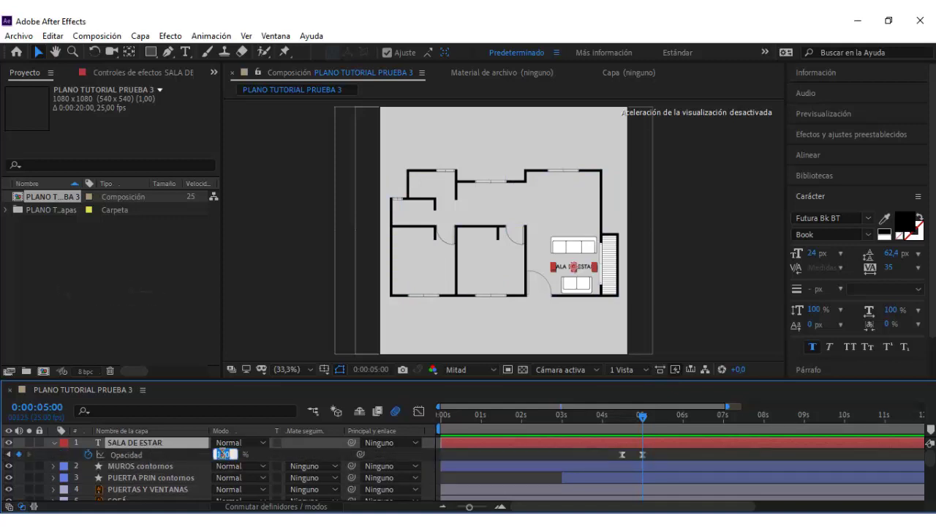
pyautogui.press('Return')
pyautogui.click(293, 333)
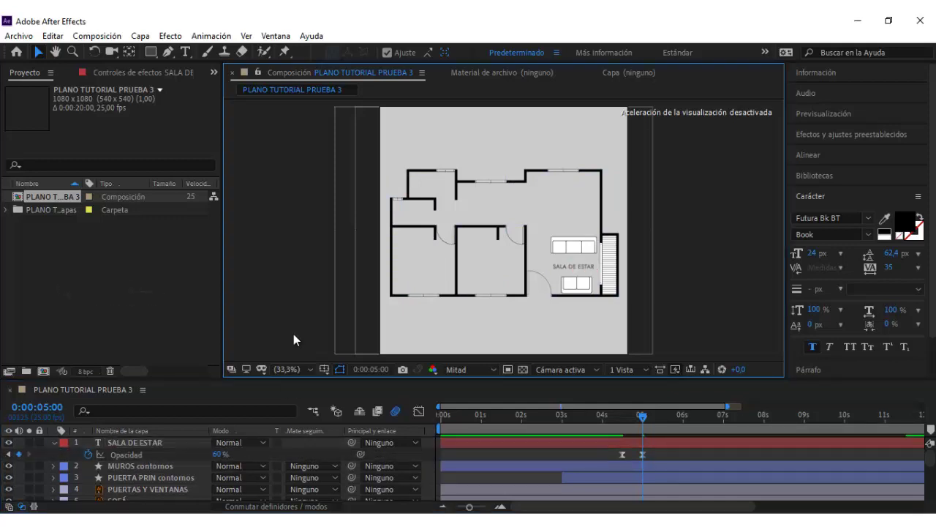
pyautogui.click(133, 442)
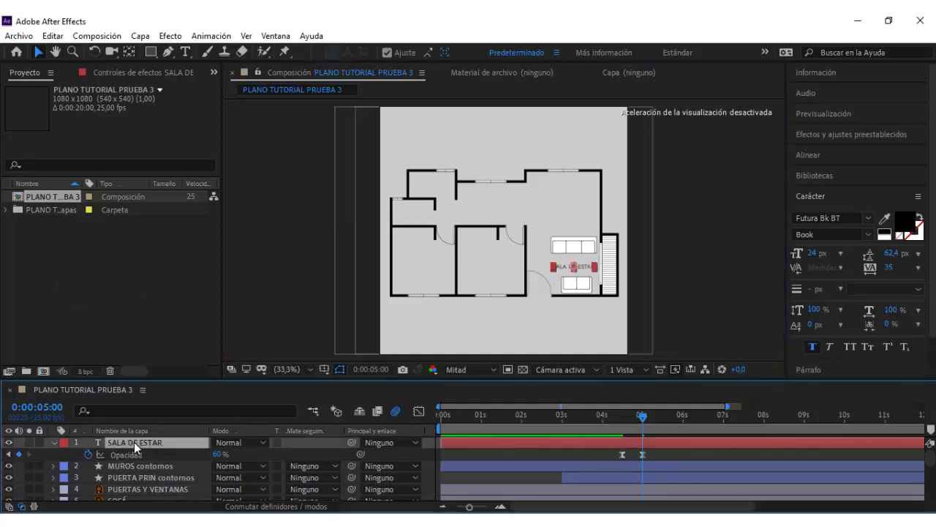
pyautogui.moveTo(643, 418); pyautogui.dragTo(725, 423)
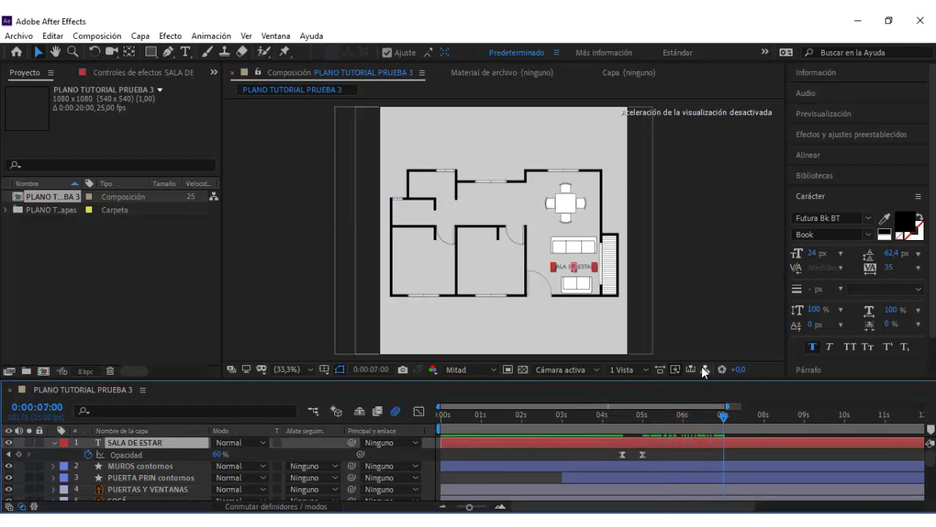
pyautogui.click(51, 443)
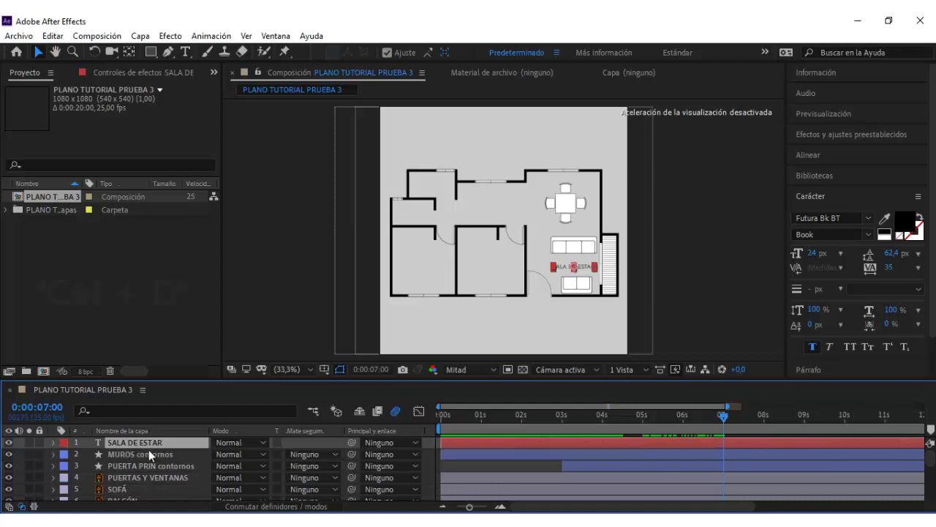
# - Duplicate the label onto the dining table as COMEDOR, its fade-in ending at 7 s
pyautogui.hotkey('ctrl', 'd')
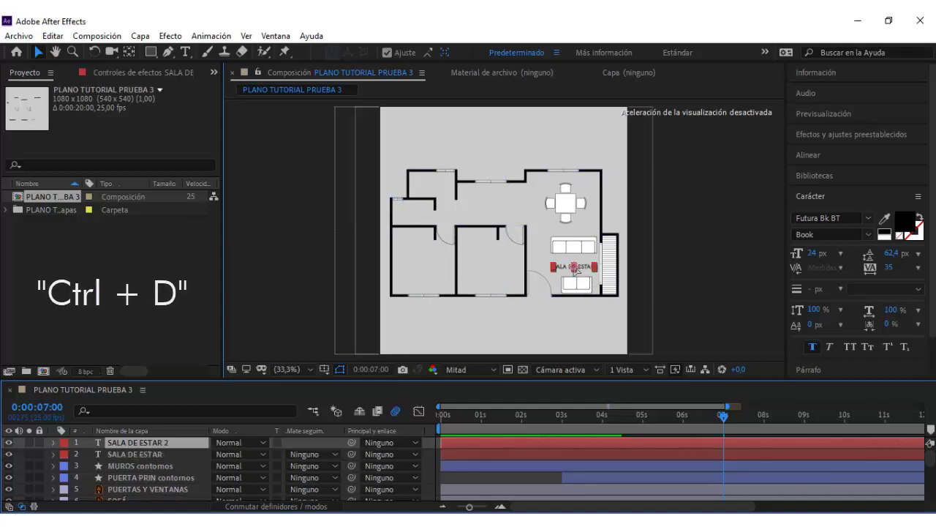
pyautogui.moveTo(574, 272); pyautogui.dragTo(566, 199)
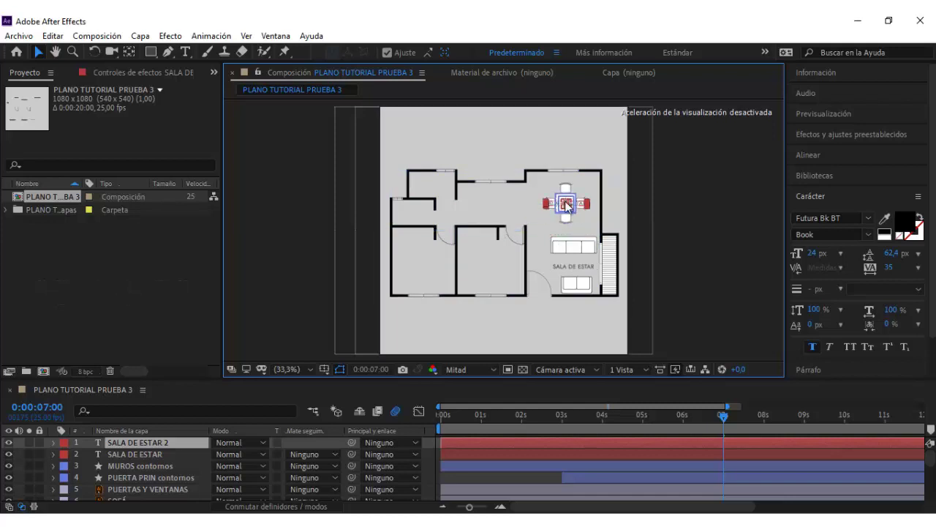
pyautogui.press('Return')
pyautogui.doubleClick(162, 443)
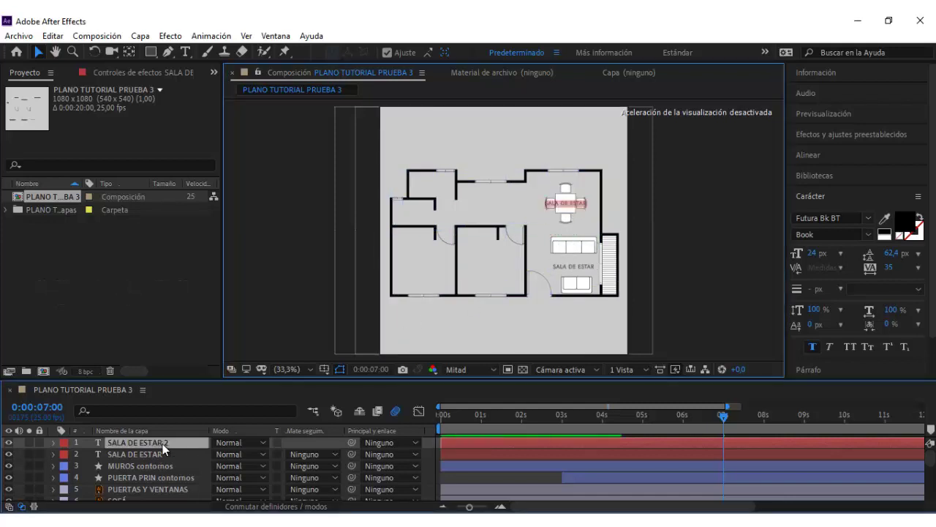
pyautogui.write('COMEDOR')
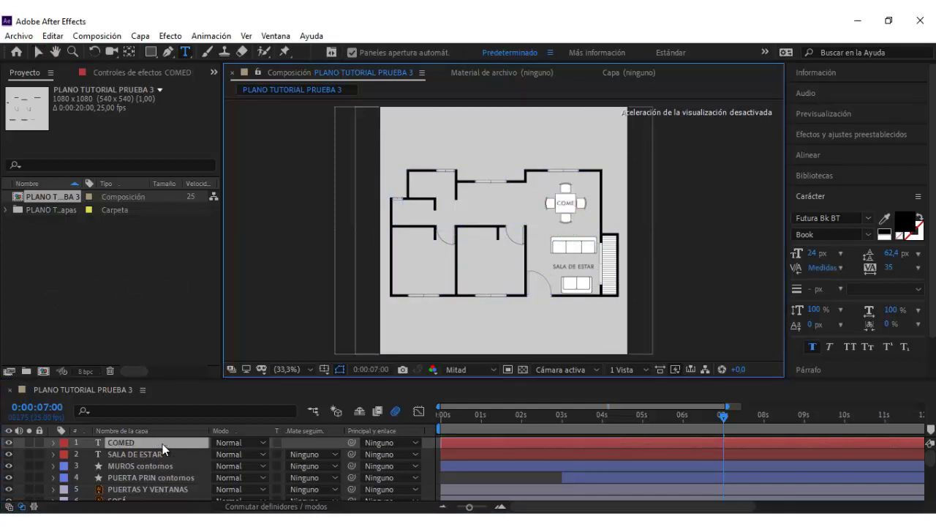
pyautogui.click(38, 52)
pyautogui.press('t')
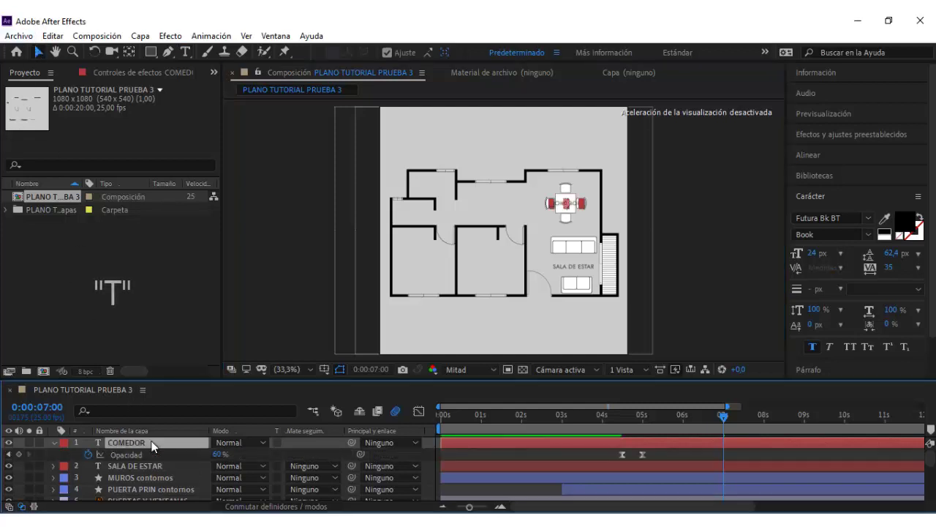
pyautogui.moveTo(648, 453)
pyautogui.mouseDown()
pyautogui.moveTo(613, 454)
pyautogui.moveTo(722, 455)
pyautogui.mouseUp()
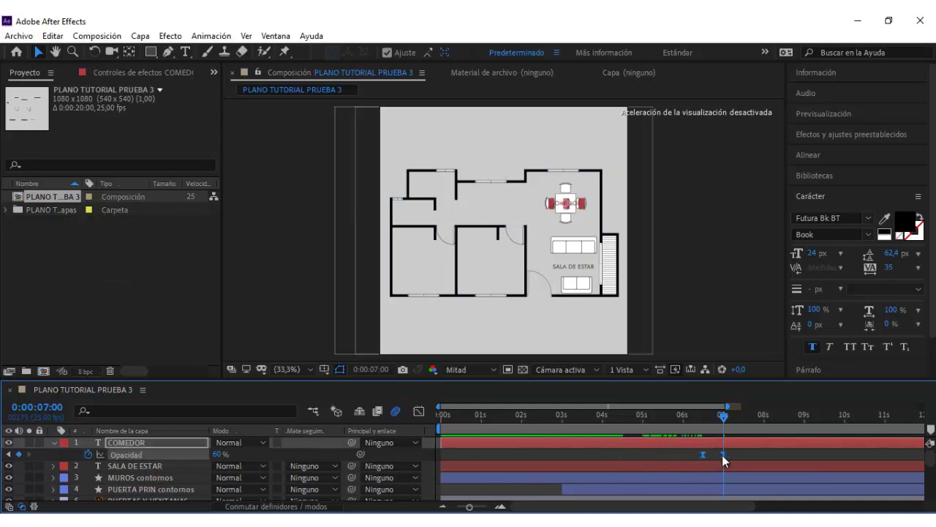
pyautogui.click(676, 315)
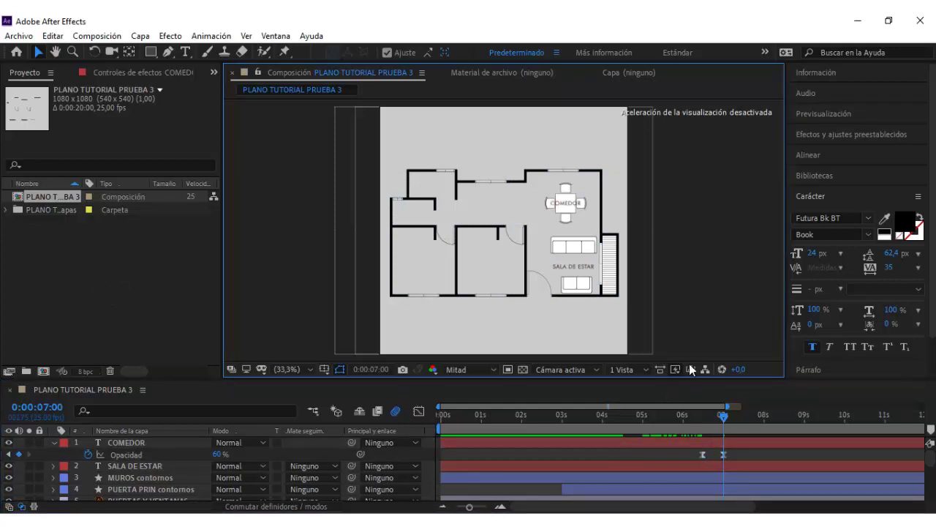
# - Duplicate COMEDOR into the right bedroom as HABITACIÓN 1, fading in by 9 s
pyautogui.moveTo(725, 416); pyautogui.dragTo(799, 423)
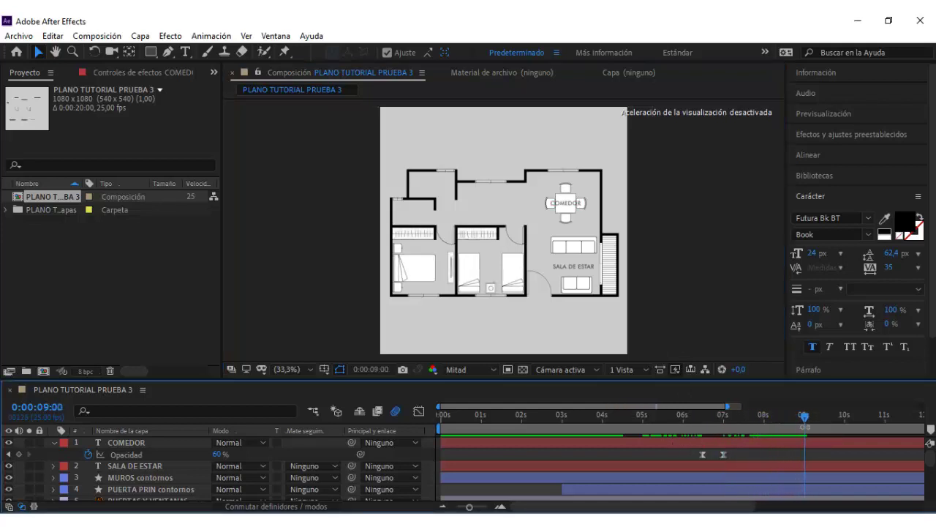
pyautogui.click(55, 443)
pyautogui.hotkey('ctrl', 'd')
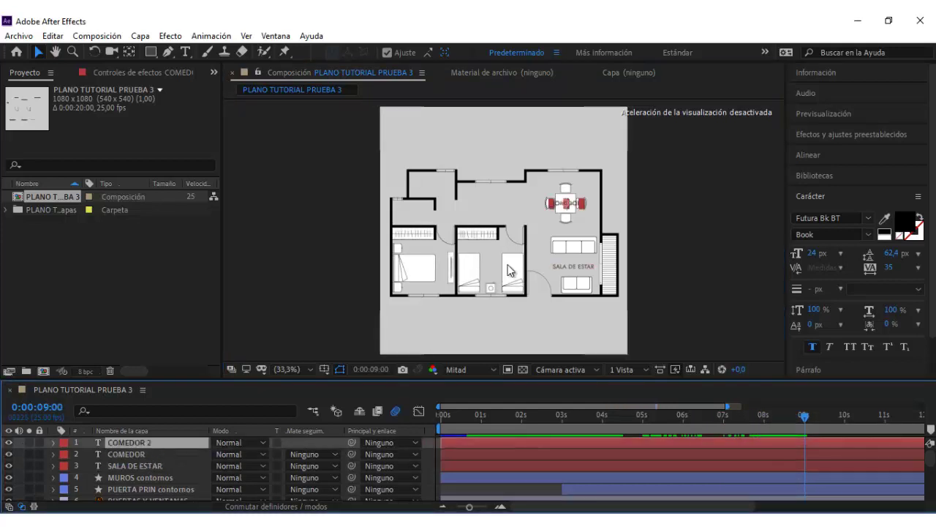
pyautogui.moveTo(586, 207); pyautogui.dragTo(505, 251)
pyautogui.doubleClick(506, 251)
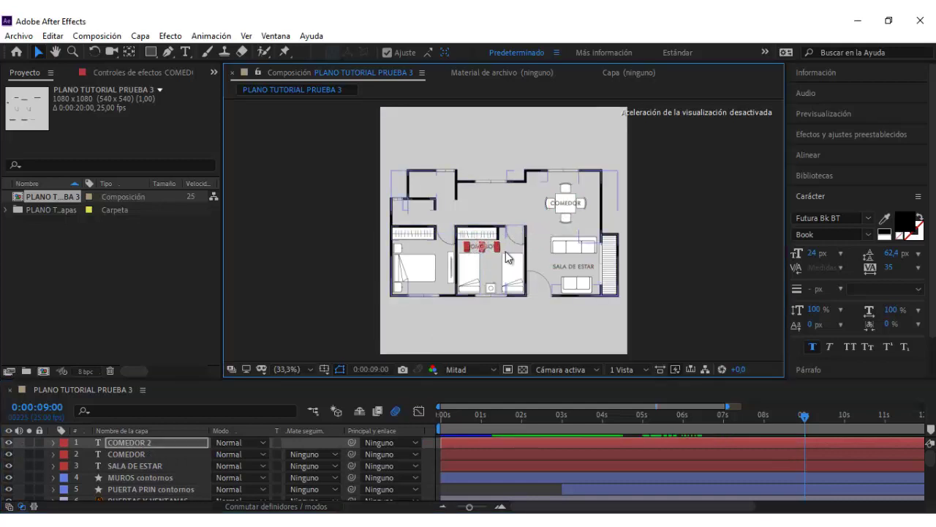
pyautogui.write('HABITACIÓN 1')
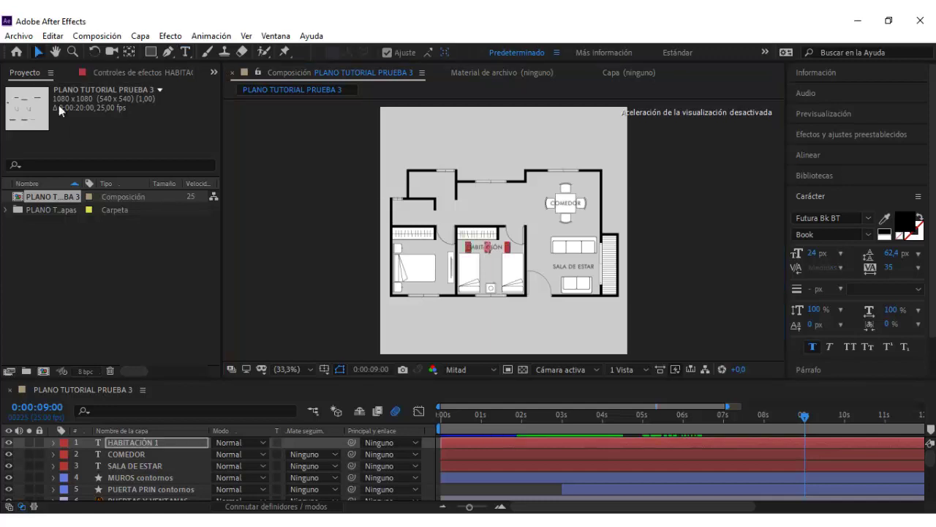
pyautogui.click(38, 52)
pyautogui.press('t')
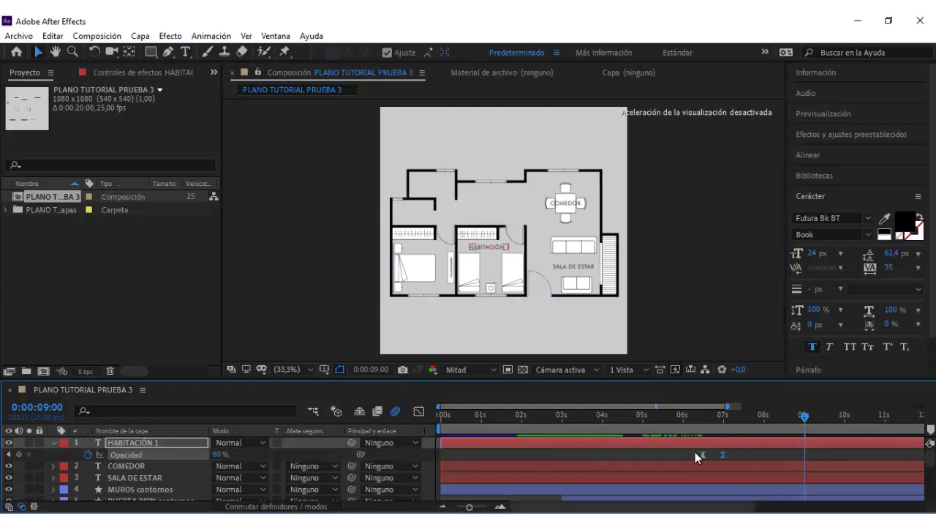
pyautogui.click(713, 328)
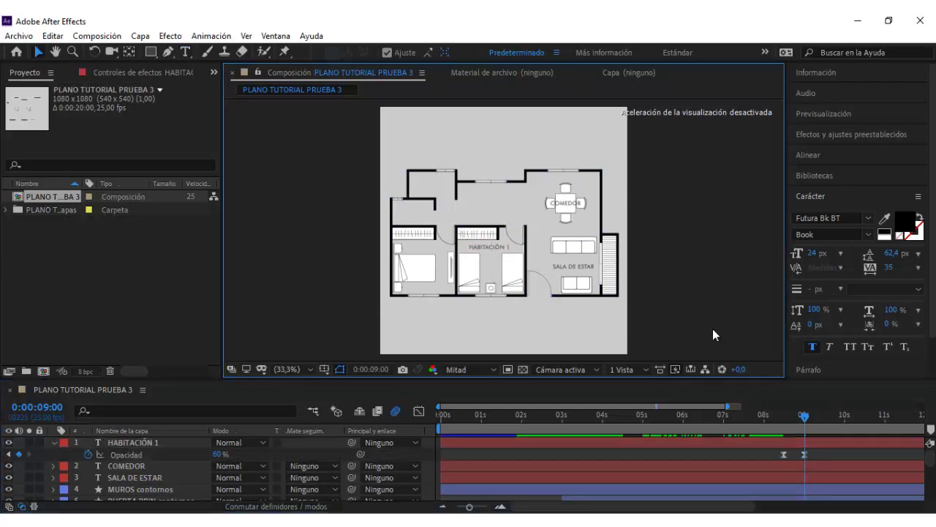
# - Duplicate it into the left bedroom as HABITACIÓN 2 and check its opacity keyframes
pyautogui.click(149, 442)
pyautogui.hotkey('ctrl', 'd')
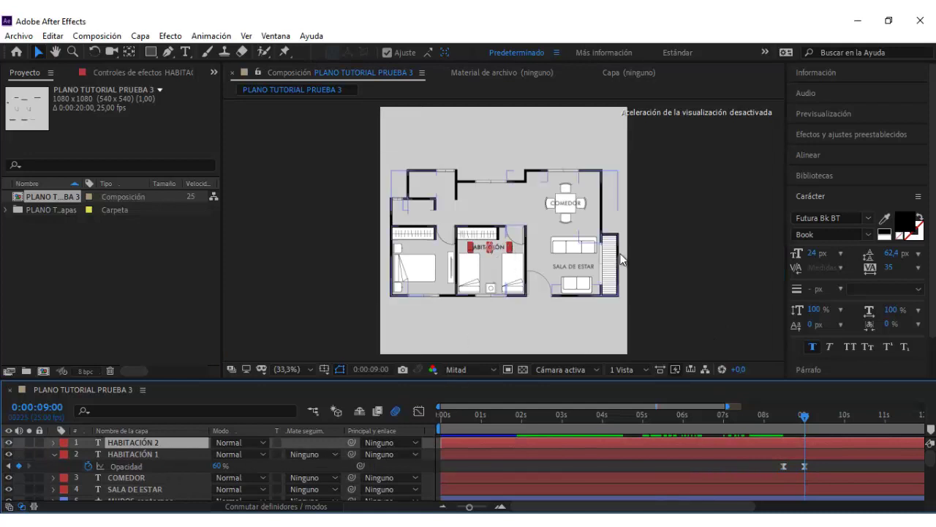
pyautogui.hotkey('shift', 'Left')
pyautogui.hotkey('shift', 'Left')
pyautogui.hotkey('shift', 'Left')
pyautogui.hotkey('shift', 'Left')
pyautogui.hotkey('shift', 'Left')
pyautogui.hotkey('shift', 'Left')
pyautogui.hotkey('shift', 'Left')
pyautogui.hotkey('shift', 'Left')
pyautogui.hotkey('shift', 'Left')
pyautogui.hotkey('shift', 'Left')
pyautogui.hotkey('shift', 'Left')
pyautogui.hotkey('shift', 'Left')
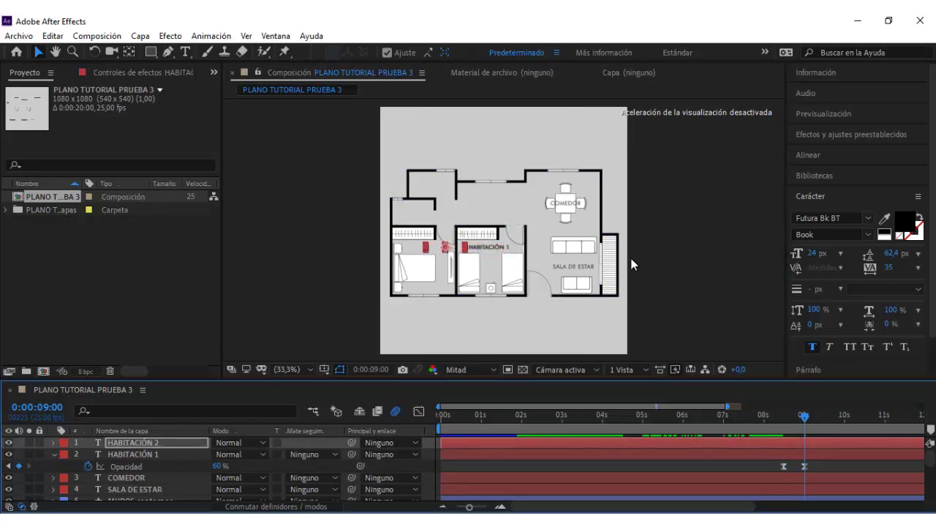
pyautogui.hotkey('shift', 'Left')
pyautogui.hotkey('shift', 'Left')
pyautogui.hotkey('shift', 'Left')
pyautogui.hotkey('shift', 'Left')
pyautogui.hotkey('shift', 'Left')
pyautogui.hotkey('shift', 'Left')
pyautogui.hotkey('shift', 'Left')
pyautogui.hotkey('shift', 'Left')
pyautogui.hotkey('shift', 'Left')
pyautogui.doubleClick(164, 444)
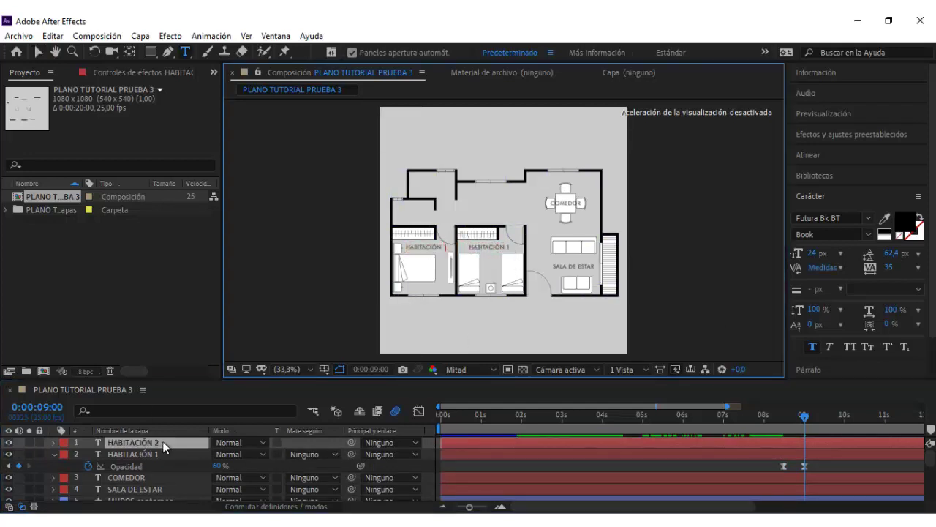
pyautogui.press('BackSpace')
pyautogui.write('3')
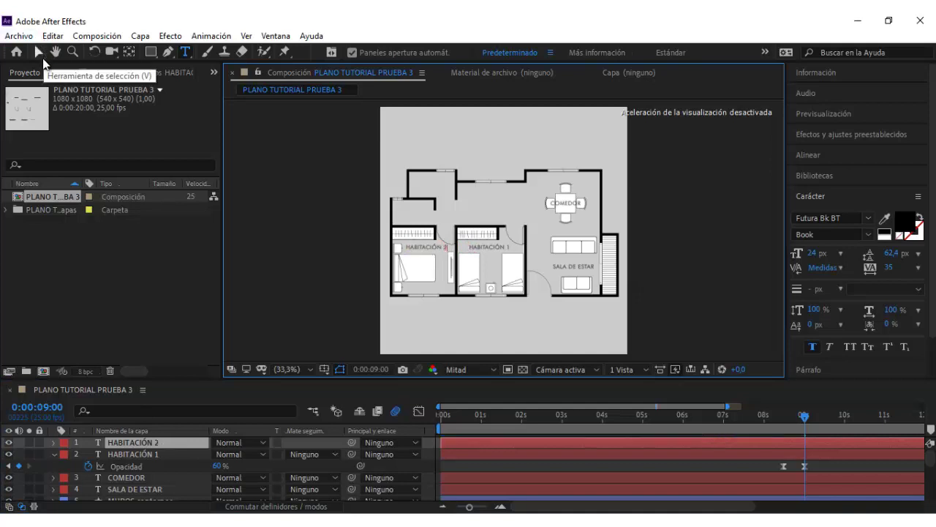
pyautogui.click(38, 52)
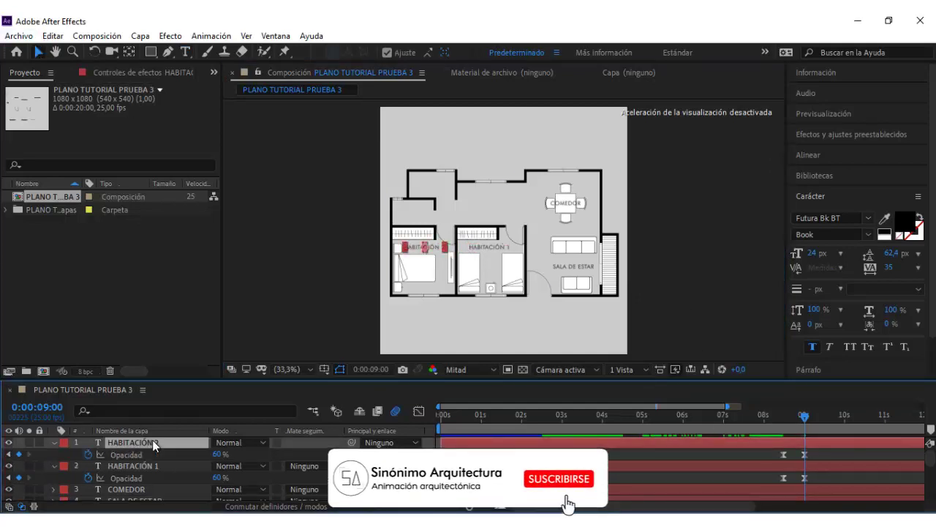
pyautogui.write('2')
pyautogui.press('u')
pyautogui.hscroll(3, 708, 419)
pyautogui.moveTo(708, 419); pyautogui.dragTo(752, 420)
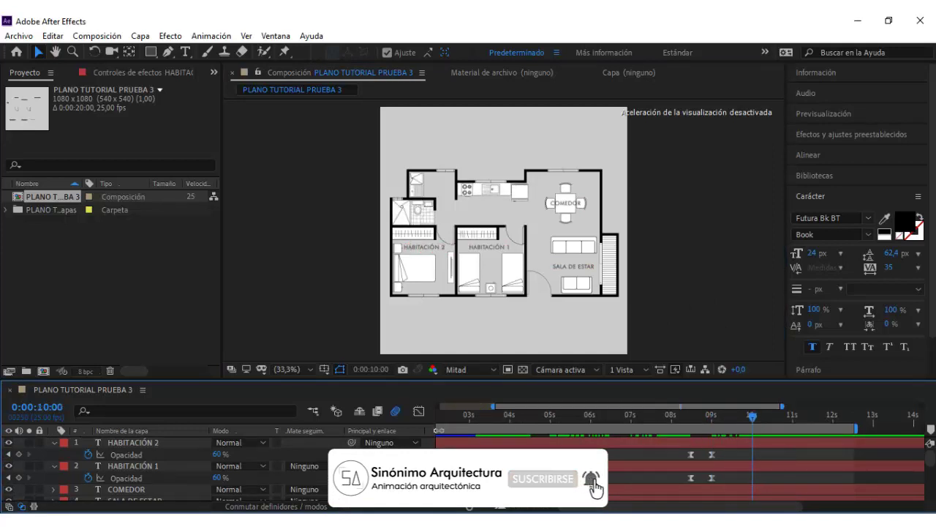
# - Duplicate HABITACIÓN 2 into the kitchen and retype it as COCINA
pyautogui.click(146, 445)
pyautogui.hotkey('ctrl', 'd')
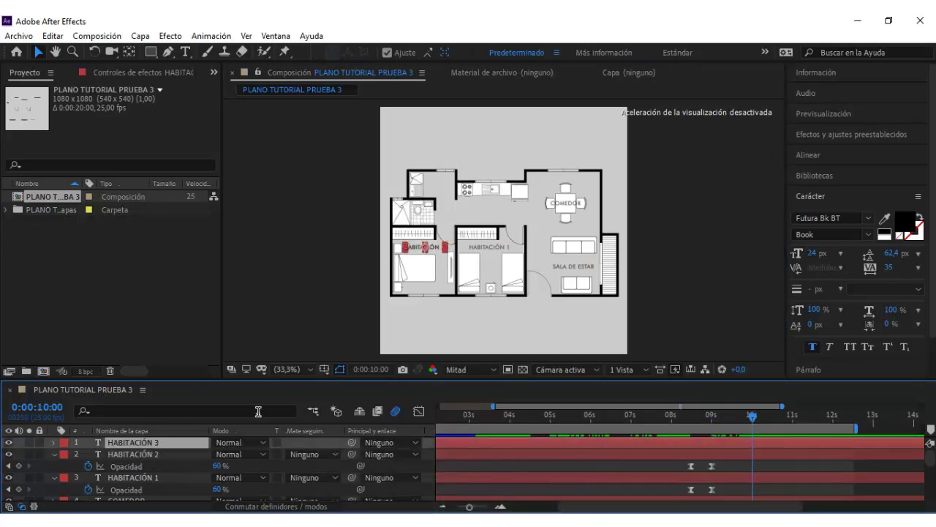
pyautogui.moveTo(424, 248); pyautogui.dragTo(486, 207)
pyautogui.doubleClick(485, 207)
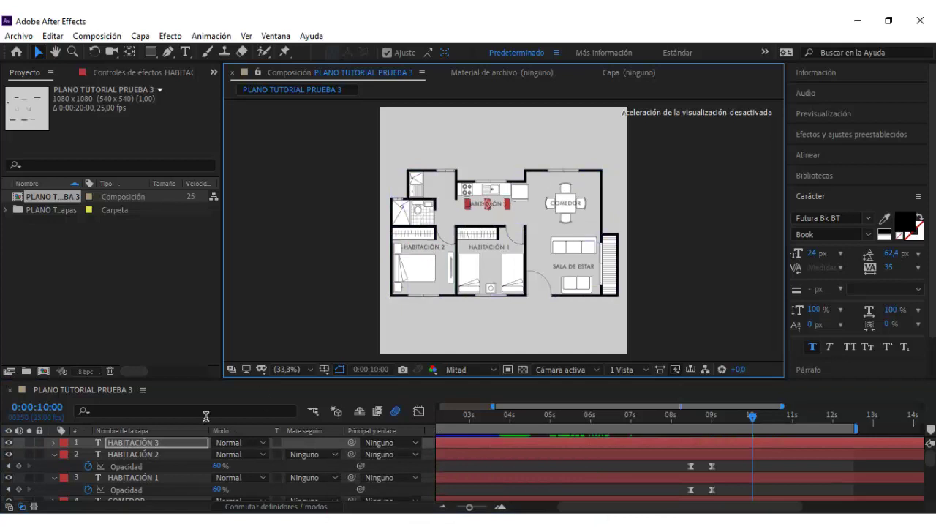
pyautogui.write('COCINA 2')
pyautogui.click(38, 54)
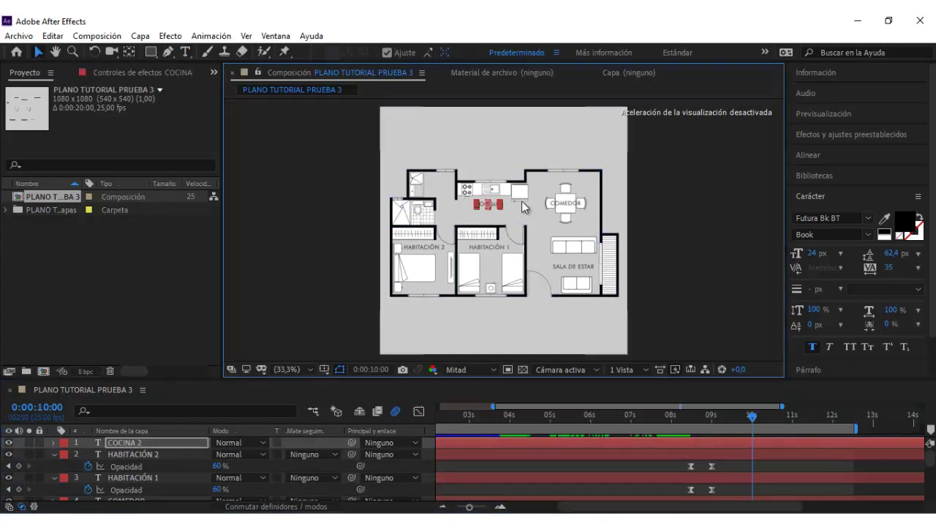
pyautogui.hotkey('ctrl', 'v')
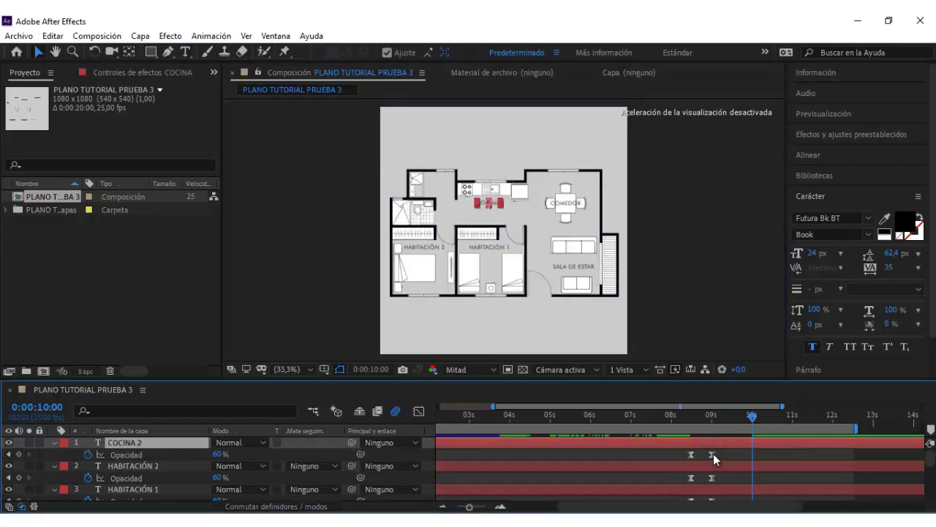
# - Duplicate the COCINA label into the laundry room as LAVADERO
pyautogui.click(125, 441)
pyautogui.hotkey('ctrl', 'd')
pyautogui.moveTo(489, 203); pyautogui.dragTo(436, 184)
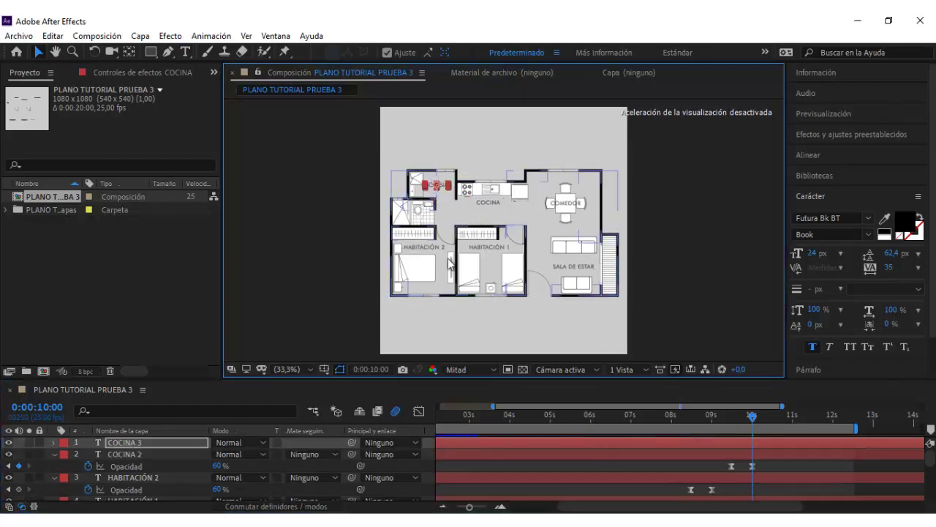
pyautogui.doubleClick(129, 443)
pyautogui.write('LAVADERO')
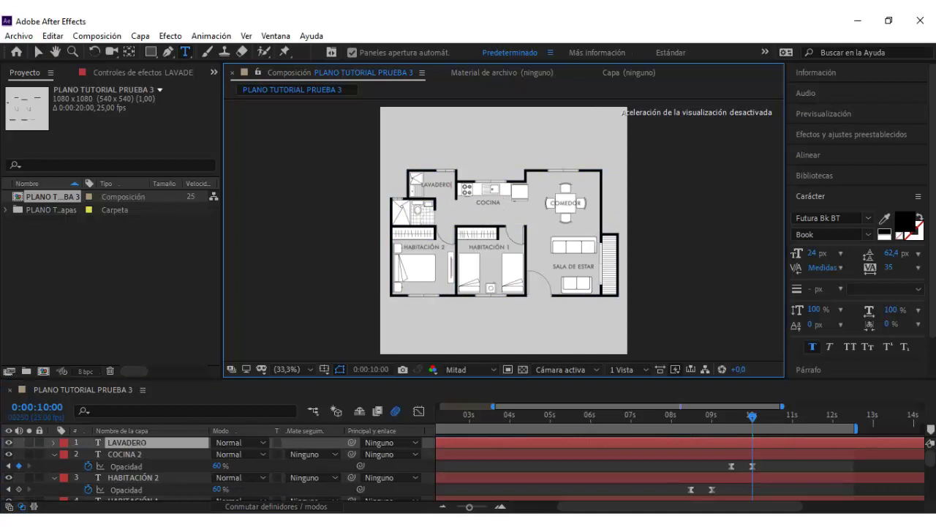
pyautogui.click(38, 52)
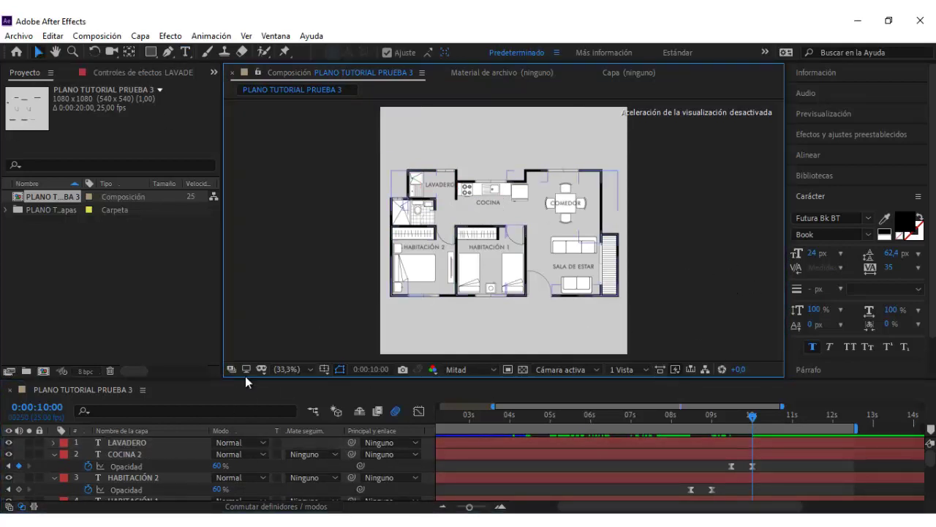
pyautogui.click(697, 276)
# - Duplicate LAVADERO down into the bathroom as BAÑO and check its opacity
pyautogui.click(168, 442)
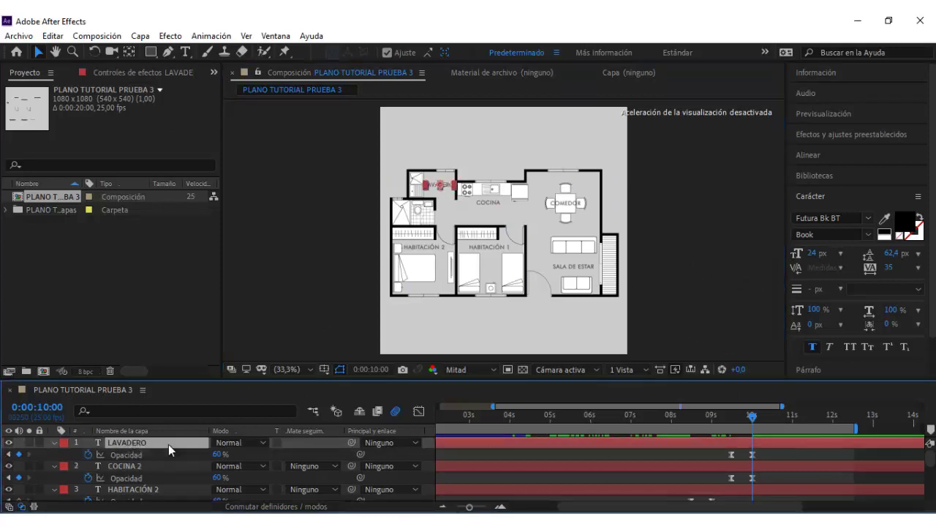
pyautogui.hotkey('ctrl', 'd')
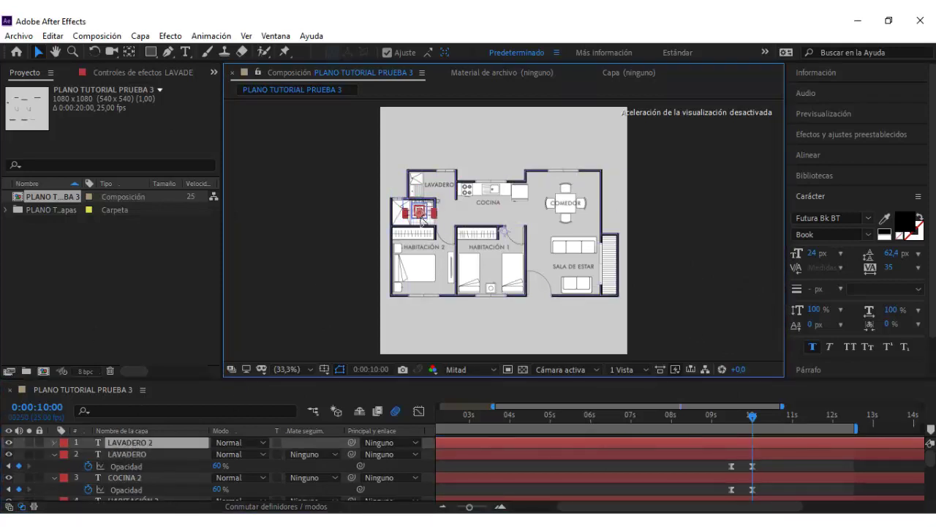
pyautogui.moveTo(432, 199); pyautogui.dragTo(427, 255)
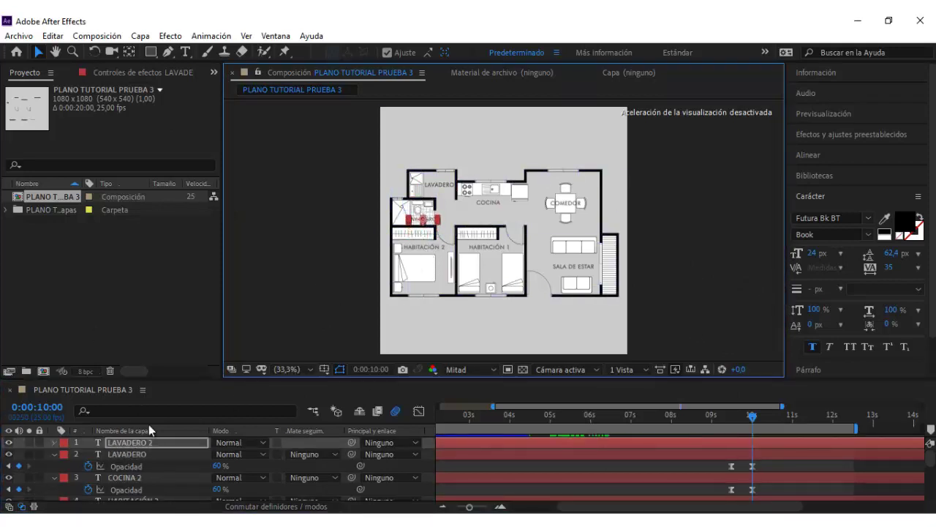
pyautogui.write('BAÑO')
pyautogui.click(140, 442)
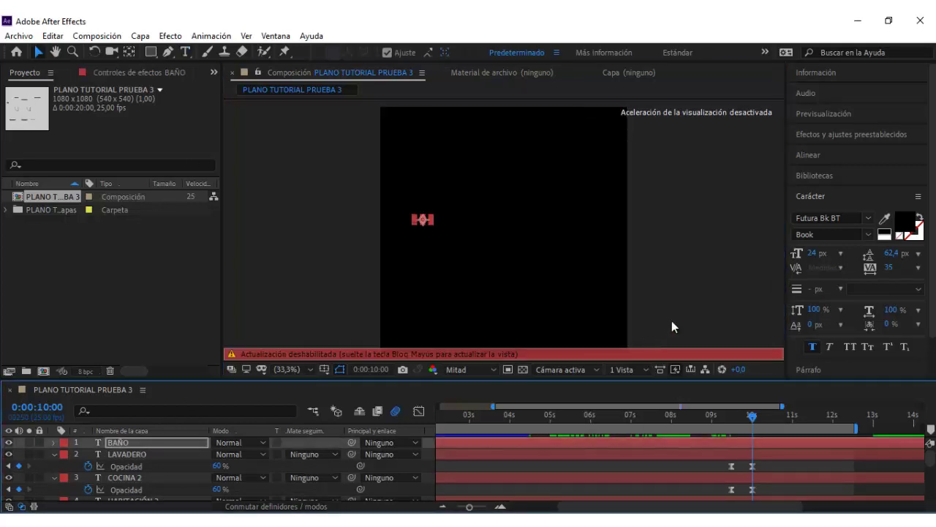
pyautogui.press('t')
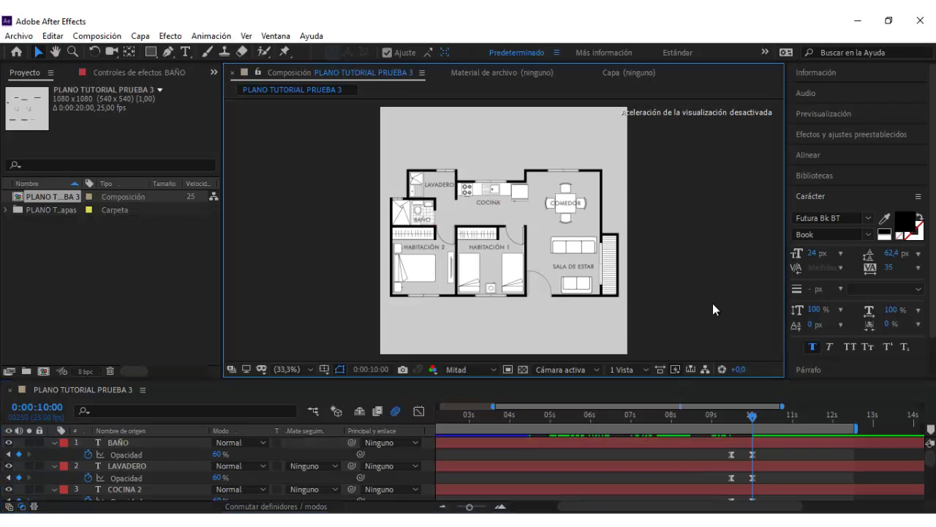
# - Collapse the label layers' properties and show the whole 20-second timeline
pyautogui.click(54, 442)
pyautogui.click(54, 454)
pyautogui.click(54, 465)
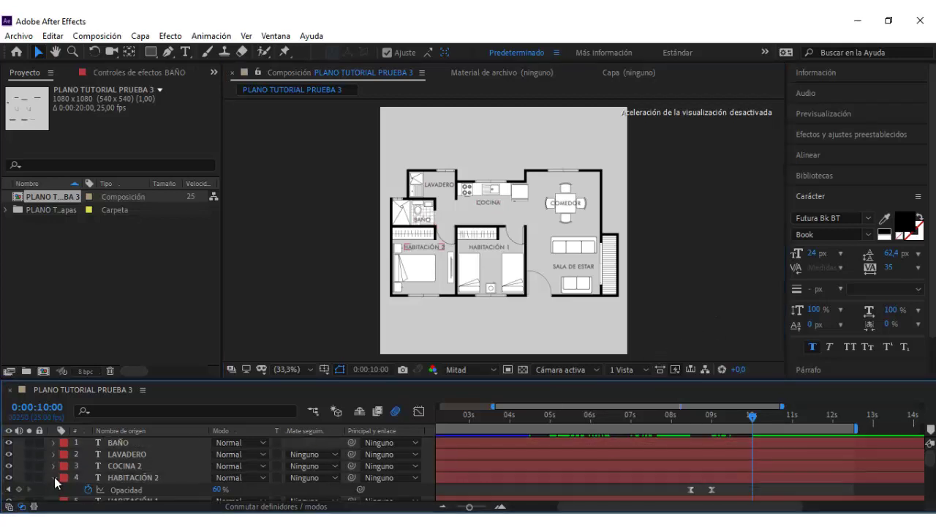
pyautogui.click(54, 477)
pyautogui.scroll(-2, 55, 468)
pyautogui.click(57, 454)
pyautogui.moveTo(469, 506); pyautogui.dragTo(455, 507)
# - At 0:00:11:00, keyframe Grupo 1's (stairs) Position in MUROS contornos at 1002.3, 690.0
pyautogui.press('space')
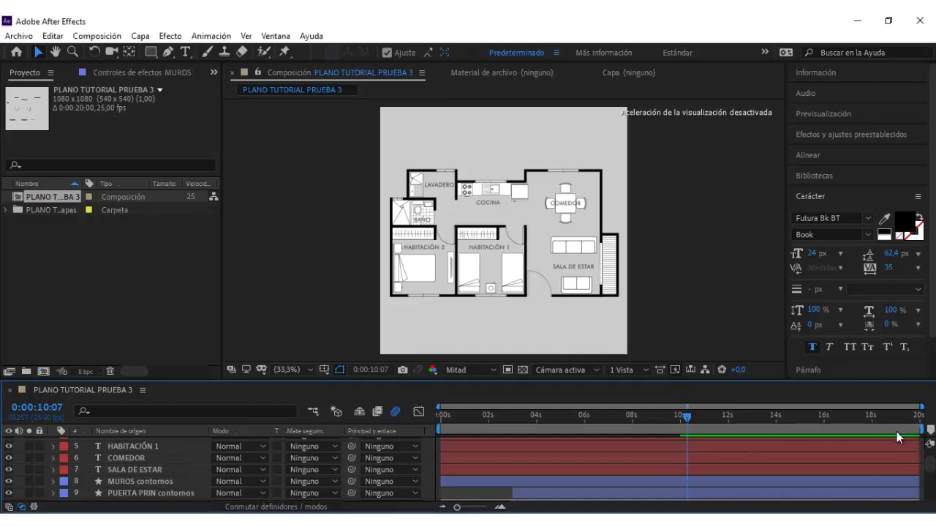
pyautogui.moveTo(457, 507); pyautogui.dragTo(479, 508)
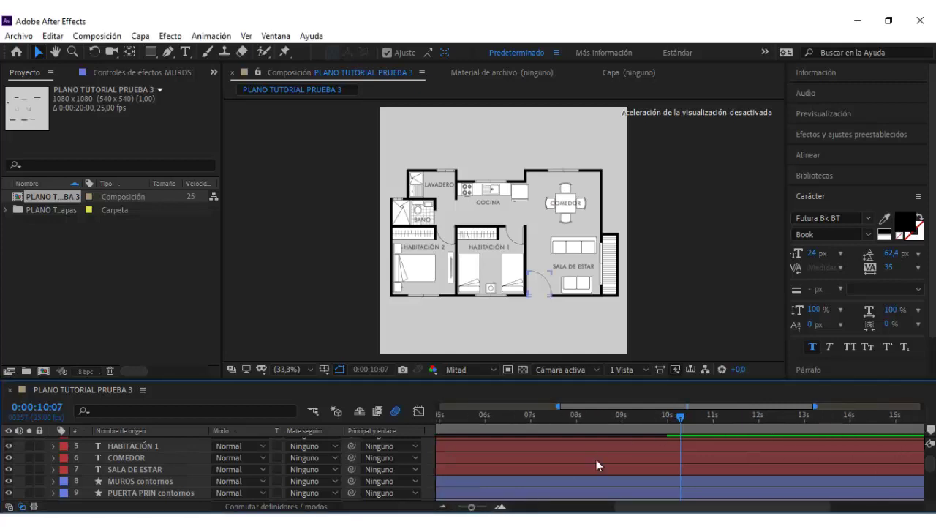
pyautogui.moveTo(683, 420); pyautogui.dragTo(713, 431)
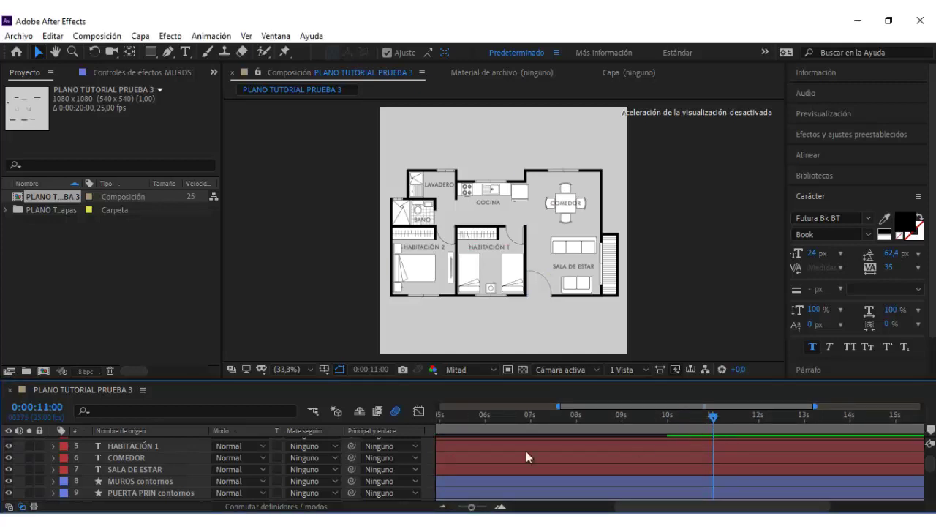
pyautogui.click(143, 480)
pyautogui.click(53, 482)
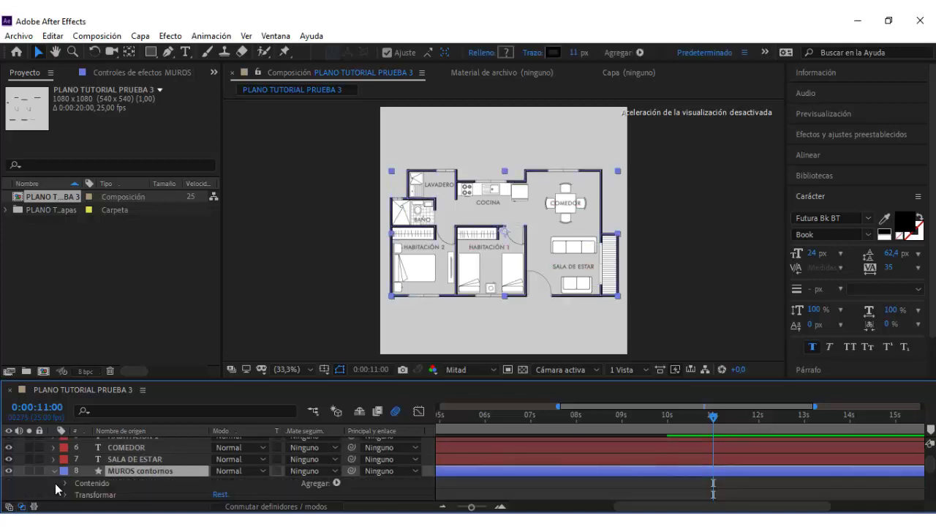
pyautogui.click(67, 484)
pyautogui.click(115, 454)
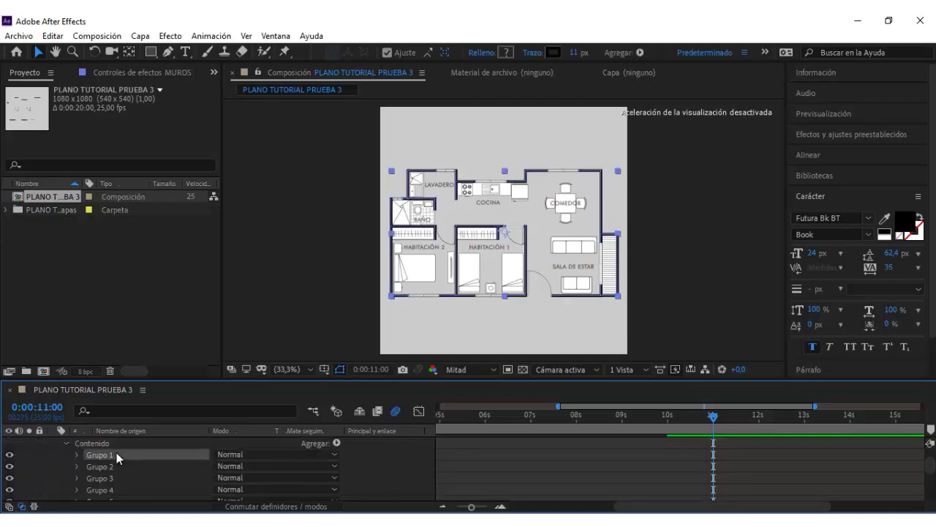
pyautogui.click(77, 454)
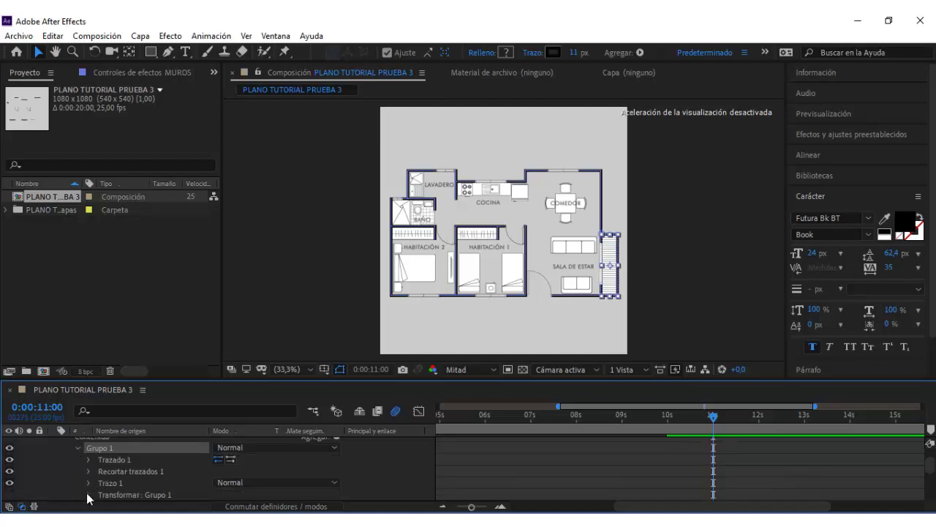
pyautogui.click(89, 495)
pyautogui.click(111, 467)
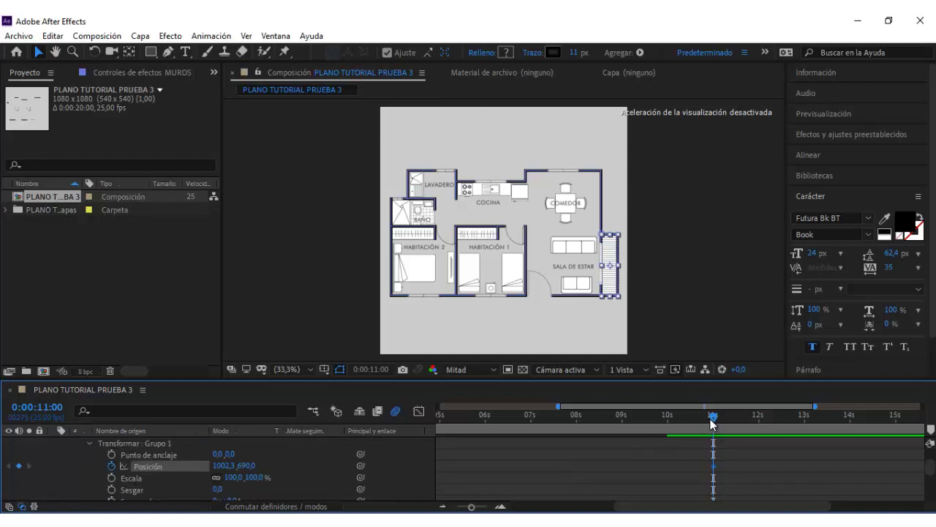
# - At 12 s, nudge the stair group up to Position 1002.3, 412.0
pyautogui.moveTo(728, 418); pyautogui.dragTo(758, 423)
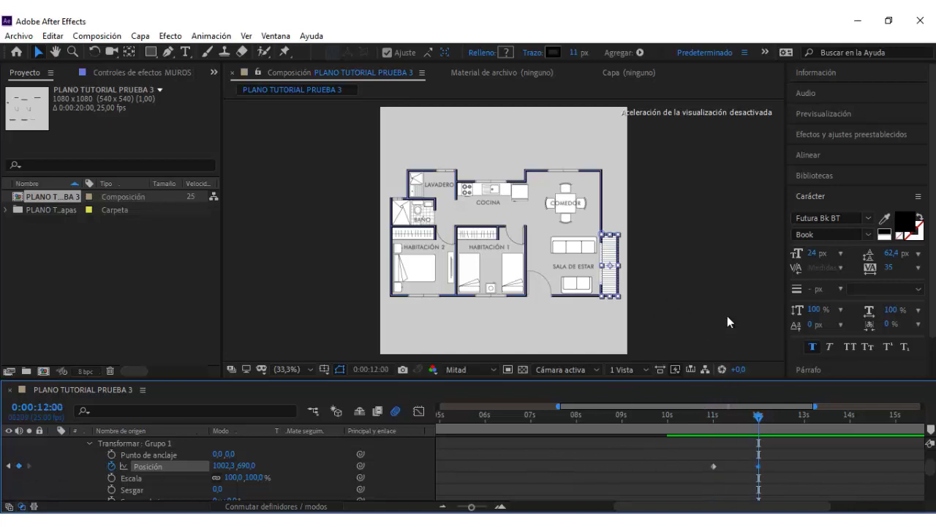
pyautogui.press('Up')
pyautogui.press('Up')
pyautogui.press('Up')
pyautogui.press('Up')
pyautogui.press('Up')
pyautogui.press('Up')
pyautogui.press('Up')
pyautogui.press('Up')
pyautogui.press('Up')
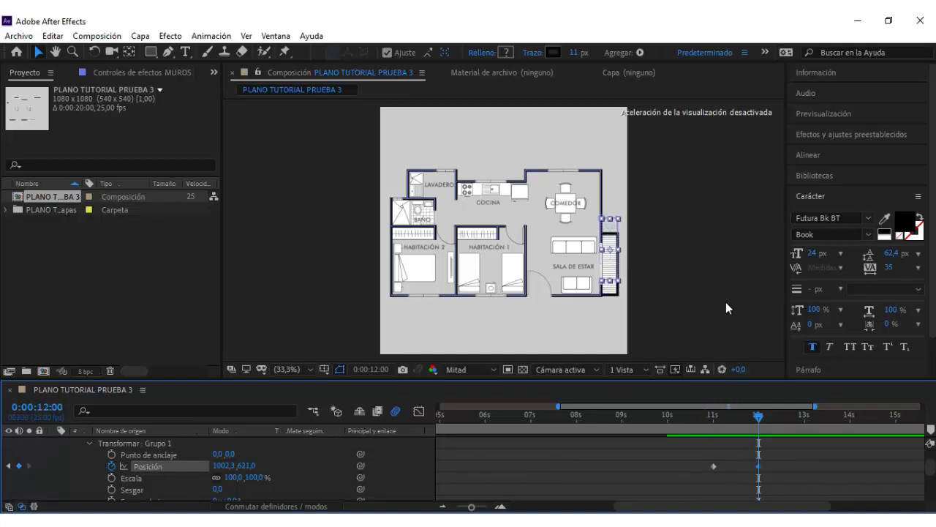
pyautogui.hotkey('shift', 'Up')
pyautogui.hotkey('shift', 'Up')
pyautogui.hotkey('shift', 'Up')
pyautogui.hotkey('shift', 'Up')
pyautogui.hotkey('shift', 'Up')
pyautogui.hotkey('shift', 'Up')
pyautogui.hotkey('shift', 'Up')
pyautogui.hotkey('shift', 'Up')
pyautogui.hotkey('shift', 'Up')
pyautogui.hotkey('shift', 'Up')
pyautogui.hotkey('shift', 'Up')
pyautogui.hotkey('shift', 'Up')
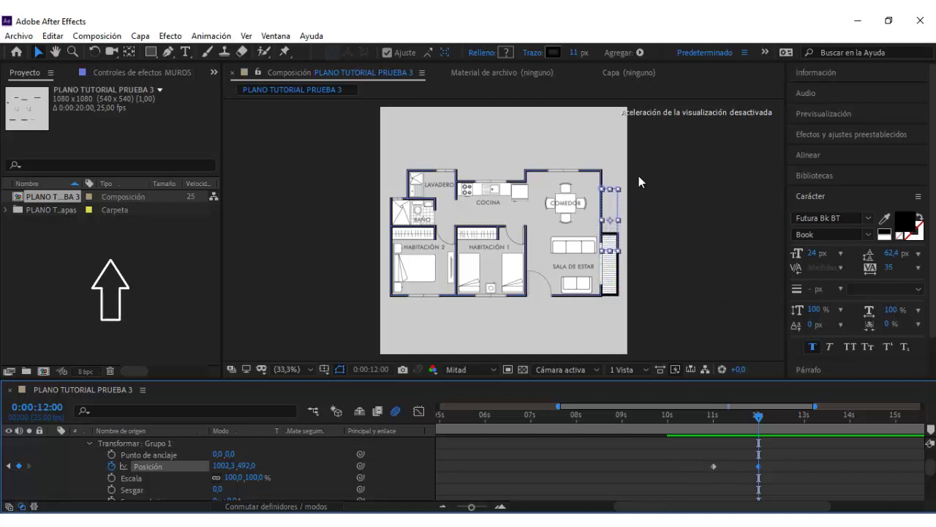
pyautogui.hotkey('shift', 'Up')
pyautogui.hotkey('shift', 'Up')
pyautogui.hotkey('shift', 'Up')
pyautogui.hotkey('shift', 'Up')
pyautogui.press('Up')
pyautogui.press('Up')
pyautogui.press('Up')
pyautogui.press('/')
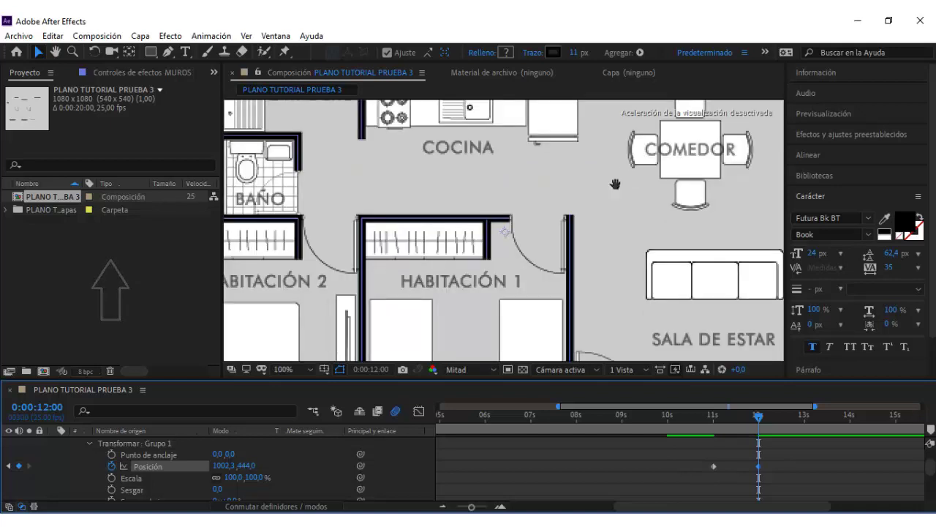
pyautogui.moveTo(615, 184); pyautogui.dragTo(531, 244)
pyautogui.press('Up')
pyautogui.press('Up')
pyautogui.press('Up')
pyautogui.press('Up')
pyautogui.press('Up')
pyautogui.press('Up')
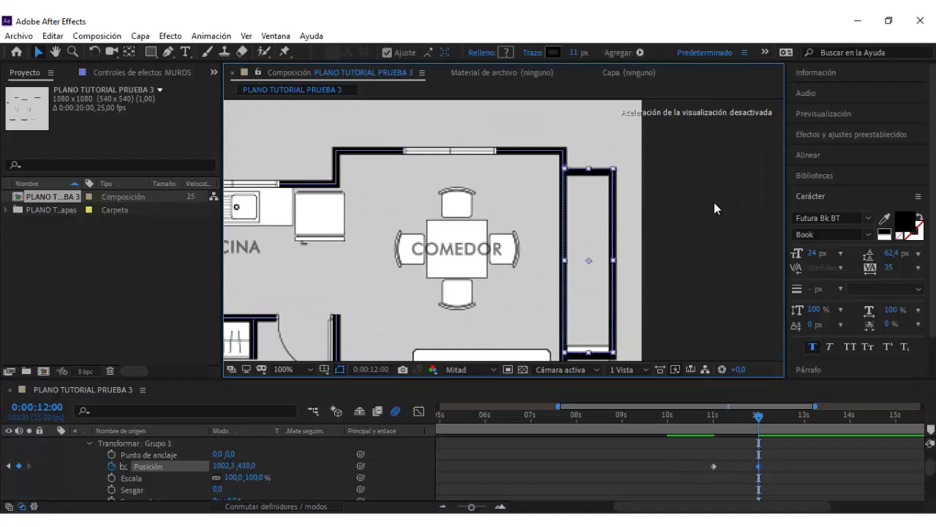
pyautogui.hotkey('shift', 'Up')
pyautogui.press('Up')
pyautogui.press('Up')
pyautogui.hotkey('shift', 'Up')
pyautogui.press('Up')
pyautogui.press('Up')
pyautogui.press('Up')
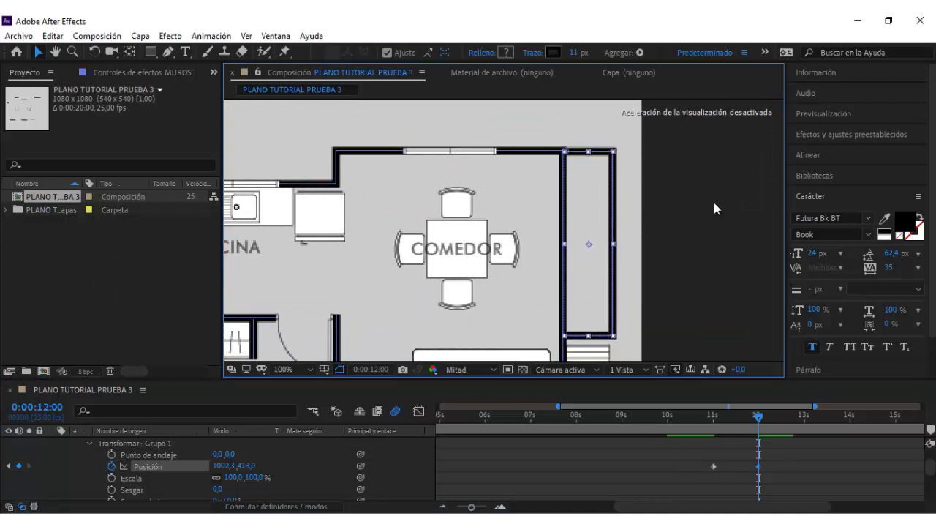
pyautogui.press('Up')
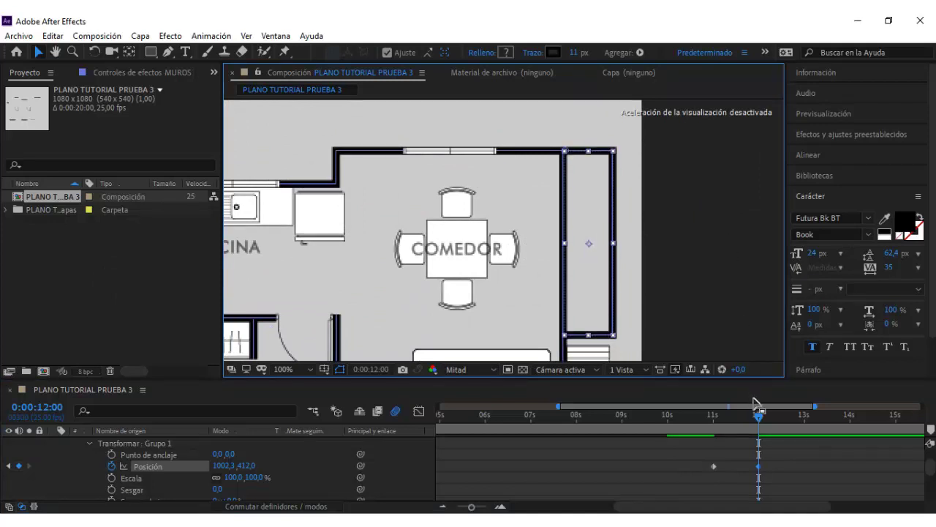
# - Apply Easy Ease to the stairs' 12 s Position keyframe
pyautogui.moveTo(766, 478); pyautogui.dragTo(683, 458)
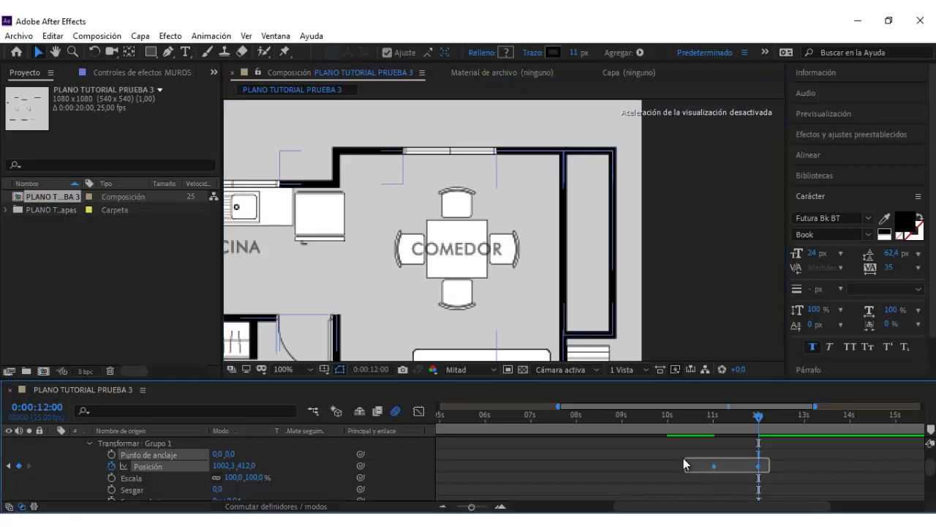
pyautogui.rightClick(760, 467)
pyautogui.moveTo(809, 457)
pyautogui.click(713, 396)
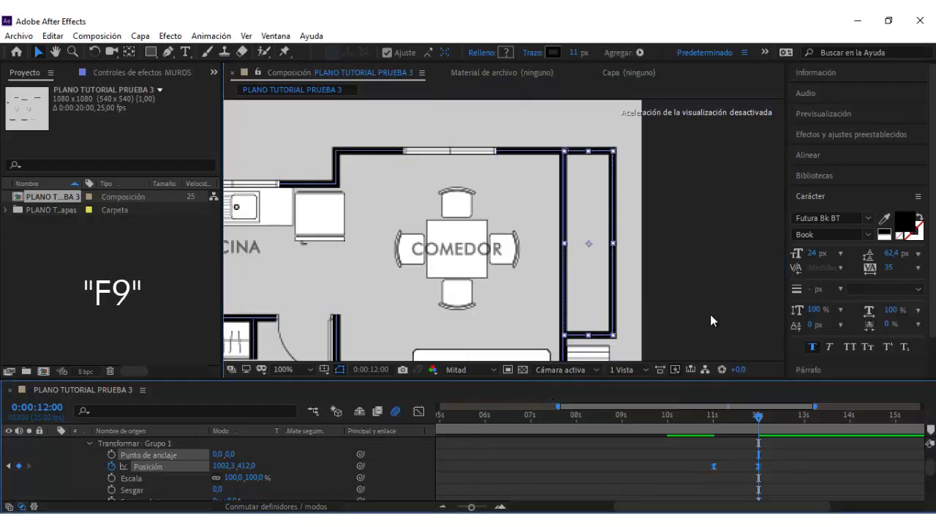
# - Fit the floor plan back in the viewer and scrub to 11 s to check the stair slide
pyautogui.click(278, 369)
pyautogui.click(296, 138)
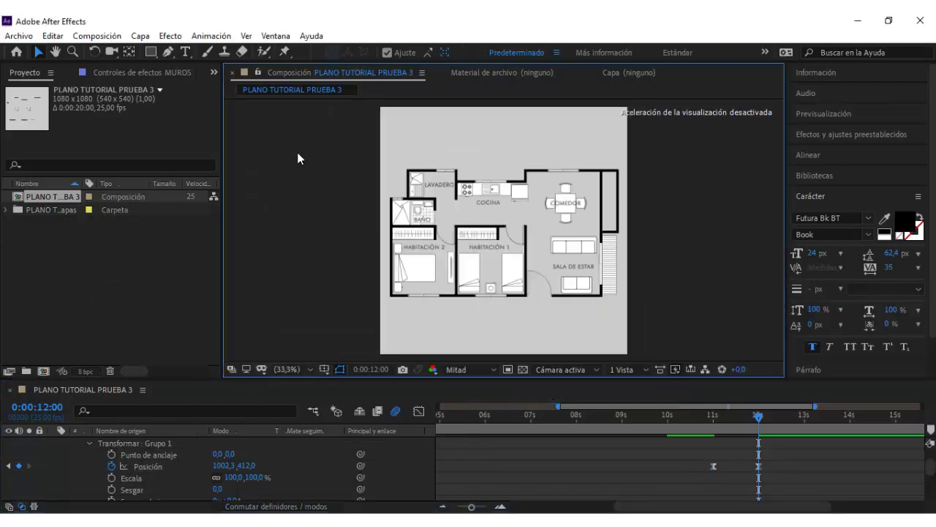
pyautogui.click(741, 414)
pyautogui.click(708, 426)
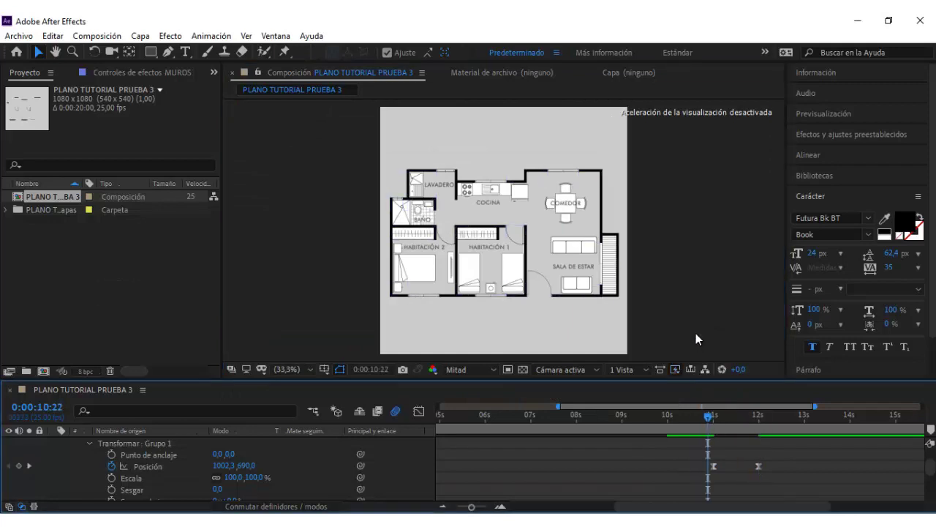
pyautogui.moveTo(792, 414); pyautogui.dragTo(713, 415)
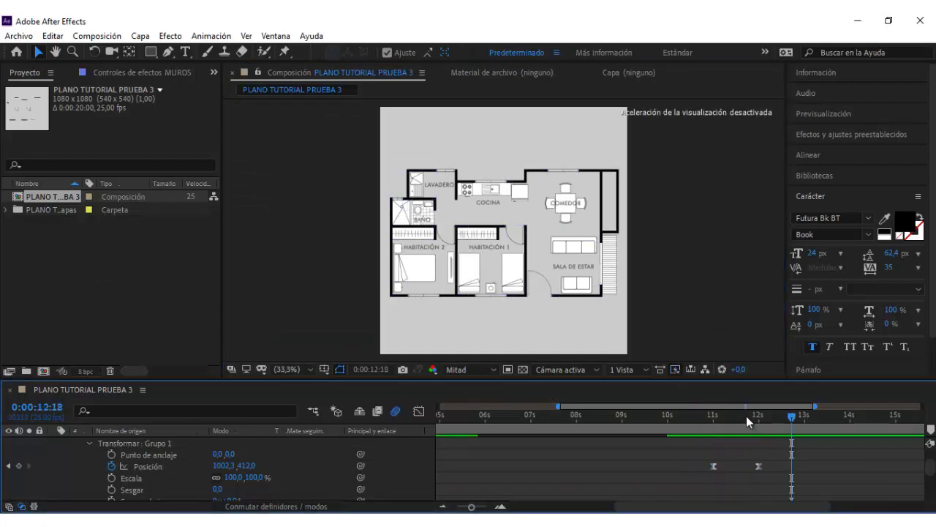
# - Expand Grupo 3 > Trazado 1 and set a Path keyframe at 11 s
pyautogui.click(159, 465)
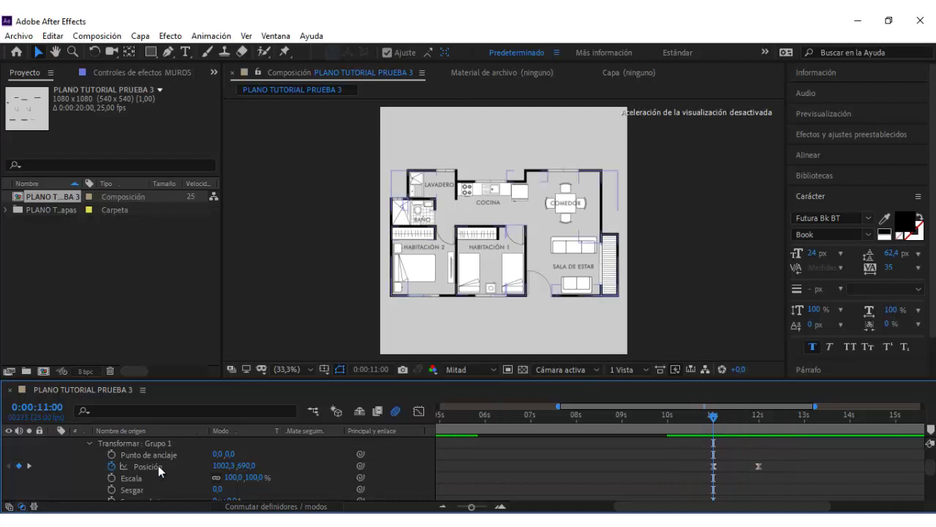
pyautogui.scroll(-2, 158, 465)
pyautogui.scroll(-2, 158, 466)
pyautogui.click(112, 465)
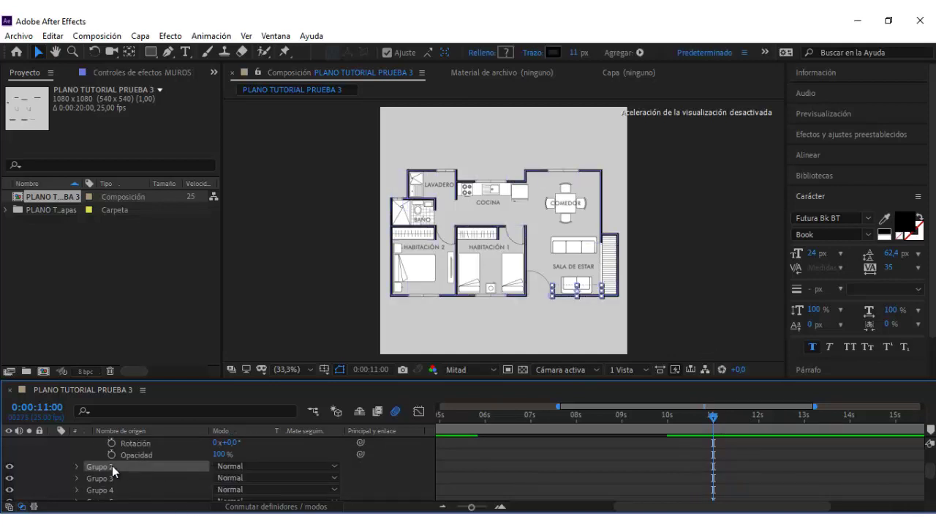
pyautogui.click(113, 478)
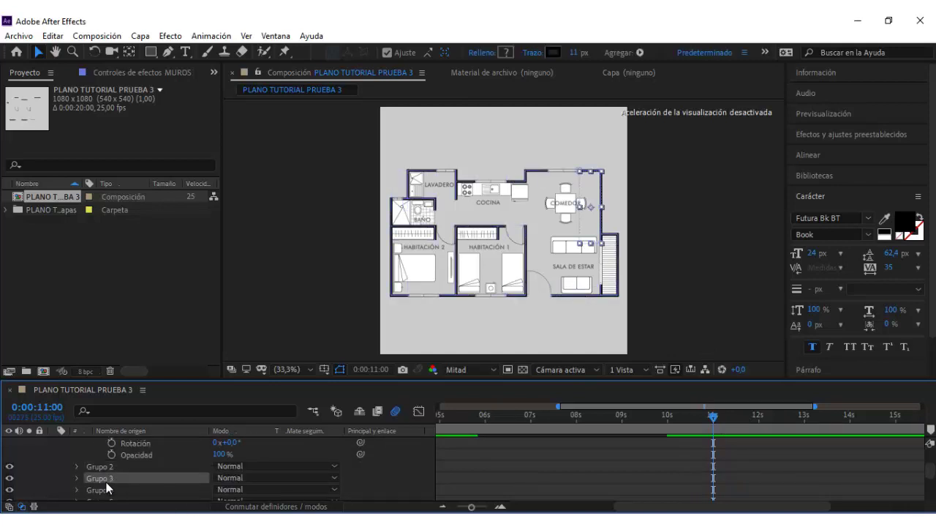
pyautogui.click(77, 478)
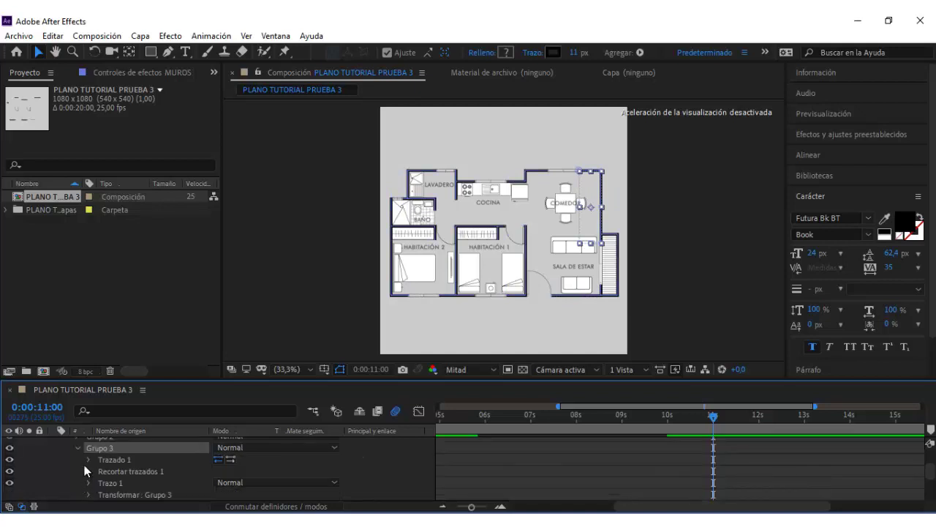
pyautogui.click(89, 460)
pyautogui.click(111, 471)
# - At 12 s, add a Path keyframe and reshape the wall beside the stairs around the balcony
pyautogui.scroll(2, 658, 470)
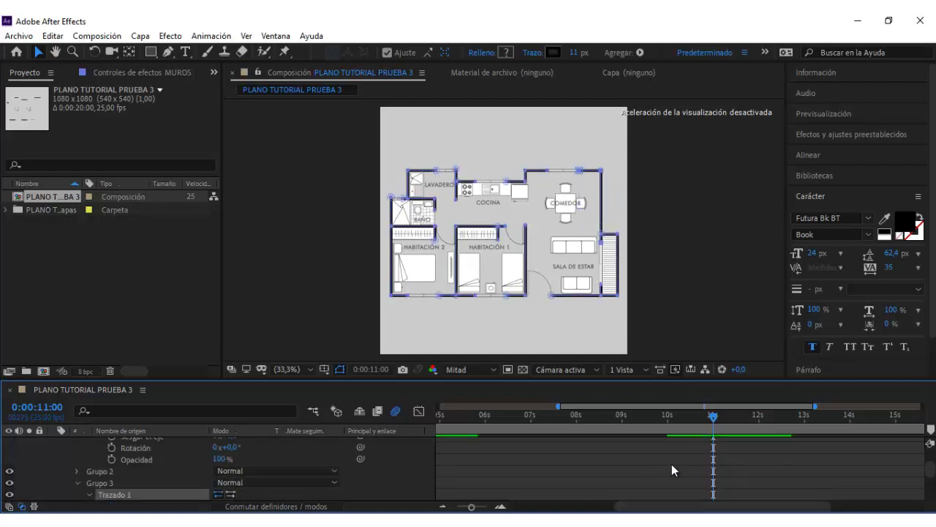
pyautogui.scroll(2, 676, 457)
pyautogui.moveTo(713, 417); pyautogui.dragTo(759, 417)
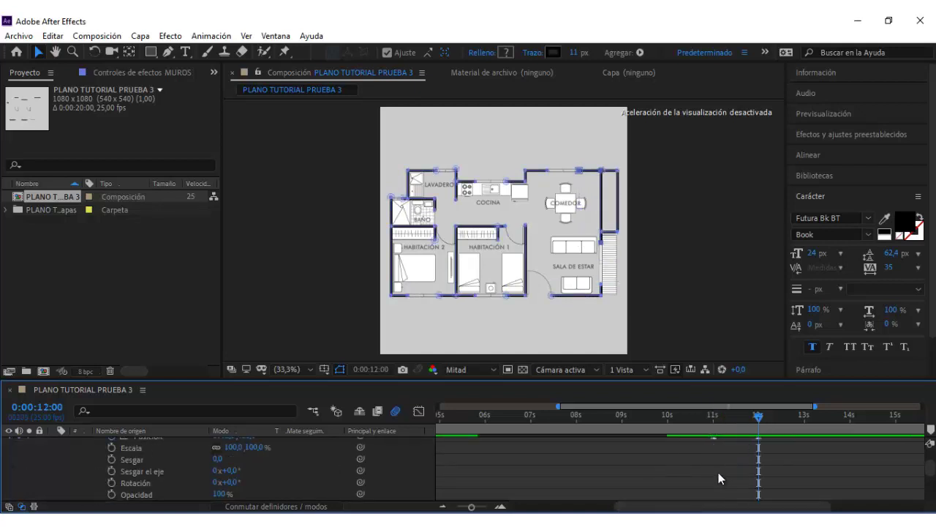
pyautogui.scroll(-2, 715, 464)
pyautogui.scroll(-2, 714, 464)
pyautogui.click(19, 471)
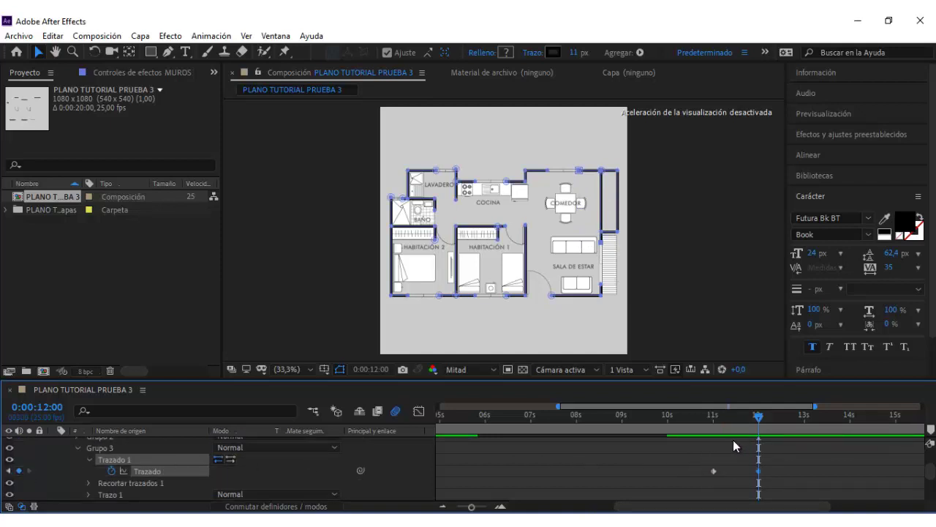
pyautogui.scroll(2, 603, 238)
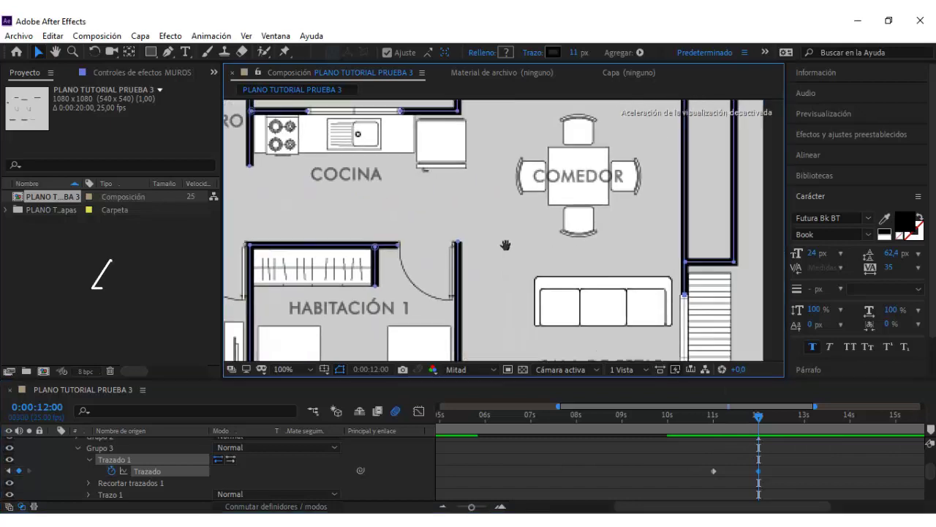
pyautogui.scroll(1, 506, 247)
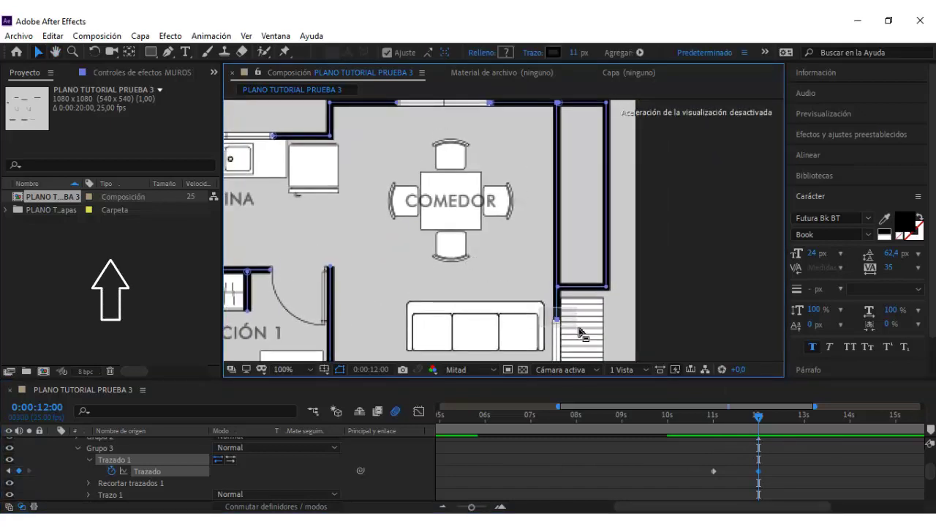
pyautogui.click(582, 329)
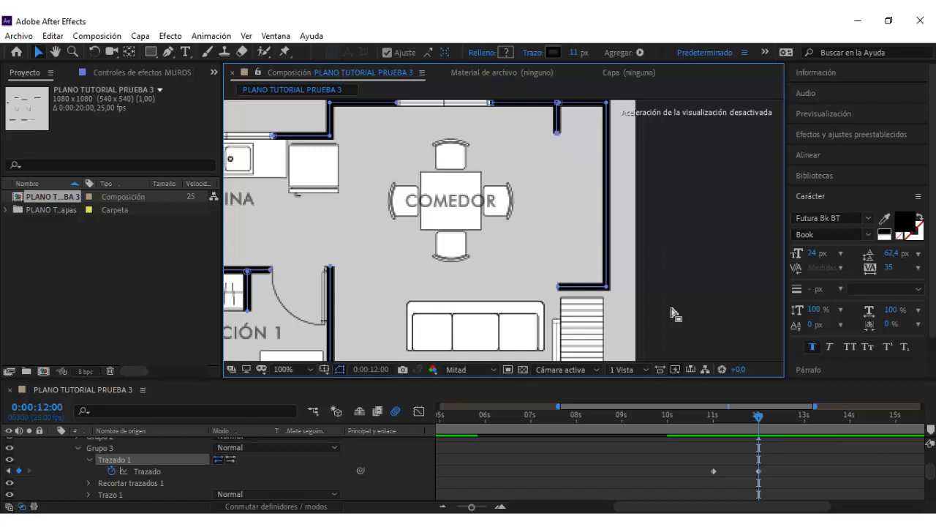
# - Apply Easy Ease to both Grupo 3 path keyframes
pyautogui.moveTo(779, 487); pyautogui.dragTo(706, 465)
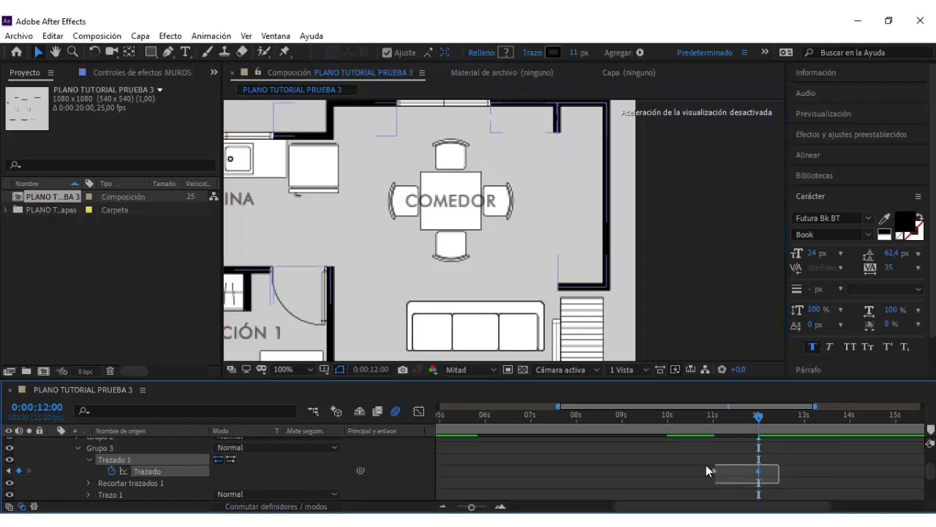
pyautogui.rightClick(759, 472)
pyautogui.moveTo(759, 467)
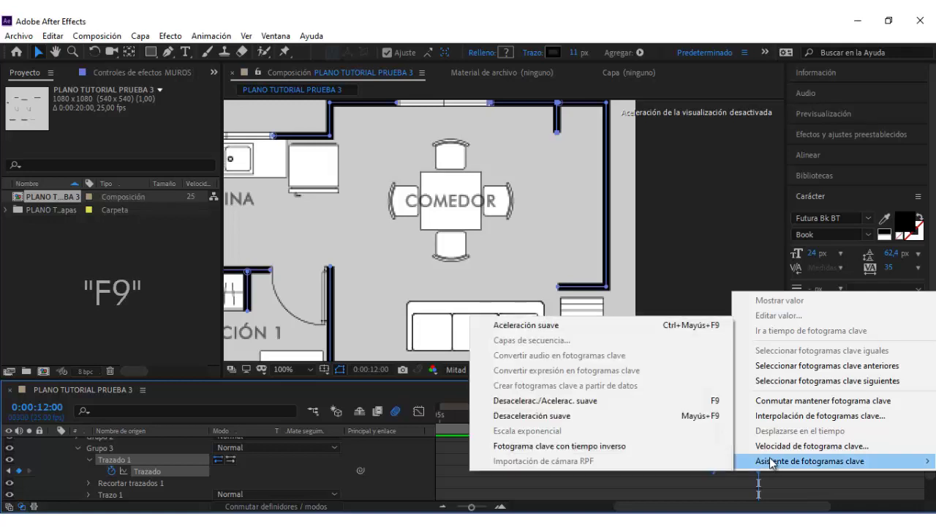
pyautogui.click(706, 379)
# - Fit the plan in the viewer and preview the wall reshape from 11 s
pyautogui.click(286, 370)
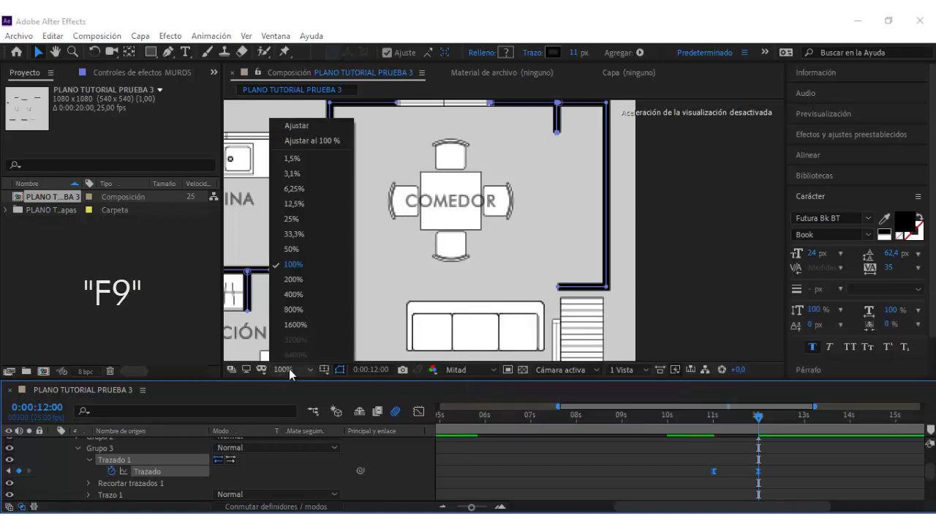
pyautogui.click(303, 140)
pyautogui.click(703, 415)
pyautogui.press('space')
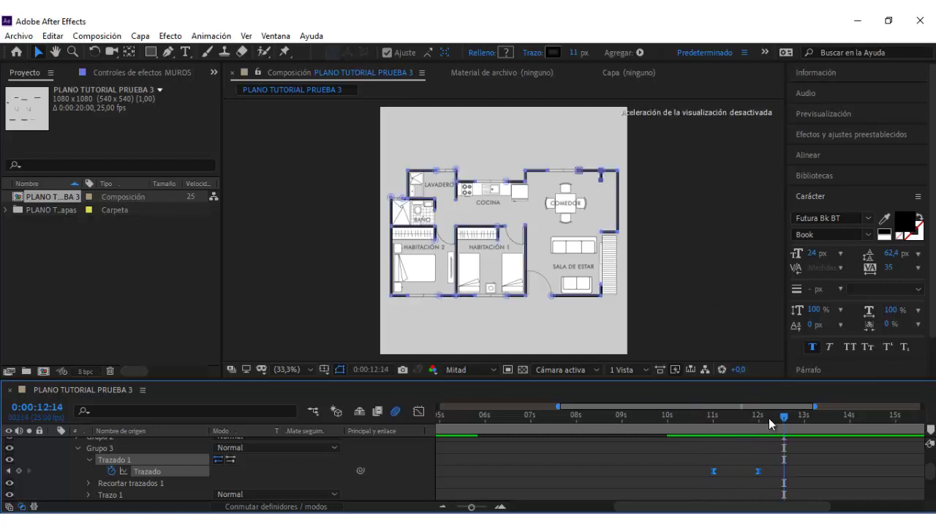
pyautogui.moveTo(768, 418); pyautogui.dragTo(716, 418)
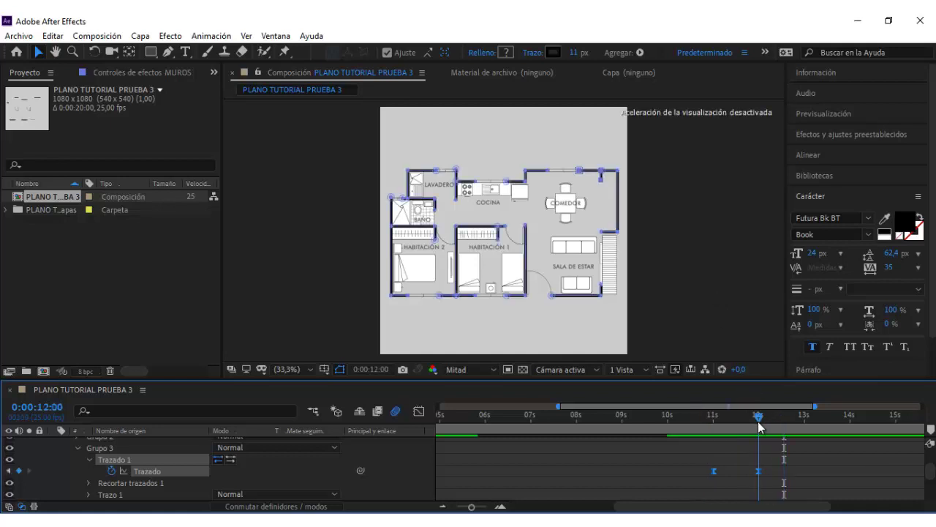
pyautogui.click(722, 327)
# - Expand Grupo 2 > Trazado 1, keyframe its Path at 12 s, and move a wall vertex near the stairs
pyautogui.scroll(3, 103, 465)
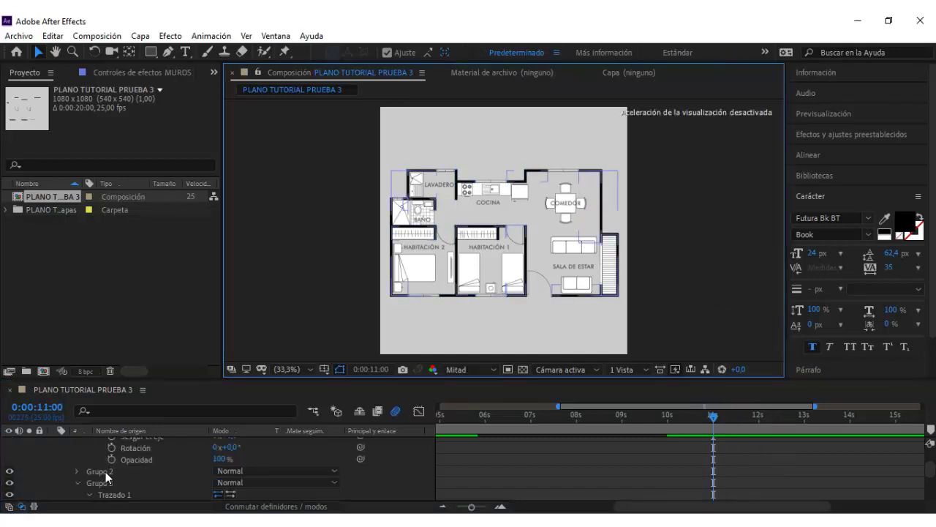
pyautogui.click(102, 471)
pyautogui.click(78, 471)
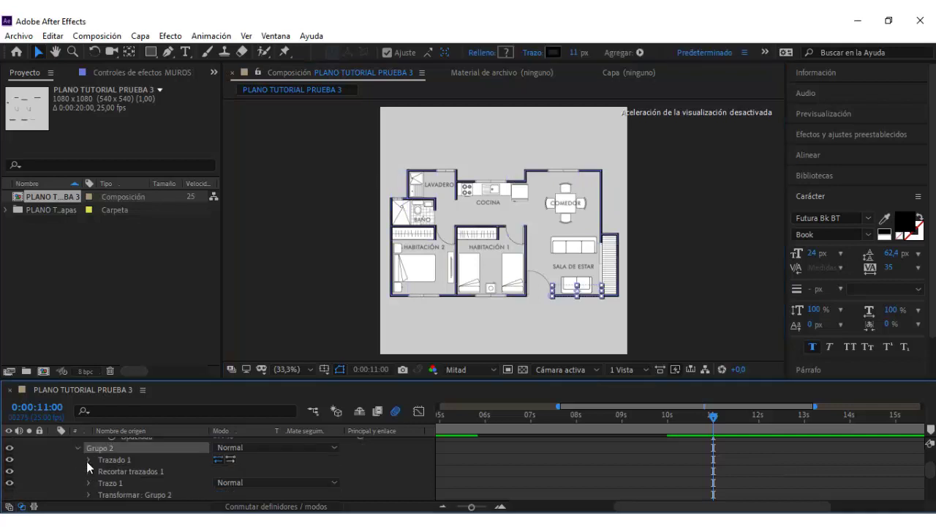
pyautogui.click(88, 460)
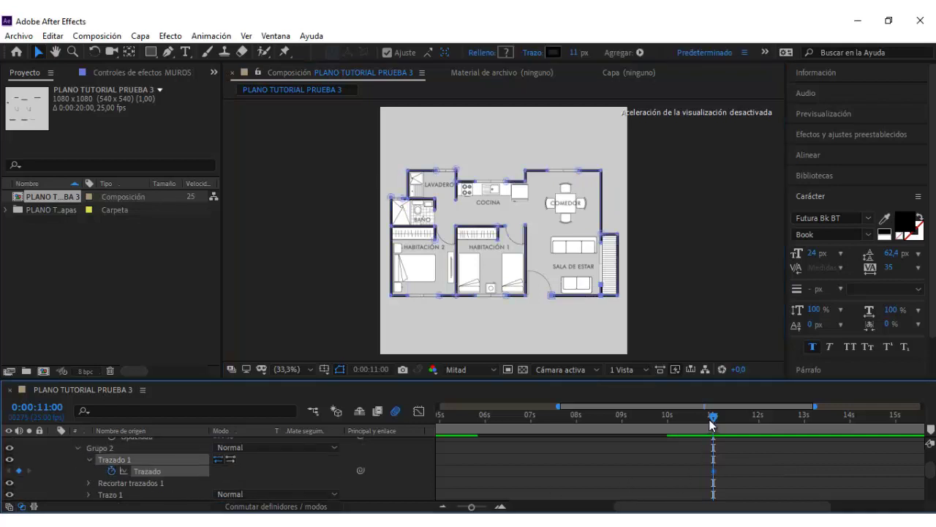
pyautogui.click(758, 422)
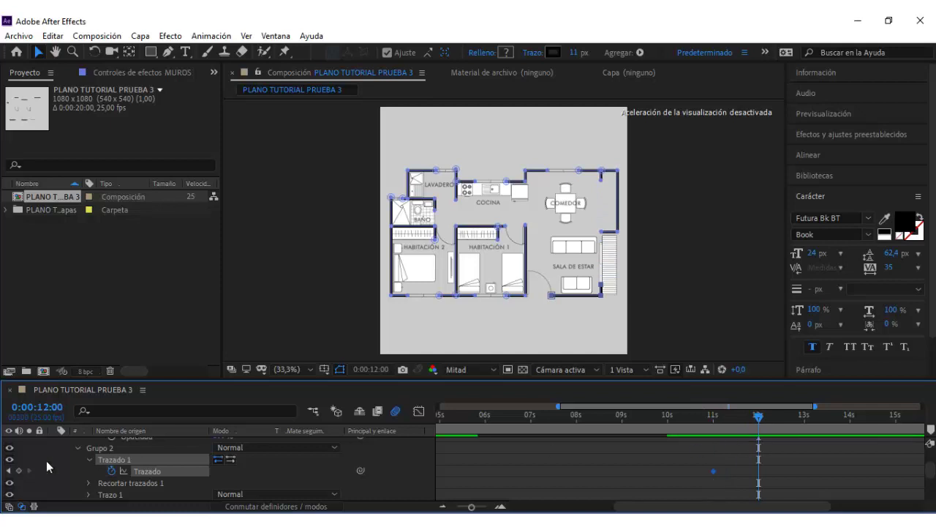
pyautogui.click(19, 470)
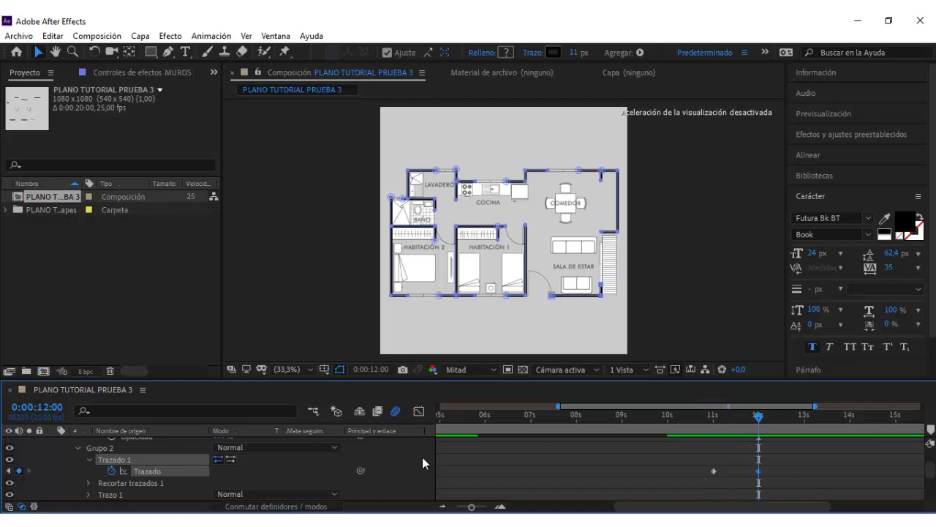
pyautogui.click(595, 283)
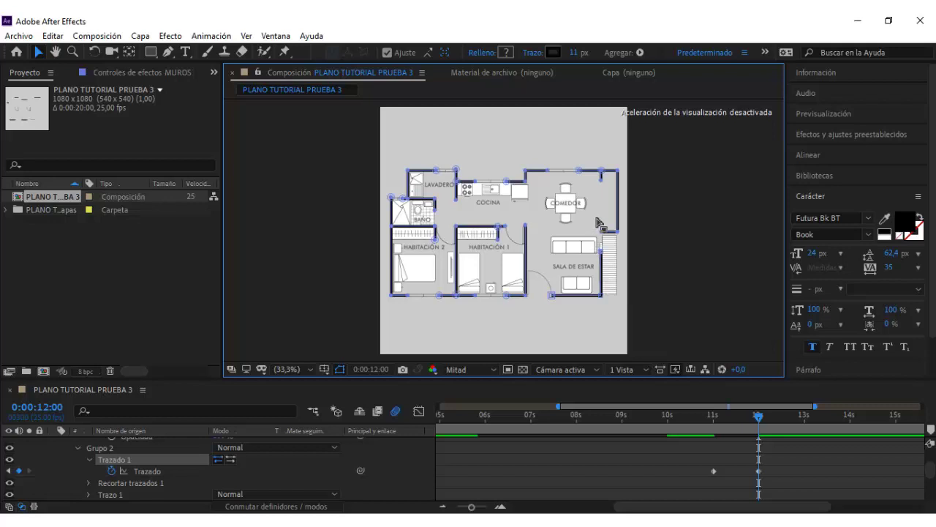
pyautogui.scroll(3, 604, 222)
pyautogui.moveTo(706, 238)
pyautogui.mouseDown()
pyautogui.moveTo(471, 247)
pyautogui.moveTo(481, 253)
pyautogui.mouseUp()
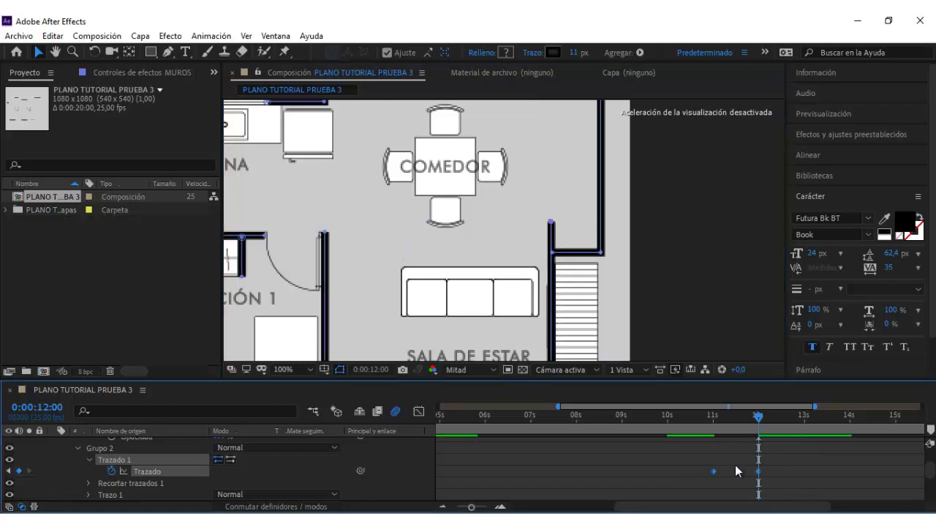
# - Ease Grupo 2's 12 s path keyframe, fit the whole plan, and return before 11 s
pyautogui.rightClick(758, 471)
pyautogui.moveTo(805, 462)
pyautogui.click(697, 401)
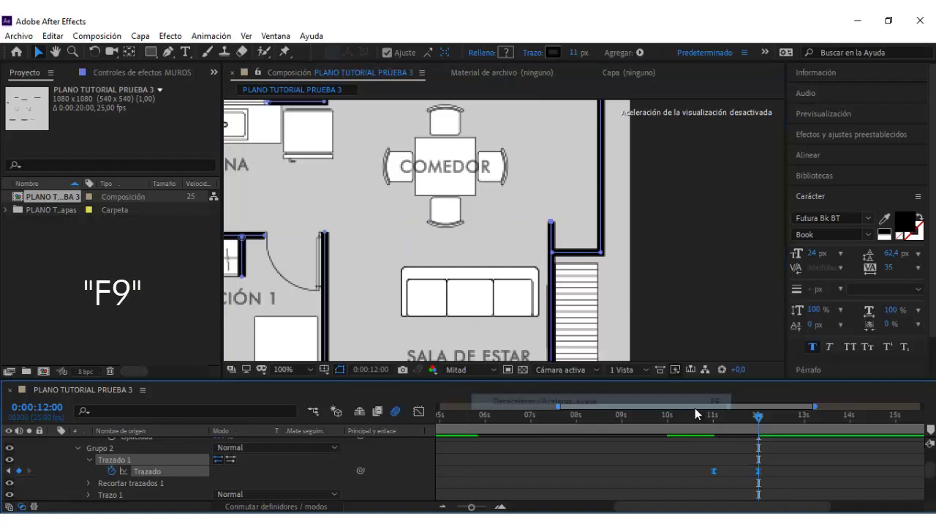
pyautogui.click(288, 369)
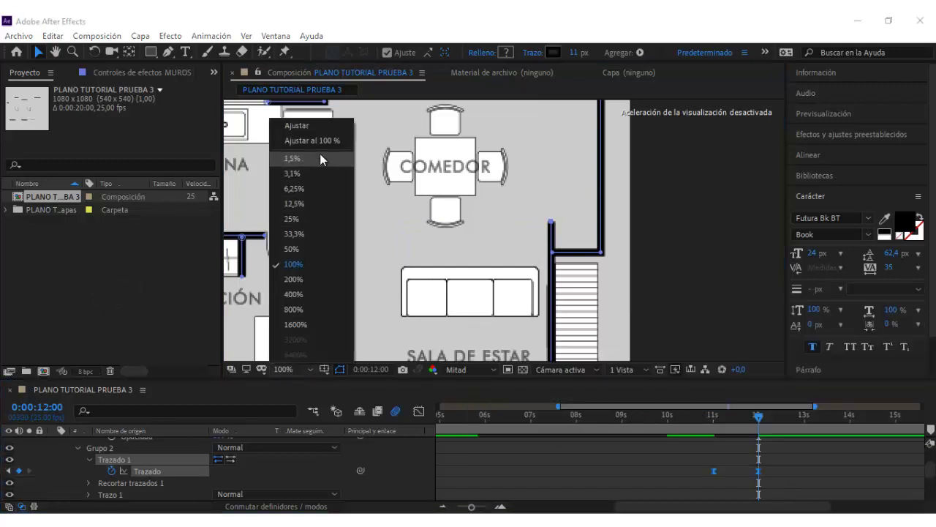
pyautogui.click(294, 233)
pyautogui.click(672, 275)
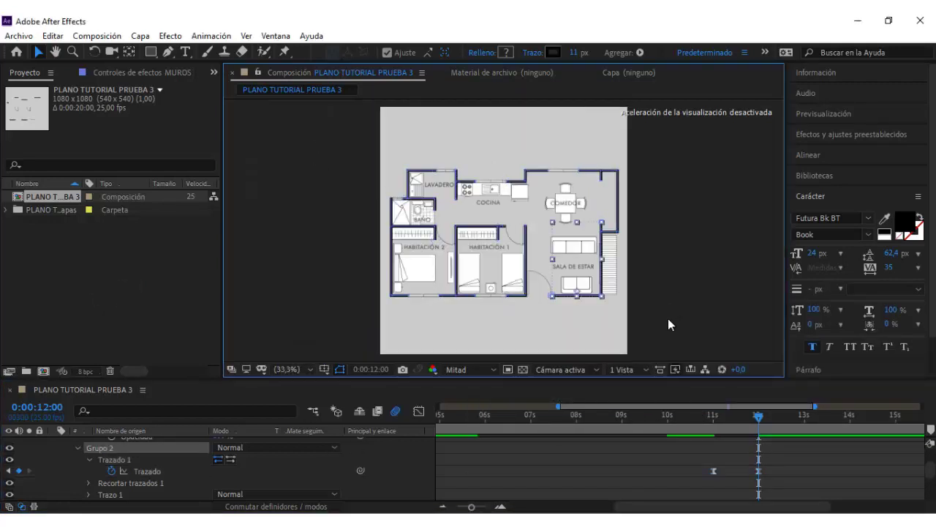
pyautogui.click(700, 415)
# - Preview the walls, reveal MUROS contornos keyframes with U, and park the playhead at 0:00:11:00
pyautogui.press('space')
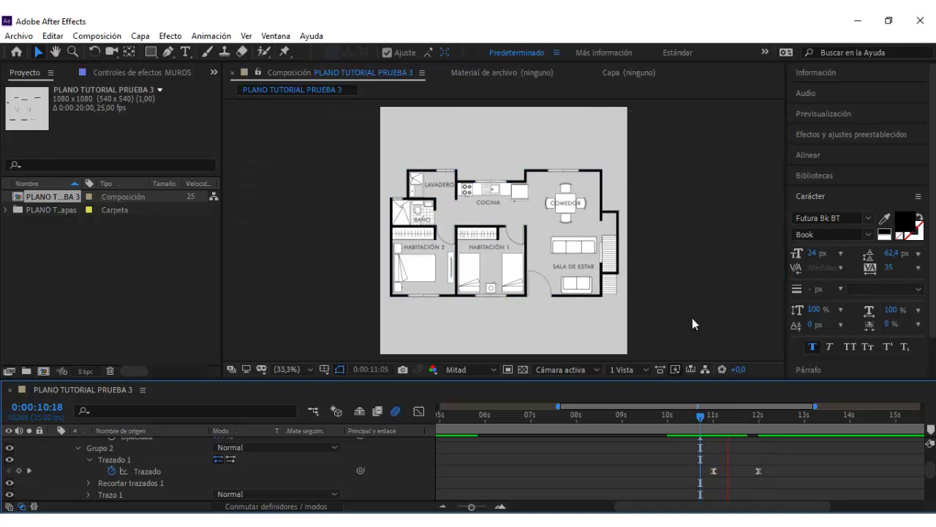
pyautogui.scroll(2, 147, 464)
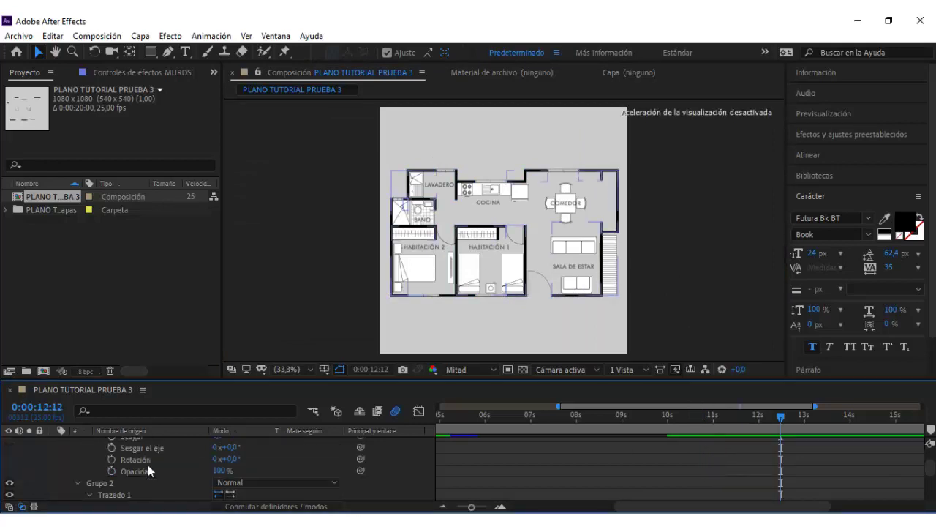
pyautogui.scroll(2, 148, 465)
pyautogui.scroll(2, 147, 465)
pyautogui.scroll(2, 148, 464)
pyautogui.click(133, 458)
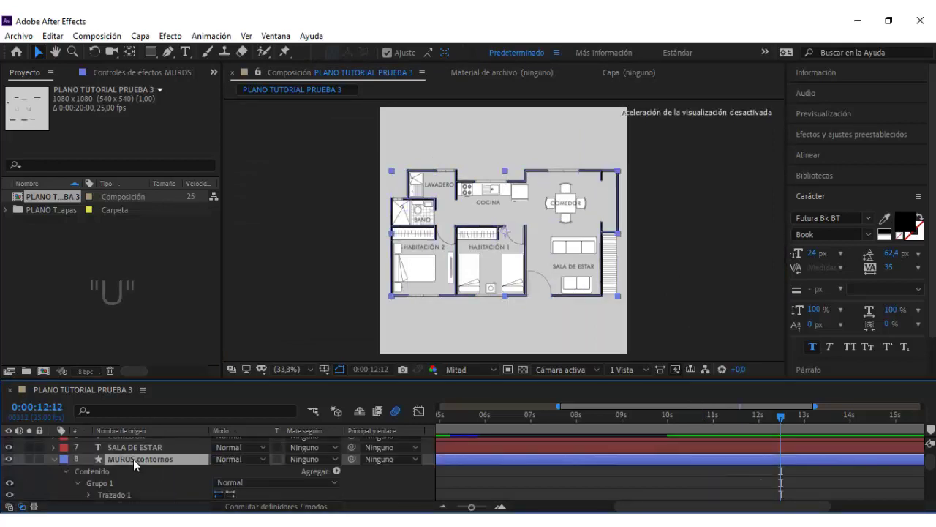
pyautogui.press('u')
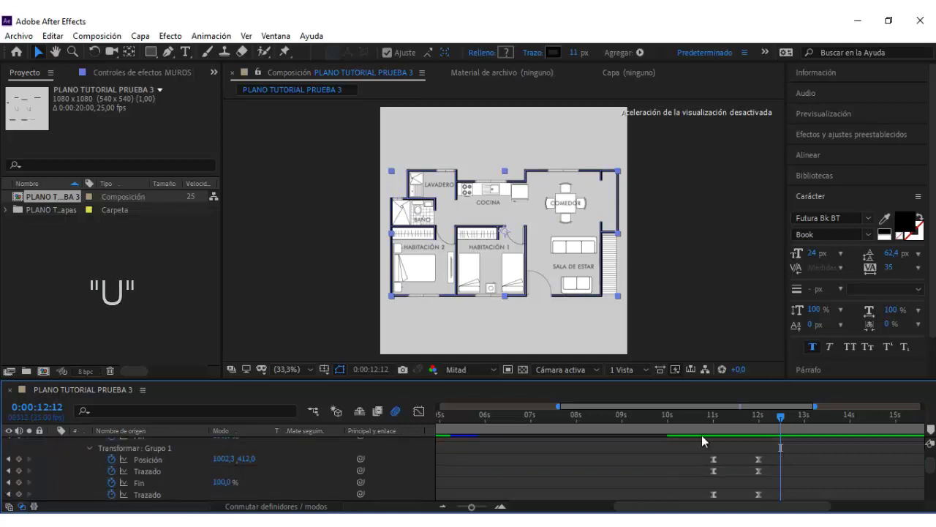
pyautogui.click(712, 417)
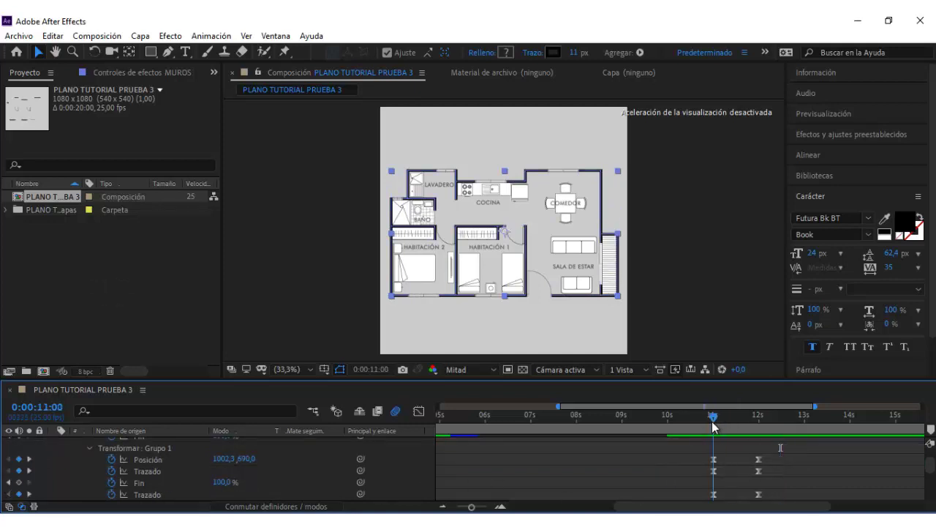
pyautogui.click(601, 354)
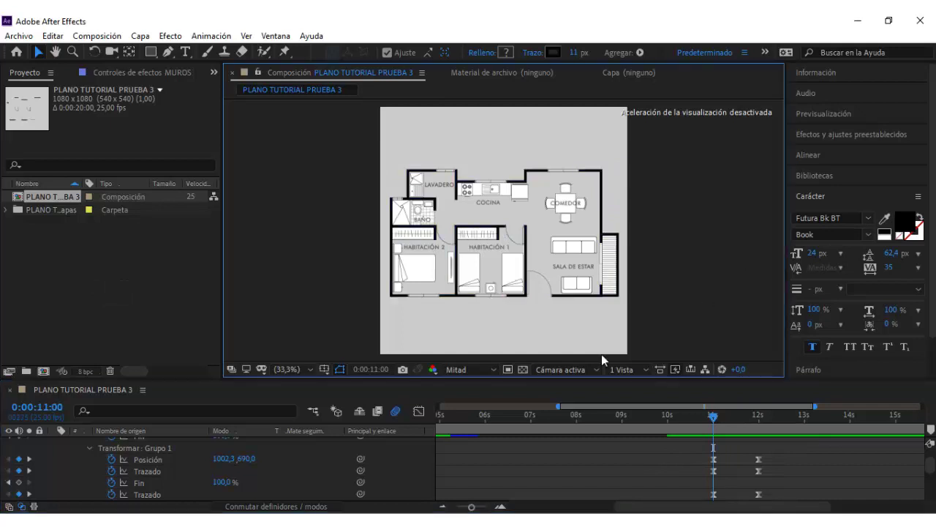
pyautogui.scroll(-2, 680, 448)
# - Show only the BALCÓN layer's Position property and move to 12 s
pyautogui.press('u')
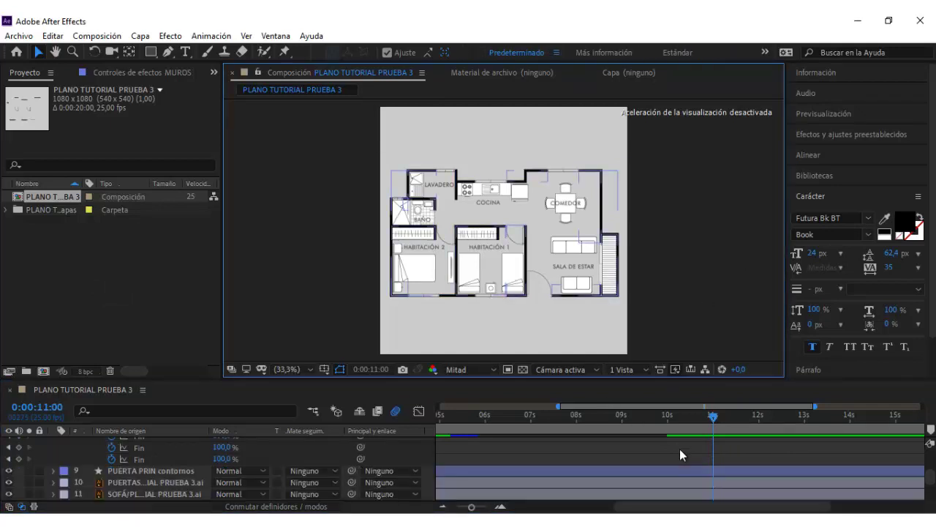
pyautogui.scroll(-3, 173, 469)
pyautogui.scroll(3, 173, 470)
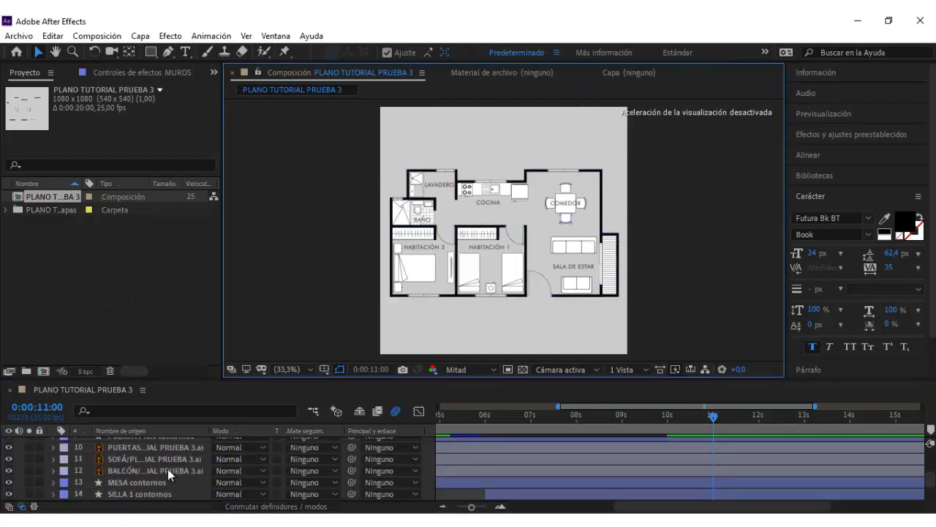
pyautogui.click(154, 468)
pyautogui.press('p')
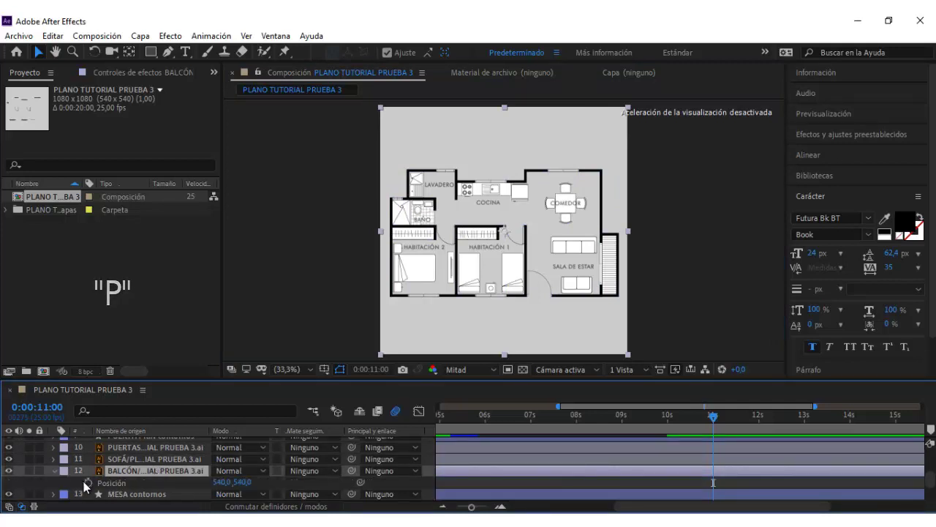
pyautogui.scroll(3, 753, 456)
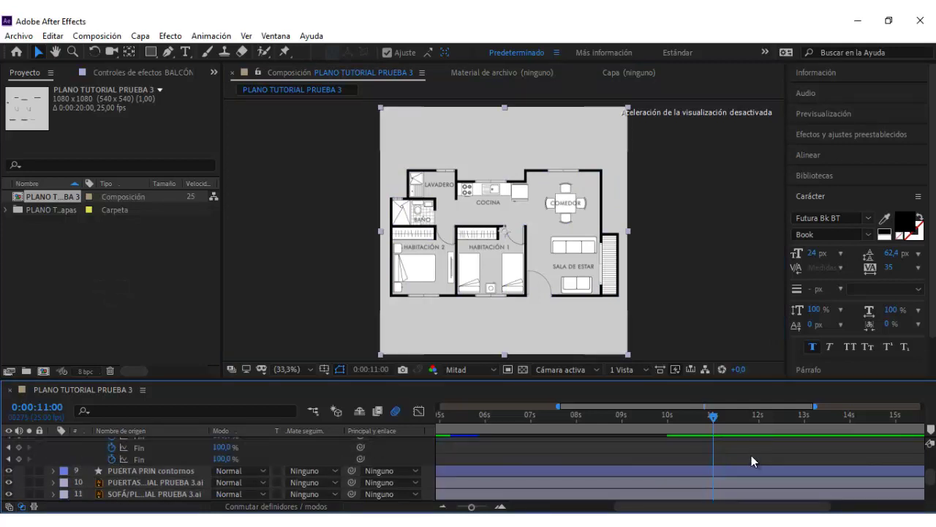
pyautogui.scroll(-3, 752, 455)
pyautogui.moveTo(713, 417)
pyautogui.mouseDown()
pyautogui.moveTo(758, 423)
pyautogui.moveTo(760, 432)
pyautogui.mouseUp()
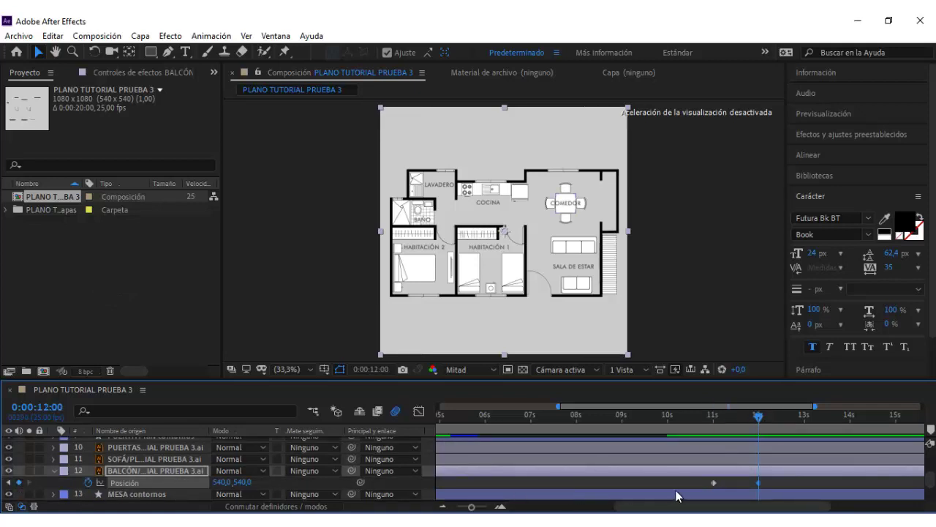
# - Nudge the balcony up from 540,0, 540,0 to 540,0, 267,0 at 12 s
pyautogui.hotkey('shift', 'Up')
pyautogui.hotkey('shift', 'Up')
pyautogui.hotkey('shift', 'Up')
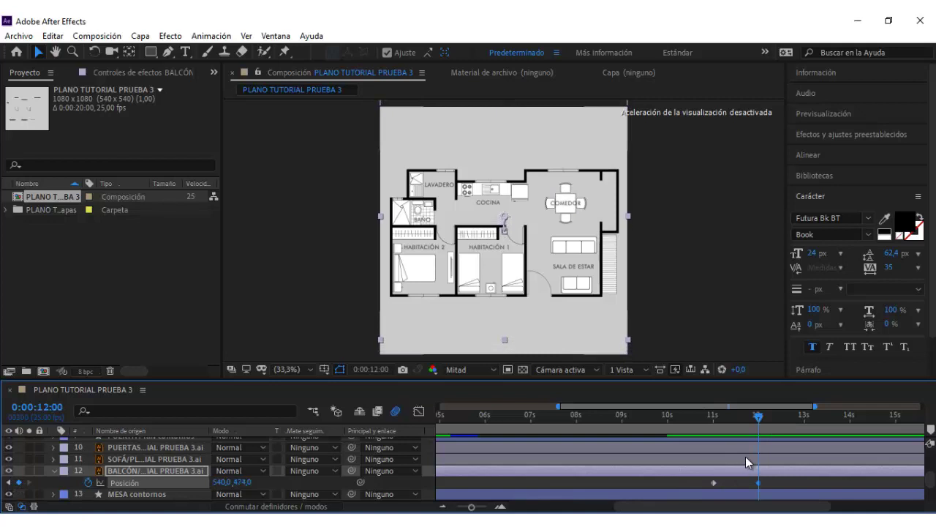
pyautogui.hotkey('shift', 'Up')
pyautogui.hotkey('shift', 'Up')
pyautogui.hotkey('shift', 'Up')
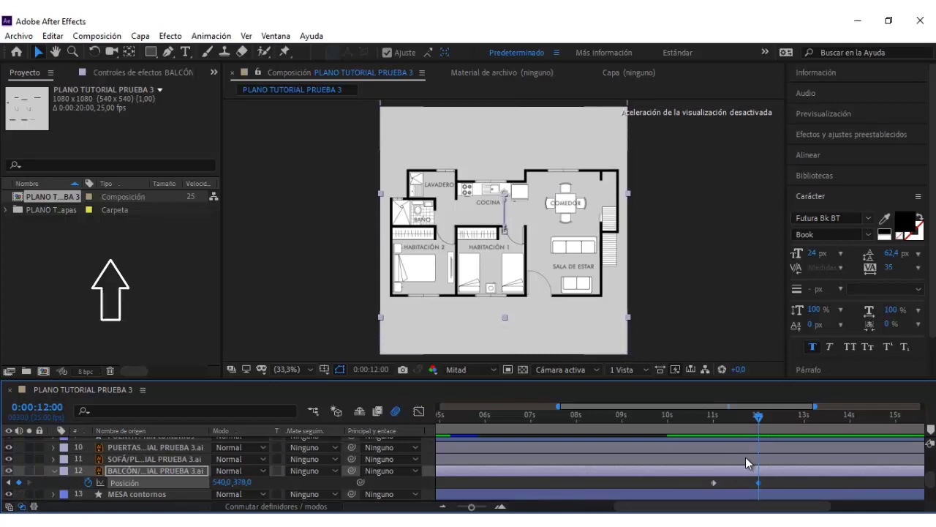
pyautogui.press('Up')
pyautogui.press('Up')
pyautogui.hotkey('shift', 'Up')
pyautogui.press('Up')
pyautogui.press('Up')
pyautogui.scroll(3, 595, 151)
pyautogui.moveTo(607, 175); pyautogui.dragTo(508, 243)
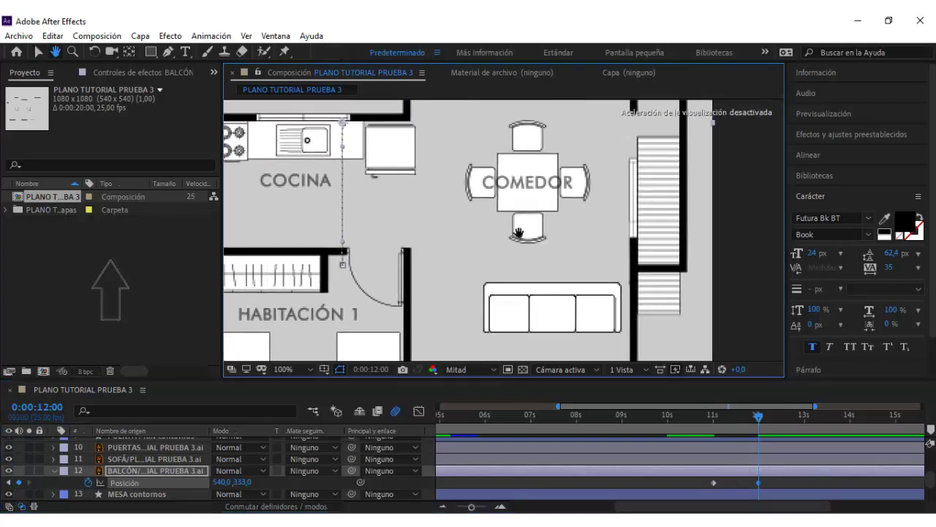
pyautogui.press('v')
pyautogui.press('Up')
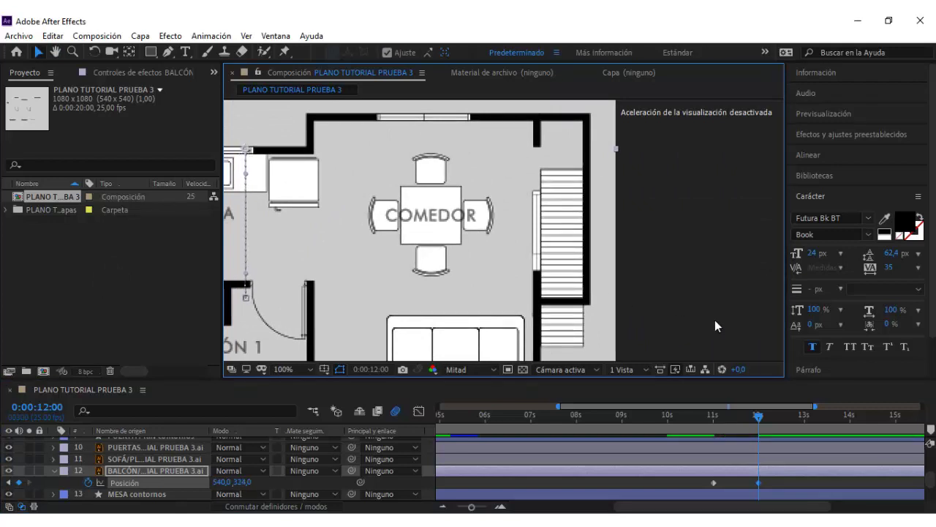
pyautogui.hotkey('shift', 'Up')
pyautogui.hotkey('shift', 'Up')
pyautogui.hotkey('shift', 'Up')
pyautogui.press('Up')
pyautogui.press('Up')
pyautogui.press('Up')
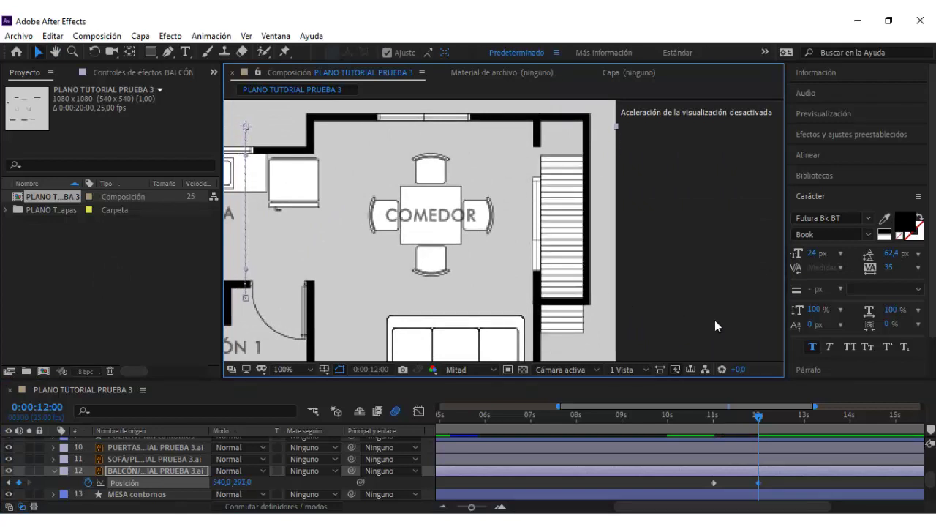
pyautogui.press('Up')
pyautogui.press('Up')
pyautogui.press('Up')
pyautogui.press('Up')
pyautogui.press('Up')
pyautogui.press('Up')
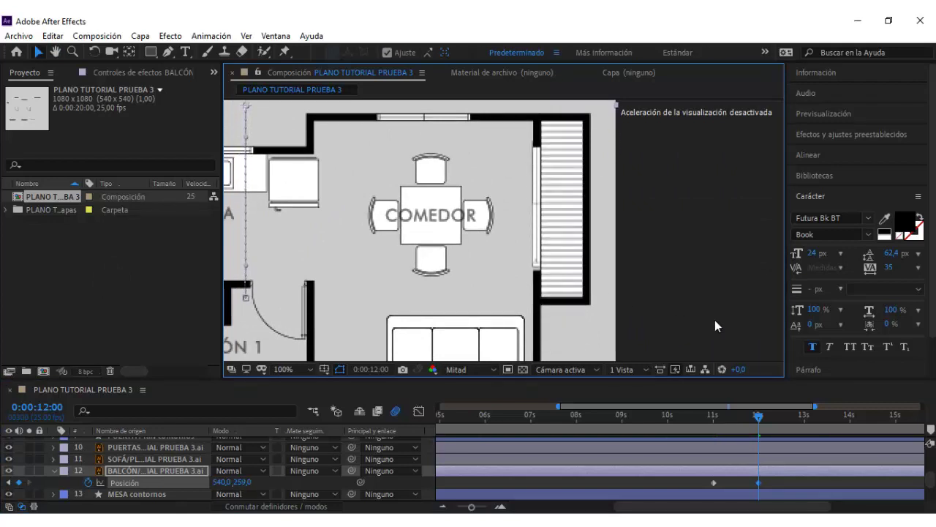
pyautogui.press('Down')
pyautogui.press('Down')
pyautogui.press('Down')
pyautogui.press('Down')
pyautogui.press('Down')
pyautogui.press('Down')
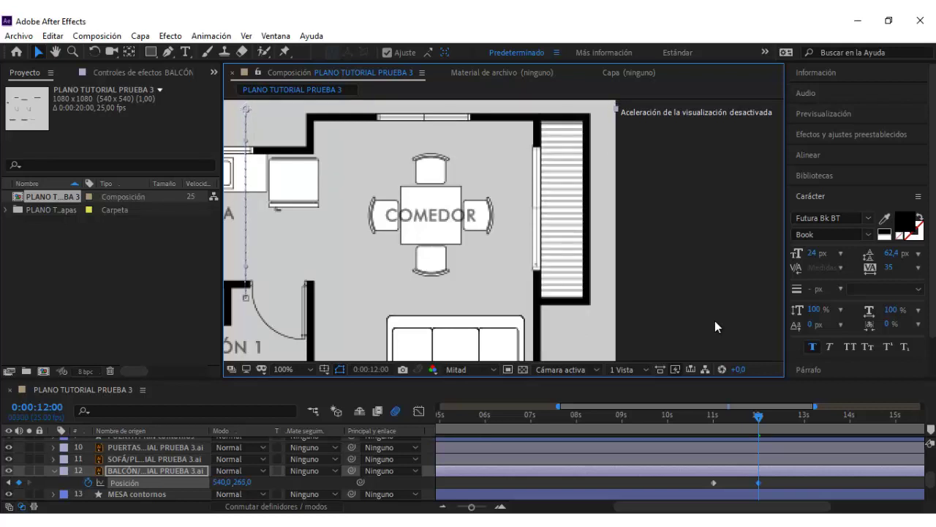
pyautogui.press('Down')
pyautogui.press('Down')
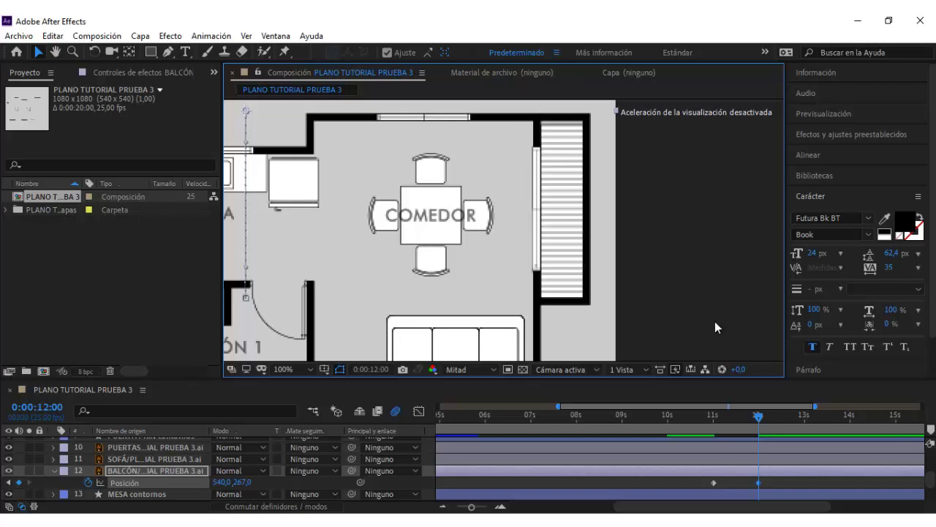
# - Easy-ease the balcony Position keyframe, fit the whole plan, and show all animated properties
pyautogui.rightClick(757, 484)
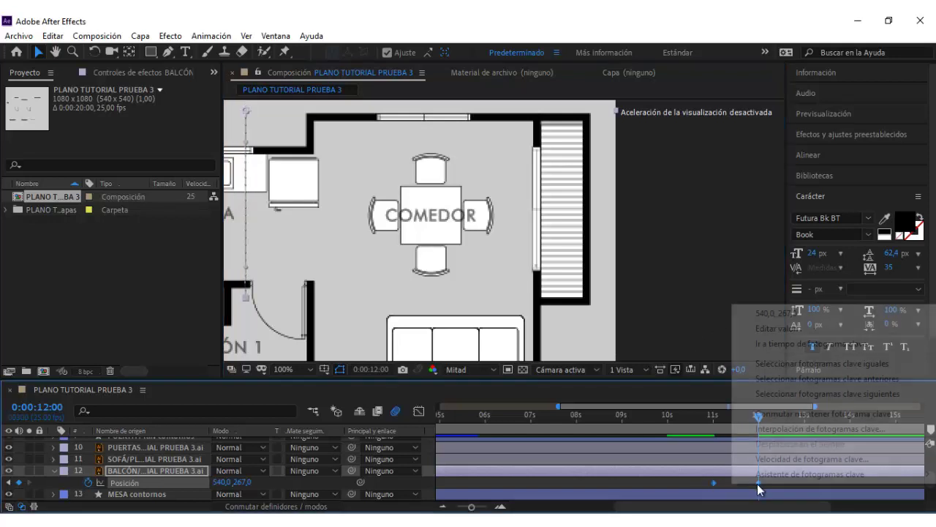
pyautogui.moveTo(764, 474)
pyautogui.click(677, 415)
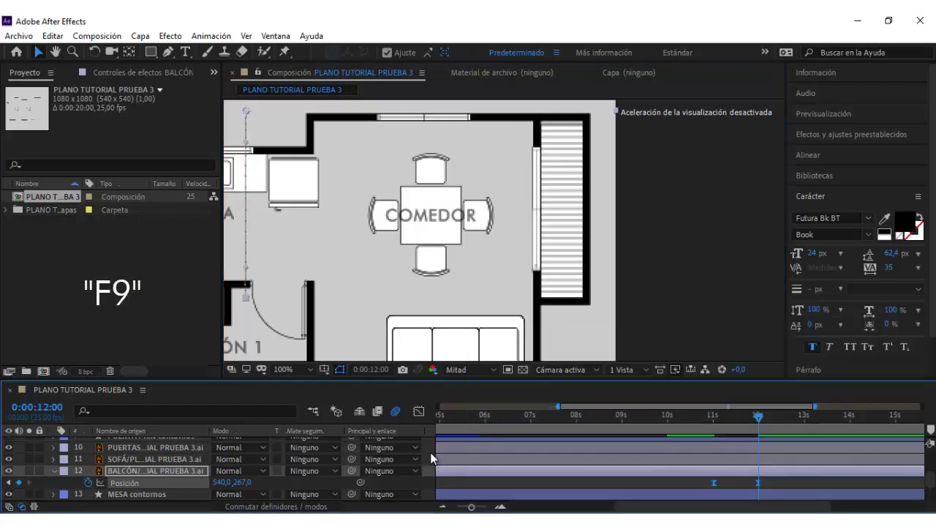
pyautogui.click(55, 471)
pyautogui.click(291, 371)
pyautogui.click(317, 139)
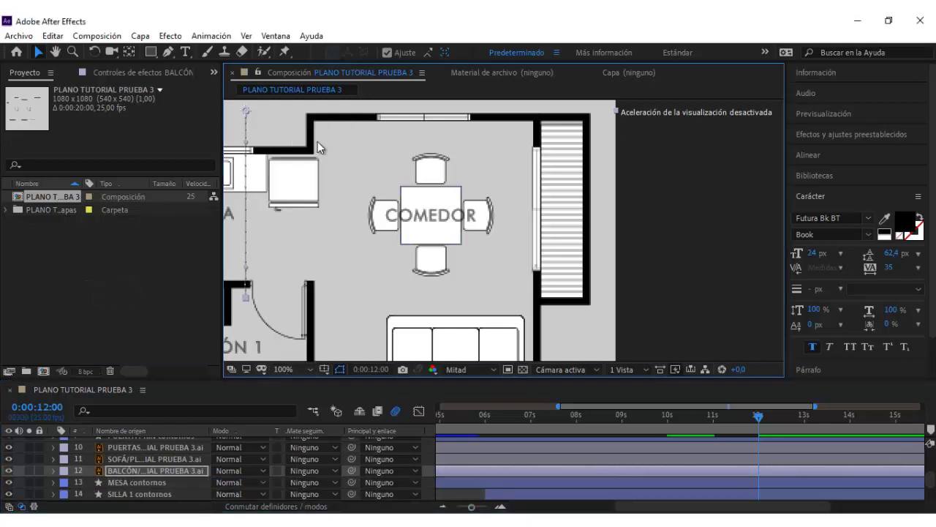
pyautogui.press('u')
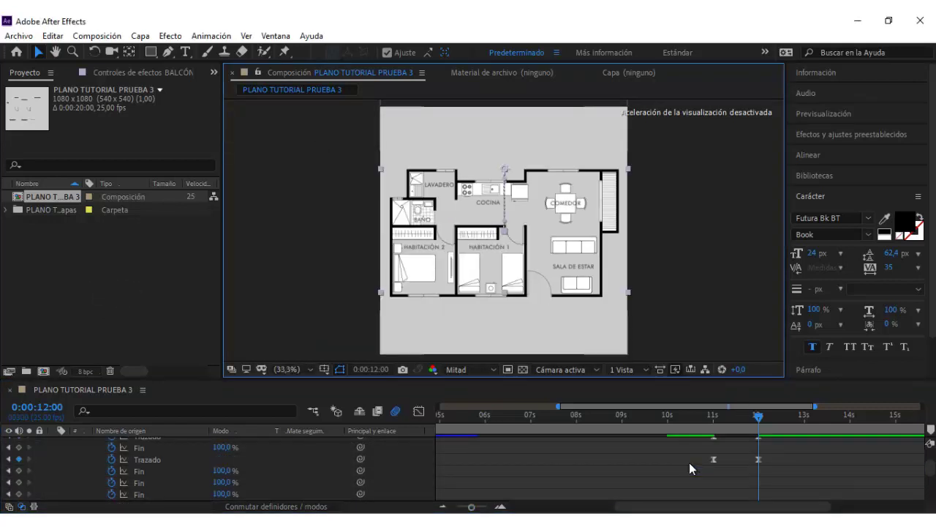
pyautogui.scroll(2, 688, 462)
pyautogui.click(700, 415)
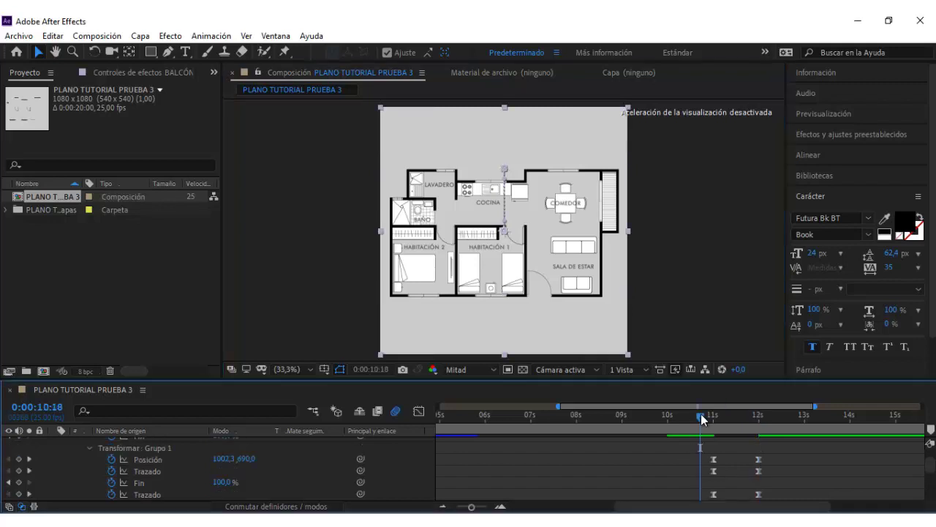
pyautogui.press('space')
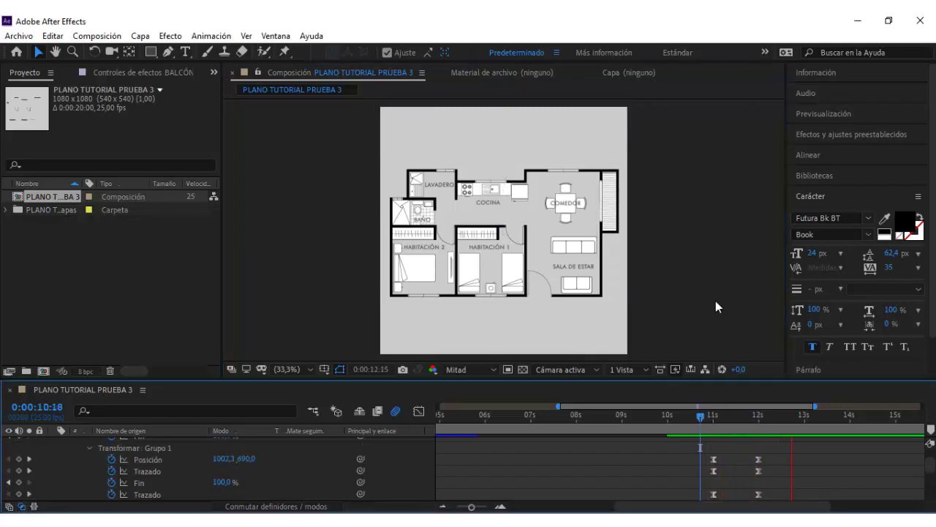
pyautogui.press('space')
pyautogui.scroll(-1, 932, 475)
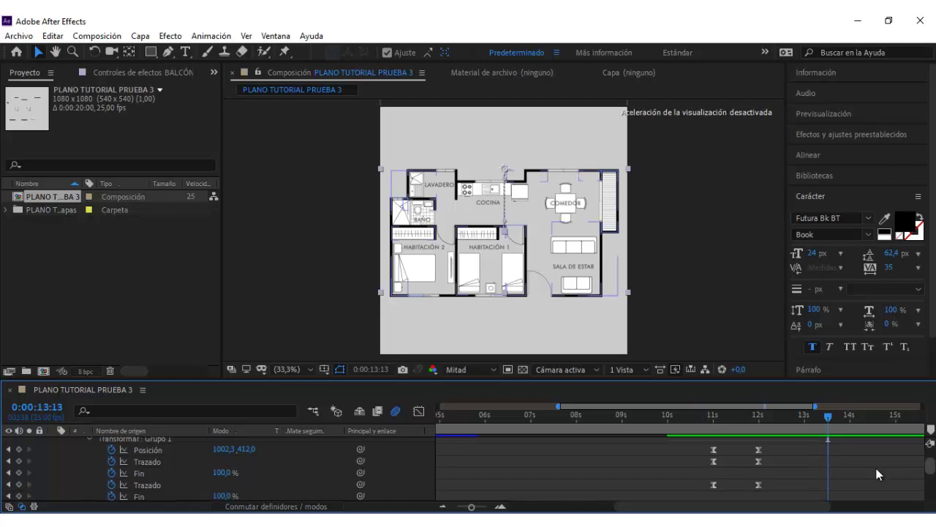
pyautogui.click(688, 415)
pyautogui.press('space')
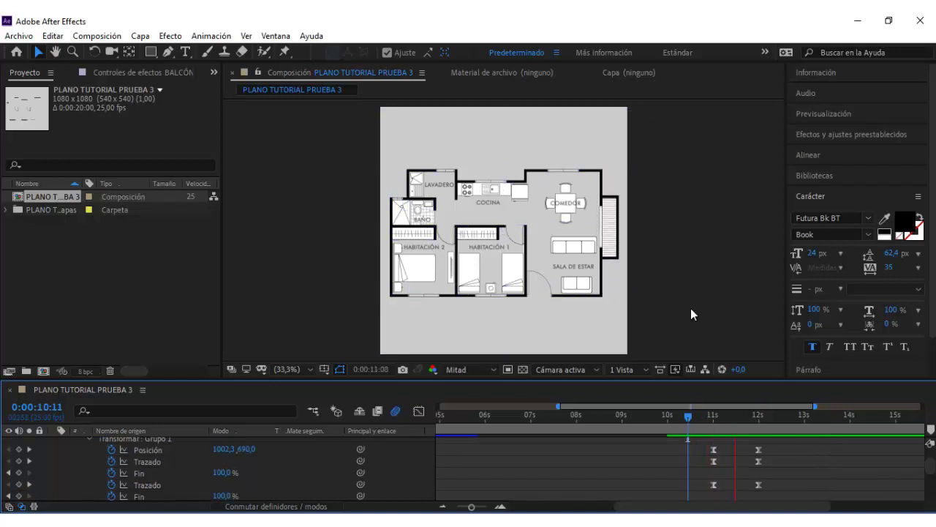
pyautogui.press('space')
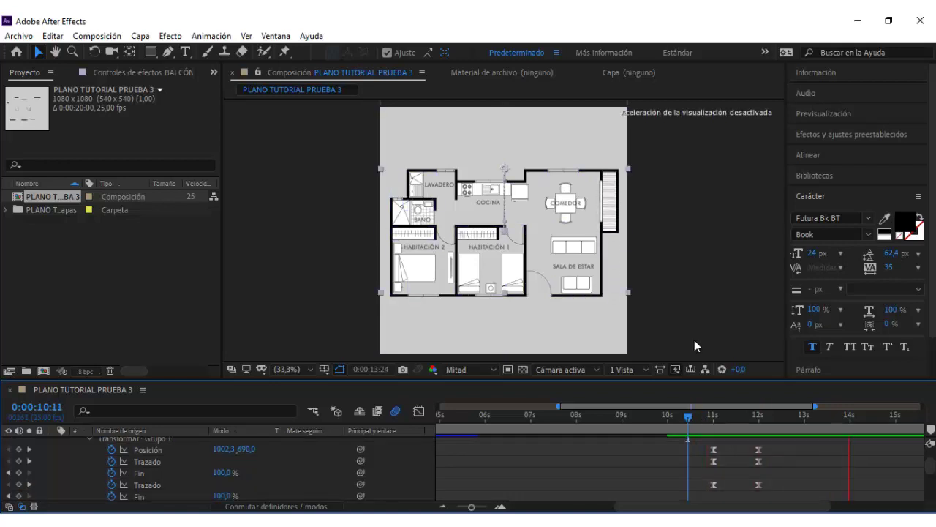
pyautogui.moveTo(717, 510); pyautogui.dragTo(782, 507)
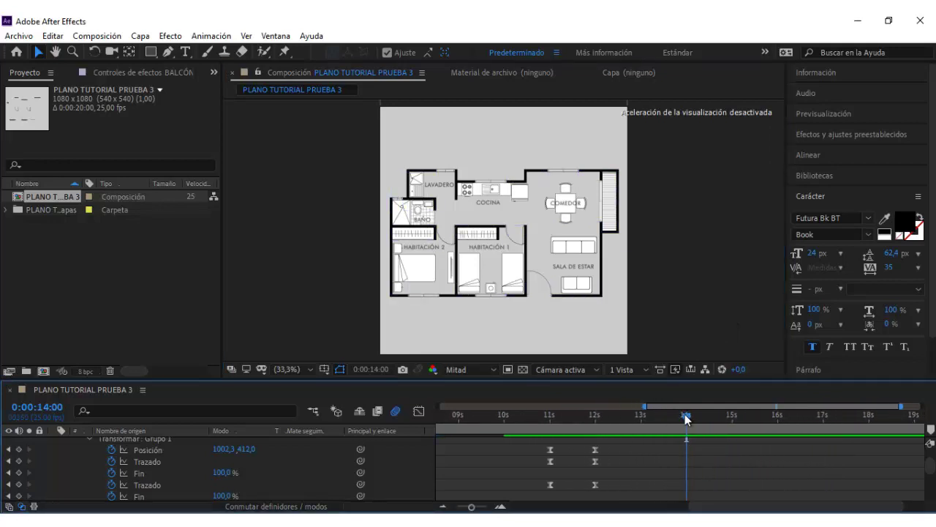
# - Copy the 11–12 s wall keyframes, paste them at 13 s, and time-reverse them
pyautogui.moveTo(684, 414); pyautogui.dragTo(643, 432)
pyautogui.moveTo(604, 490); pyautogui.dragTo(521, 445)
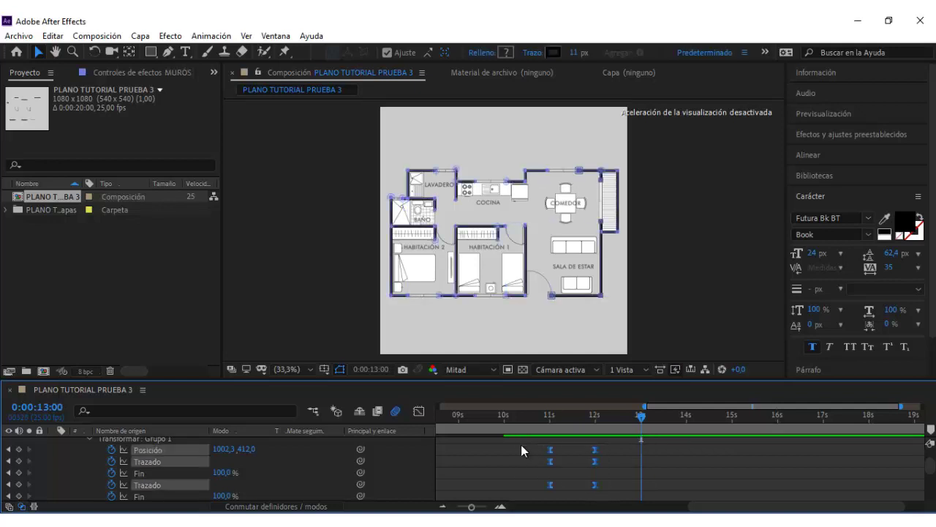
pyautogui.hotkey('ctrl', 'c')
pyautogui.hotkey('ctrl', 'v')
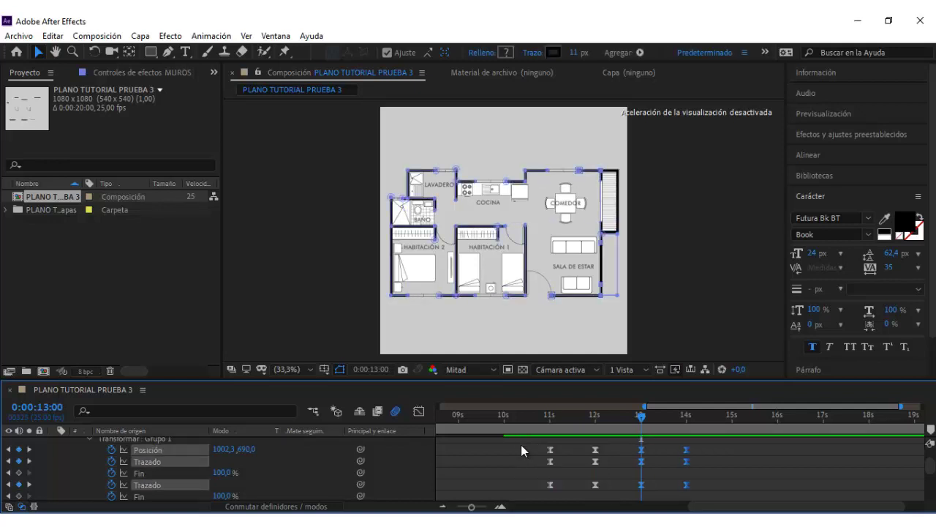
pyautogui.rightClick(687, 486)
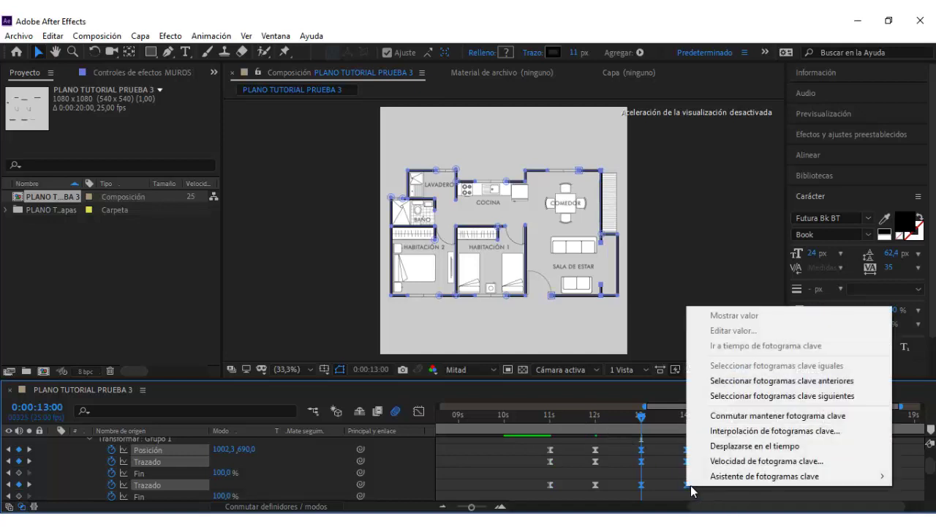
pyautogui.moveTo(701, 477)
pyautogui.click(558, 463)
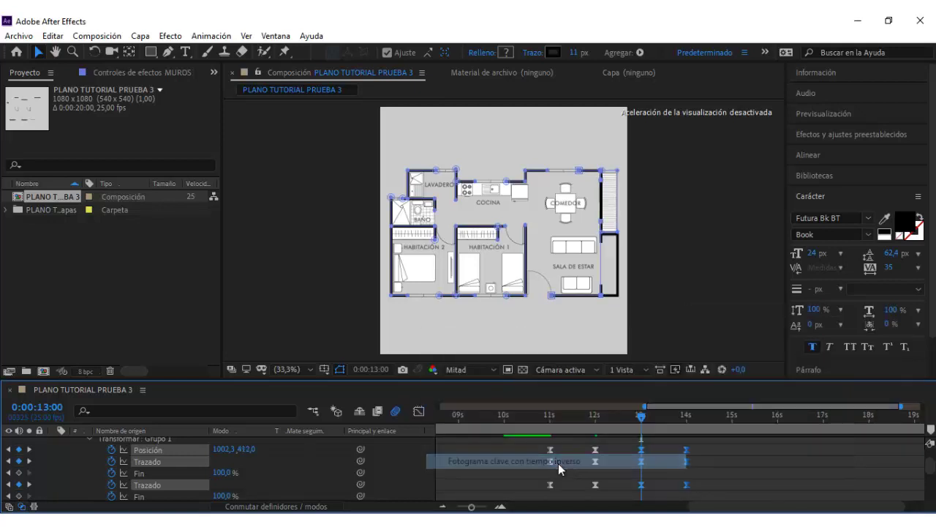
# - Preview the walls reshaping back and return the current time to 13 s
pyautogui.click(542, 415)
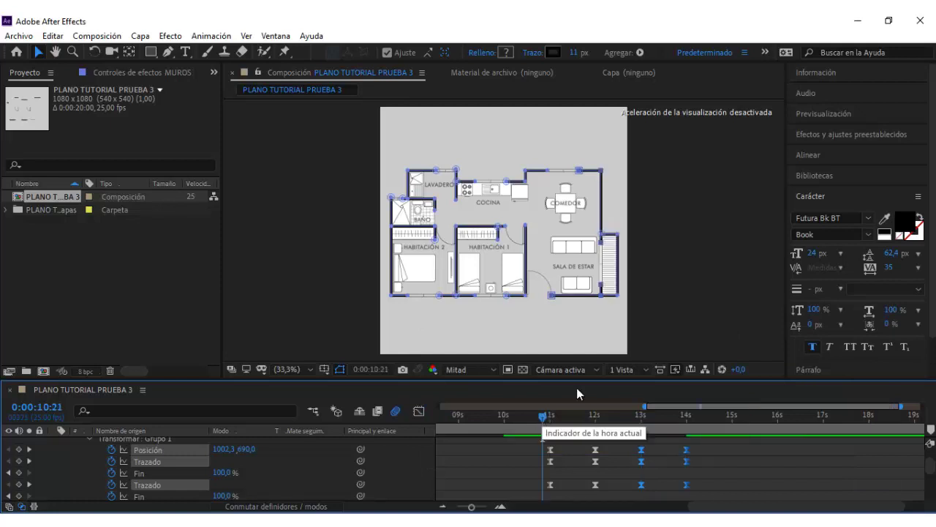
pyautogui.click(695, 285)
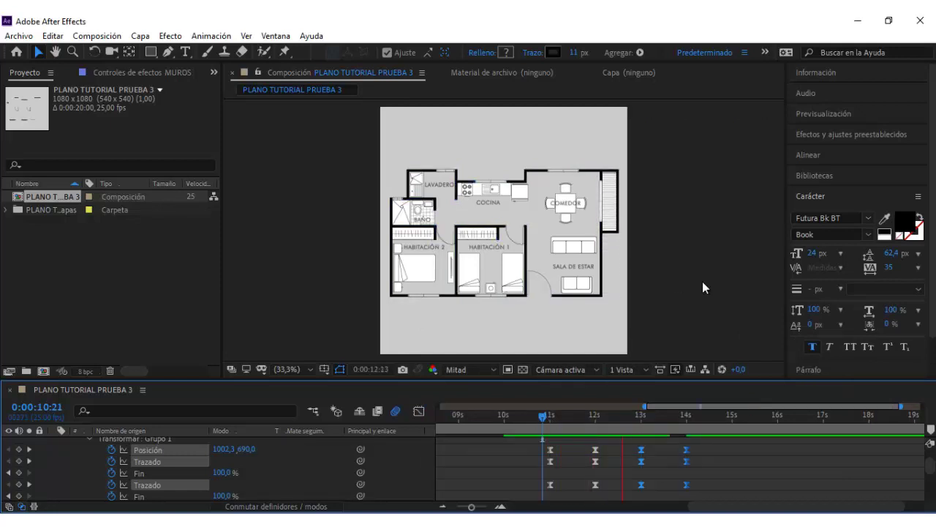
pyautogui.press('space')
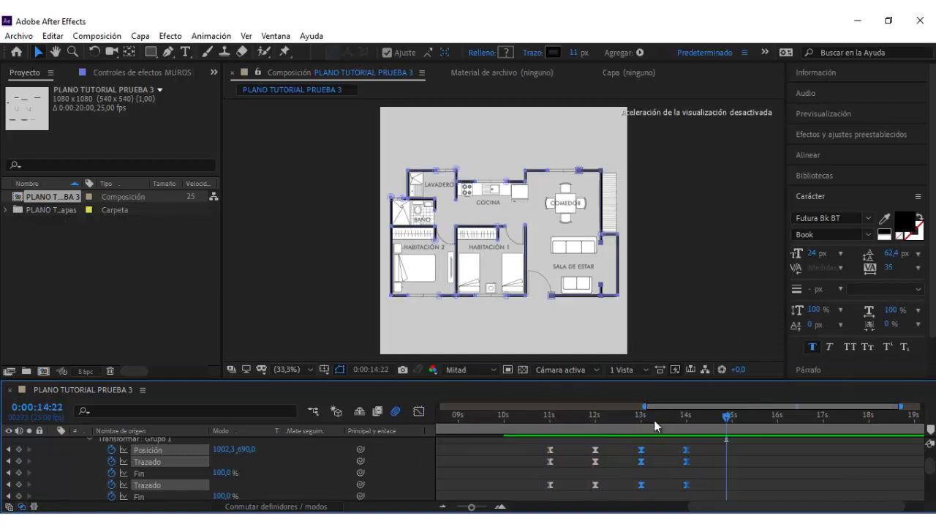
pyautogui.moveTo(654, 420); pyautogui.dragTo(644, 419)
pyautogui.click(685, 327)
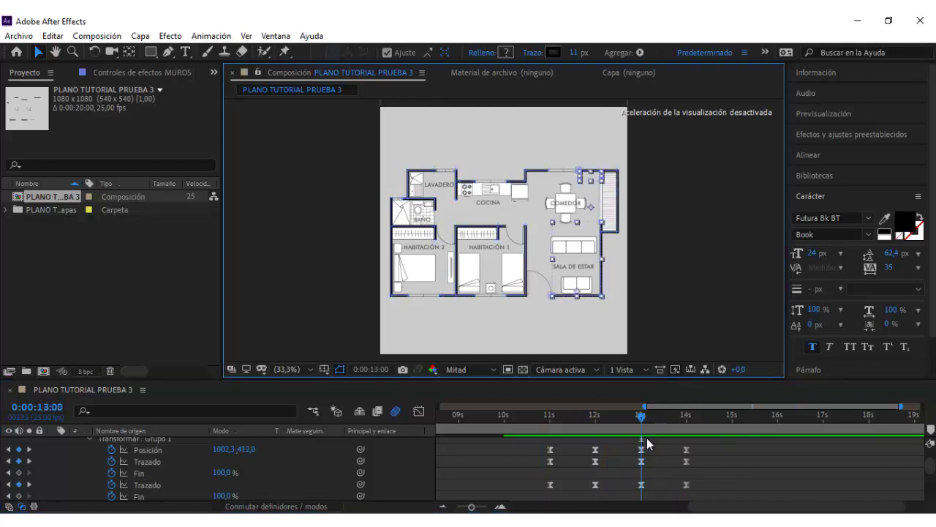
pyautogui.scroll(-5, 648, 459)
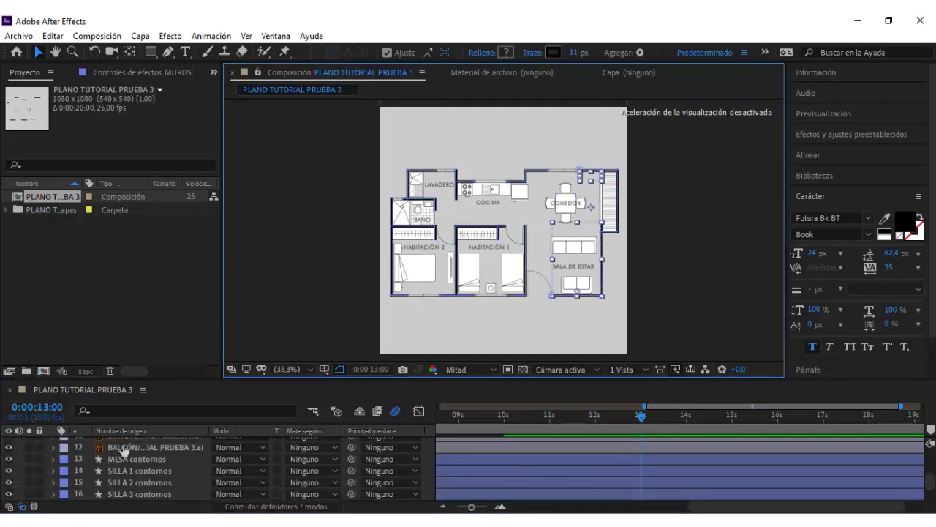
# - Copy BALCÓN's 11–12 s Position keyframes, paste them at 13 s, and time-reverse them
pyautogui.click(123, 448)
pyautogui.press('p')
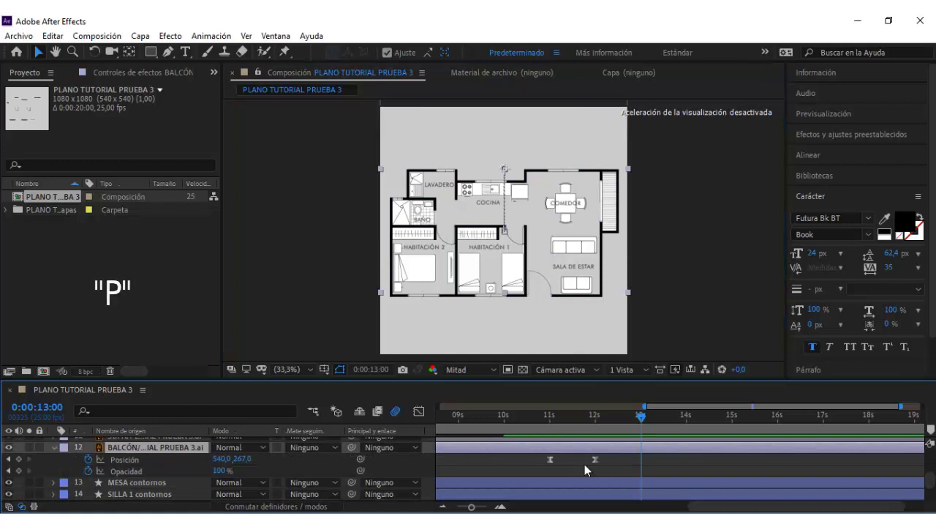
pyautogui.click(585, 465)
pyautogui.moveTo(551, 463)
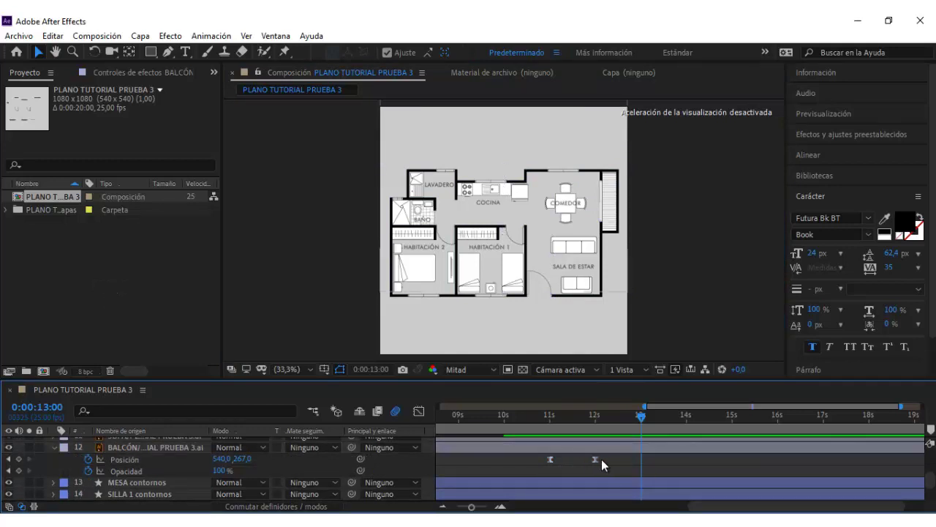
pyautogui.moveTo(604, 457); pyautogui.dragTo(529, 466)
pyautogui.hotkey('ctrl', 'c')
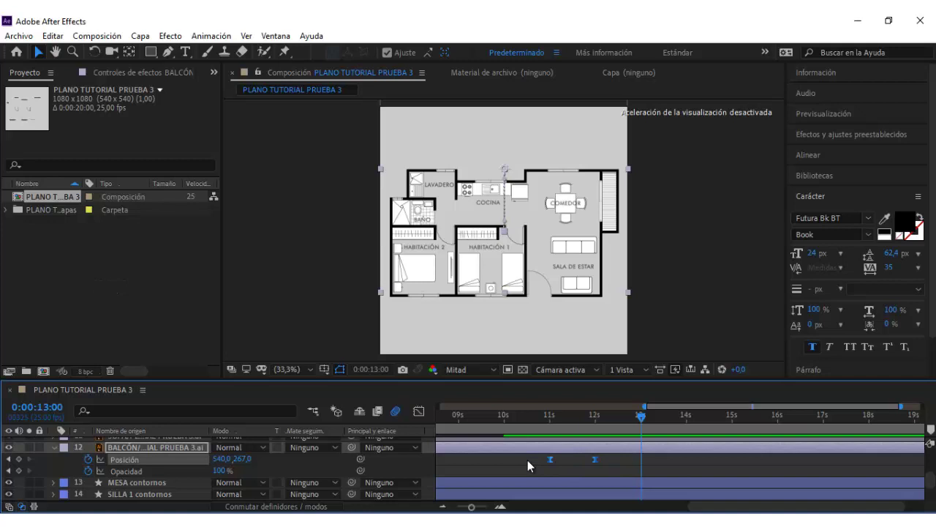
pyautogui.hotkey('ctrl', 'v')
pyautogui.rightClick(687, 458)
pyautogui.moveTo(701, 450)
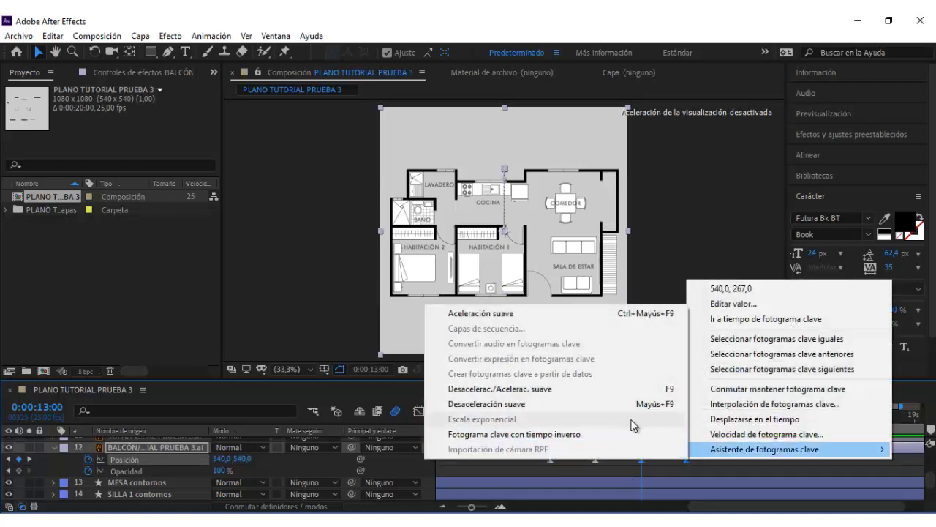
pyautogui.click(578, 434)
# - Preview from 12:17 to watch the balcony slide in and back out
pyautogui.click(625, 414)
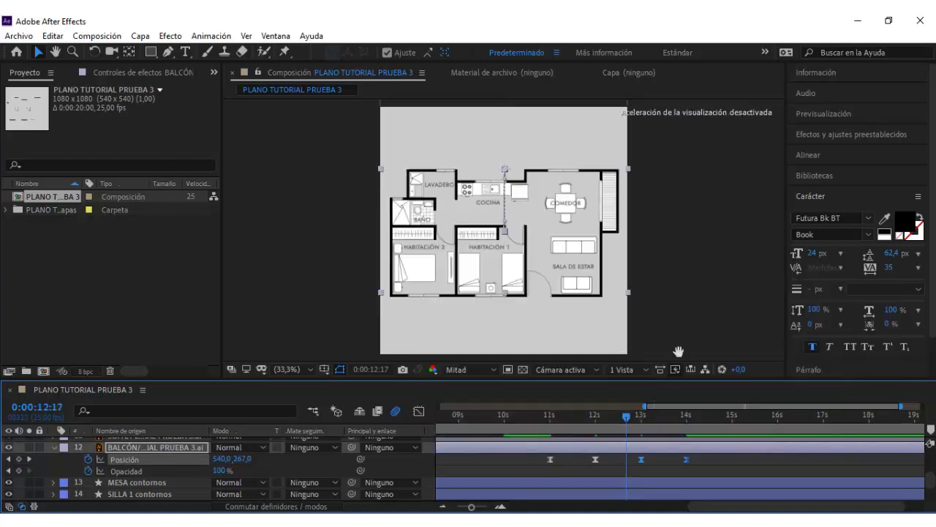
pyautogui.press('space')
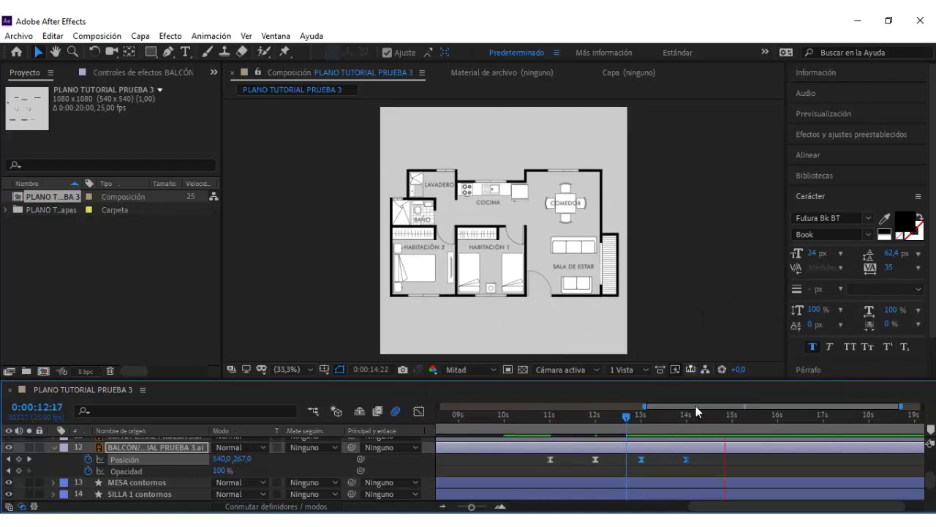
pyautogui.hotkey('ctrl', 'a')
# - Reveal all layers' keyframed properties and scrub back to 13:19 to check the walls
pyautogui.press('u')
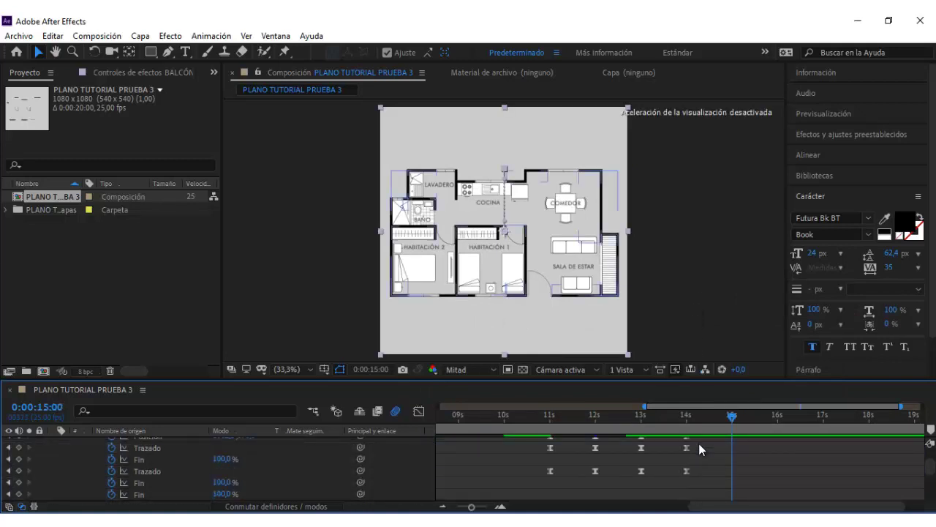
pyautogui.scroll(-3, 695, 453)
pyautogui.moveTo(699, 424)
pyautogui.mouseDown()
pyautogui.moveTo(677, 415)
pyautogui.moveTo(731, 428)
pyautogui.mouseUp()
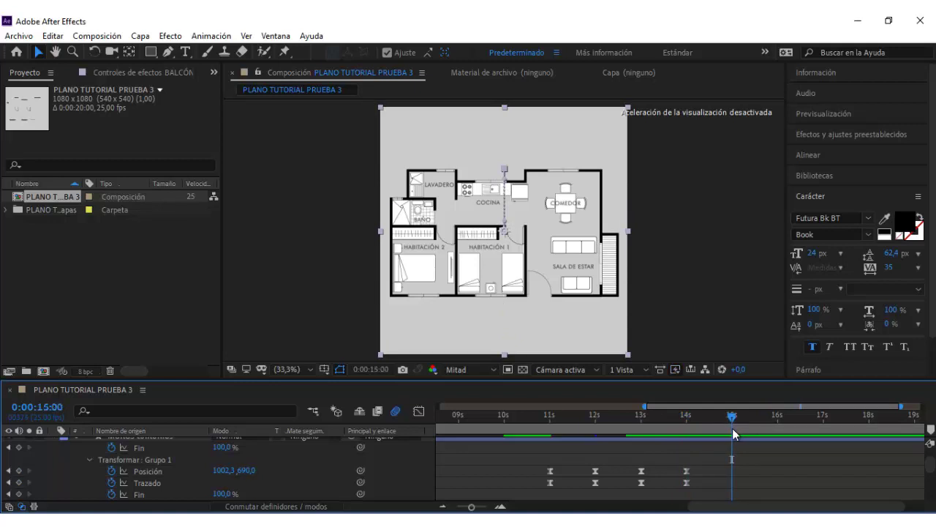
pyautogui.scroll(-2, 593, 471)
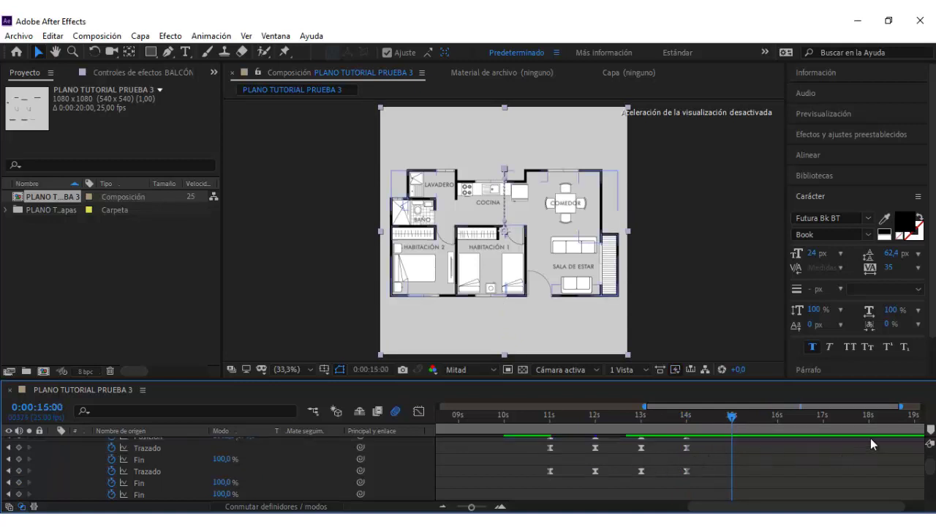
pyautogui.scroll(2, 930, 468)
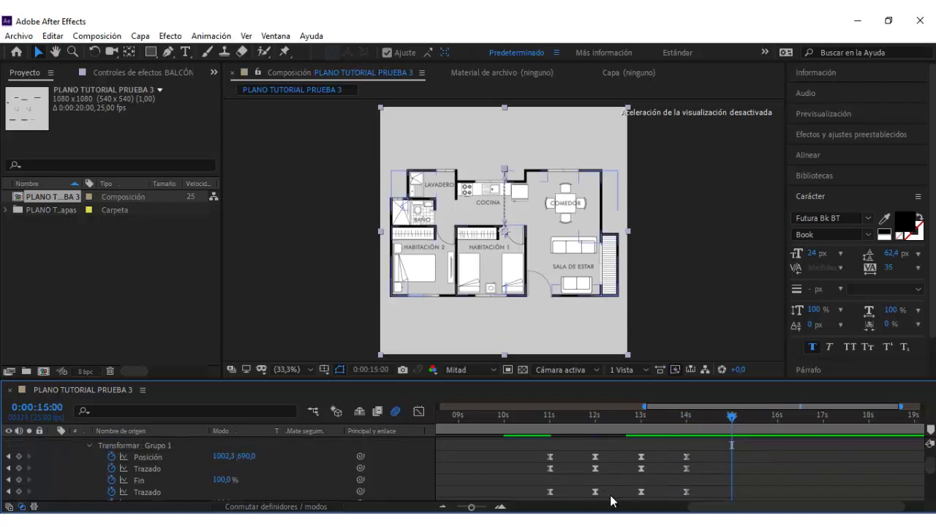
# - Copy the walls' 11s–12s Posición and Trazado keyframes, paste them at 15s, and scrub to check
pyautogui.moveTo(610, 496); pyautogui.dragTo(516, 452)
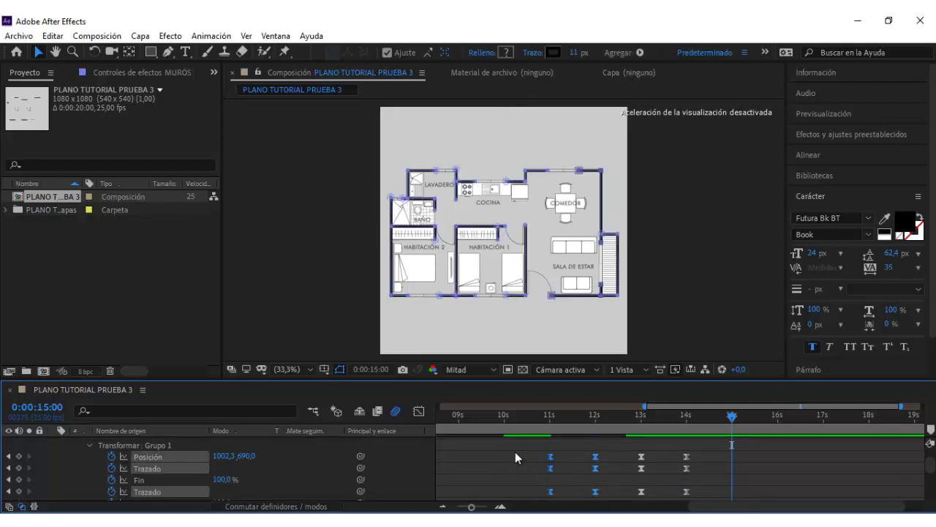
pyautogui.hotkey('ctrl', 'c')
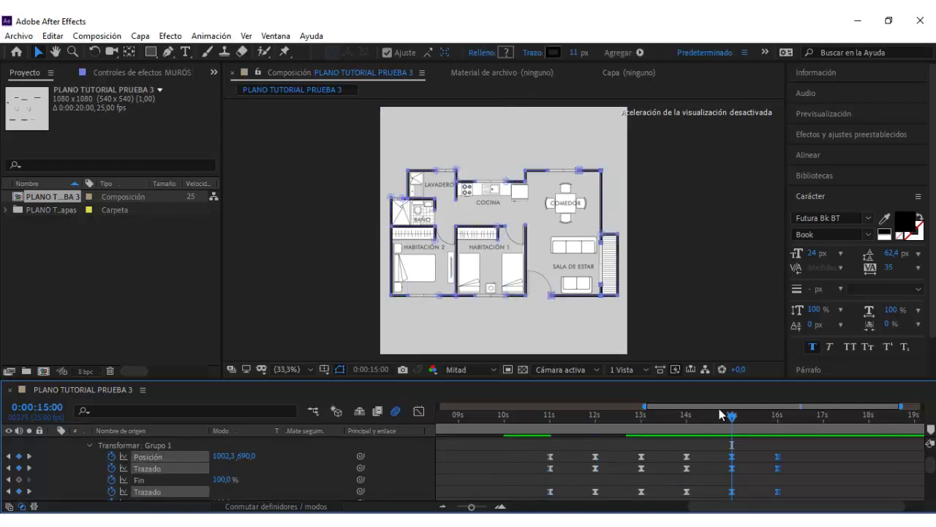
pyautogui.hotkey('ctrl', 'v')
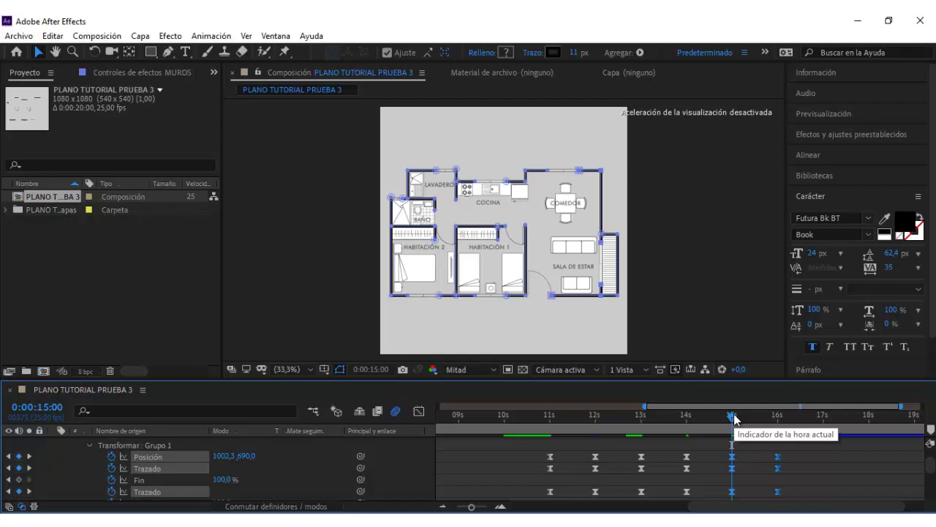
pyautogui.moveTo(732, 415); pyautogui.dragTo(535, 433)
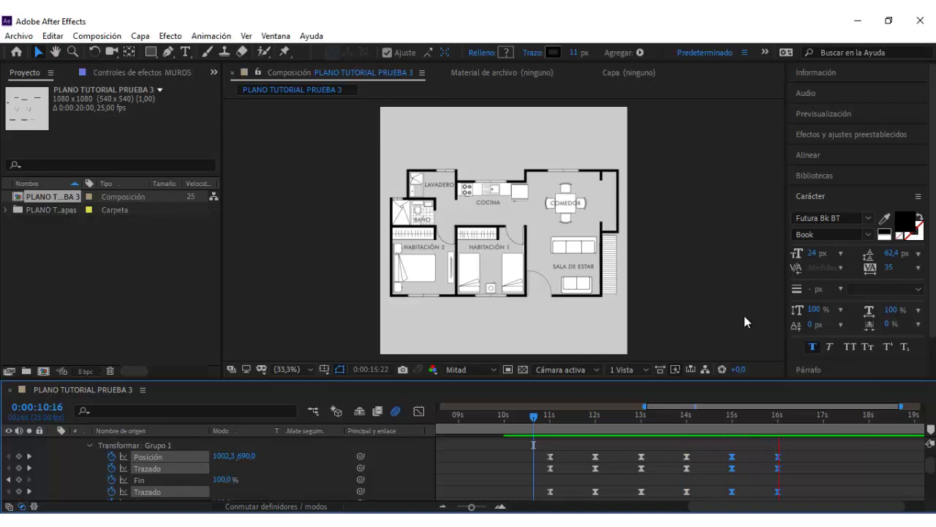
pyautogui.moveTo(782, 413); pyautogui.dragTo(733, 420)
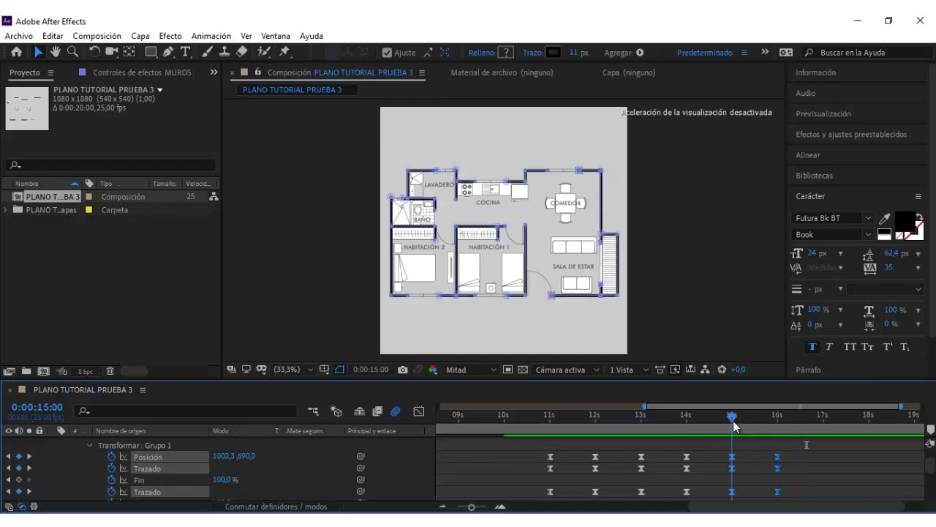
pyautogui.scroll(2, 736, 463)
pyautogui.scroll(3, 735, 463)
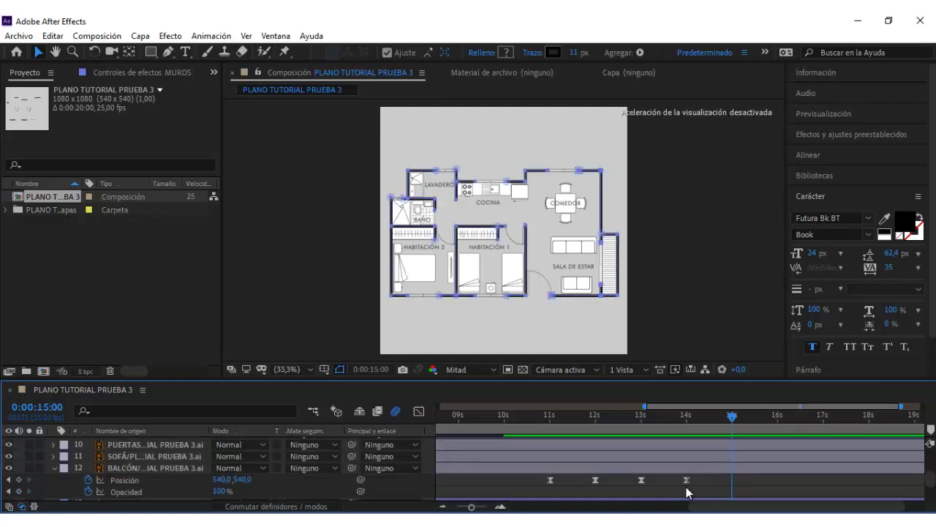
# - Copy all of BALCÓN's Posición keyframes and paste them starting at 15s
pyautogui.click(554, 481)
pyautogui.hotkey('ctrl', 'c')
pyautogui.hotkey('ctrl', 'v')
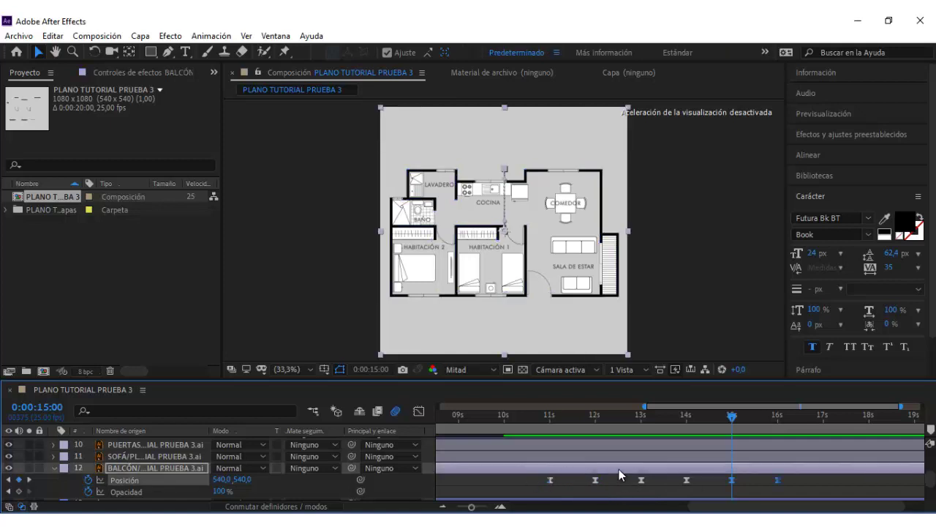
pyautogui.moveTo(732, 416); pyautogui.dragTo(776, 416)
# - Zoom out the timeline, collapse the balcony layer, and preview the whole animation from 0s
pyautogui.scroll(-5, 776, 453)
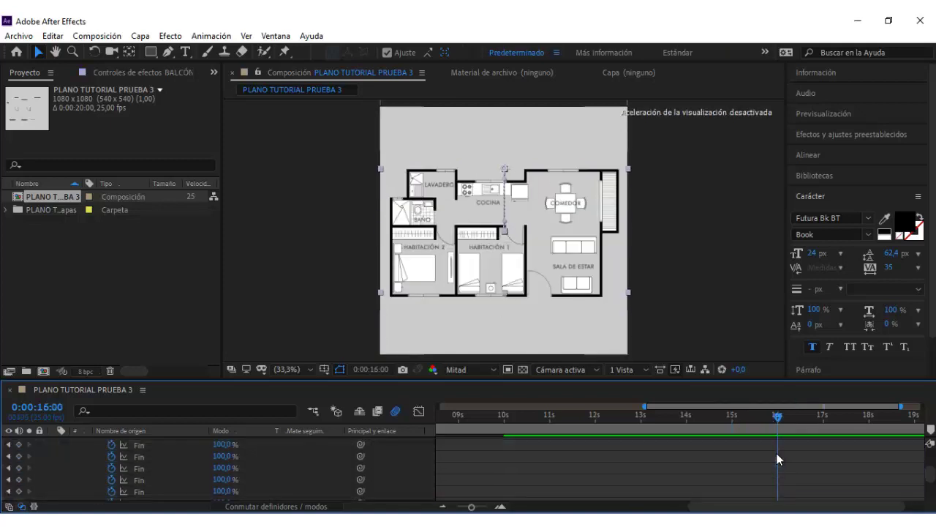
pyautogui.scroll(5, 776, 453)
pyautogui.scroll(3, 779, 468)
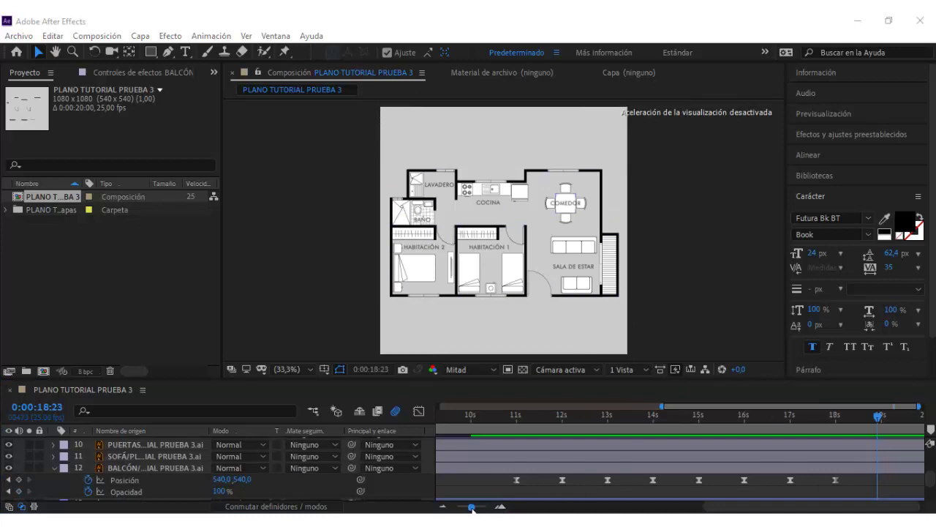
pyautogui.moveTo(471, 506); pyautogui.dragTo(456, 506)
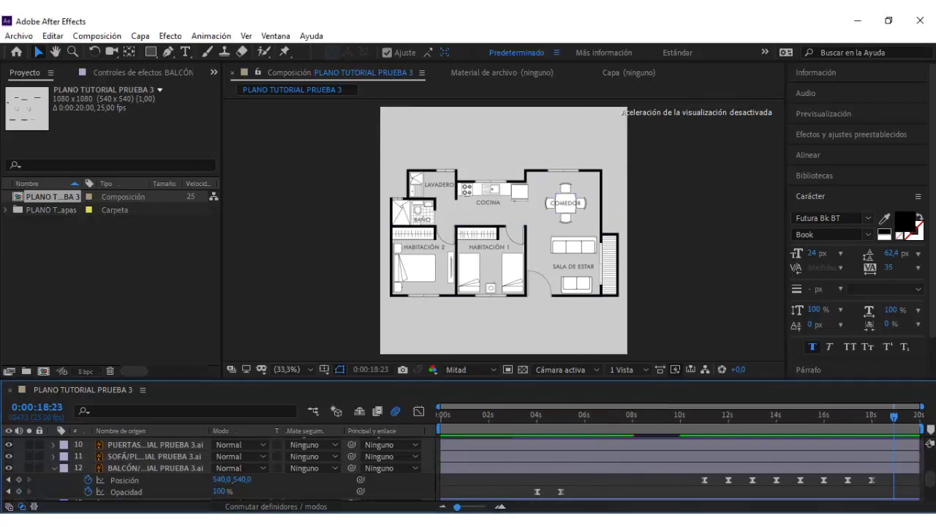
pyautogui.click(53, 468)
pyautogui.click(468, 415)
pyautogui.click(442, 422)
pyautogui.press('space')
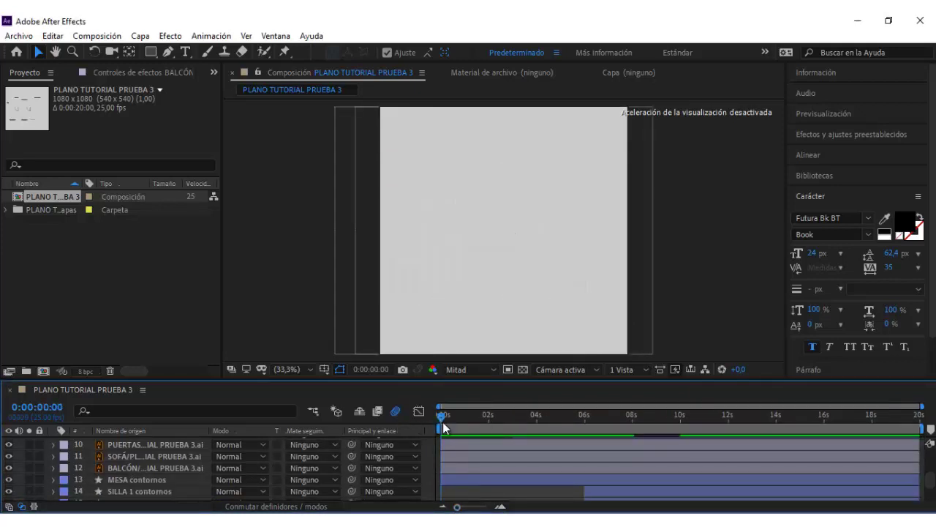